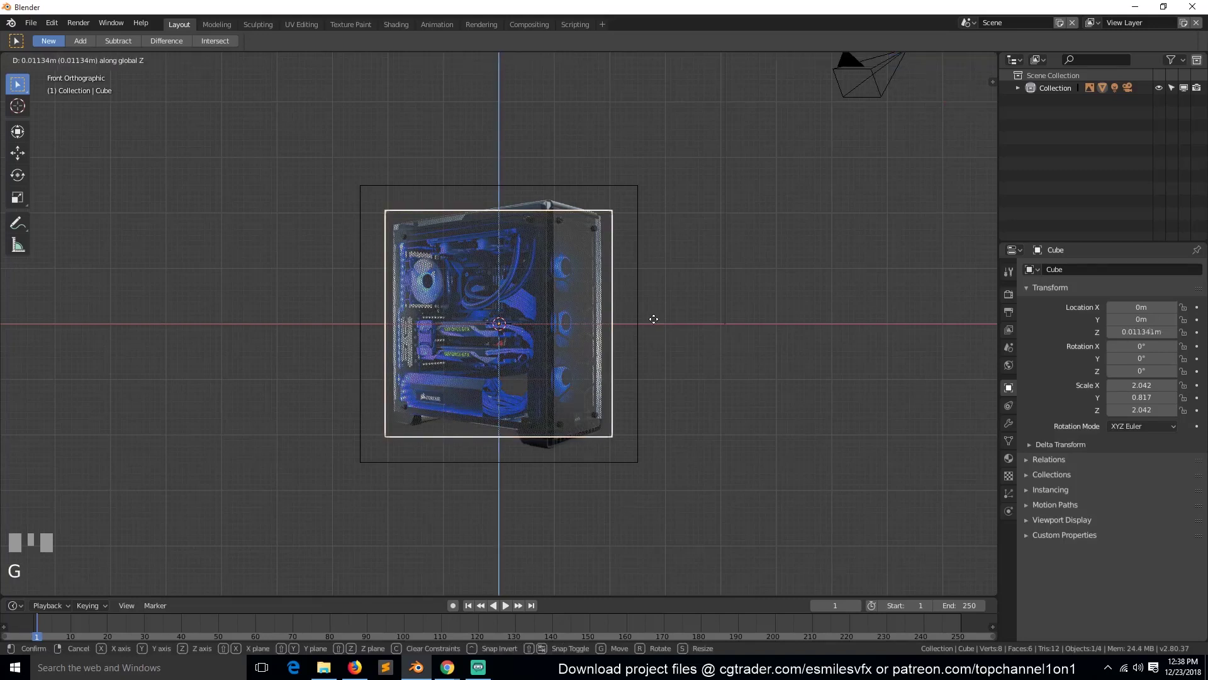
# Step: Move the cube along X to about -5.15 m so it stands clear of the reference image
pyautogui.click(371, 301)
pyautogui.moveTo(371, 301); pyautogui.dragTo(331, 339, button='middle')
pyautogui.press('`')
pyautogui.press('z')
pyautogui.keyDown('shift'); pyautogui.click(530, 316); pyautogui.keyUp('shift')
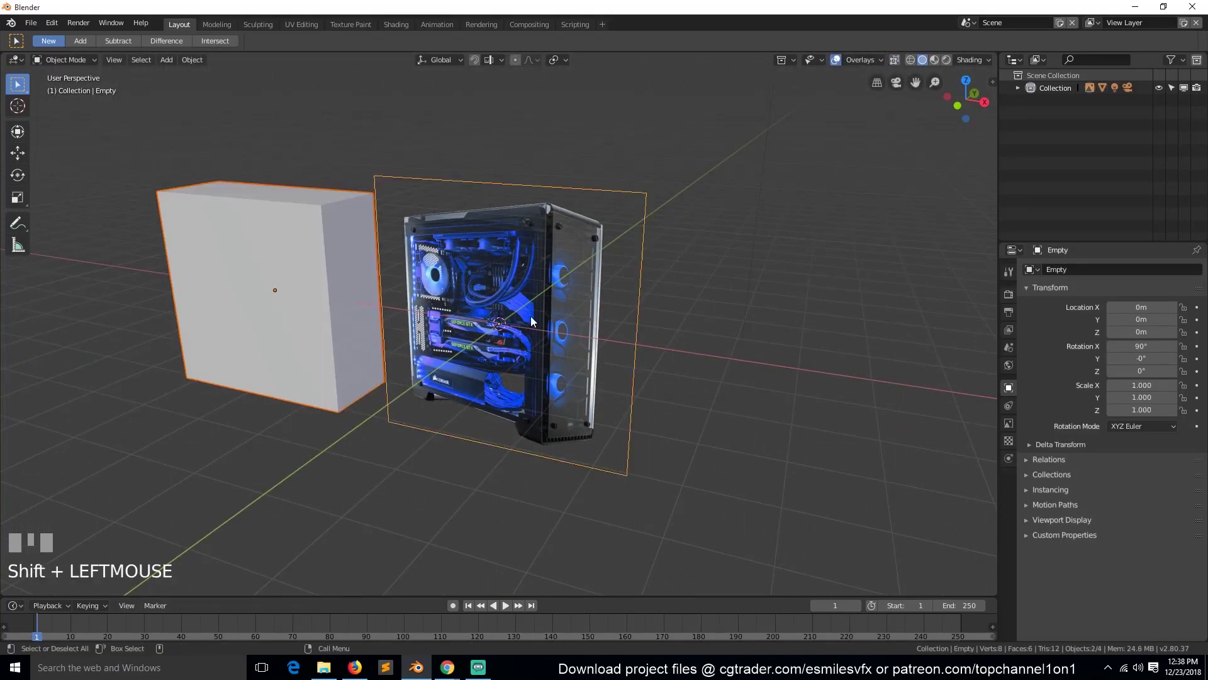
# Step: Rotate the cube 90° about the Z axis
pyautogui.press('KP_1')
pyautogui.click(322, 277)
pyautogui.write('rz90')
pyautogui.click(392, 264)
pyautogui.press('KP_Decimal')
pyautogui.scroll(-5, 416, 263)
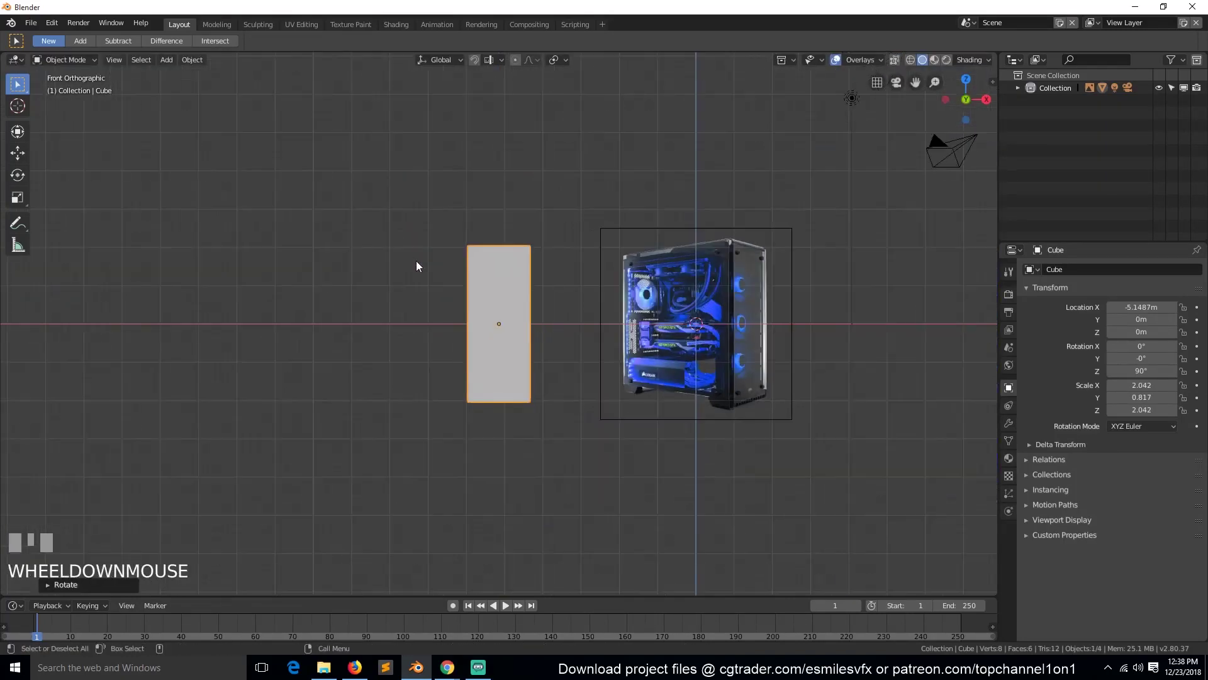
# Step: Raise the cube and the reference image together along Z, bringing the cube's location to about 2.5 m
pyautogui.moveTo(418, 263); pyautogui.dragTo(462, 314, button='middle')
pyautogui.scroll(4, 462, 315)
pyautogui.keyDown('shift'); pyautogui.click(787, 242); pyautogui.keyUp('shift')
pyautogui.scroll(-2, 741, 289)
pyautogui.press('g')
pyautogui.press('z')
pyautogui.click(741, 170)
pyautogui.click(544, 219)
pyautogui.press('KP_Decimal')
pyautogui.scroll(-4, 613, 261)
pyautogui.moveTo(613, 262); pyautogui.dragTo(612, 234, button='middle')
pyautogui.press('`')
# Step: Turn the outliner area into an Image Editor showing the reference image 11020244_16.png
pyautogui.click(1013, 60)
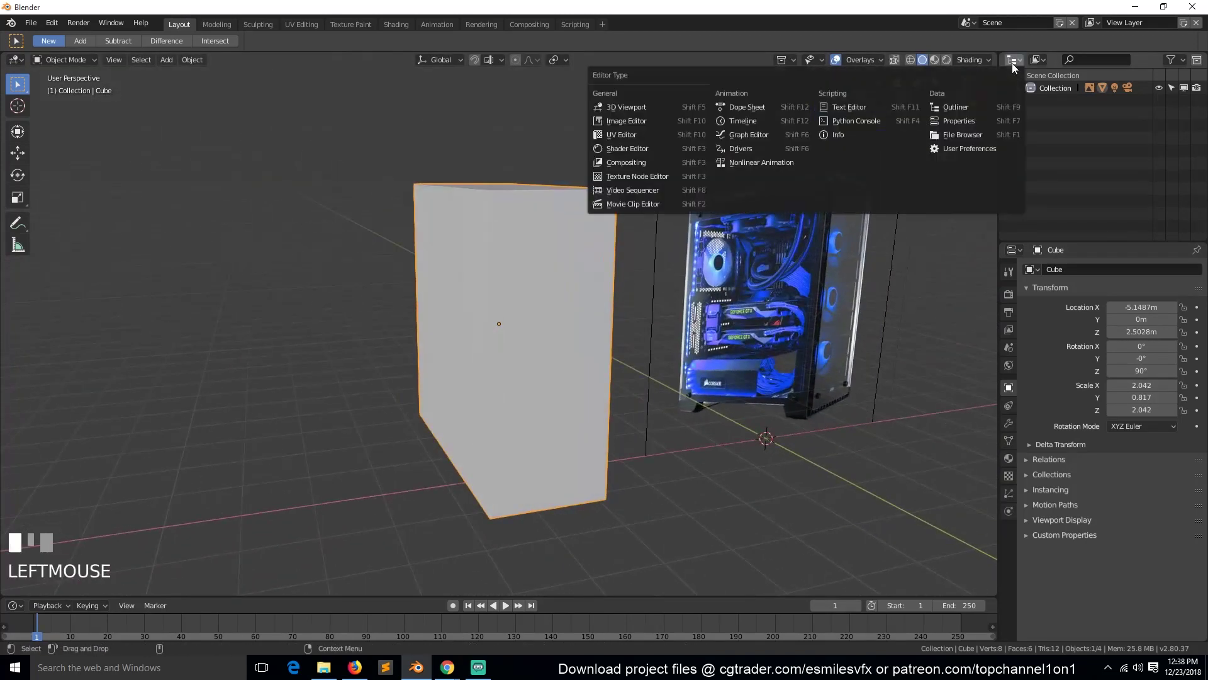
pyautogui.click(667, 122)
pyautogui.click(1145, 60)
pyautogui.click(1074, 81)
pyautogui.scroll(-4, 1070, 145)
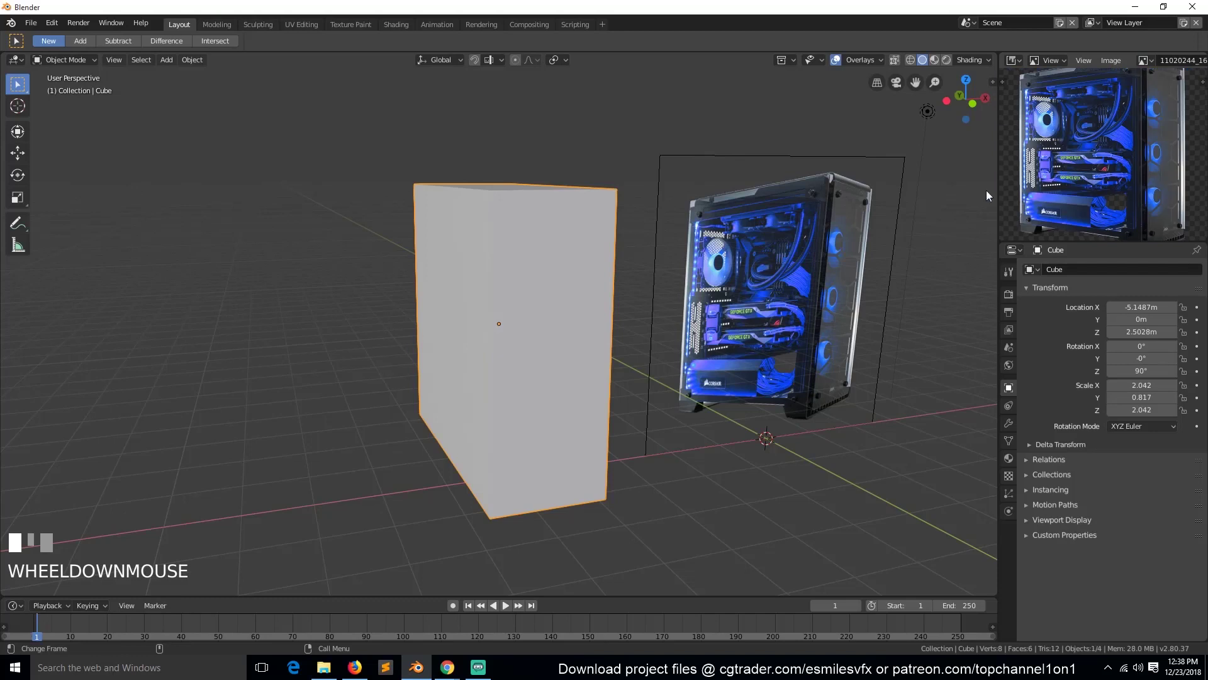
# Step: Make the Image Editor area wider and taller so the reference photo shows larger
pyautogui.moveTo(999, 203); pyautogui.dragTo(914, 201)
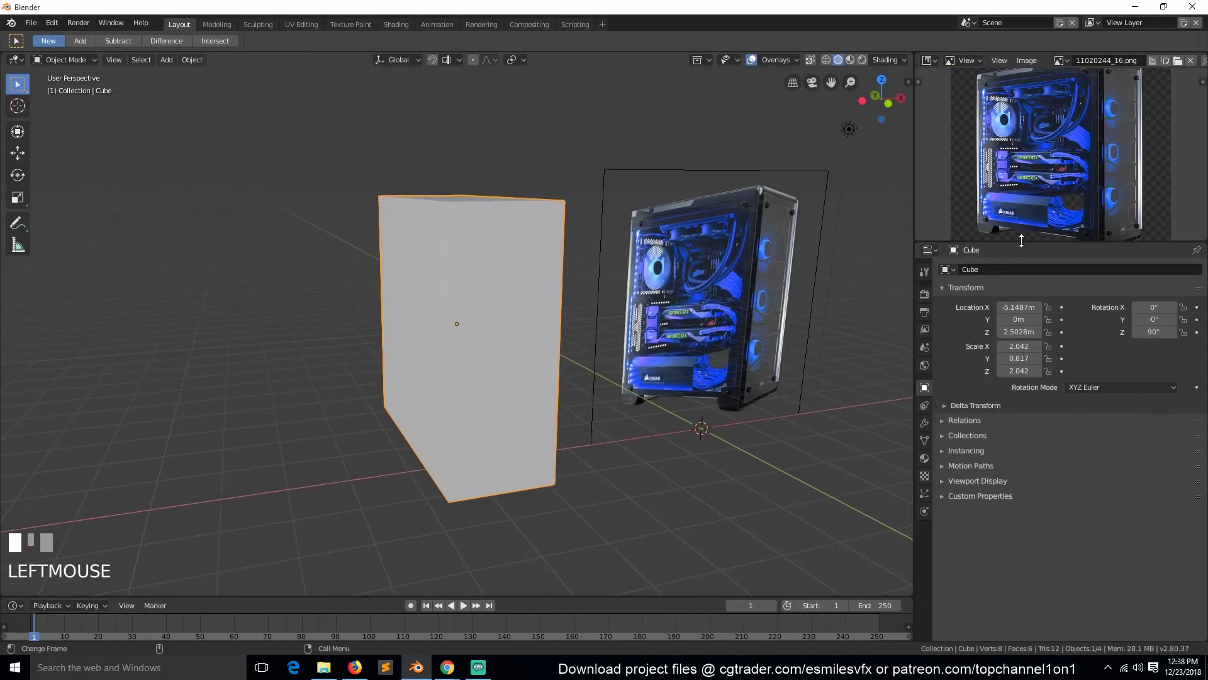
pyautogui.moveTo(1021, 242); pyautogui.dragTo(1032, 386)
pyautogui.scroll(2, 1062, 265)
pyautogui.moveTo(1103, 205); pyautogui.dragTo(1062, 206, button='middle')
# Step: Set the 3D viewport's solid shading to random object colours
pyautogui.moveTo(545, 289); pyautogui.dragTo(572, 310, button='middle')
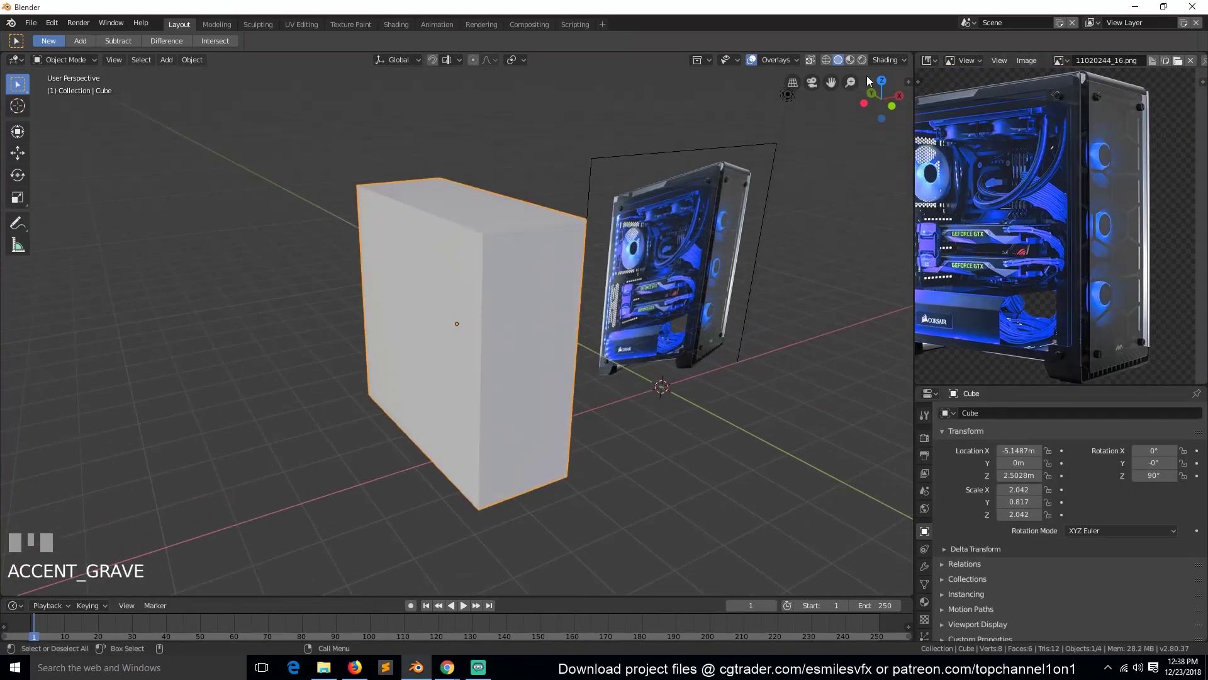
pyautogui.click(888, 61)
pyautogui.click(906, 195)
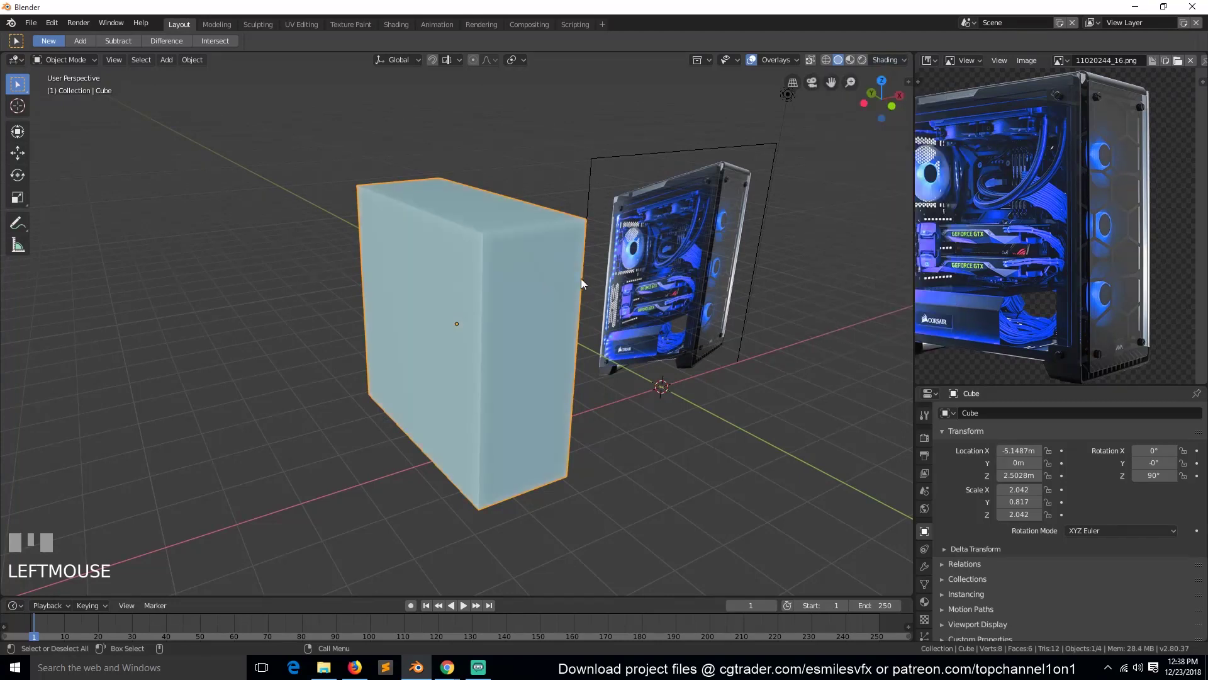
# Step: Bevel the top front edge of the case block with three segments
pyautogui.press('Tab')
pyautogui.press('Tab')
pyautogui.press('Tab')
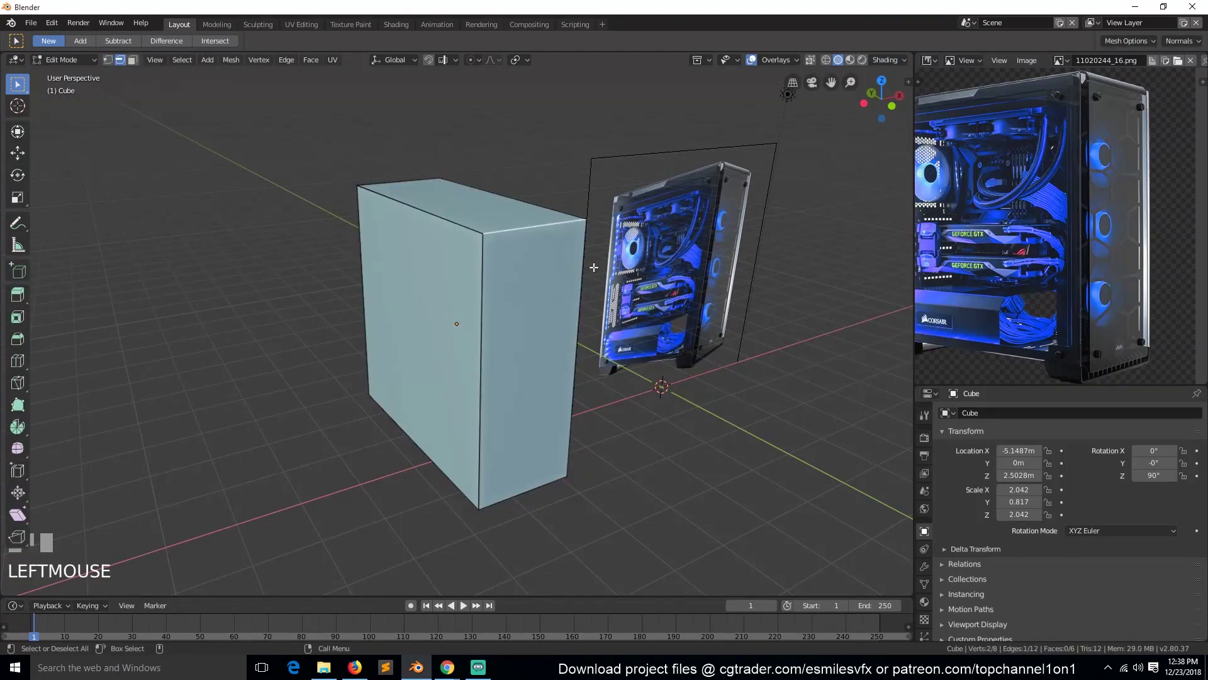
pyautogui.hotkey('ctrl', 'b')
pyautogui.click(611, 303)
pyautogui.press('Tab')
# Step: Compare the case block from several angles with the front and bottom of the tower in the reference image
pyautogui.moveTo(611, 303)
pyautogui.mouseDown(button='middle')
pyautogui.moveTo(570, 297)
pyautogui.moveTo(611, 293)
pyautogui.mouseUp(button='middle')
pyautogui.scroll(-2, 1013, 207)
pyautogui.scroll(1, 1014, 208)
pyautogui.scroll(1, 1001, 202)
pyautogui.moveTo(1001, 202); pyautogui.dragTo(924, 178, button='middle')
pyautogui.scroll(1, 978, 210)
pyautogui.scroll(-1, 980, 216)
pyautogui.scroll(1, 1014, 299)
pyautogui.press('Tab')
pyautogui.moveTo(495, 499); pyautogui.dragTo(554, 464, button='middle')
pyautogui.scroll(-2, 1093, 282)
pyautogui.scroll(1, 957, 271)
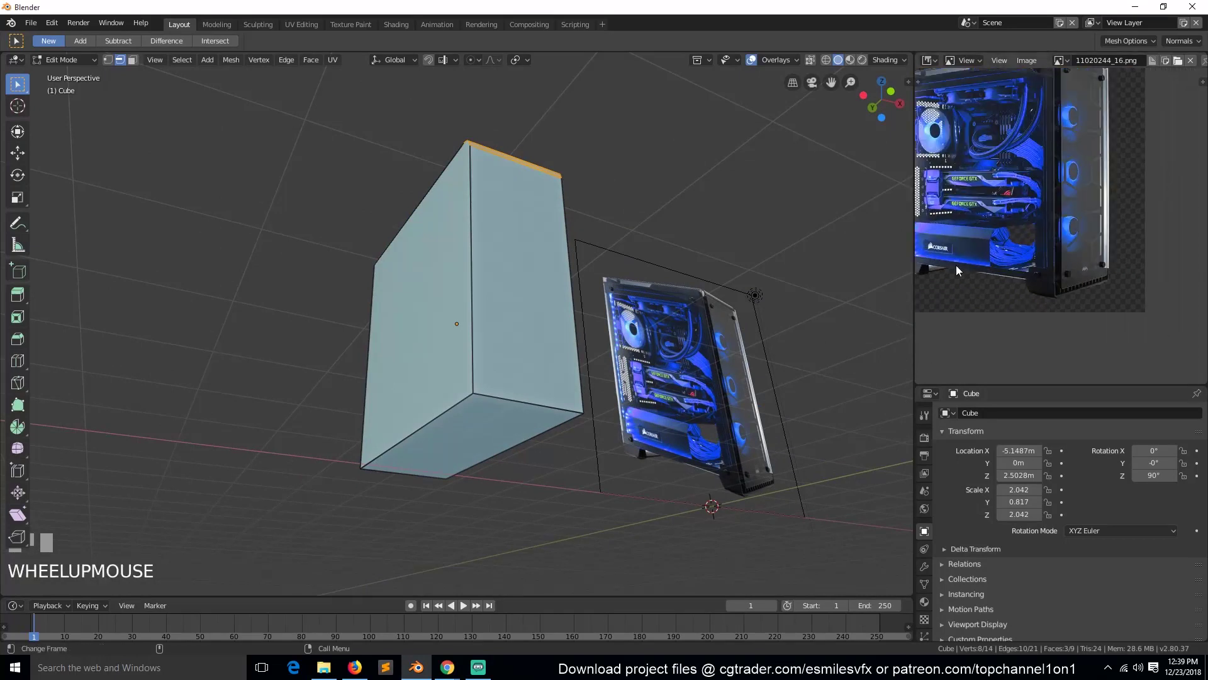
pyautogui.scroll(-1, 979, 280)
pyautogui.press('`')
pyautogui.moveTo(378, 356); pyautogui.dragTo(399, 428, button='middle')
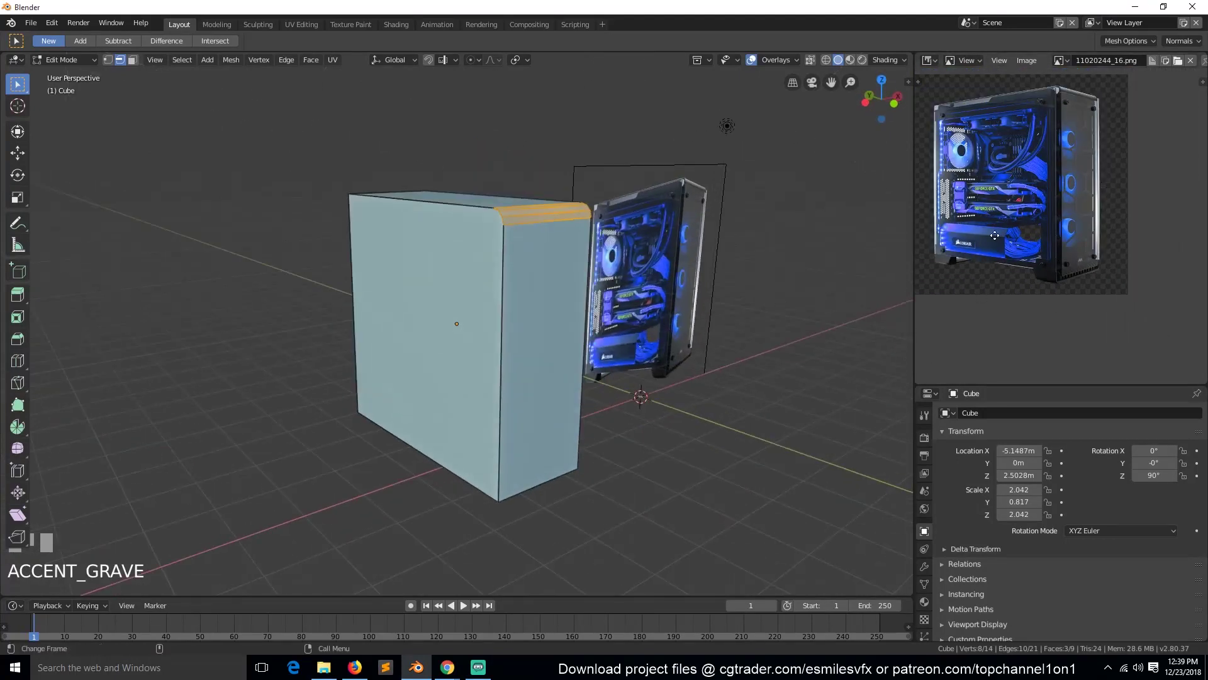
pyautogui.moveTo(983, 214); pyautogui.dragTo(988, 267, button='middle')
pyautogui.scroll(4, 1064, 202)
pyautogui.moveTo(1061, 218); pyautogui.dragTo(1032, 54, button='middle')
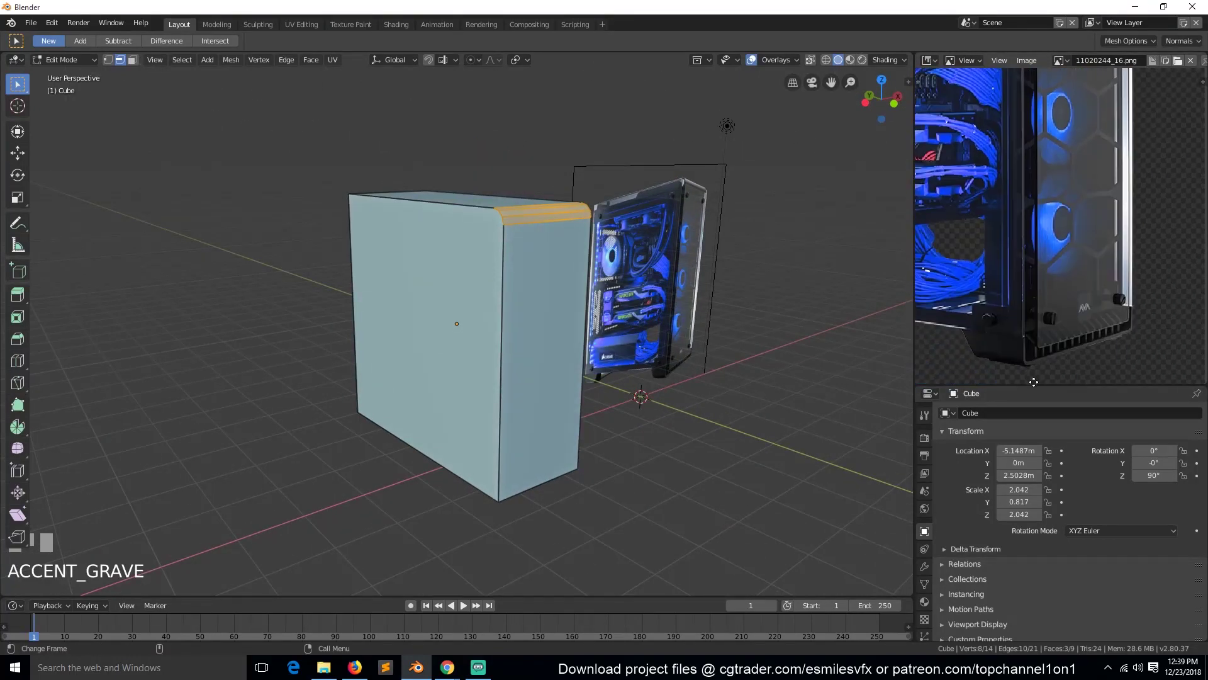
# Step: Separate the two side faces and the bottom face of the case block into their own object
pyautogui.press('Tab')
pyautogui.press('Tab')
pyautogui.press('3')
pyautogui.moveTo(395, 315); pyautogui.dragTo(658, 344, button='middle')
pyautogui.keyDown('ctrl'); pyautogui.click(410, 318); pyautogui.keyUp('ctrl')
pyautogui.click(520, 386)
pyautogui.keyDown('shift'); pyautogui.click(545, 352); pyautogui.keyUp('shift')
pyautogui.keyDown('shift'); pyautogui.click(524, 266); pyautogui.keyUp('shift')
pyautogui.moveTo(556, 210); pyautogui.dragTo(564, 300, button='middle')
pyautogui.press('p')
pyautogui.click(555, 301)
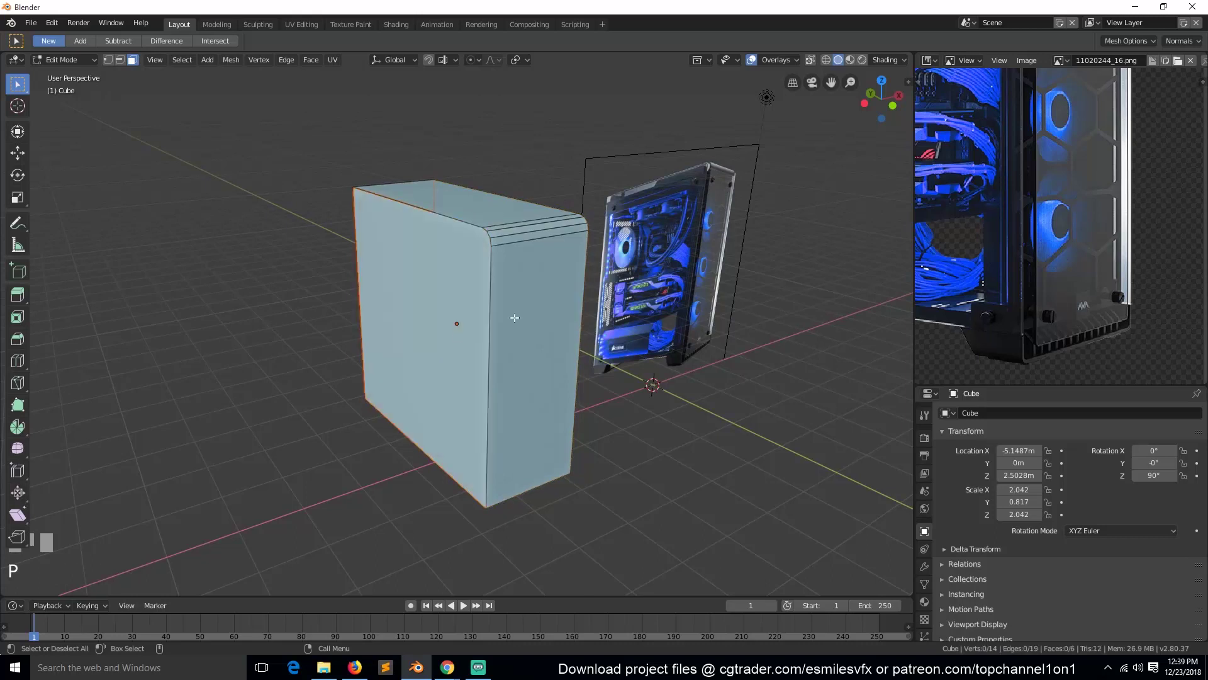
# Step: Hide the separated side and bottom faces and select the remaining case shell
pyautogui.press('Tab')
pyautogui.moveTo(478, 290); pyautogui.dragTo(652, 291, button='middle')
pyautogui.press('Tab')
pyautogui.press('Tab')
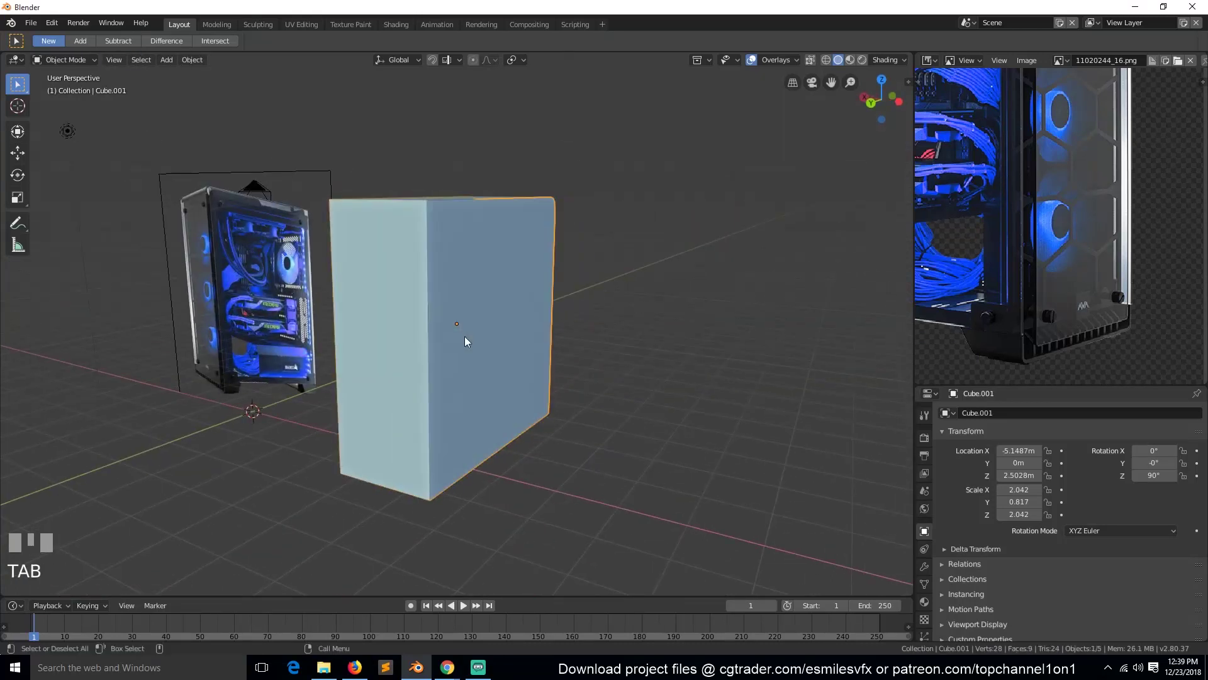
pyautogui.press('h')
pyautogui.moveTo(559, 334); pyautogui.dragTo(878, 258, button='middle')
pyautogui.click(572, 334)
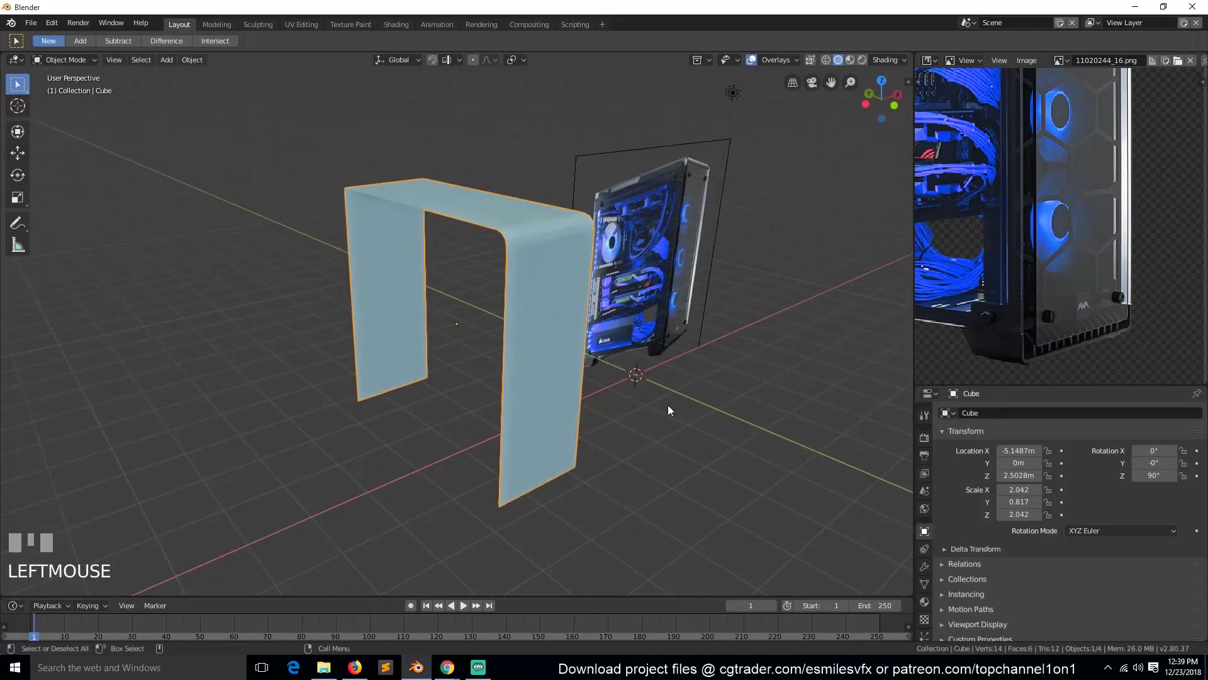
# Step: Apply the case shell's object transform and add a Solidify modifier with a thickness of 0.026 m
pyautogui.click(925, 567)
pyautogui.hotkey('ctrl', 'a')
pyautogui.click(441, 319)
pyautogui.click(977, 413)
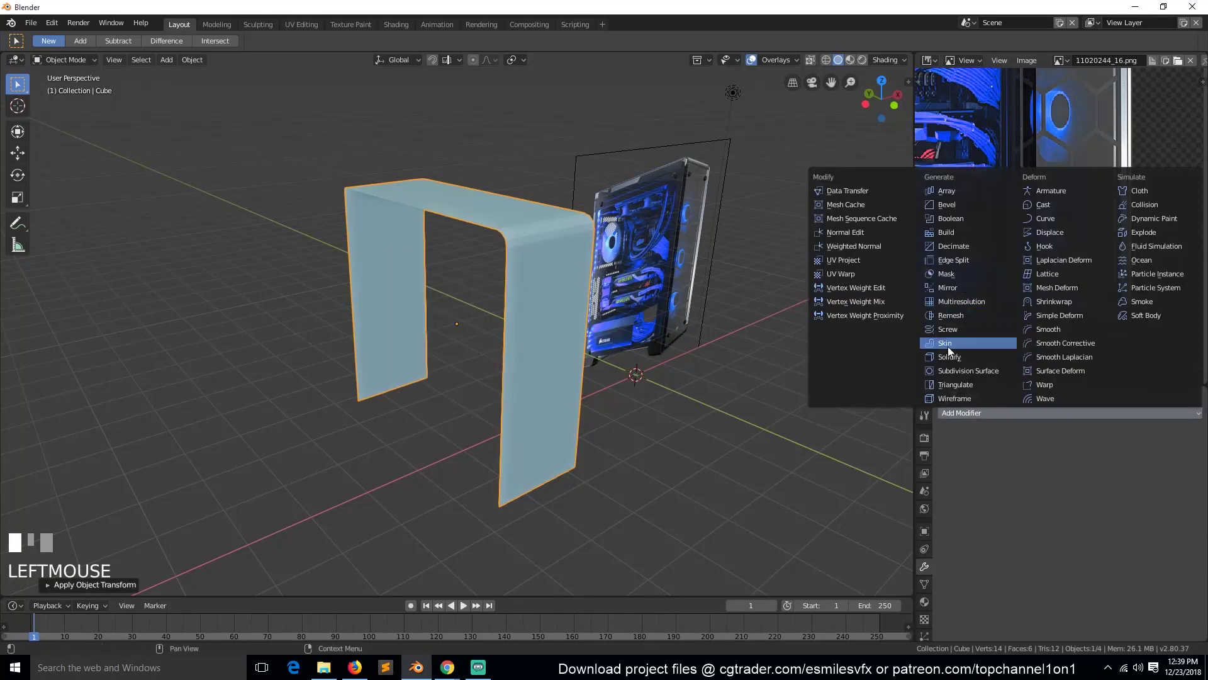
pyautogui.click(946, 333)
pyautogui.scroll(5, 511, 305)
pyautogui.moveTo(511, 306); pyautogui.dragTo(520, 335, button='middle')
pyautogui.moveTo(1001, 468)
pyautogui.mouseDown()
pyautogui.moveTo(1029, 469)
pyautogui.moveTo(1009, 469)
pyautogui.mouseUp()
pyautogui.scroll(-4, 688, 384)
# Step: Round the two bottom corners of the front panel with a vertex bevel of about 0.2 m and three segments
pyautogui.moveTo(689, 383); pyautogui.dragTo(629, 308, button='middle')
pyautogui.press('Tab')
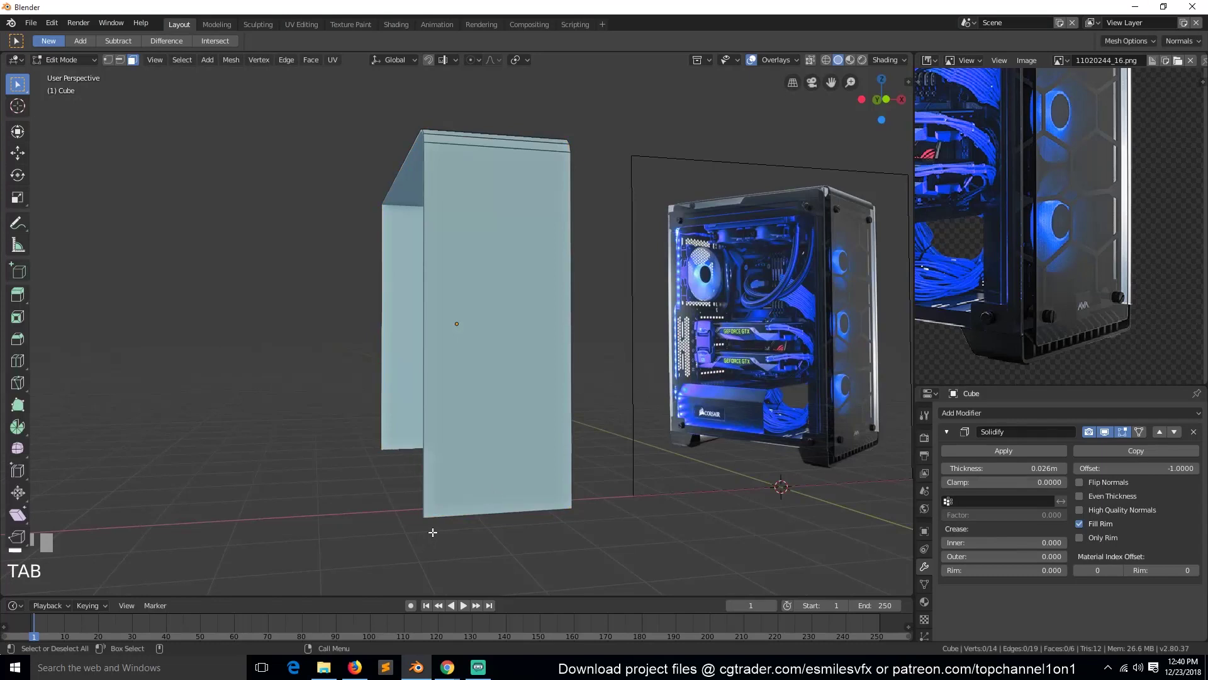
pyautogui.hotkey('ctrl', 'shift', 'b')
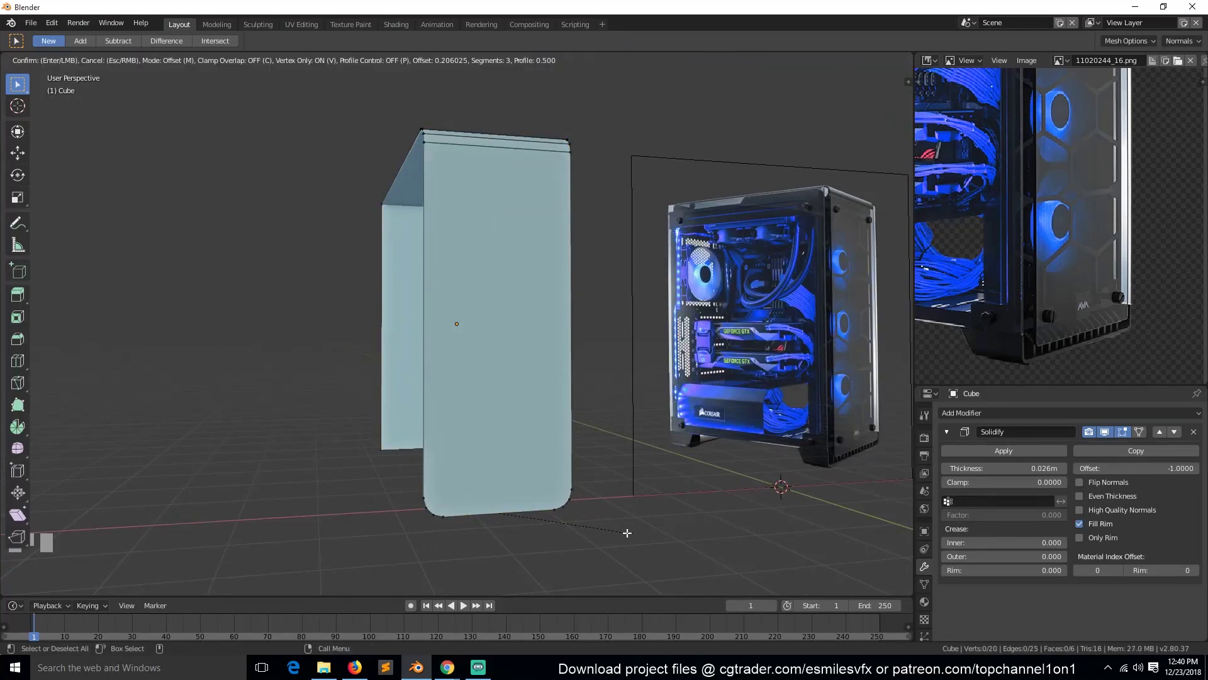
pyautogui.click(612, 542)
pyautogui.press('Tab')
# Step: Set the shell's Solidify thickness to 0.053 m
pyautogui.press('`')
pyautogui.moveTo(499, 326); pyautogui.dragTo(620, 377, button='middle')
pyautogui.scroll(3, 542, 369)
pyautogui.click(683, 326)
pyautogui.keyDown('shift'); pyautogui.moveTo(1007, 468); pyautogui.dragTo(1024, 468); pyautogui.keyUp('shift')
pyautogui.scroll(-3, 565, 312)
# Step: Check the reference image and unhide the separated side and bottom faces
pyautogui.moveTo(566, 312); pyautogui.dragTo(524, 334, button='middle')
pyautogui.press('`')
pyautogui.scroll(-2, 938, 214)
pyautogui.moveTo(937, 214); pyautogui.dragTo(932, 368, button='middle')
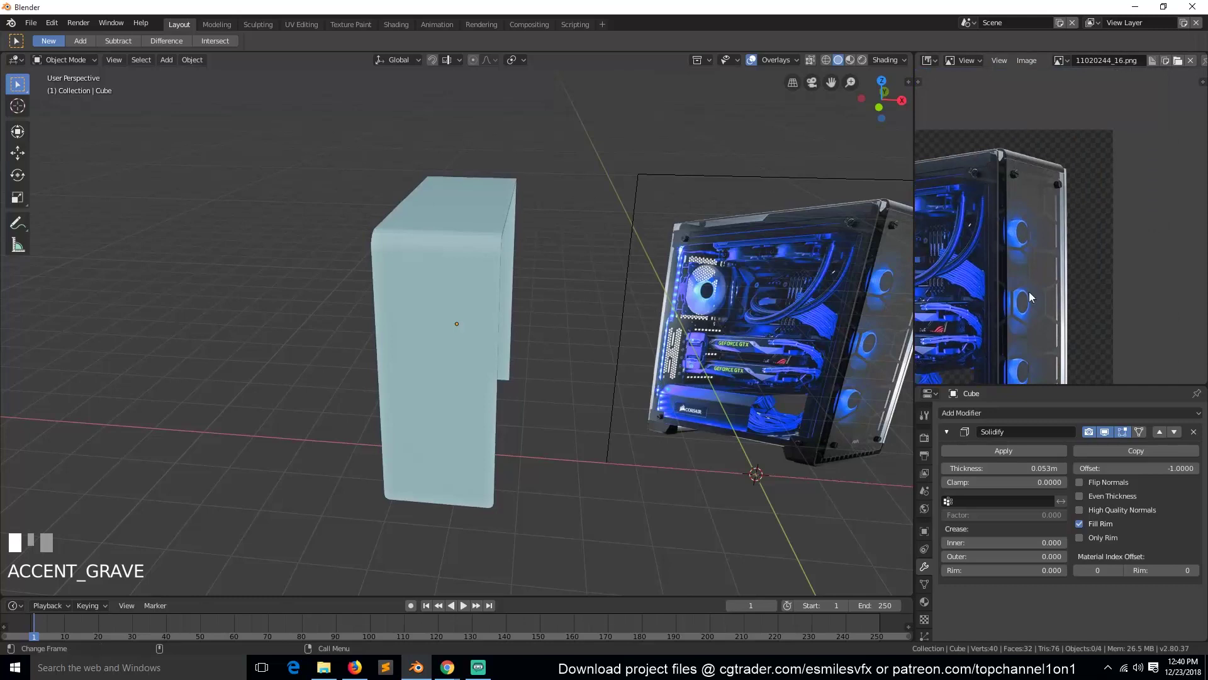
pyautogui.moveTo(1029, 291); pyautogui.dragTo(1117, 241, button='middle')
pyautogui.click(494, 327)
pyautogui.hotkey('alt', 'h')
# Step: Add a centred loop cut along the bottom face of the separated panel object
pyautogui.moveTo(487, 326); pyautogui.dragTo(547, 333, button='middle')
pyautogui.click(448, 341)
pyautogui.press('Tab')
pyautogui.moveTo(528, 390); pyautogui.dragTo(403, 456, button='middle')
pyautogui.hotkey('ctrl', 'r')
pyautogui.click(522, 360)
pyautogui.rightClick(523, 361)
# Step: Delete the side face and half of the bottom on one side of the loop cut
pyautogui.keyDown('alt'); pyautogui.click(464, 178); pyautogui.keyUp('alt')
pyautogui.moveTo(464, 178); pyautogui.dragTo(604, 145, button='middle')
pyautogui.press('x')
pyautogui.click(559, 117)
pyautogui.press('Tab')
pyautogui.scroll(-2, 1037, 218)
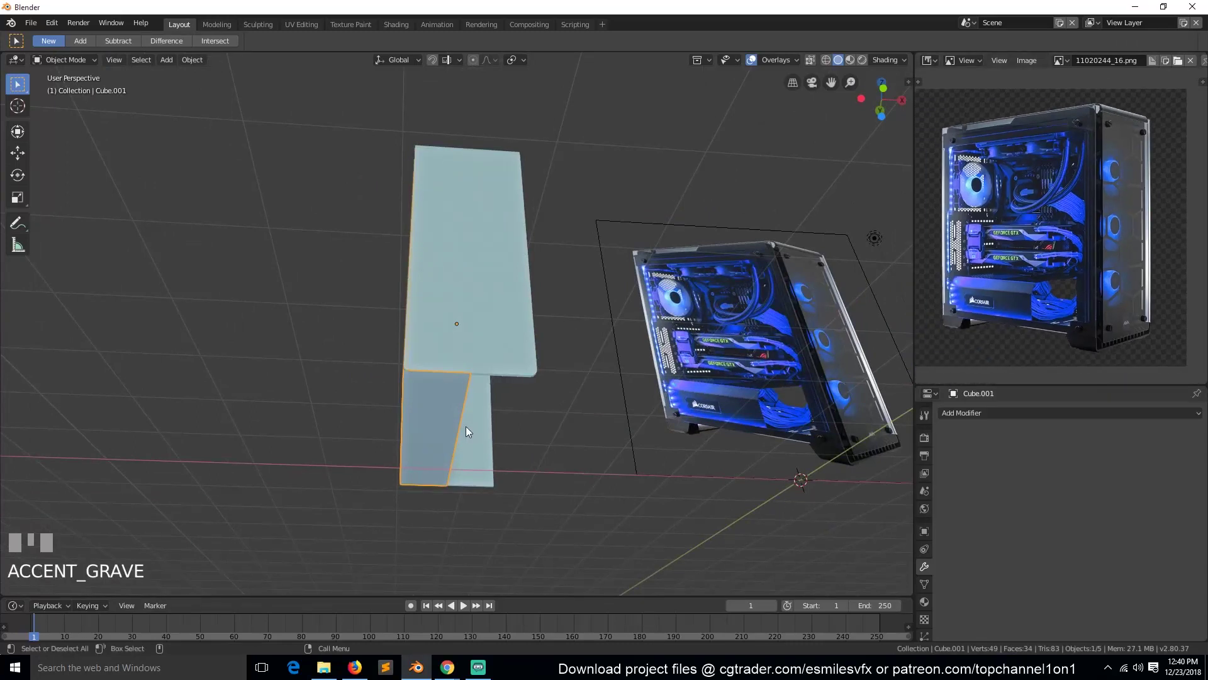
# Step: Delete the remaining half of the bottom face, keeping only the single side panel
pyautogui.press('Tab')
pyautogui.moveTo(467, 432); pyautogui.dragTo(530, 447, button='middle')
pyautogui.press('x')
pyautogui.click(450, 473)
pyautogui.press('Tab')
pyautogui.moveTo(539, 315); pyautogui.dragTo(523, 426, button='middle')
pyautogui.press('`')
# Step: Move the side panel slightly outward along X, away from the case shell
pyautogui.press('Tab')
pyautogui.scroll(1, 567, 394)
pyautogui.press('`')
pyautogui.moveTo(488, 387); pyautogui.dragTo(527, 344, button='middle')
pyautogui.press('g')
pyautogui.press('y')
pyautogui.press('x')
pyautogui.click(519, 399)
pyautogui.press('Tab')
# Step: Add a Mirror modifier to the side panel, mirroring on the Y axis instead of X
pyautogui.press('`')
pyautogui.click(1033, 411)
pyautogui.click(968, 285)
pyautogui.press('`')
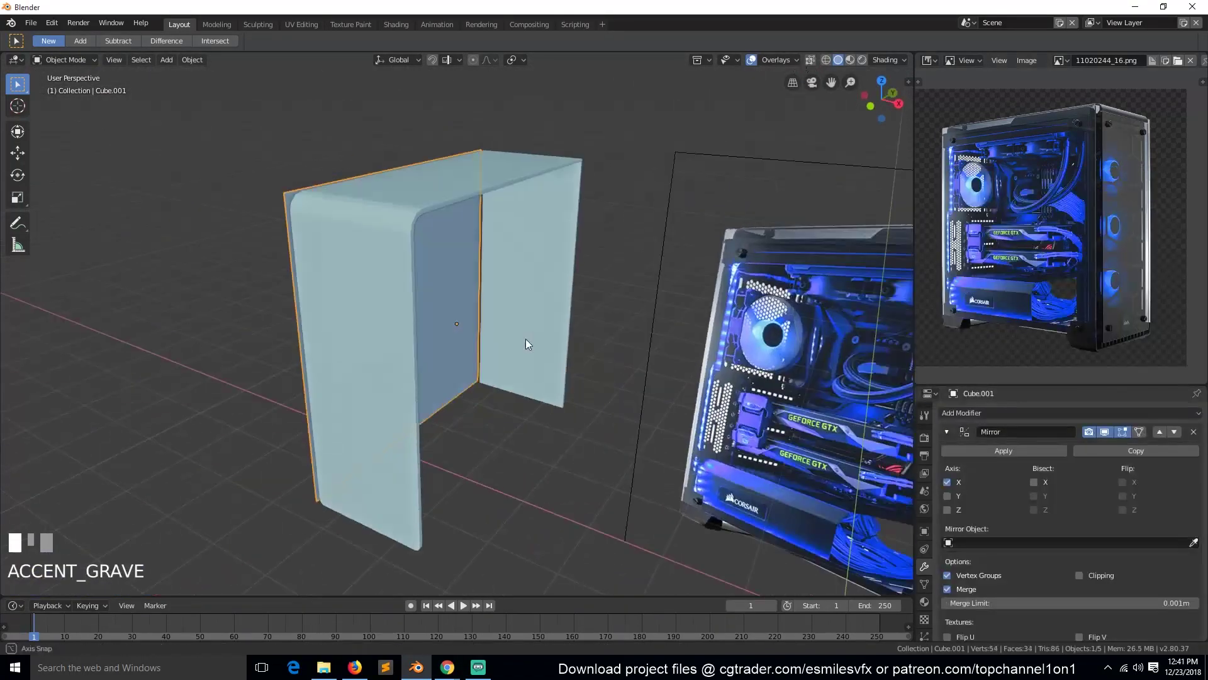
pyautogui.click(948, 496)
pyautogui.press('`')
pyautogui.moveTo(415, 335); pyautogui.dragTo(506, 304, button='middle')
# Step: Start saving the project and create a folder named gaming computer inside the december folder
pyautogui.hotkey('ctrl', 's')
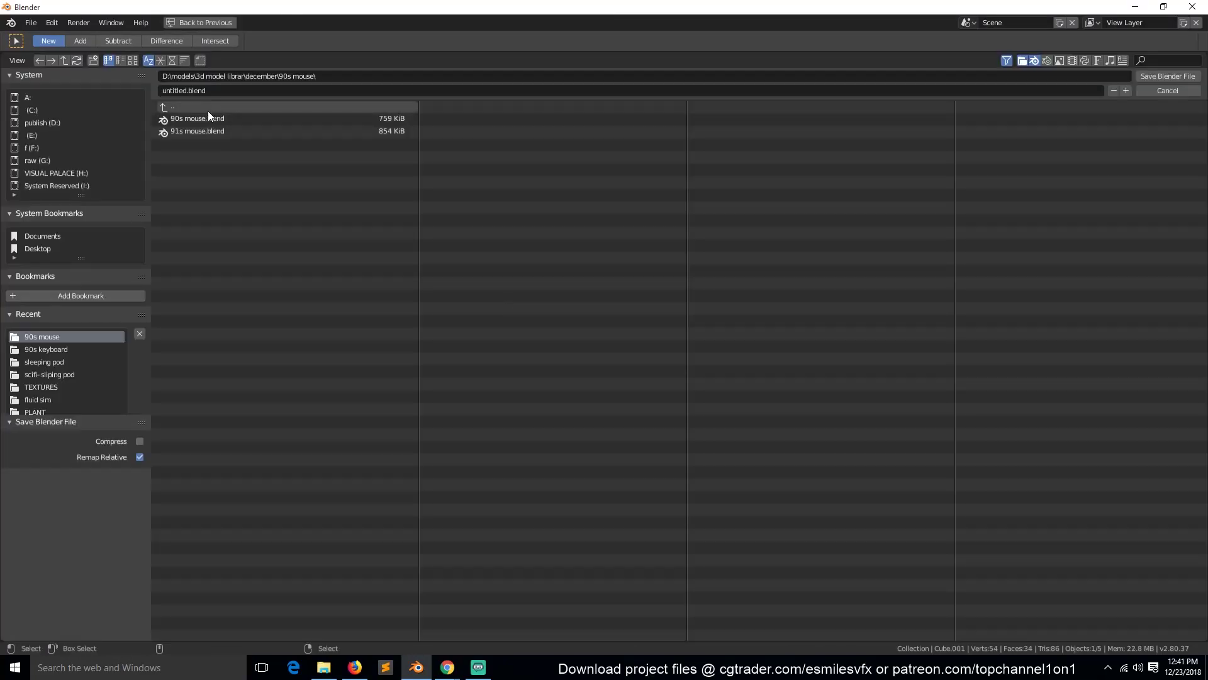
pyautogui.click(208, 109)
pyautogui.press('i')
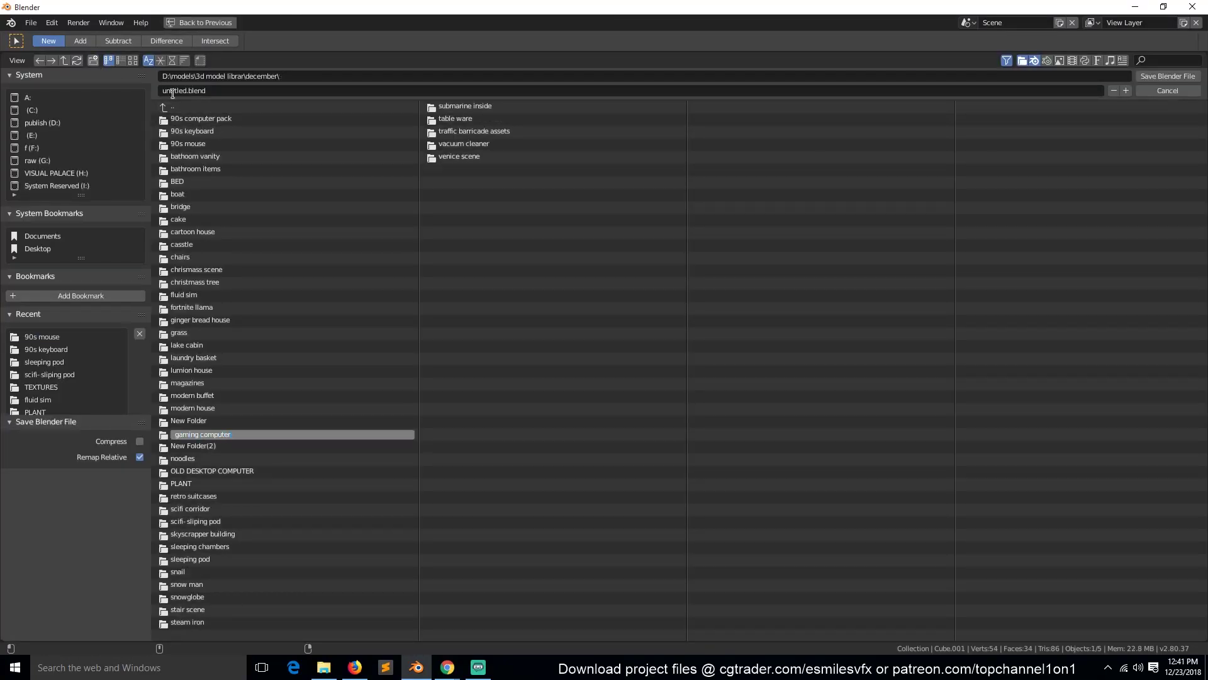
pyautogui.press('Return')
# Step: Save the project as gaming computer in the gaming computer folder
pyautogui.click(197, 119)
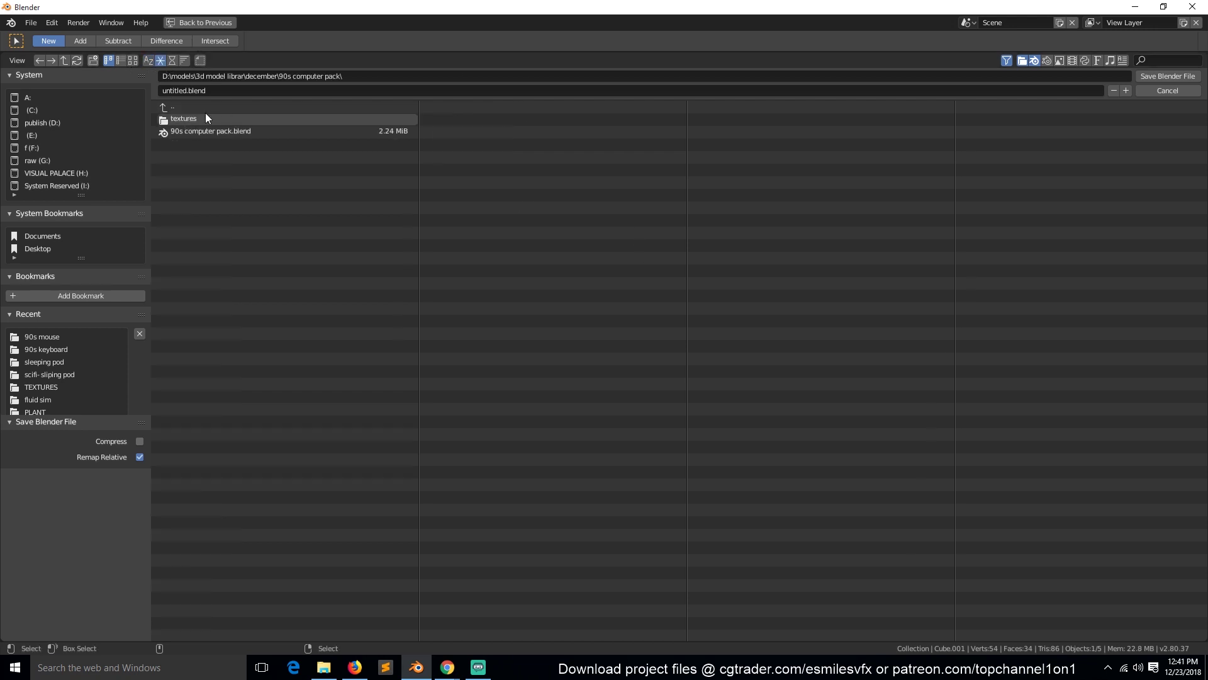
pyautogui.click(197, 110)
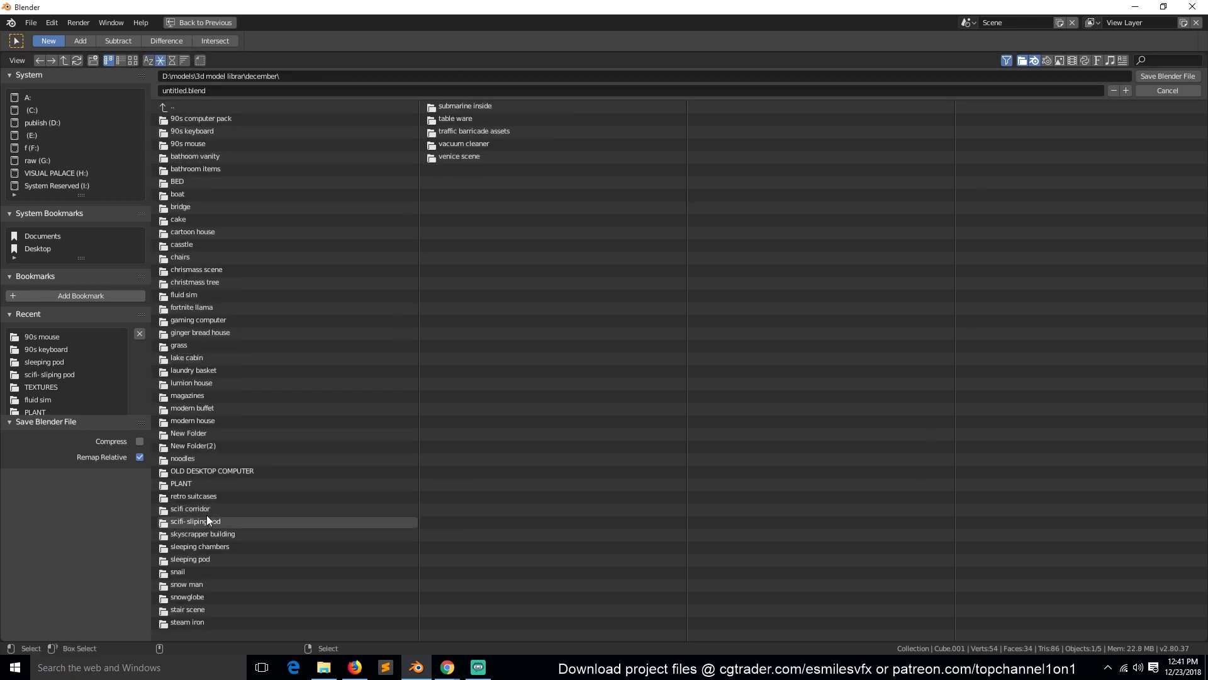
pyautogui.click(172, 60)
pyautogui.click(194, 118)
pyautogui.click(207, 92)
pyautogui.write('gaming computer')
pyautogui.press('Return')
pyautogui.click(1140, 80)
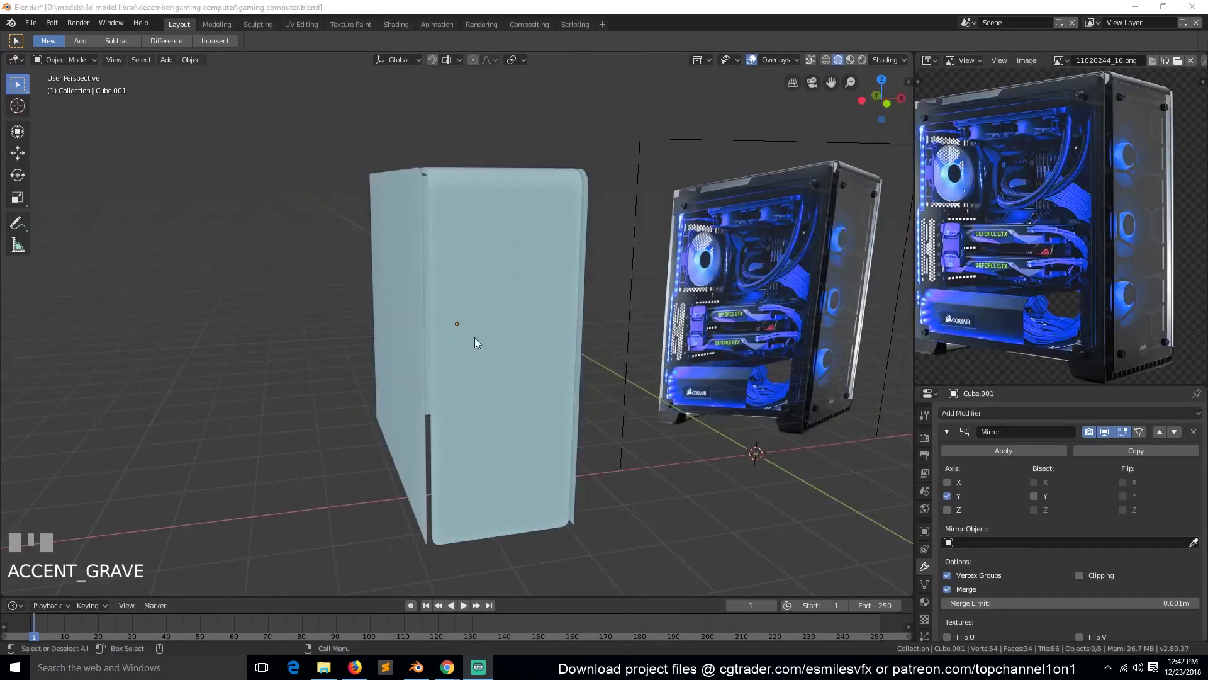
# Step: Delete the case shell's vertices on the +X side in wireframe front view, leaving only the other half of the shell
pyautogui.click(477, 339)
pyautogui.moveTo(585, 345); pyautogui.dragTo(576, 332, button='middle')
pyautogui.press('Tab')
pyautogui.hotkey('ctrl', 'z')
pyautogui.press('KP_1')
pyautogui.press('z')
pyautogui.rightClick(434, 441)
pyautogui.keyDown('alt'); pyautogui.click(460, 376); pyautogui.keyUp('alt')
pyautogui.hotkey('alt', 'a')
pyautogui.moveTo(475, 109); pyautogui.dragTo(558, 516)
pyautogui.press('1')
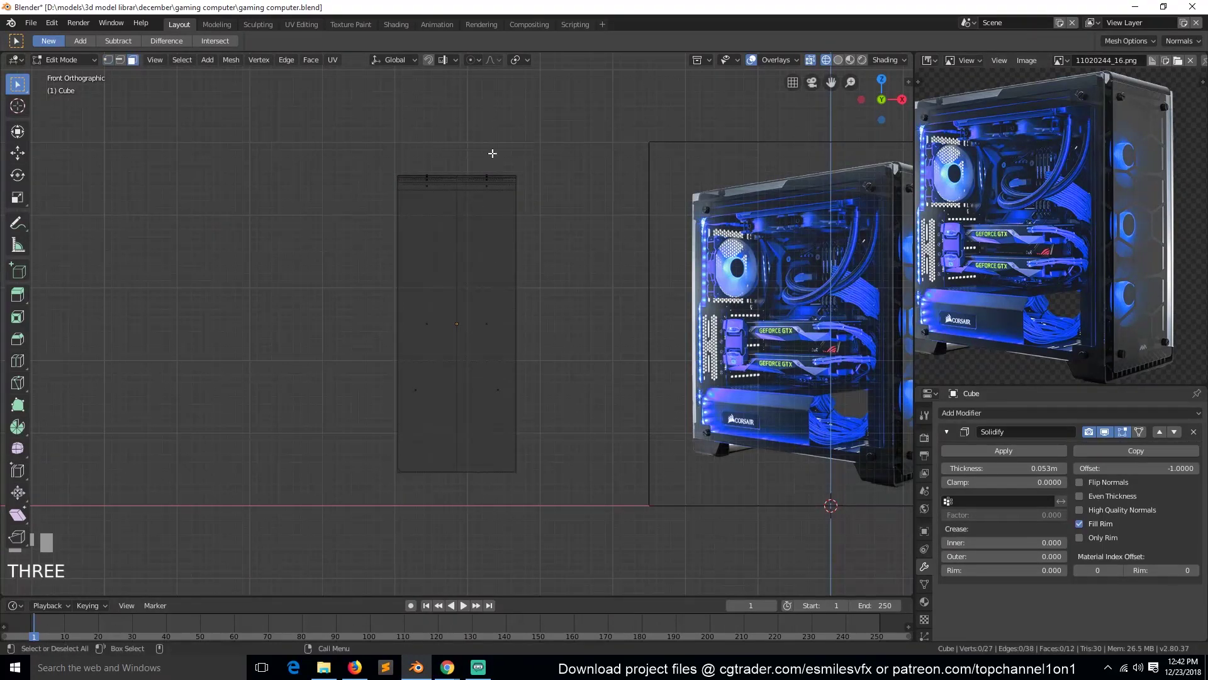
pyautogui.moveTo(495, 216); pyautogui.dragTo(605, 404)
pyautogui.press('x')
pyautogui.click(613, 404)
pyautogui.press('Tab')
pyautogui.press('z')
pyautogui.press('`')
pyautogui.moveTo(645, 401); pyautogui.dragTo(573, 409, button='middle')
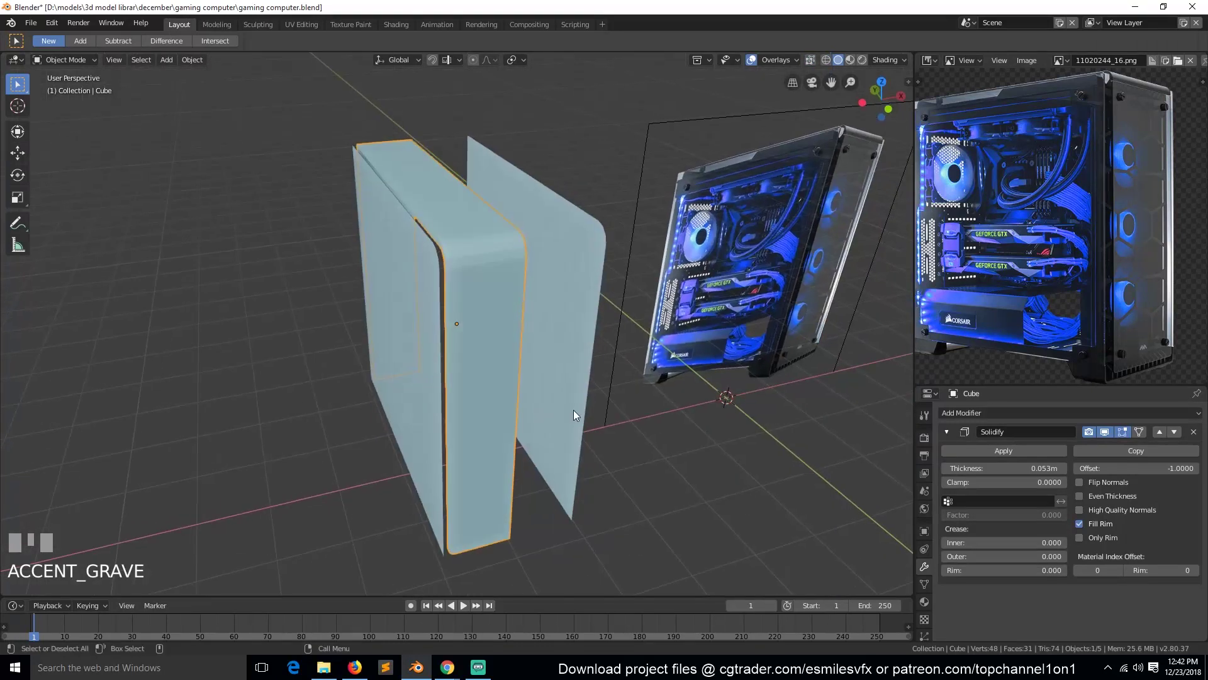
# Step: Add a Mirror modifier to the half case shell and save the project
pyautogui.click(945, 432)
pyautogui.click(1007, 413)
pyautogui.click(969, 289)
pyautogui.hotkey('ctrl', 's')
# Step: Mirror the side panel object across the X axis to the other side of the case
pyautogui.press('`')
pyautogui.moveTo(493, 419); pyautogui.dragTo(522, 387, button='middle')
pyautogui.click(522, 388)
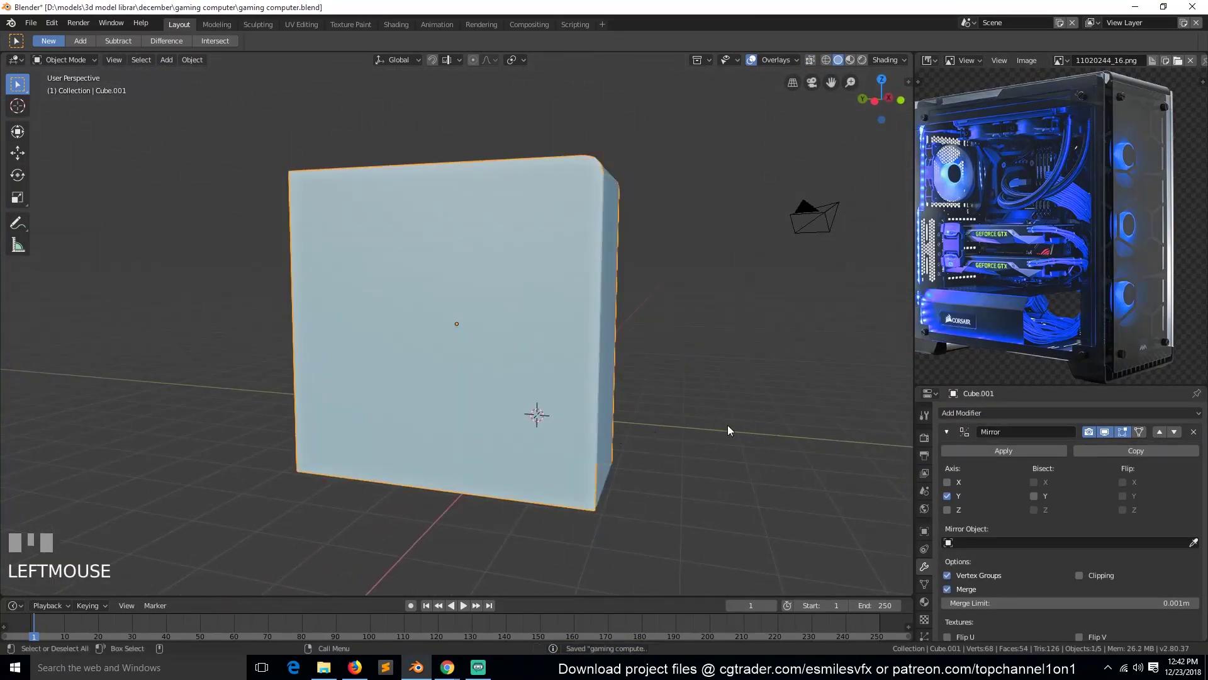
pyautogui.scroll(-1, 1006, 356)
pyautogui.press('Tab')
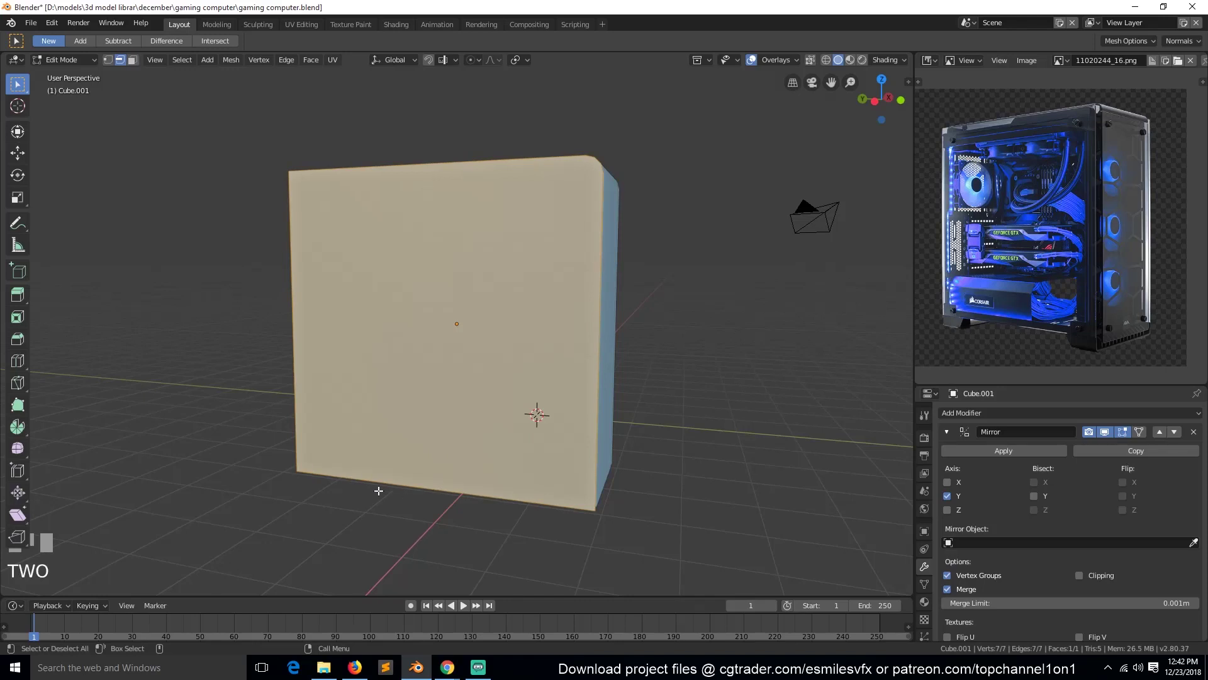
pyautogui.press('KP_1')
pyautogui.scroll(3, 572, 499)
pyautogui.press('`')
pyautogui.moveTo(572, 499); pyautogui.dragTo(447, 390, button='middle')
pyautogui.press('Tab')
pyautogui.hotkey('ctrl', 'm')
pyautogui.press('x')
pyautogui.click(505, 382)
# Step: Raise the side panel's bottom edge along Z by about 0.09 m
pyautogui.press('Tab')
pyautogui.click(434, 477)
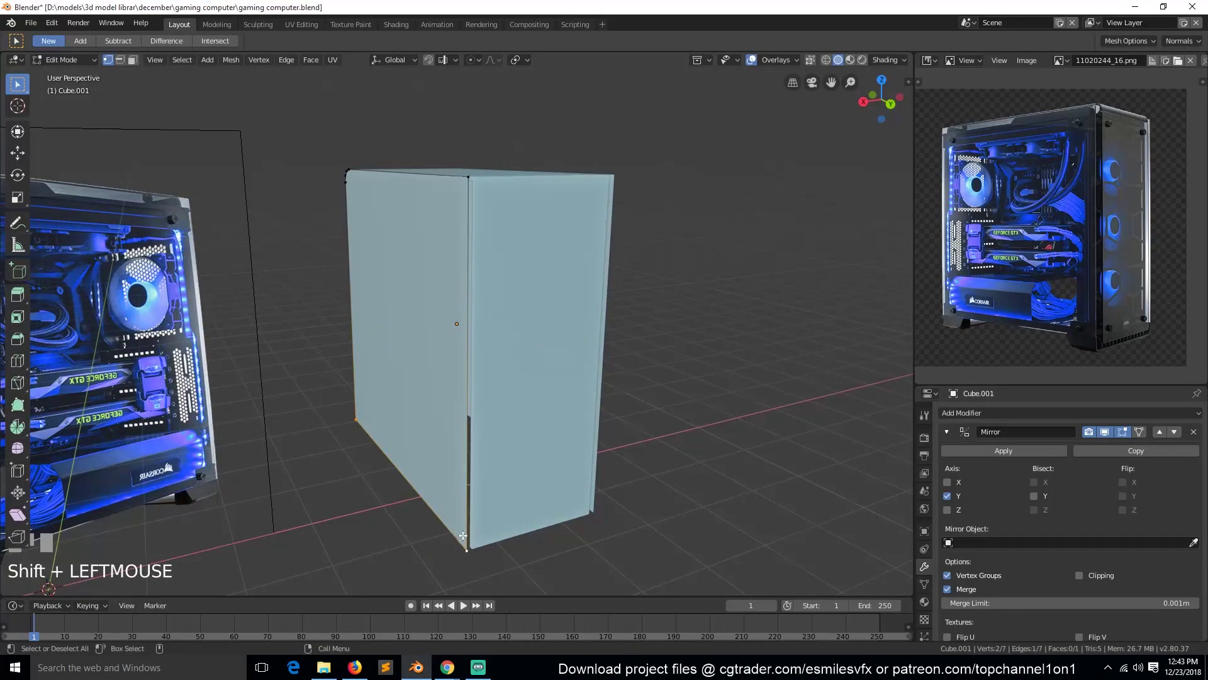
pyautogui.press('KP_1')
pyautogui.press('KP_Decimal')
pyautogui.scroll(1, 485, 469)
pyautogui.press('z')
pyautogui.click(498, 473)
pyautogui.press('g')
pyautogui.press('z')
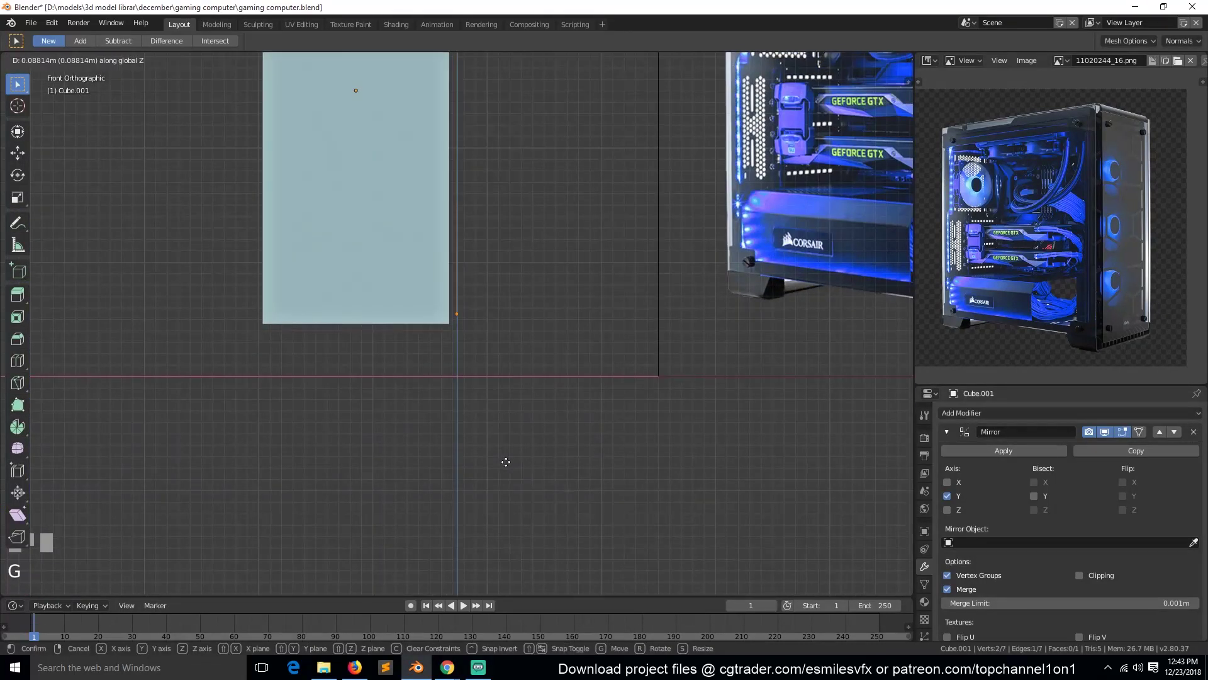
pyautogui.click(509, 456)
pyautogui.press('Tab')
# Step: Add a Solidify modifier to the side panel with a thickness of 0.051 m
pyautogui.press('`')
pyautogui.moveTo(523, 432); pyautogui.dragTo(498, 469, button='middle')
pyautogui.scroll(-4, 498, 469)
pyautogui.press('KP_Decimal')
pyautogui.press('`')
pyautogui.moveTo(630, 476); pyautogui.dragTo(380, 436, button='middle')
pyautogui.click(380, 436)
pyautogui.moveTo(380, 435); pyautogui.dragTo(591, 382, button='middle')
pyautogui.click(591, 381)
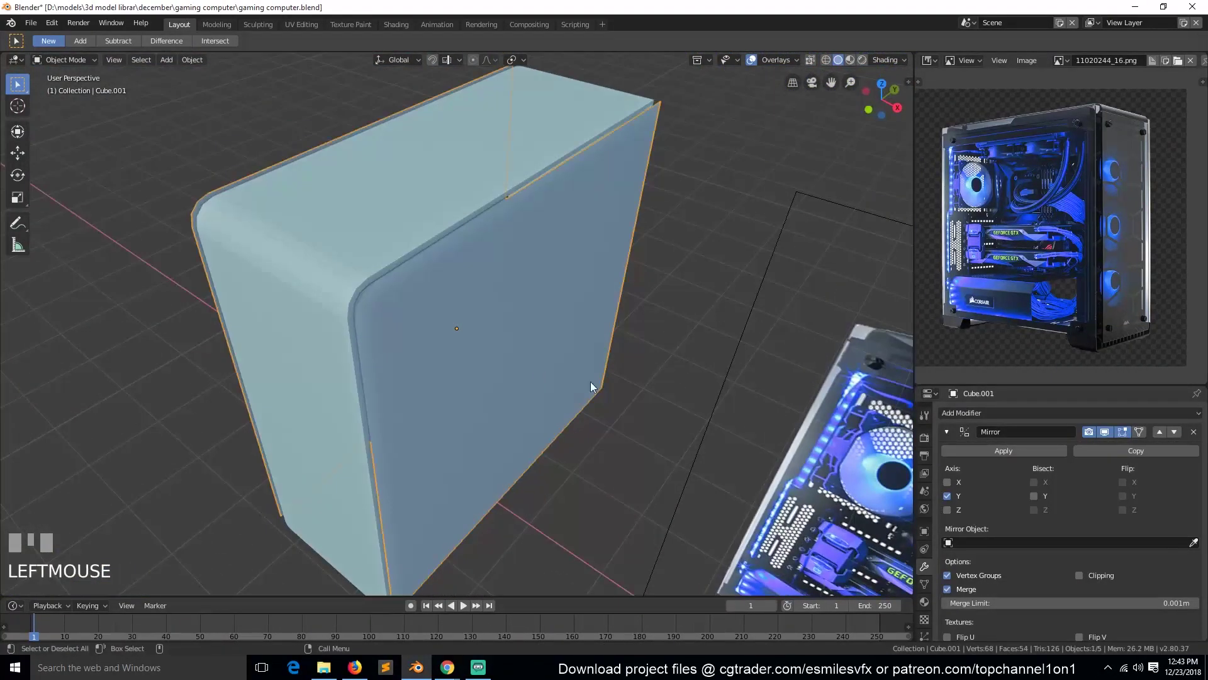
pyautogui.click(947, 432)
pyautogui.click(985, 412)
pyautogui.click(971, 357)
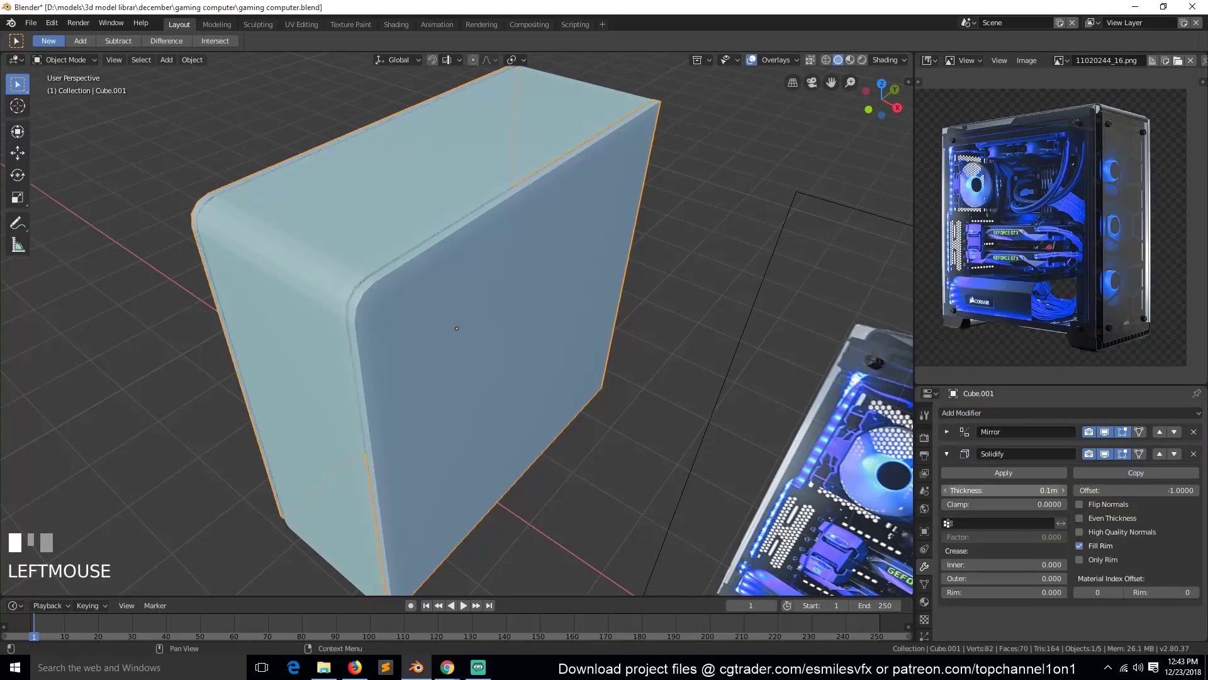
pyautogui.moveTo(1004, 490); pyautogui.dragTo(1026, 490)
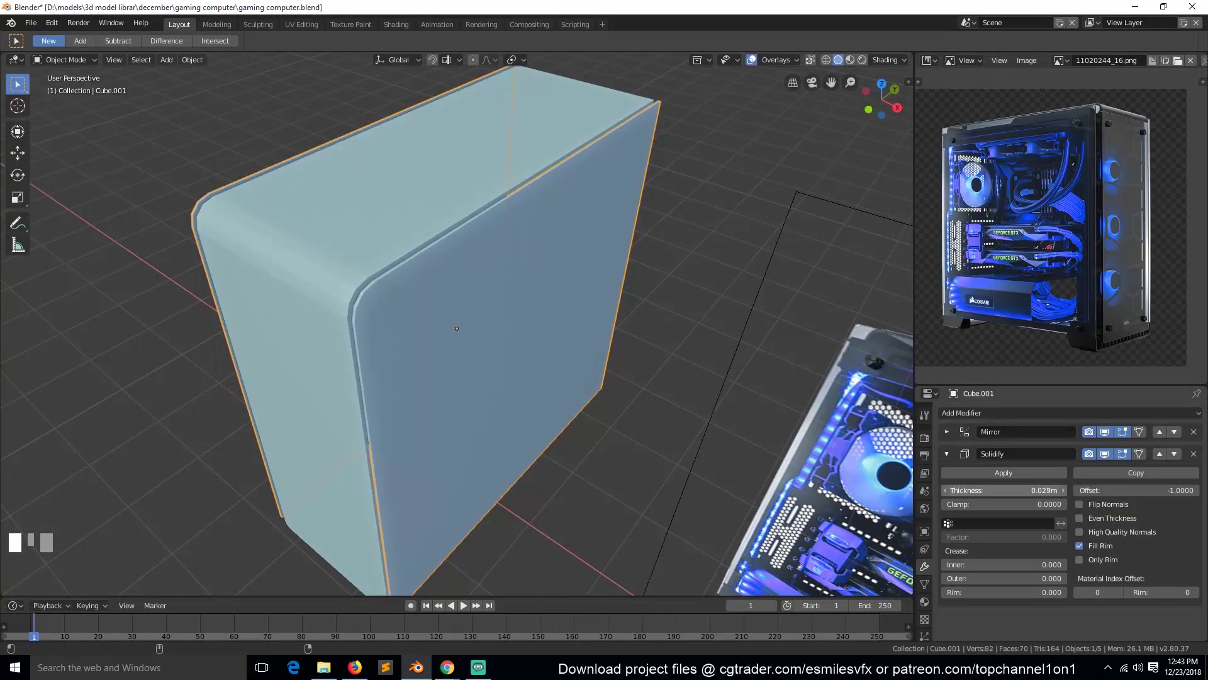
# Step: Scale the side panel's whole mesh down slightly, to about 0.99 of its size
pyautogui.hotkey('alt', 'a')
pyautogui.press('`')
pyautogui.moveTo(625, 343); pyautogui.dragTo(596, 312, button='middle')
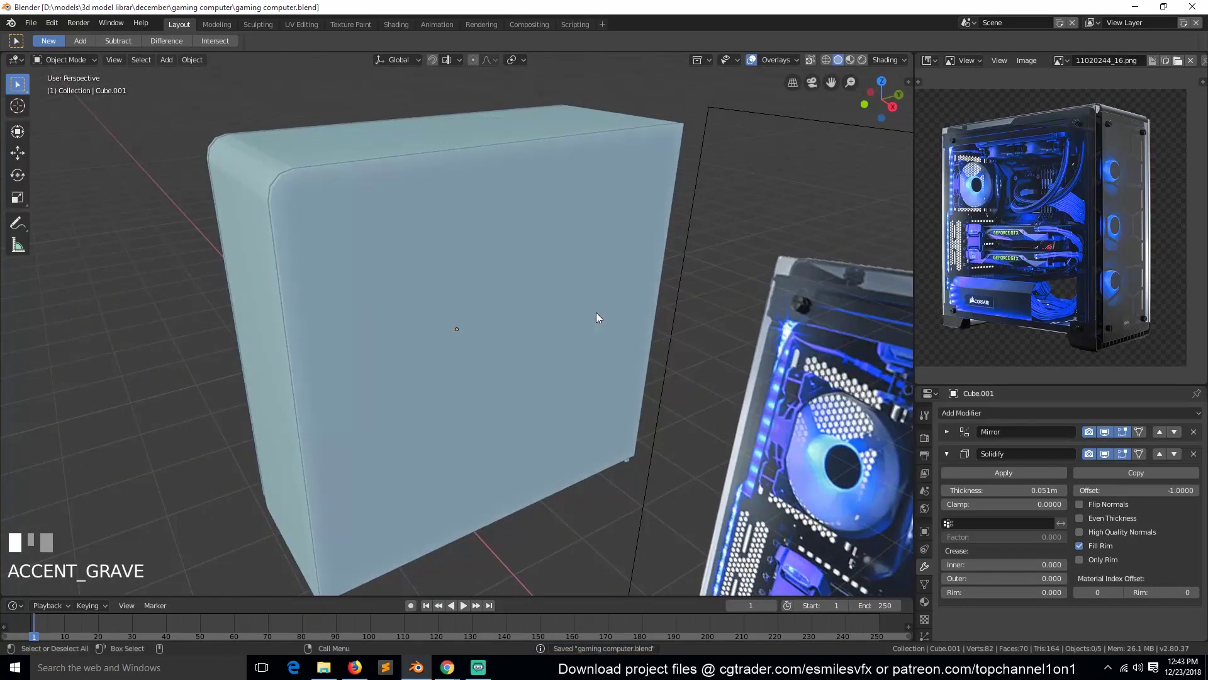
pyautogui.press('Tab')
pyautogui.press('a')
pyautogui.press('s')
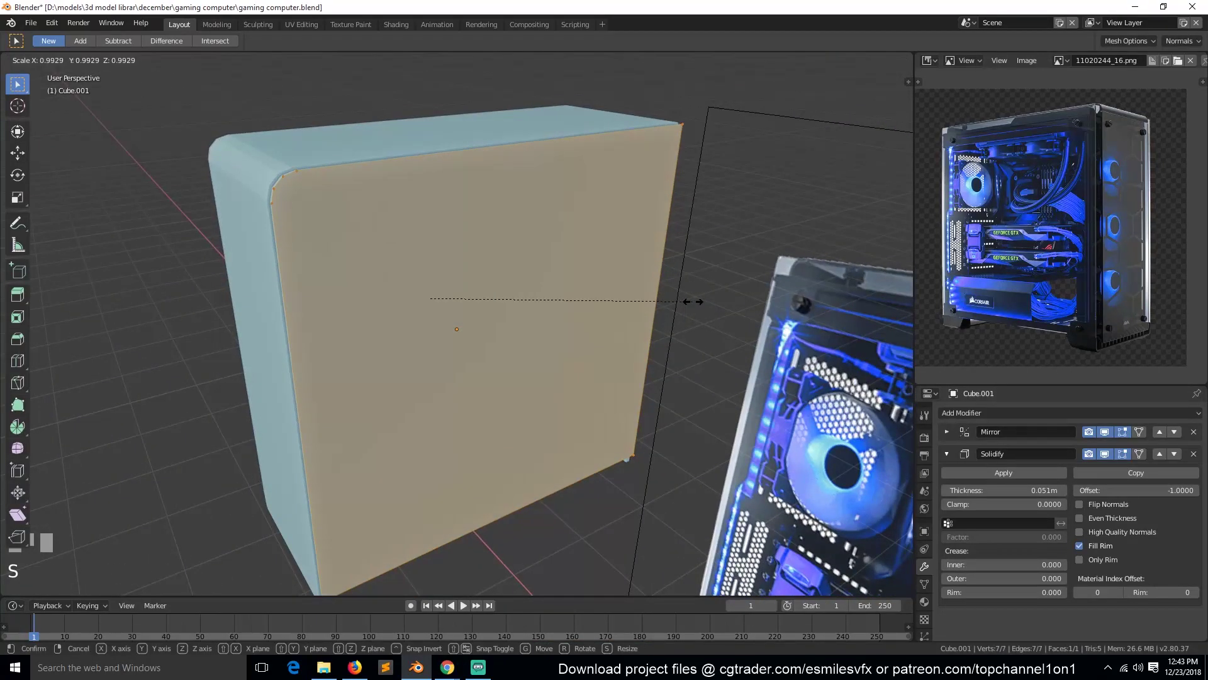
pyautogui.click(685, 313)
pyautogui.press('Tab')
pyautogui.press('`')
pyautogui.moveTo(659, 319); pyautogui.dragTo(744, 332, button='middle')
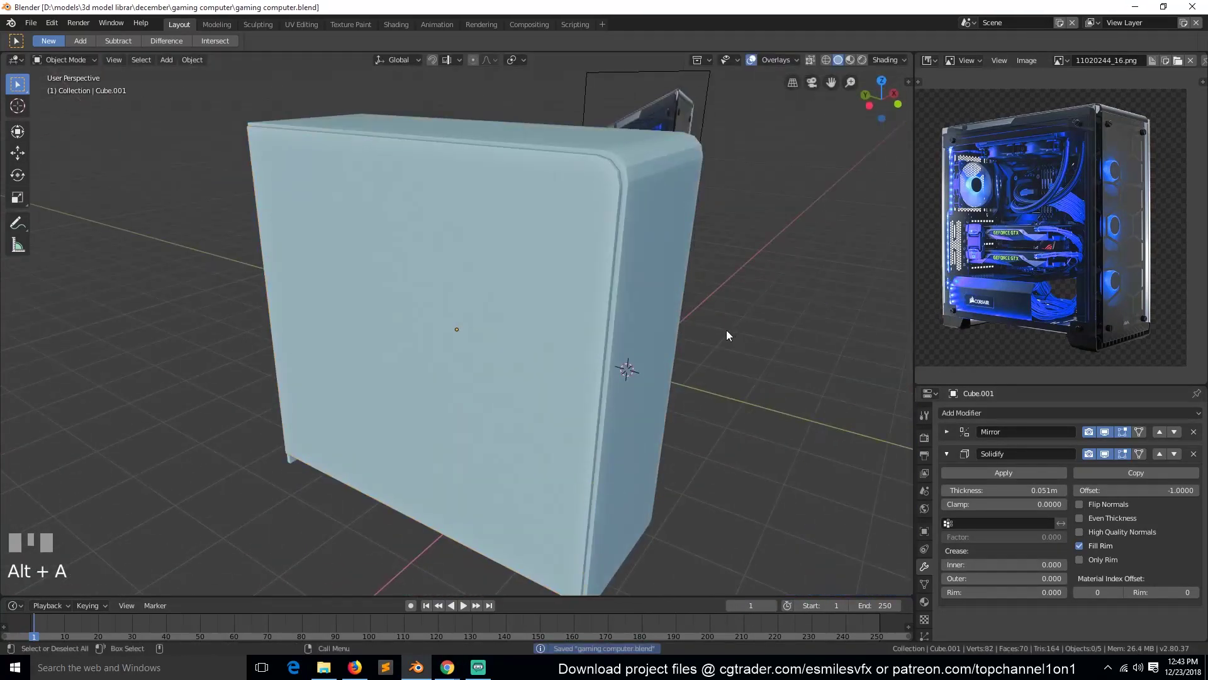
# Step: Subdivide the side panel's two vertical edges to create a horizontal edge across the panel
pyautogui.click(663, 314)
pyautogui.hotkey('alt', 'a')
pyautogui.press('`')
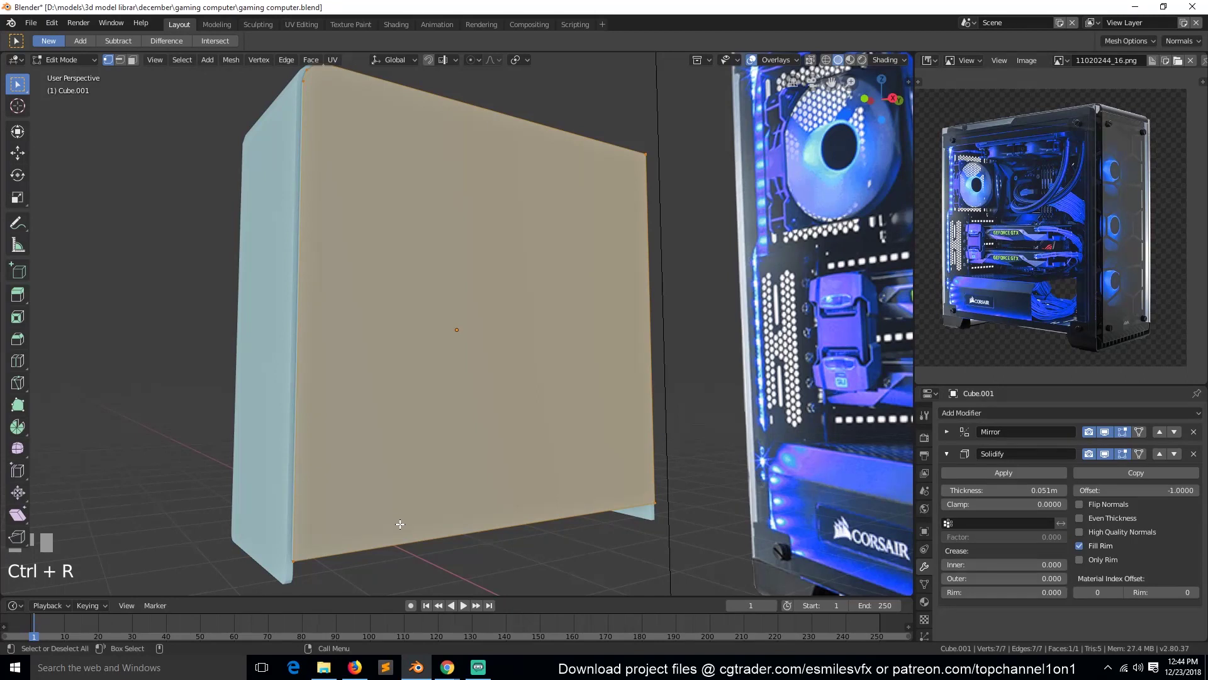
pyautogui.rightClick(290, 430)
pyautogui.press('2')
pyautogui.click(294, 429)
pyautogui.keyDown('shift'); pyautogui.click(647, 386); pyautogui.keyUp('shift')
pyautogui.rightClick(643, 386)
pyautogui.click(627, 387)
# Step: Slide the new horizontal edge down until it lies close to the panel's bottom edge
pyautogui.click(499, 317)
pyautogui.press('g')
pyautogui.press('g')
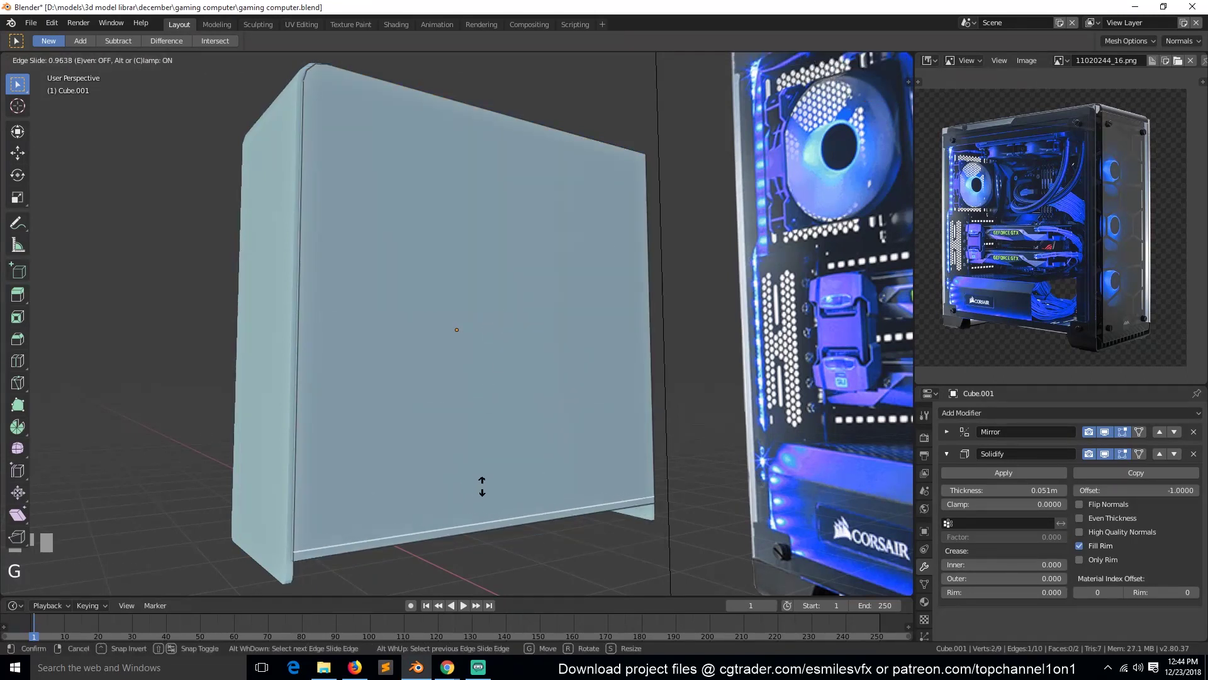
pyautogui.click(479, 494)
# Step: Duplicate the low horizontal edge, separate it into its own object for editing, and hide the side panel
pyautogui.hotkey('shift', 'd')
pyautogui.press('p')
pyautogui.click(479, 528)
pyautogui.press('Tab')
pyautogui.click(479, 527)
pyautogui.press('h')
pyautogui.click(483, 533)
pyautogui.press('Tab')
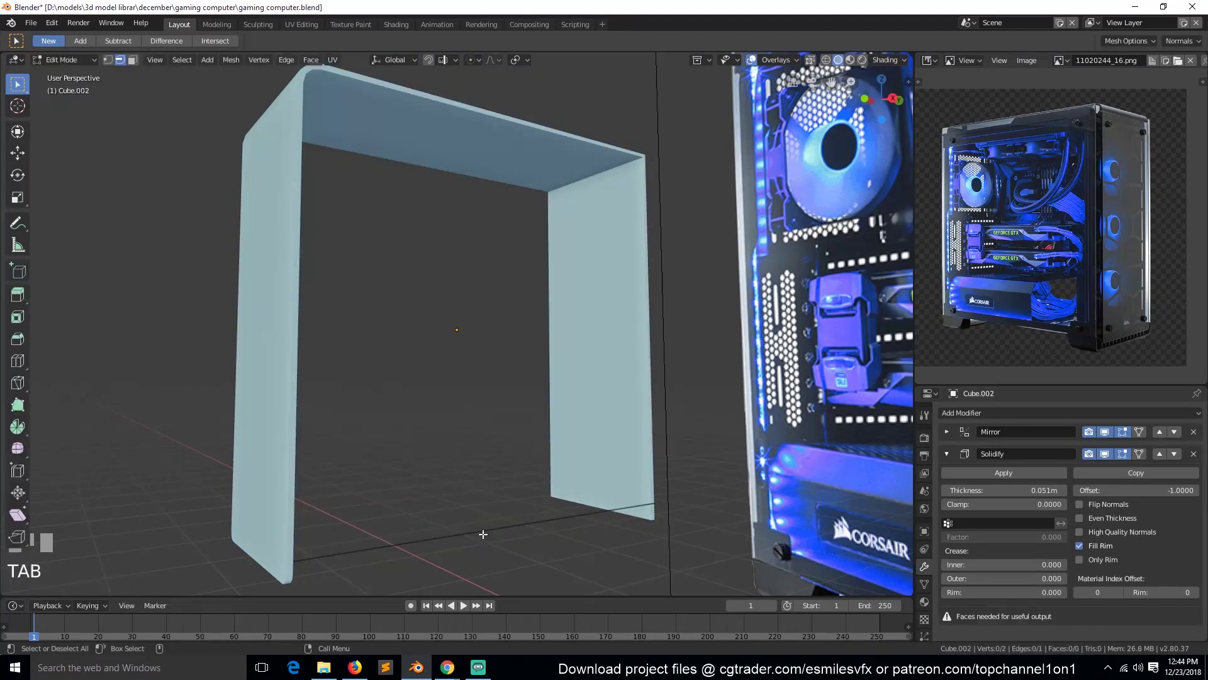
# Step: Try to move the separated edge slightly along the X axis
pyautogui.press('`')
pyautogui.moveTo(483, 534); pyautogui.dragTo(498, 560, button='middle')
pyautogui.scroll(-2, 396, 560)
pyautogui.moveTo(398, 510); pyautogui.dragTo(453, 458, button='middle')
pyautogui.scroll(4, 416, 415)
pyautogui.press('`')
pyautogui.press('g')
pyautogui.press('x')
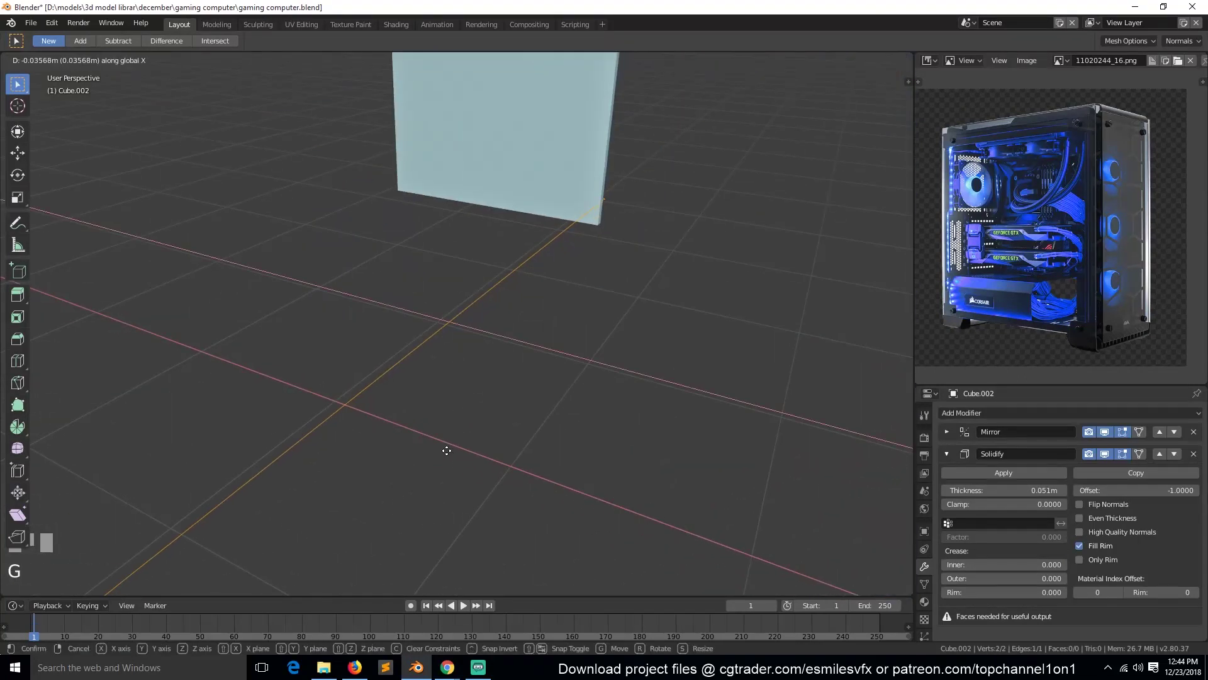
pyautogui.click(447, 451)
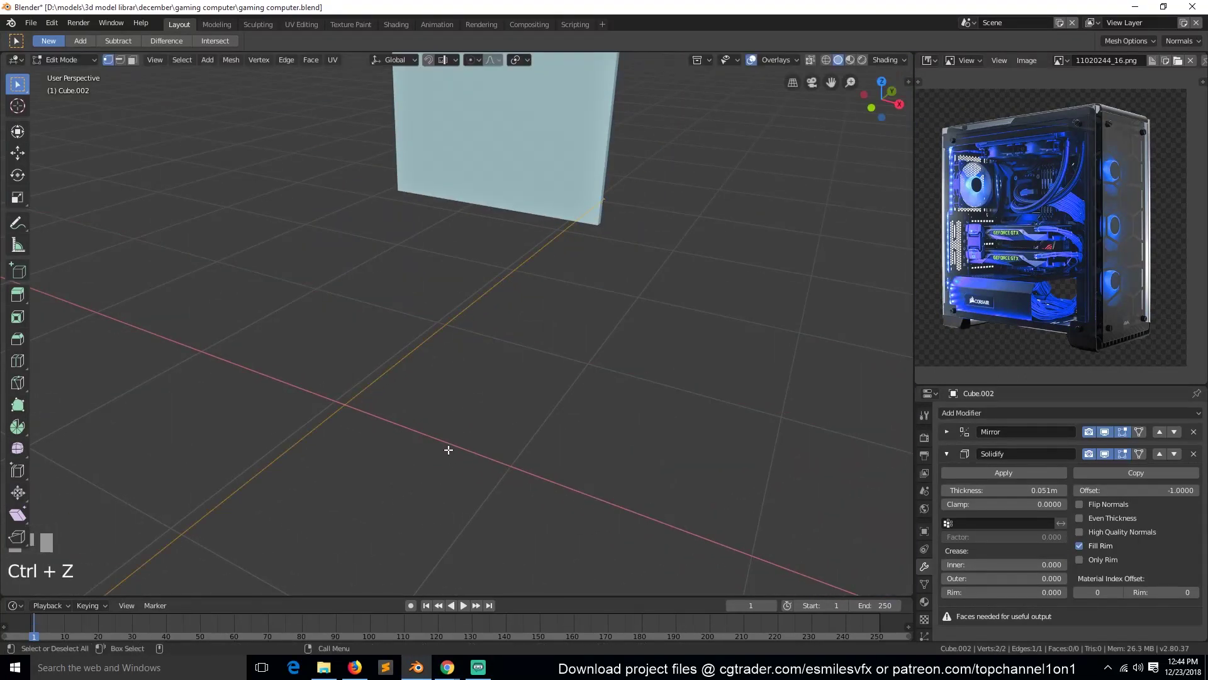
# Step: Move the separated edge up along Z by about 0.13 m
pyautogui.press('g')
pyautogui.press('z')
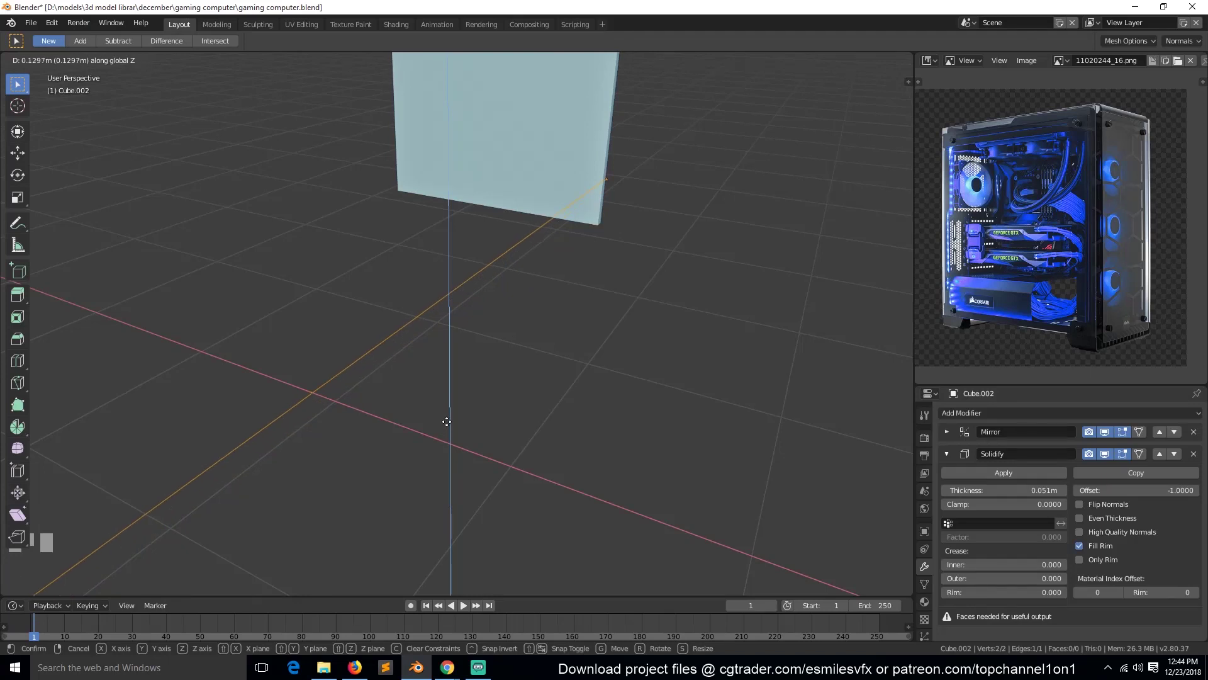
pyautogui.click(446, 422)
# Step: Extrude the separated edge down along Z into a narrow strip and remove its Solidify modifier
pyautogui.press('e')
pyautogui.press('z')
pyautogui.click(434, 448)
pyautogui.click(1194, 454)
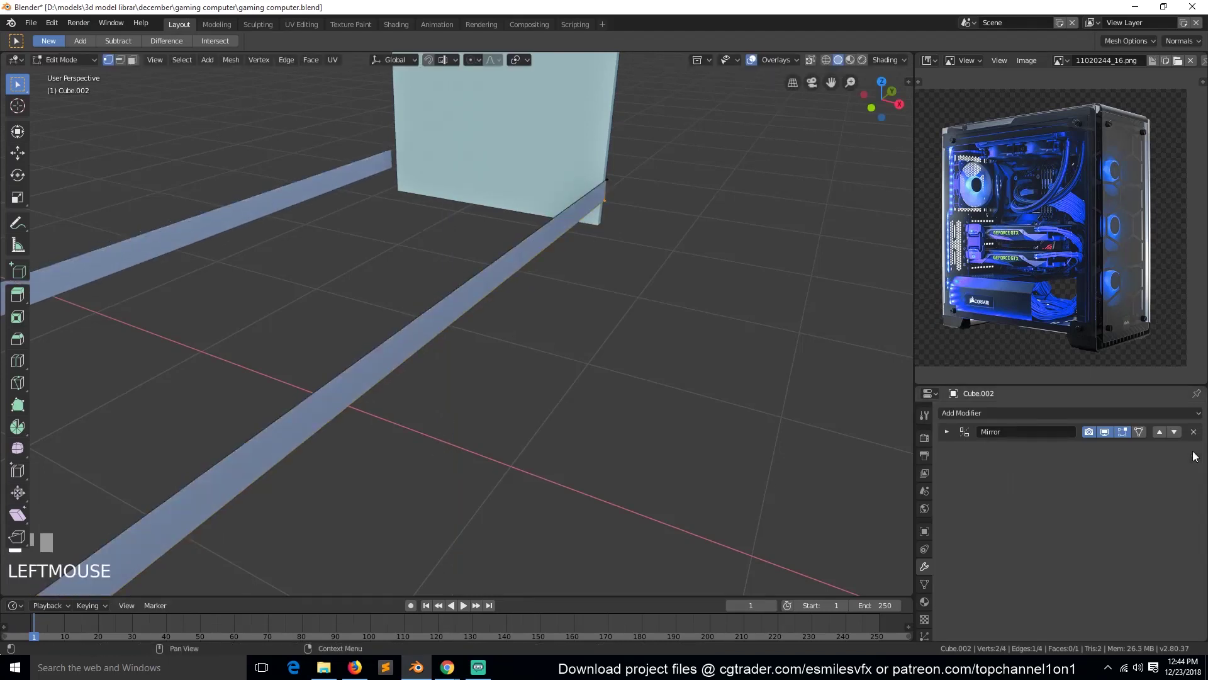
# Step: Add a loop cut across the middle of the strip and delete the vertices of its half toward −Y
pyautogui.hotkey('alt', 'a')
pyautogui.scroll(-2, 477, 351)
pyautogui.press('`')
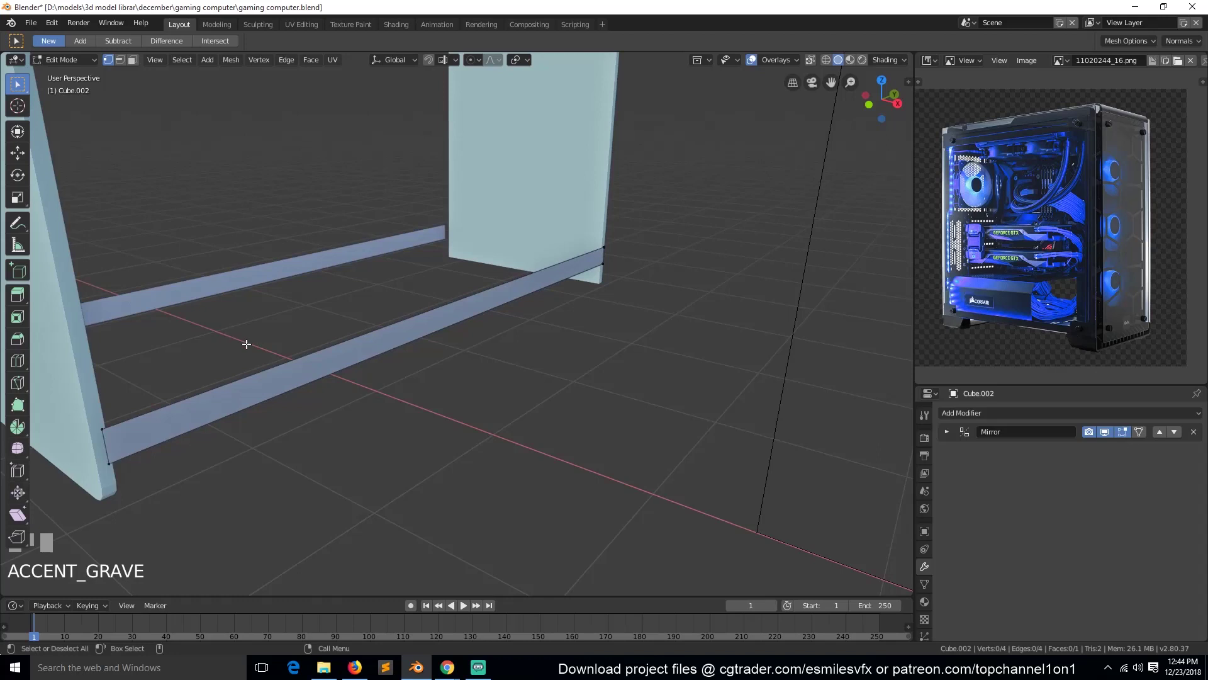
pyautogui.click(352, 355)
pyautogui.rightClick(351, 357)
pyautogui.keyDown('alt'); pyautogui.click(106, 445); pyautogui.keyUp('alt')
pyautogui.press('x')
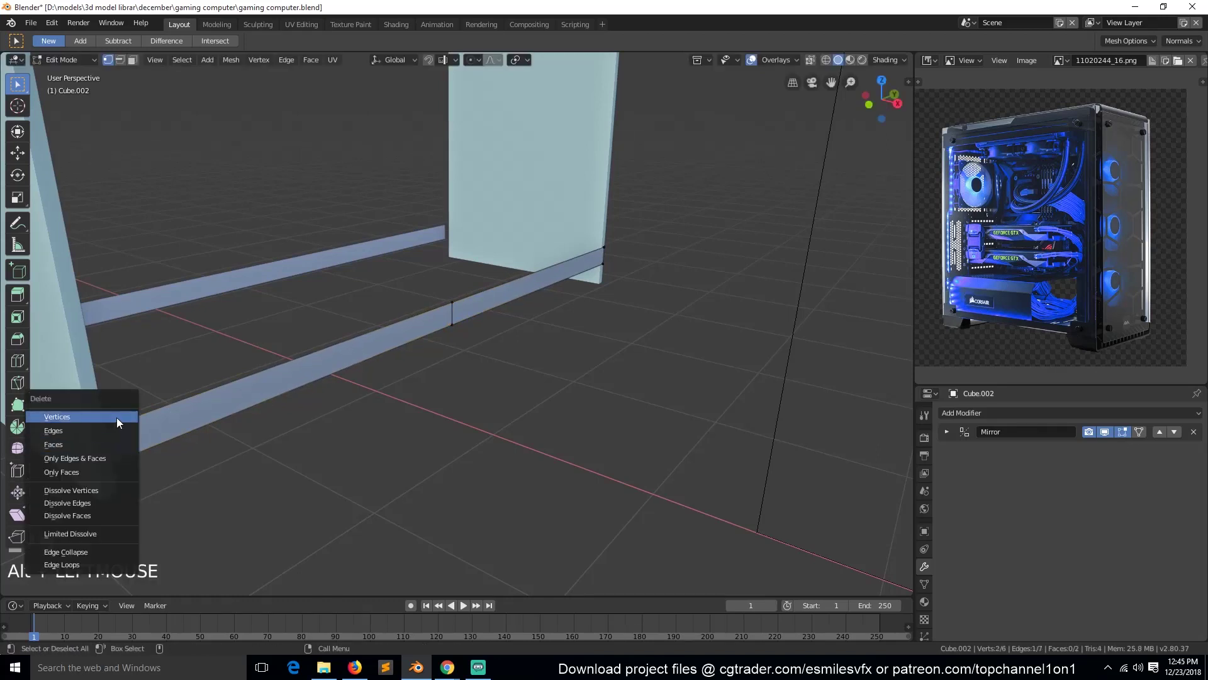
pyautogui.click(115, 421)
# Step: Try the strip's Mirror modifier with both the X and Y axes enabled
pyautogui.press('Tab')
pyautogui.click(1052, 416)
pyautogui.click(947, 431)
pyautogui.click(956, 496)
pyautogui.press('Tab')
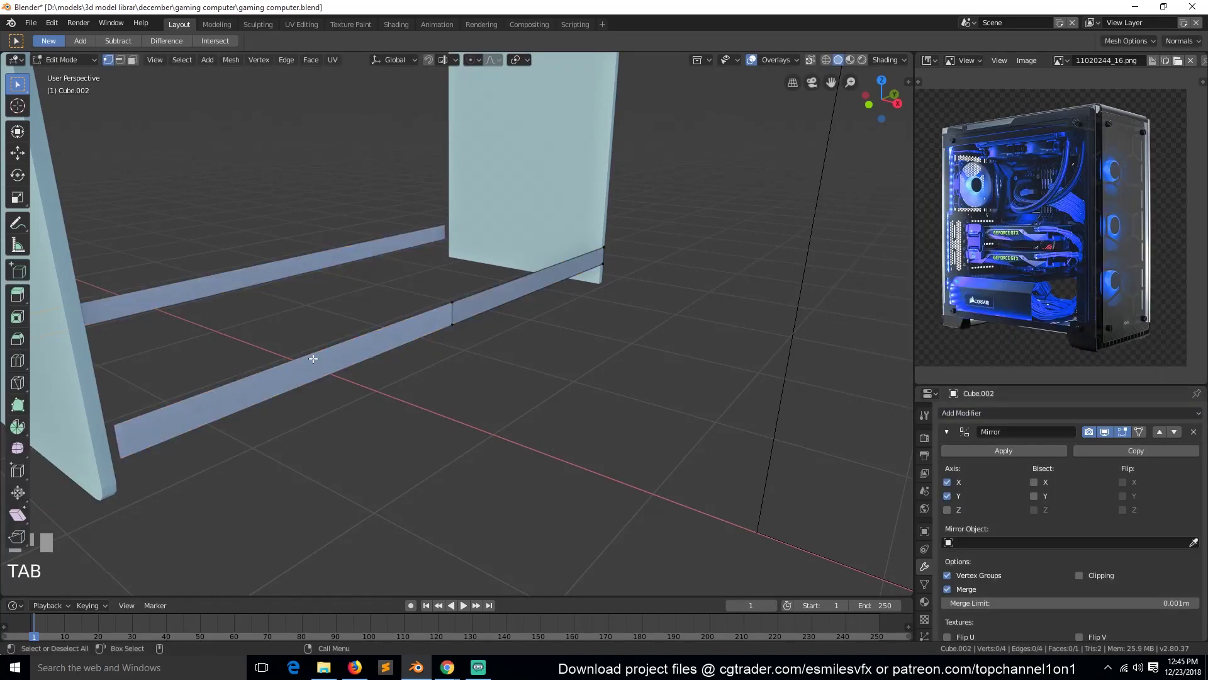
pyautogui.press('`')
pyautogui.press('Tab')
pyautogui.click(948, 496)
# Step: Hide the reference image empty and set the strip's Mirror modifier to the X axis only
pyautogui.click(812, 428)
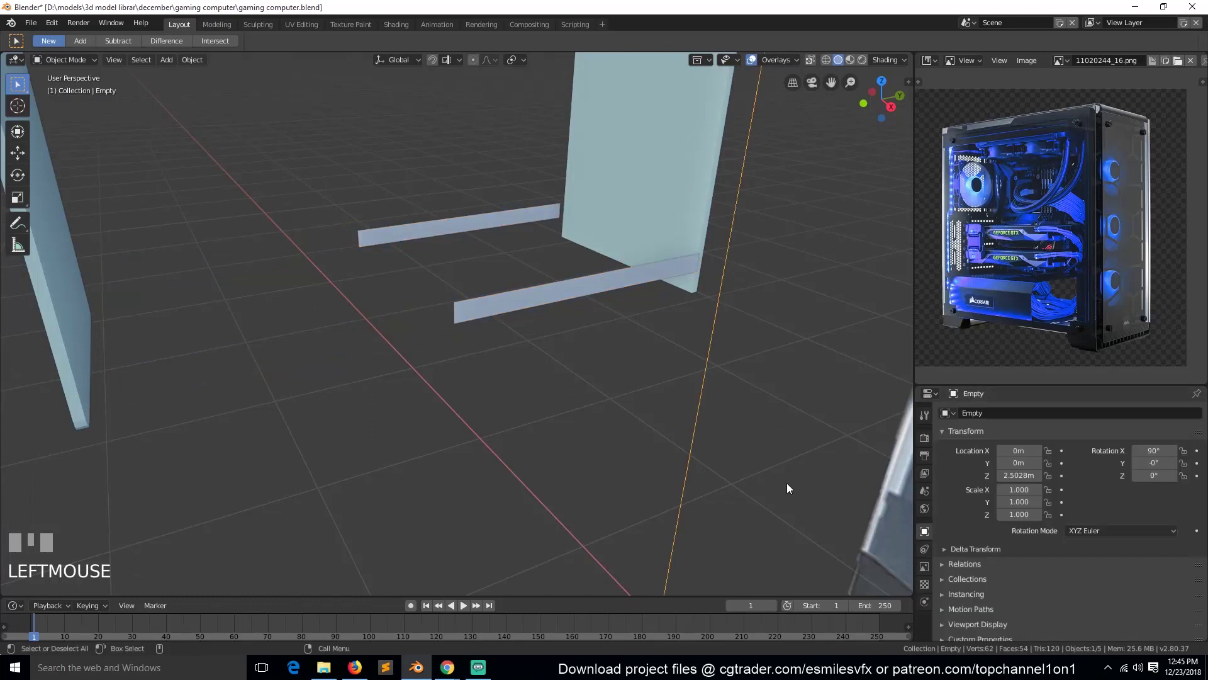
pyautogui.press('h')
pyautogui.click(567, 299)
pyautogui.click(949, 495)
pyautogui.click(948, 483)
# Step: Add a vertical loop cut across the strip, between its middle and the end by the case's back wall
pyautogui.press('Tab')
pyautogui.hotkey('ctrl', 'r')
pyautogui.click(617, 280)
pyautogui.click(681, 268)
pyautogui.keyDown('shift'); pyautogui.click(701, 255); pyautogui.keyUp('shift')
pyautogui.keyDown('shift'); pyautogui.click(704, 272); pyautogui.keyUp('shift')
pyautogui.press('KP_Decimal')
pyautogui.scroll(-2, 588, 403)
pyautogui.scroll(-2, 589, 403)
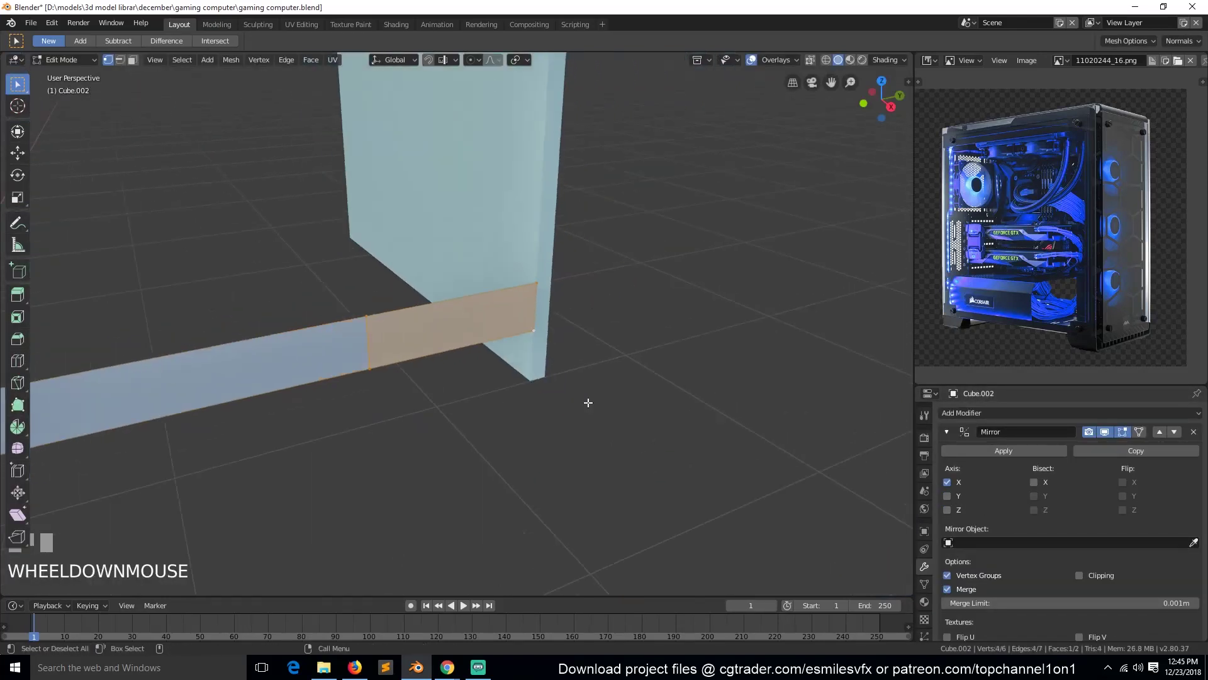
# Step: Add a second loop cut nearer the strip's end and slide the first cut further toward the strip's middle
pyautogui.moveTo(482, 282); pyautogui.dragTo(509, 276)
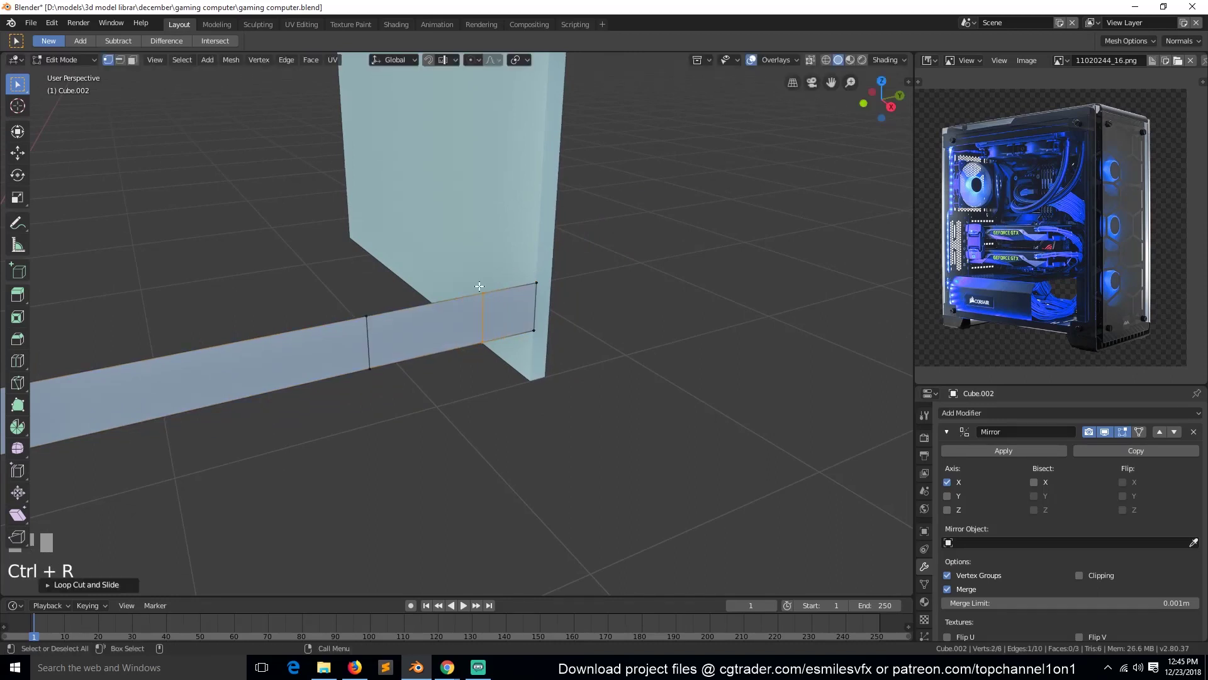
pyautogui.press('g')
pyautogui.press('g')
pyautogui.click(417, 325)
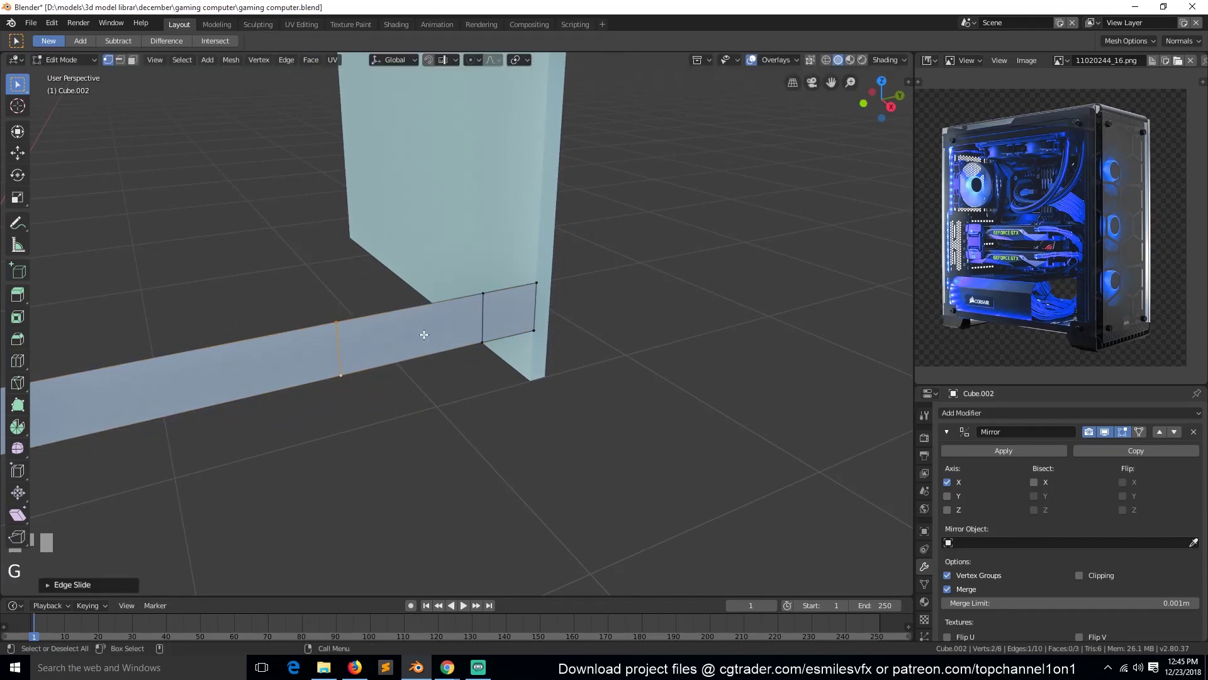
# Step: Extrude the strip's end section down along Z to form a foot and switch the viewport to wireframe
pyautogui.press('e')
pyautogui.press('z')
pyautogui.click(514, 391)
pyautogui.press('KP_1')
pyautogui.press('z')
pyautogui.click(436, 386)
pyautogui.press('e')
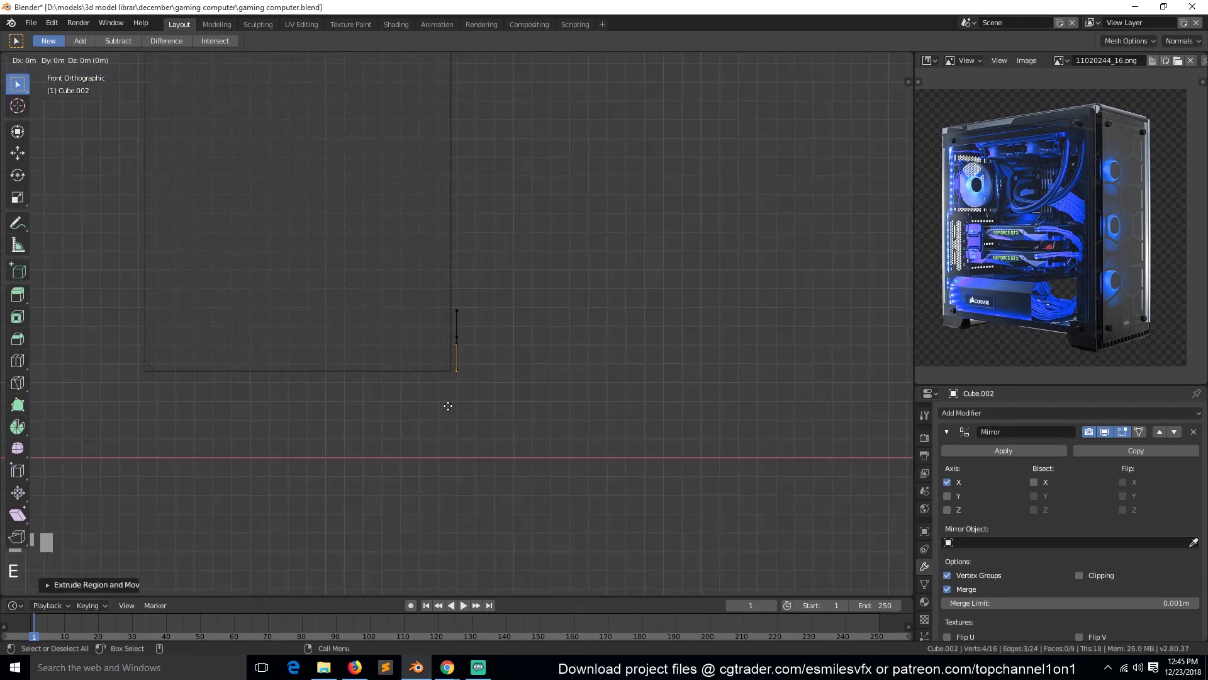
pyautogui.rightClick(536, 386)
# Step: Delete the extra vertex at the upper inner corner of the extruded foot
pyautogui.press('`')
pyautogui.moveTo(539, 386); pyautogui.dragTo(424, 418, button='middle')
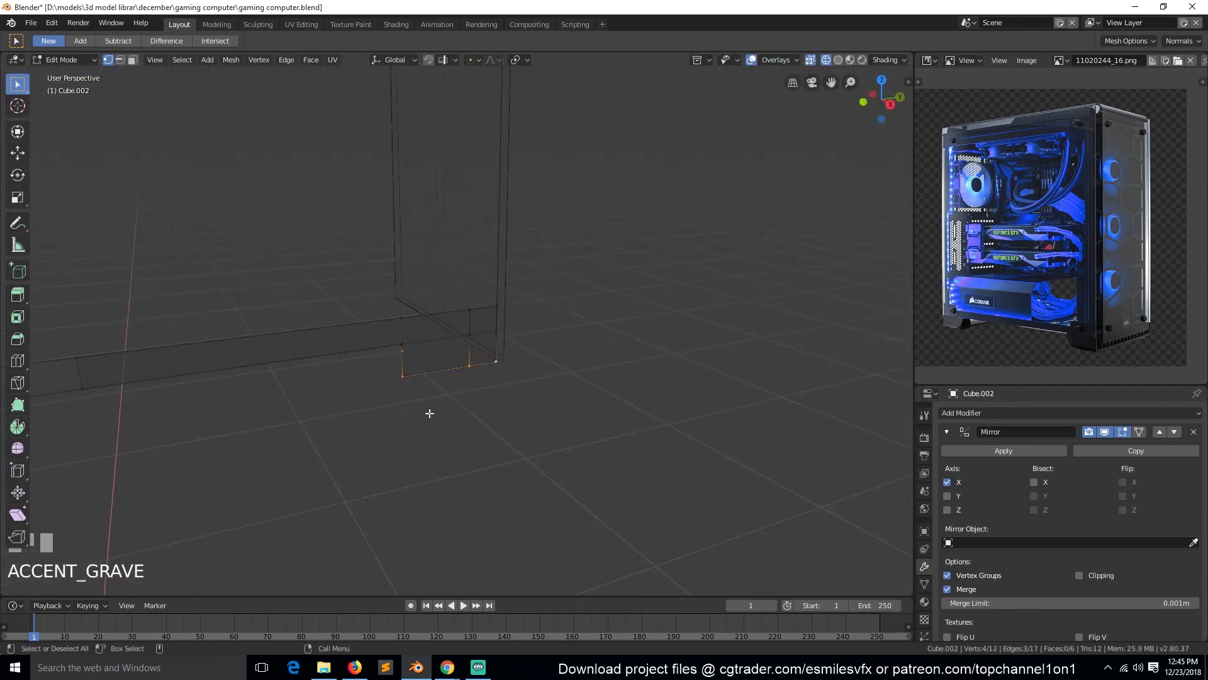
pyautogui.click(397, 357)
pyautogui.scroll(5, 420, 369)
pyautogui.press('`')
pyautogui.moveTo(421, 370); pyautogui.dragTo(346, 409, button='middle')
pyautogui.press('g')
pyautogui.rightClick(291, 440)
pyautogui.press('x')
pyautogui.click(308, 432)
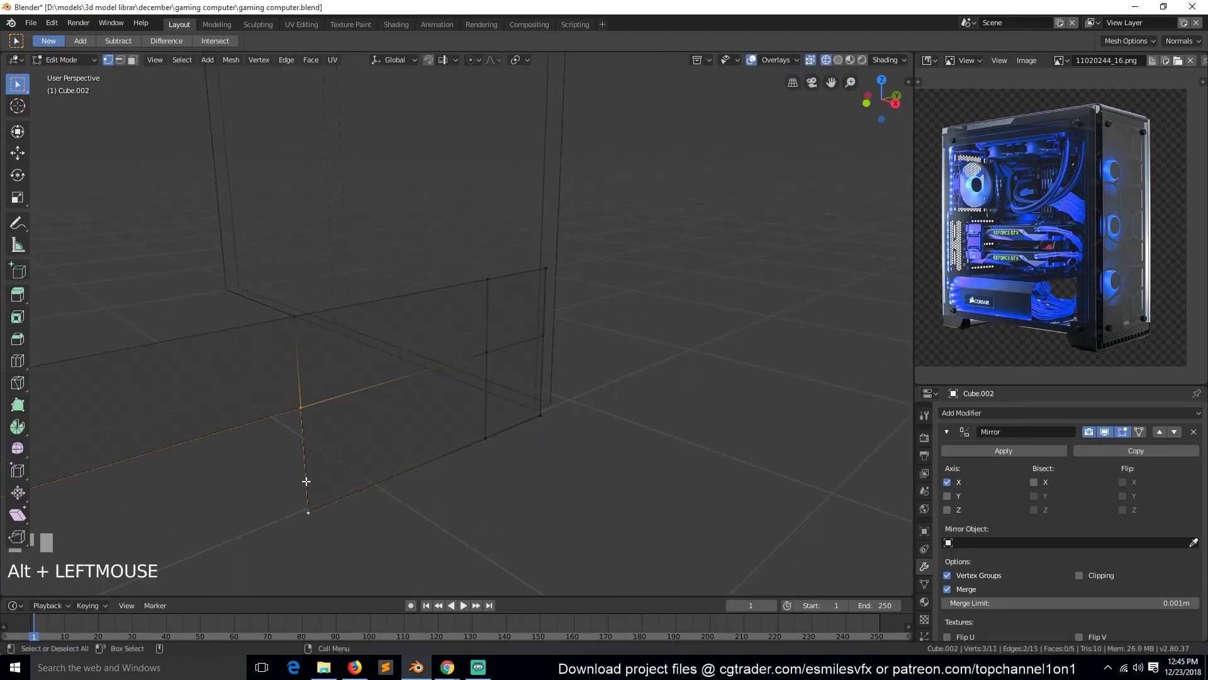
# Step: Enable Y mirroring with clipping and extrude the foot's bottom edge inward to the case's mid-plane
pyautogui.keyDown('ctrl'); pyautogui.click(553, 416); pyautogui.keyUp('ctrl')
pyautogui.click(949, 497)
pyautogui.scroll(3, 528, 408)
pyautogui.press('KP_3')
pyautogui.press('KP_1')
pyautogui.press('e')
pyautogui.click(232, 403)
pyautogui.press('Tab')
pyautogui.press('`')
pyautogui.press('Tab')
pyautogui.press('z')
pyautogui.press('`')
pyautogui.moveTo(478, 385); pyautogui.dragTo(451, 409, button='middle')
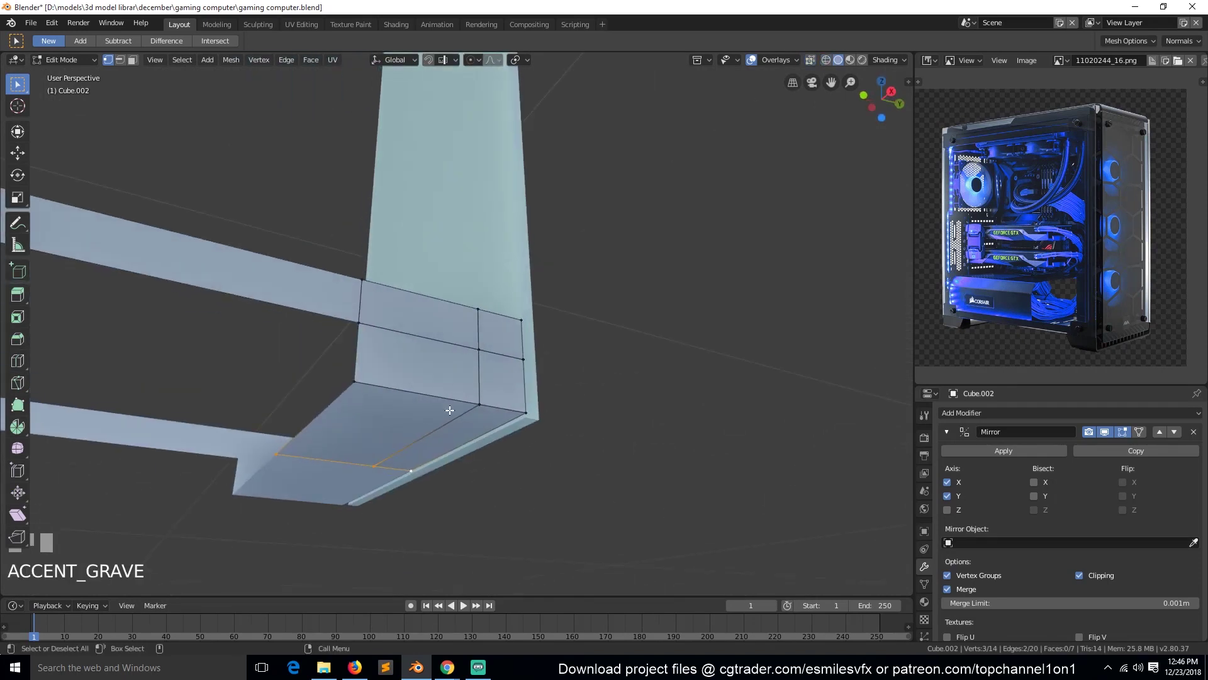
# Step: Apply the strip's object transform and bevel the long outer bottom edge of the foot to round it
pyautogui.press('Tab')
pyautogui.hotkey('ctrl', 'a')
pyautogui.click(452, 405)
pyautogui.press('Tab')
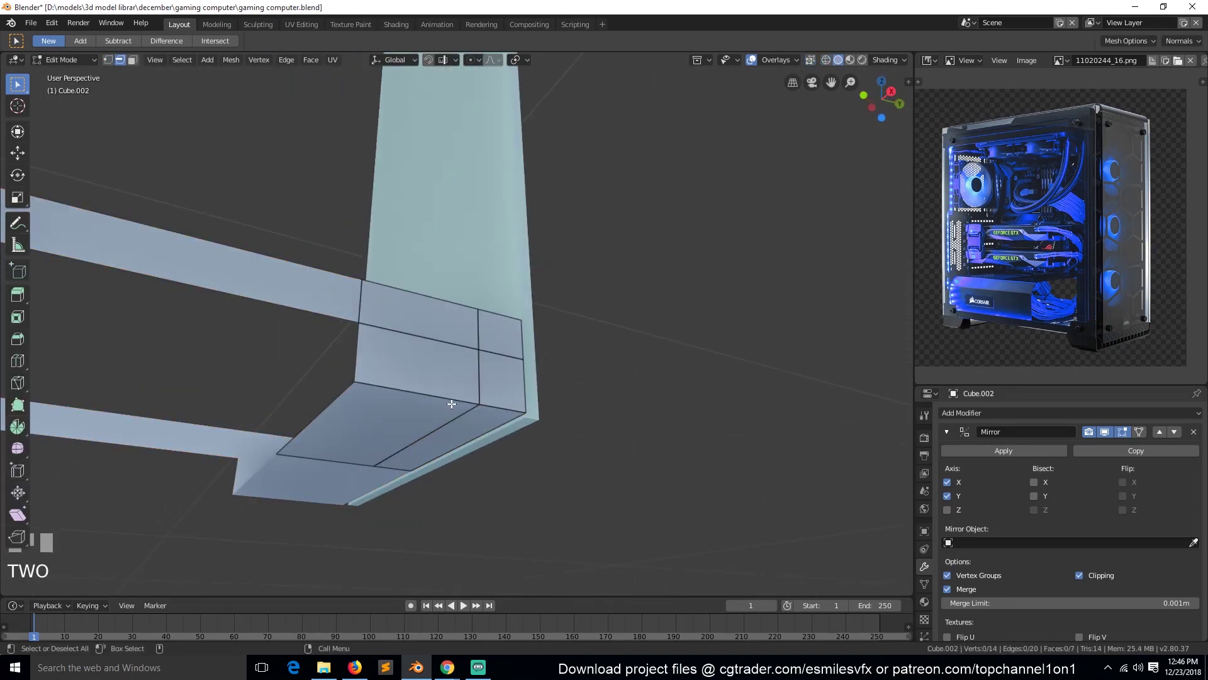
pyautogui.press('2')
pyautogui.keyDown('alt'); pyautogui.click(454, 401); pyautogui.keyUp('alt')
pyautogui.press('`')
pyautogui.moveTo(480, 414); pyautogui.dragTo(407, 464, button='middle')
pyautogui.hotkey('ctrl', 'b')
pyautogui.click(540, 471)
pyautogui.press('Tab')
pyautogui.scroll(-1, 541, 445)
pyautogui.scroll(-6, 408, 464)
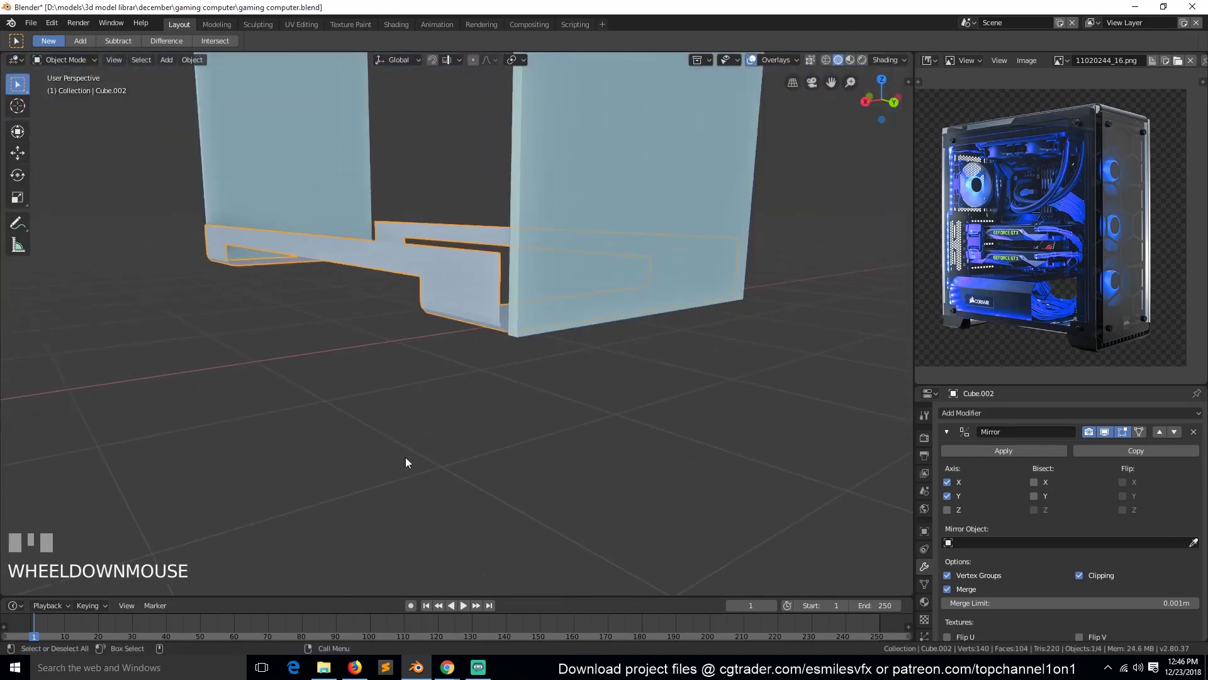
# Step: Move the whole bottom strip object down along Z by about 0.05 m
pyautogui.press('`')
pyautogui.moveTo(305, 378); pyautogui.dragTo(372, 398, button='middle')
pyautogui.scroll(-3, 350, 384)
pyautogui.press('`')
pyautogui.moveTo(882, 102); pyautogui.dragTo(693, 243)
pyautogui.scroll(4, 693, 243)
pyautogui.press('`')
pyautogui.moveTo(693, 243); pyautogui.dragTo(644, 301, button='middle')
pyautogui.press('g')
pyautogui.press('z')
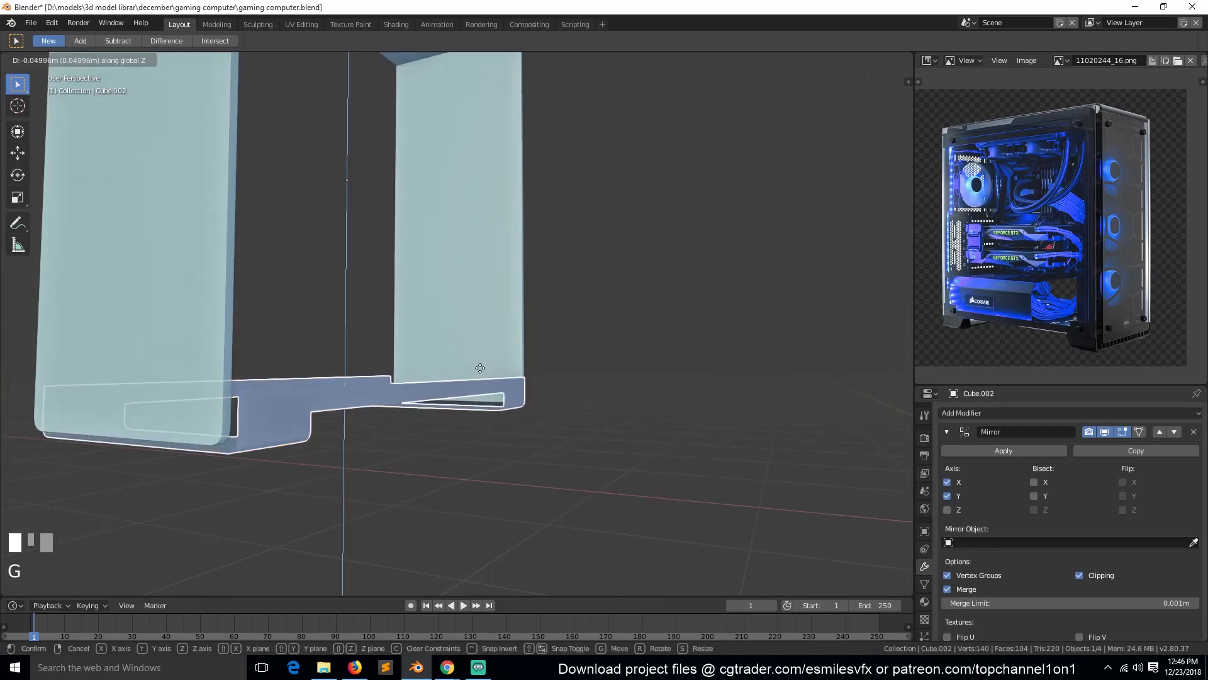
pyautogui.click(481, 370)
# Step: Lower the strip's top edge loop along Z to make the strip narrower
pyautogui.hotkey('alt', 'a')
pyautogui.press('Tab')
pyautogui.keyDown('alt'); pyautogui.click(475, 375); pyautogui.keyUp('alt')
pyautogui.press('g')
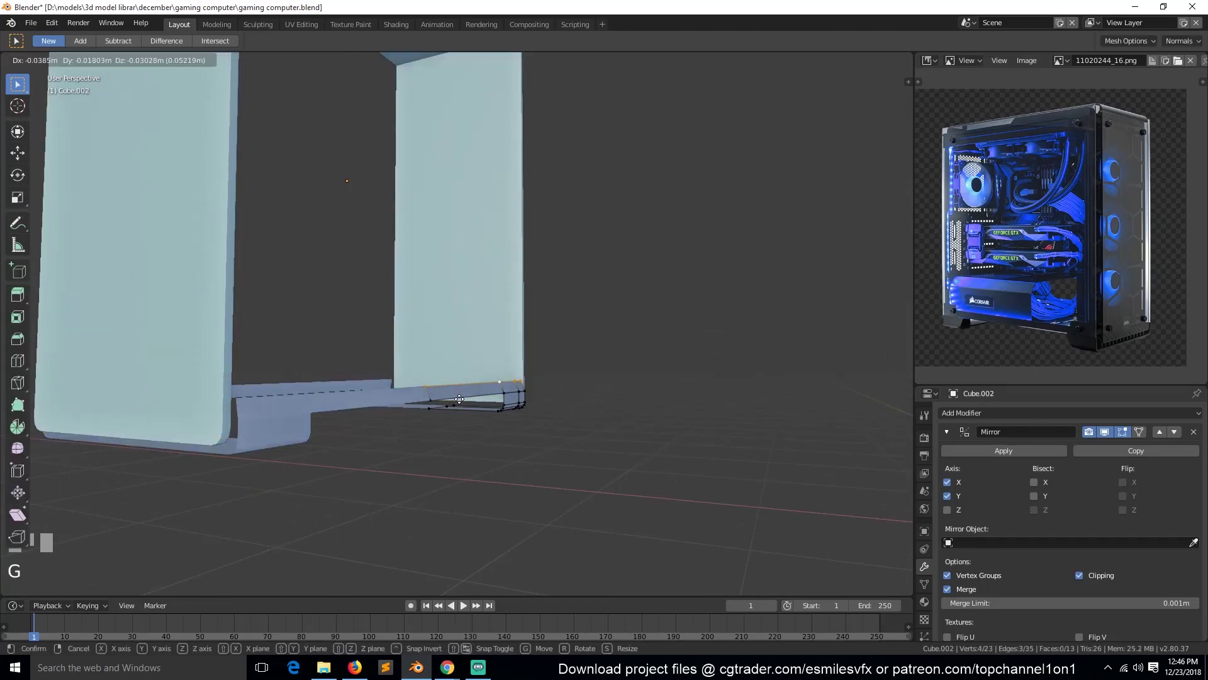
pyautogui.press('z')
pyautogui.click(466, 392)
pyautogui.hotkey('alt', 'a')
# Step: Extrude the foot's top edges up along Z by about 0.06 m to form a raised corner block
pyautogui.press('`')
pyautogui.moveTo(569, 383); pyautogui.dragTo(438, 411, button='middle')
pyautogui.scroll(2, 487, 388)
pyautogui.press('`')
pyautogui.scroll(3, 416, 420)
pyautogui.press('`')
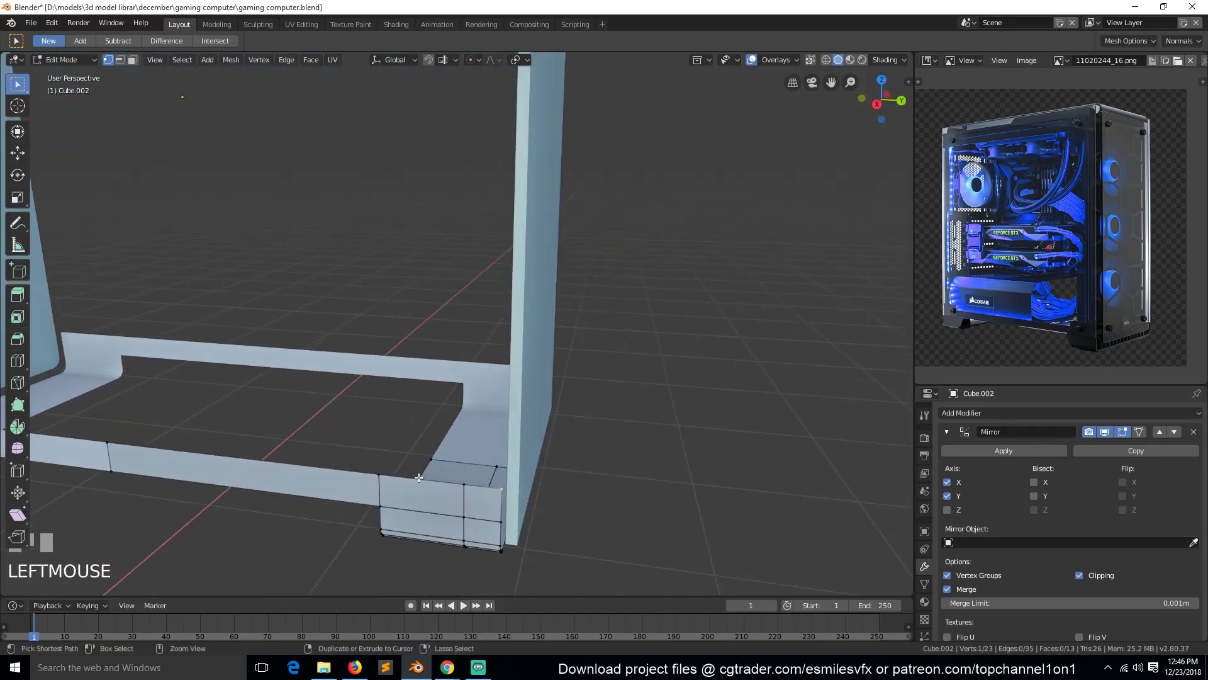
pyautogui.keyDown('ctrl'); pyautogui.click(494, 478); pyautogui.keyUp('ctrl')
pyautogui.press('e')
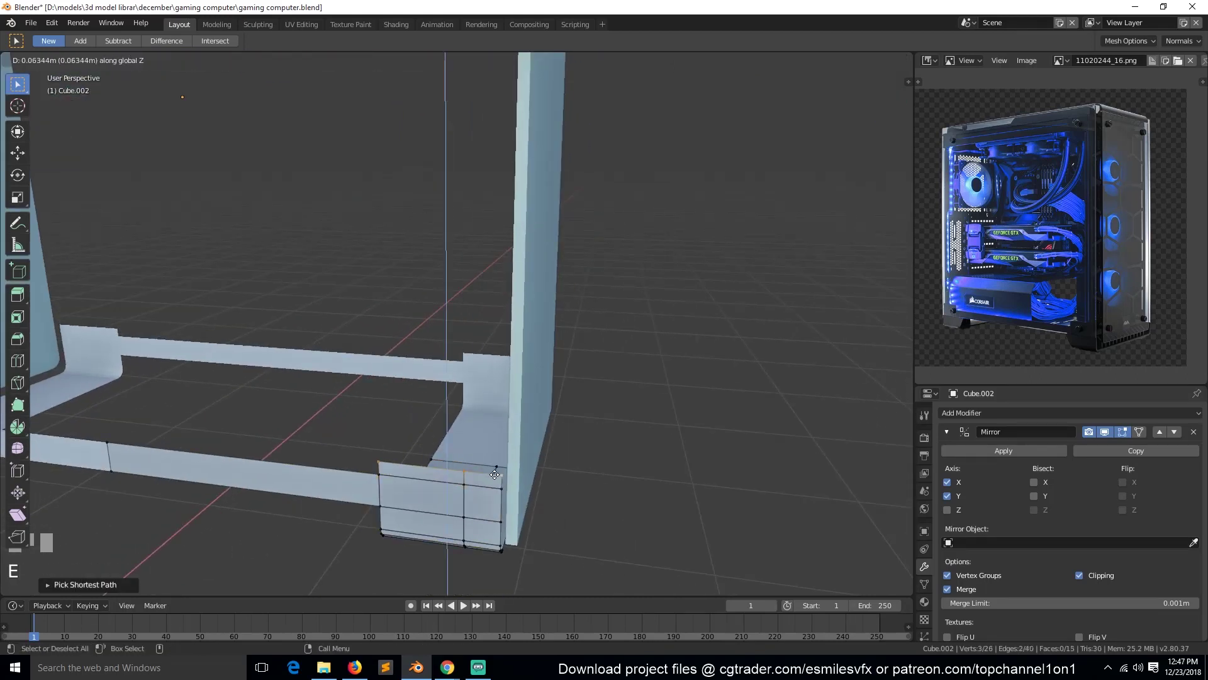
pyautogui.scroll(-6, 503, 471)
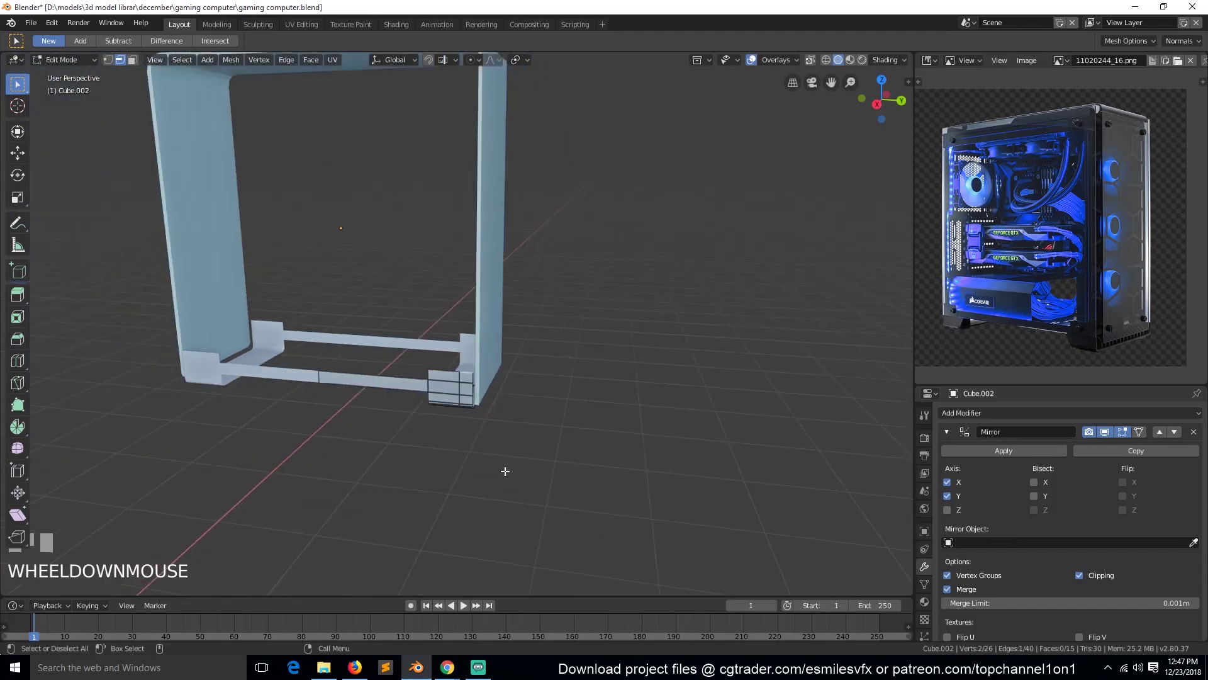
# Step: Extrude the corner block's outer top edge up to the case's mid-height as a post and enable Z mirroring
pyautogui.press('e')
pyautogui.click(557, 360)
pyautogui.press('Tab')
pyautogui.click(959, 511)
pyautogui.press('`')
pyautogui.scroll(2, 610, 388)
pyautogui.press('`')
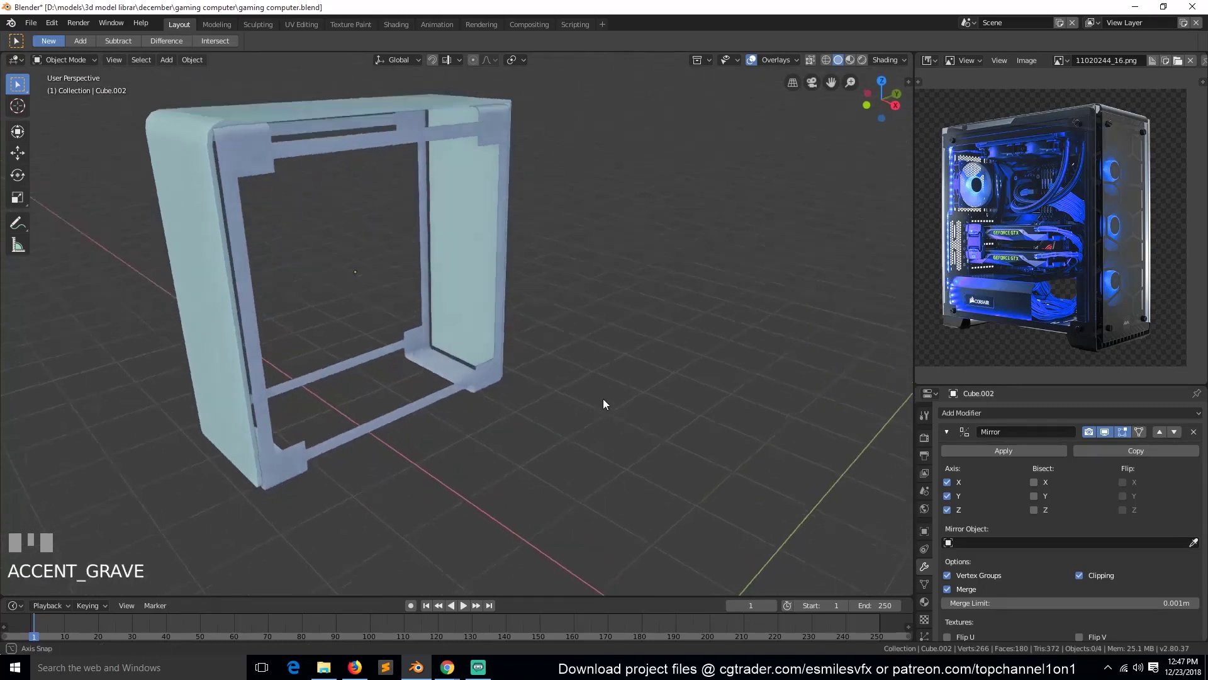
# Step: Shear the vertices at the foot's inner end in side-view wireframe to slant the foot
pyautogui.press('Tab')
pyautogui.press('`')
pyautogui.scroll(2, 477, 408)
pyautogui.press('KP_1')
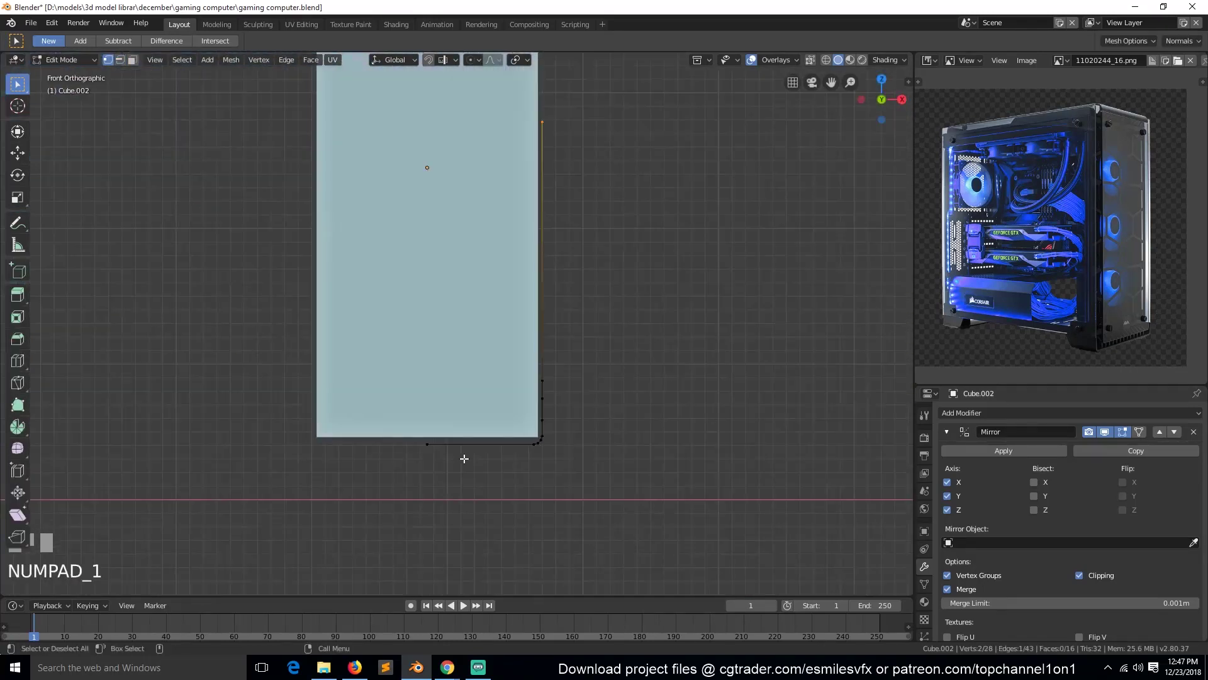
pyautogui.scroll(3, 390, 466)
pyautogui.press('z')
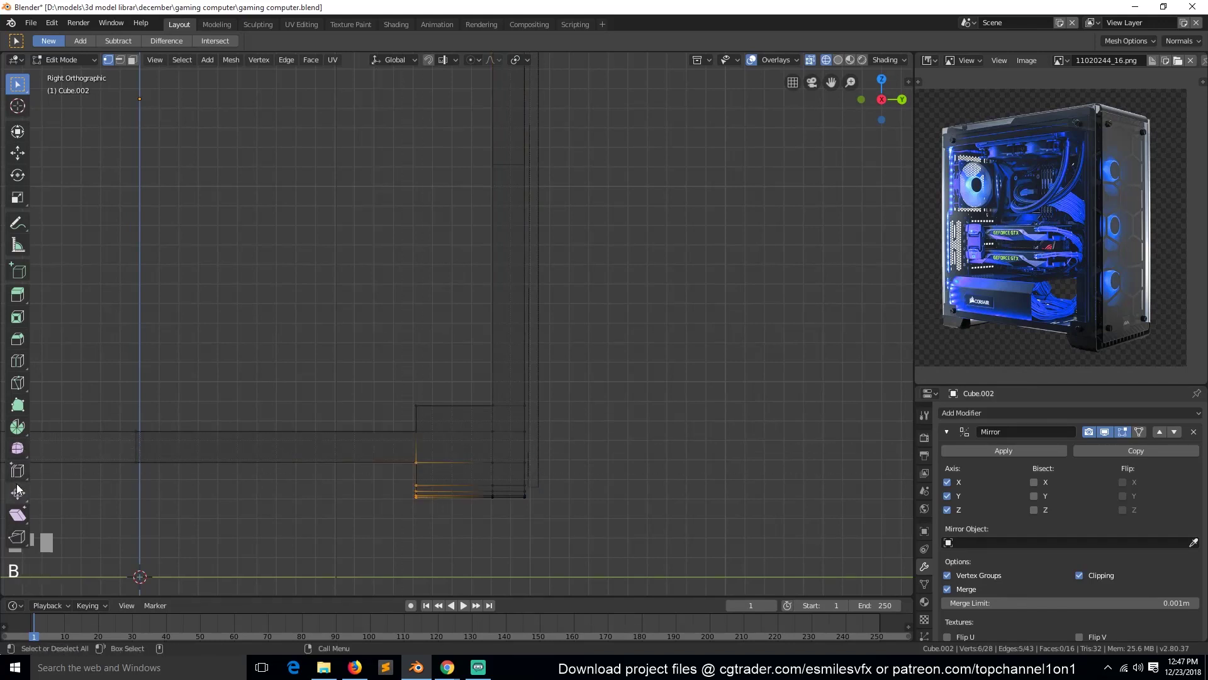
pyautogui.click(17, 514)
pyautogui.moveTo(414, 438); pyautogui.dragTo(406, 439)
pyautogui.moveTo(87, 470); pyautogui.dragTo(87, 469)
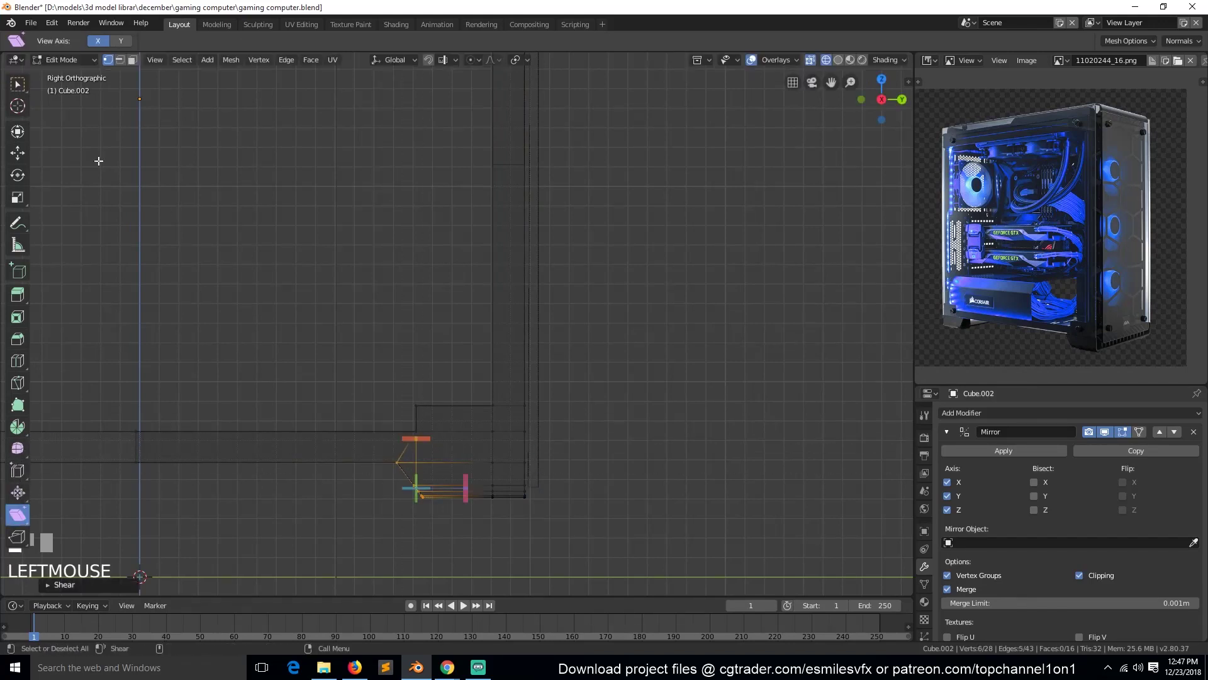
# Step: Move the protruding vertices at the foot's inner end back in line with the corner block and return to solid shading
pyautogui.moveTo(391, 373); pyautogui.dragTo(446, 433)
pyautogui.moveTo(454, 421); pyautogui.dragTo(437, 423)
pyautogui.press('`')
pyautogui.click(652, 443)
pyautogui.press('z')
pyautogui.press('Tab')
pyautogui.press('`')
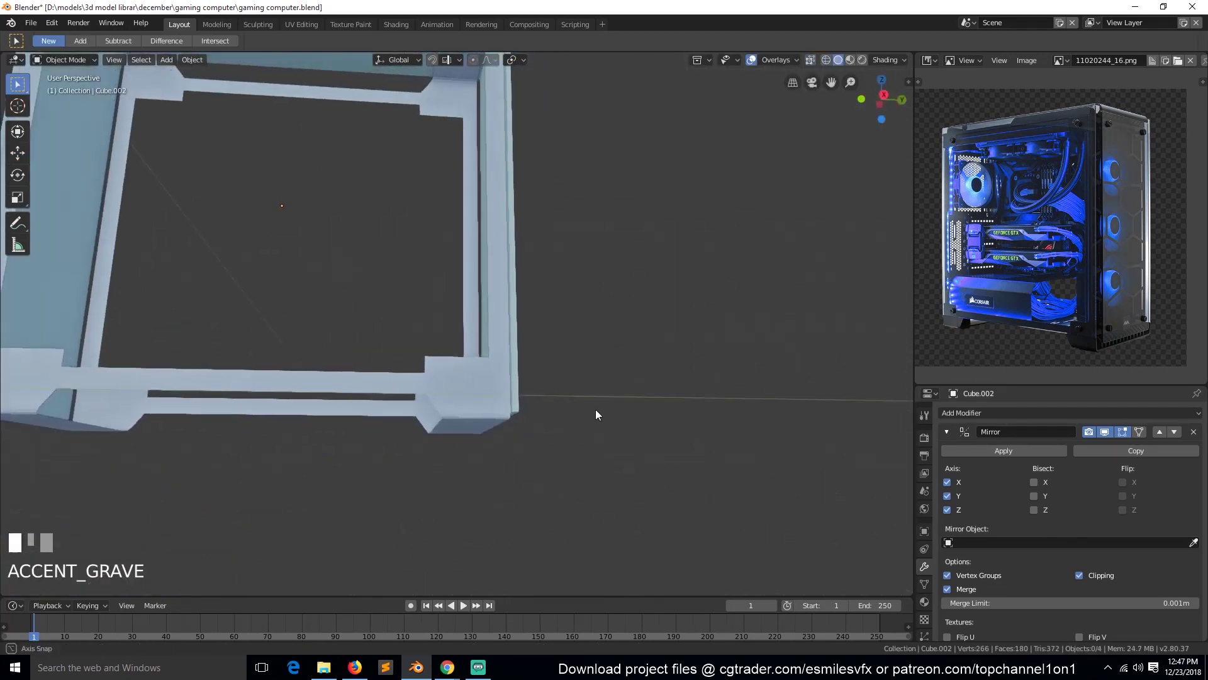
pyautogui.scroll(-1, 594, 417)
# Step: Select the corner block's inner top vertex and the vertex at the post's base and apply a vertex bevel
pyautogui.press('Tab')
pyautogui.click(418, 370)
pyautogui.keyDown('shift'); pyautogui.click(496, 369); pyautogui.keyUp('shift')
pyautogui.scroll(-1, 513, 370)
pyautogui.scroll(7, 564, 368)
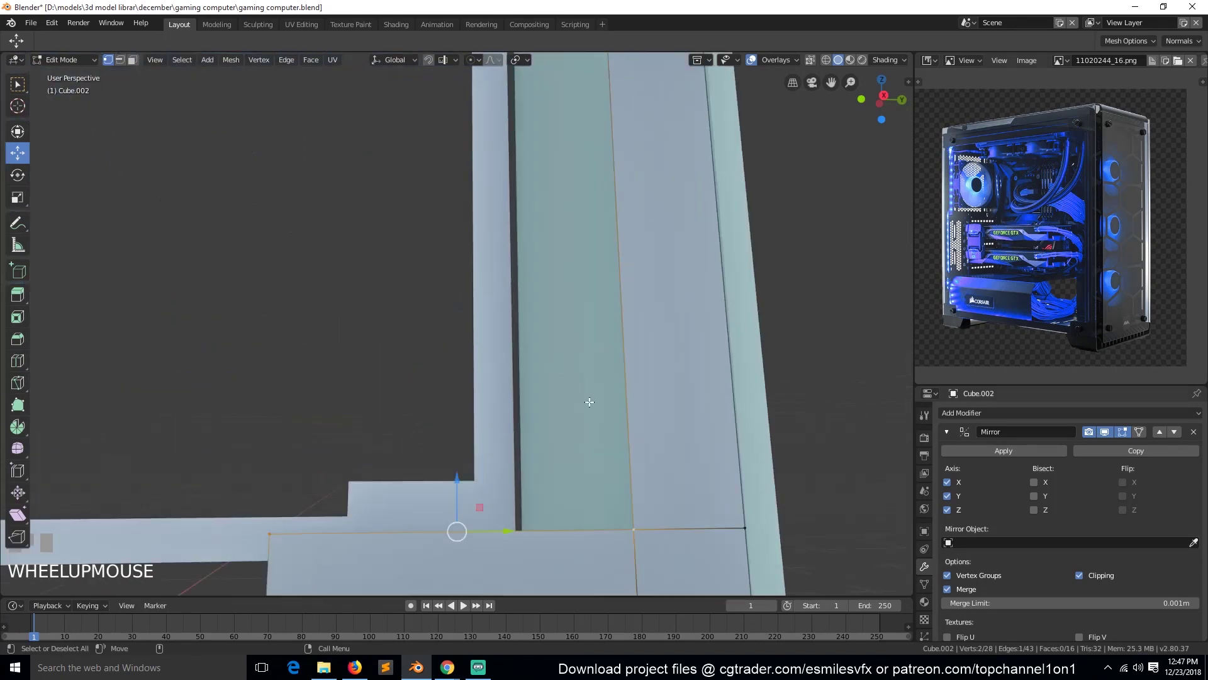
pyautogui.scroll(-4, 598, 447)
pyautogui.hotkey('shift', 'ctrl', 'b')
pyautogui.click(618, 470)
pyautogui.press('a')
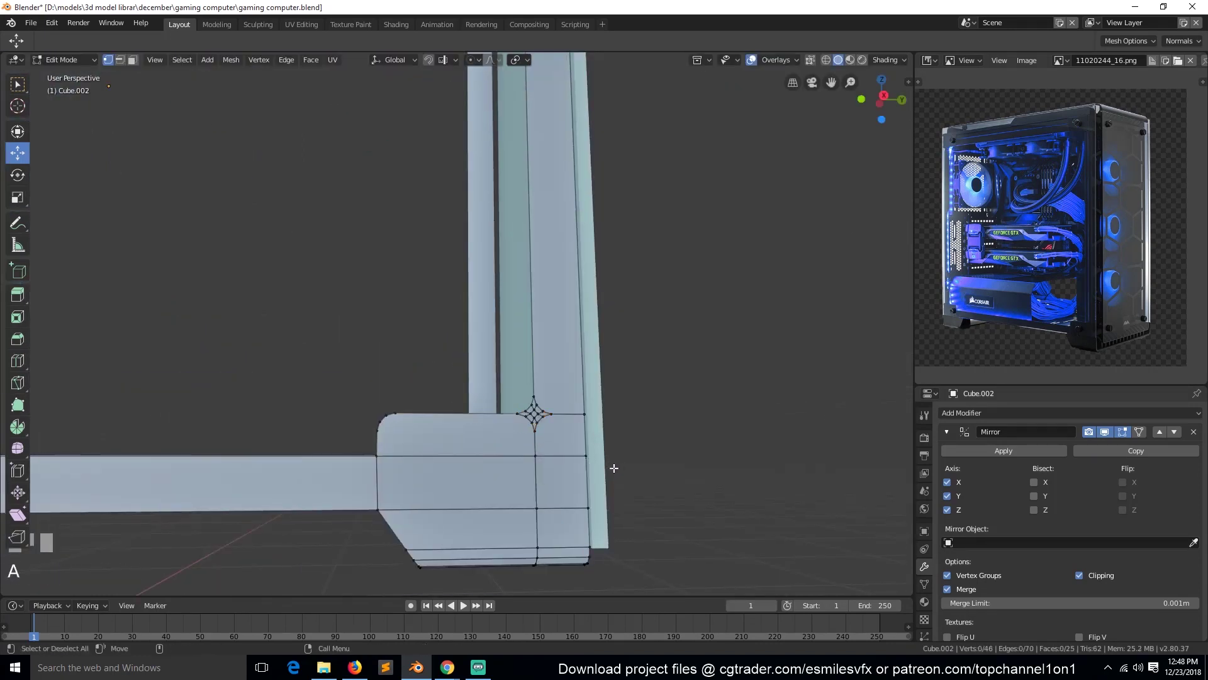
# Step: Select the star-shaped bevel faces at the post's base, excluding those on the inner corner, and merge them
pyautogui.scroll(9, 539, 433)
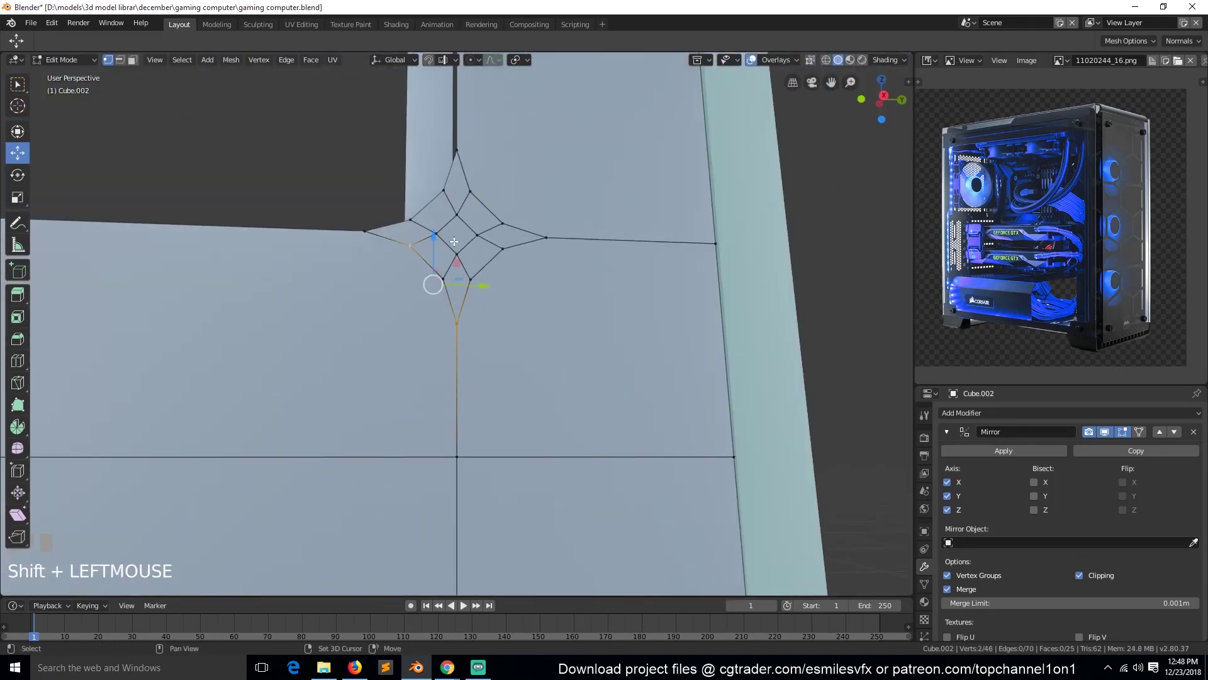
pyautogui.click(467, 238)
pyautogui.press('3')
pyautogui.press('ctrl+KP_Add')
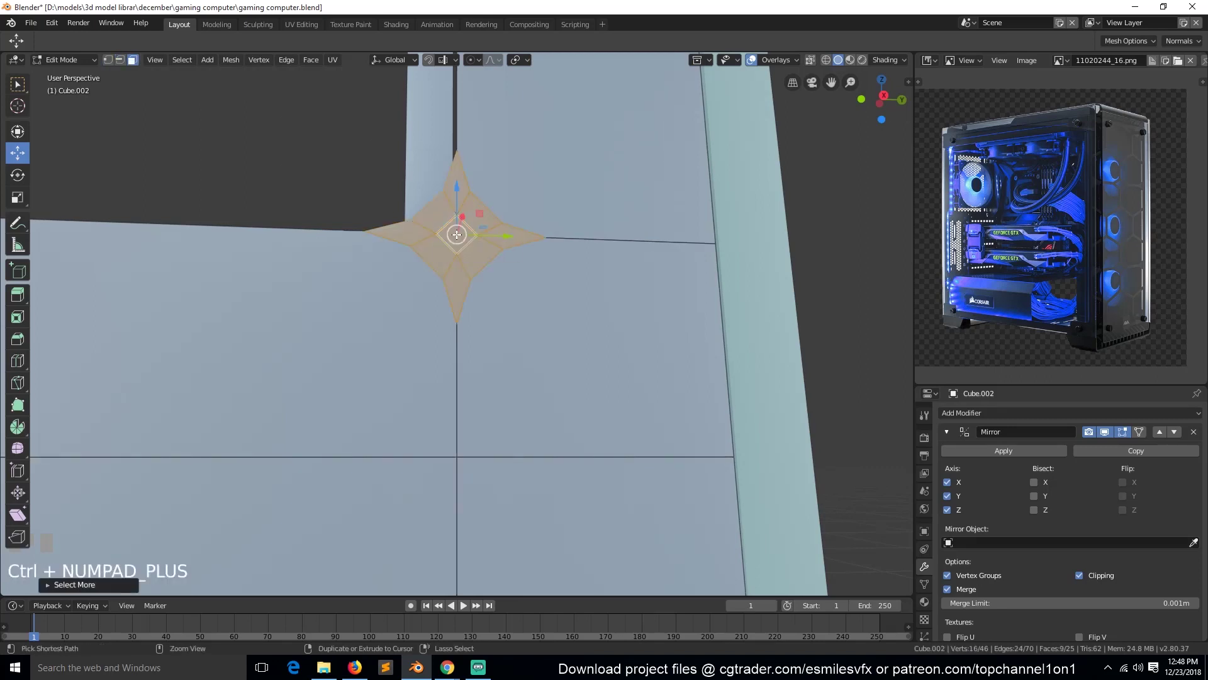
pyautogui.keyDown('shift'); pyautogui.click(429, 231); pyautogui.keyUp('shift')
pyautogui.keyDown('shift'); pyautogui.click(440, 215); pyautogui.keyUp('shift')
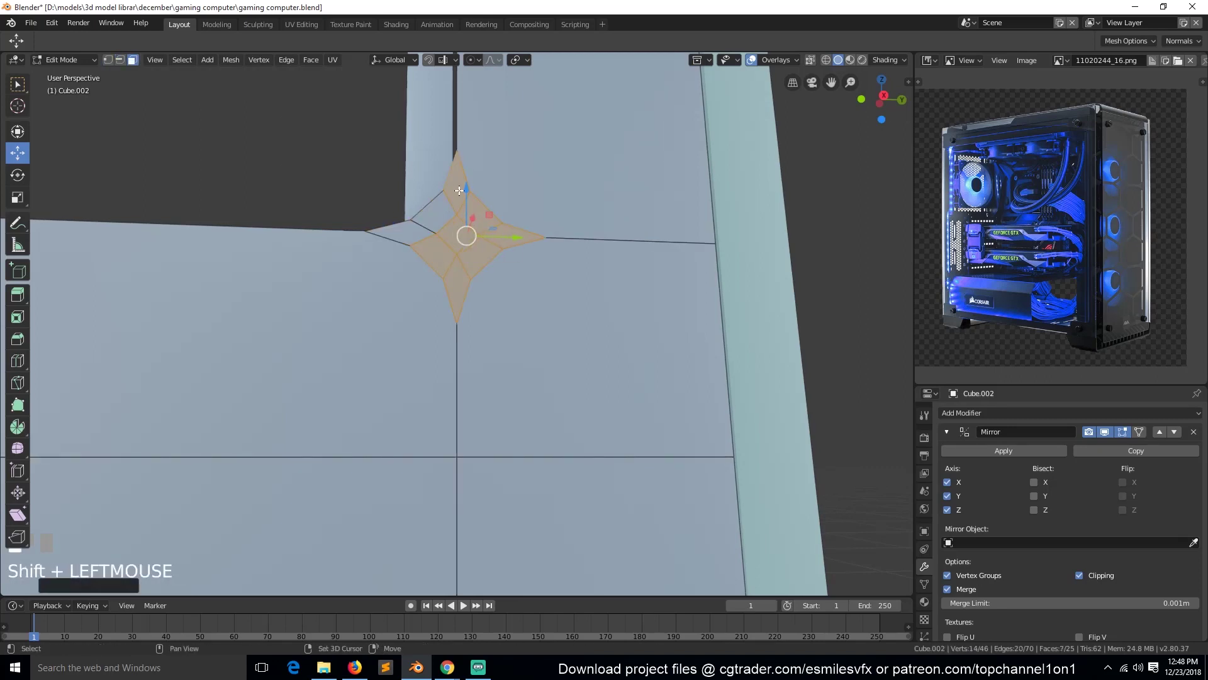
pyautogui.hotkey('alt', 'm')
pyautogui.click(585, 208)
# Step: Shift the merged vertex at the post's base slightly along Y and save the file
pyautogui.scroll(-5, 520, 257)
pyautogui.press('1')
pyautogui.click(462, 291)
pyautogui.moveTo(506, 289); pyautogui.dragTo(498, 289)
pyautogui.press('Tab')
pyautogui.scroll(-4, 487, 300)
pyautogui.hotkey('ctrl', 's')
pyautogui.moveTo(488, 301); pyautogui.dragTo(484, 372, button='middle')
pyautogui.click(410, 398)
pyautogui.hotkey('ctrl', 's')
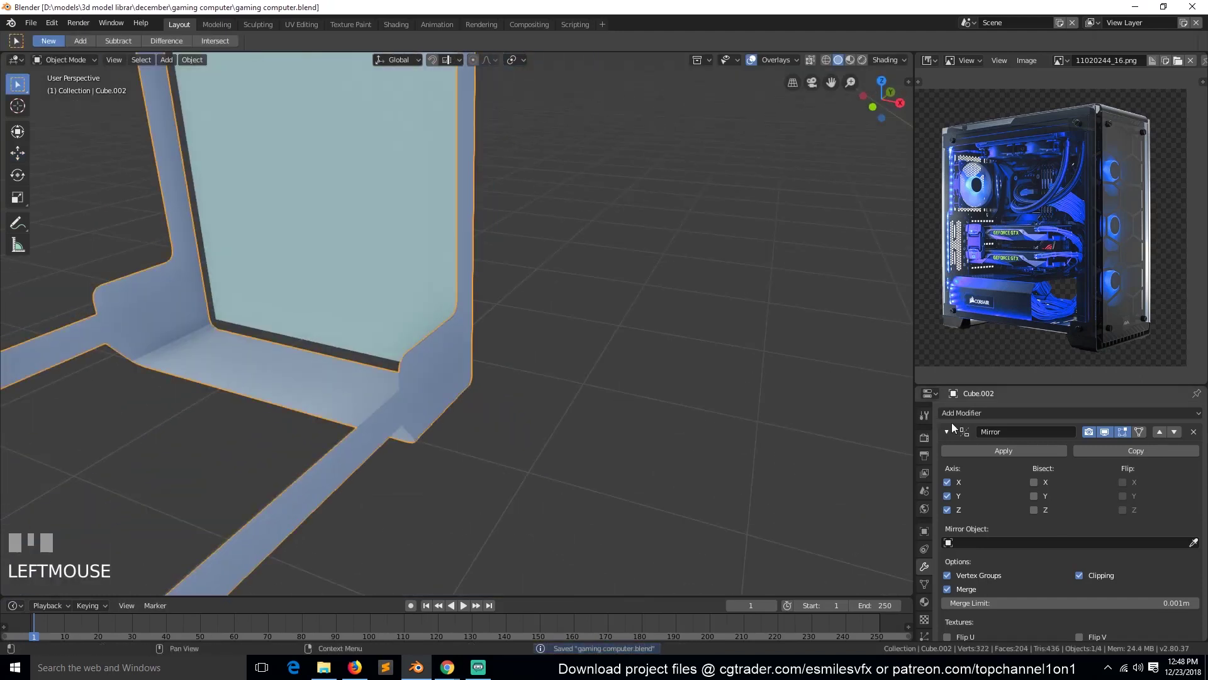
# Step: Add a Solidify modifier to the frame with a thickness of 0.06 m and Even Thickness enabled
pyautogui.click(955, 430)
pyautogui.click(1087, 411)
pyautogui.click(965, 353)
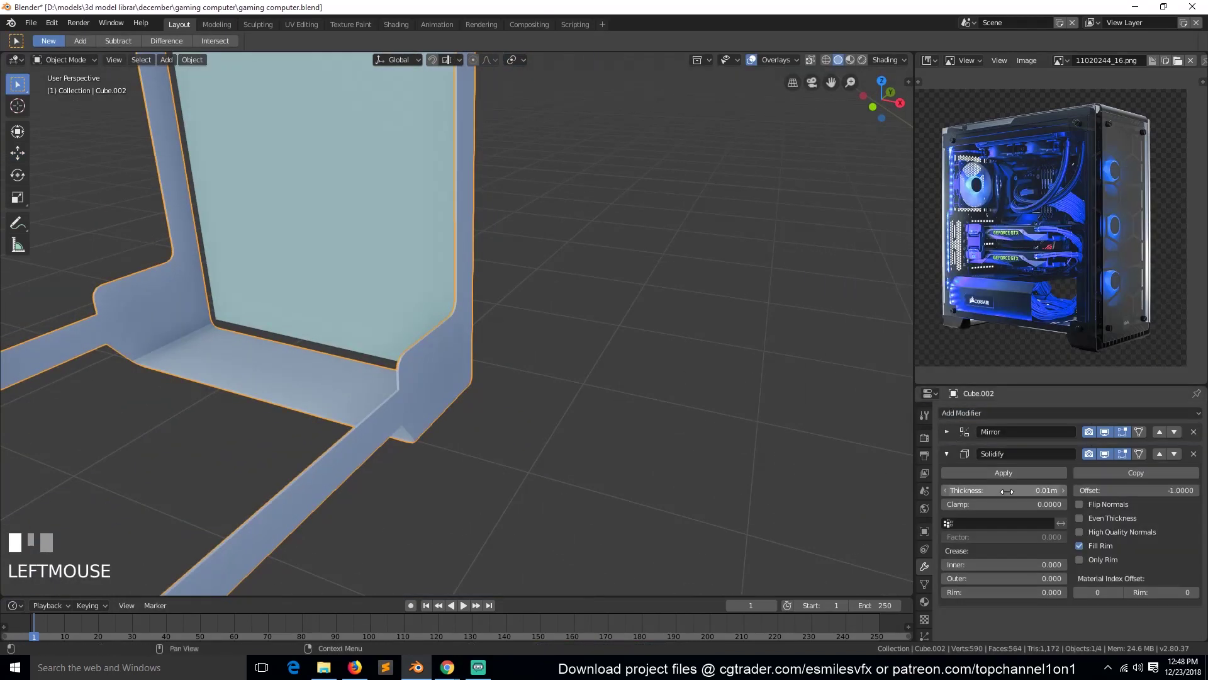
pyautogui.moveTo(1036, 491); pyautogui.dragTo(1052, 491)
pyautogui.press('Tab')
pyautogui.press('a')
pyautogui.press('Tab')
pyautogui.press('`')
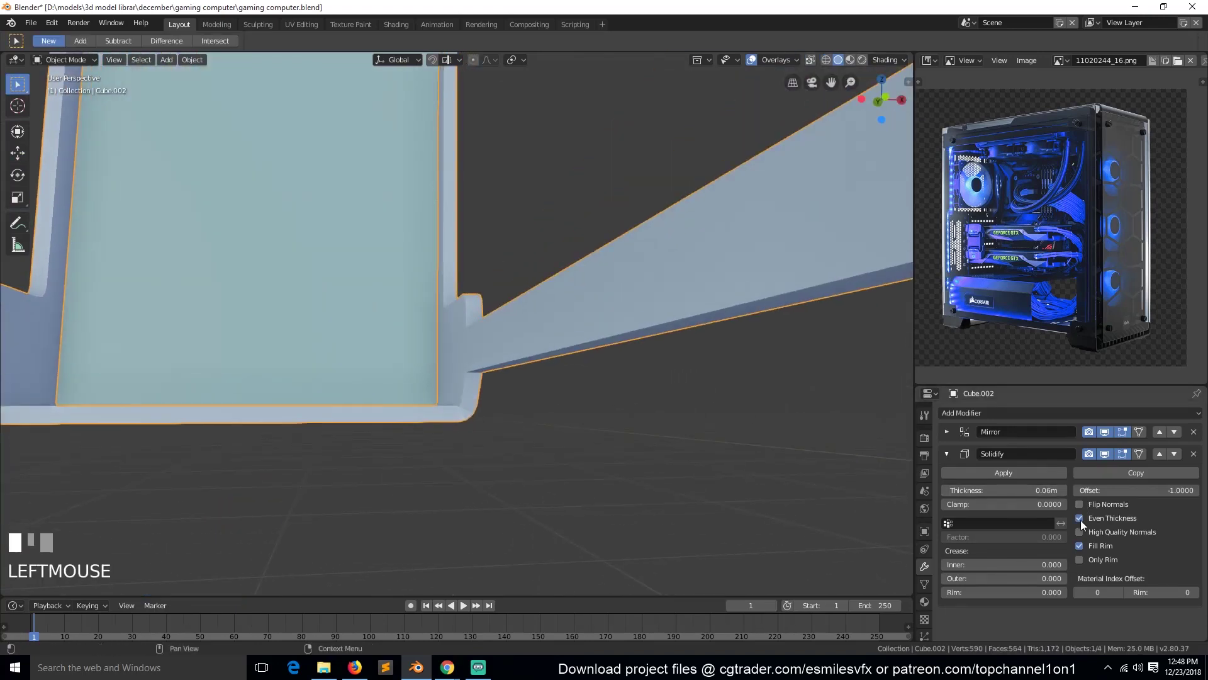
# Step: Enable High Quality Normals, set the Solidify thickness to 0.025 m and save the file
pyautogui.press('`')
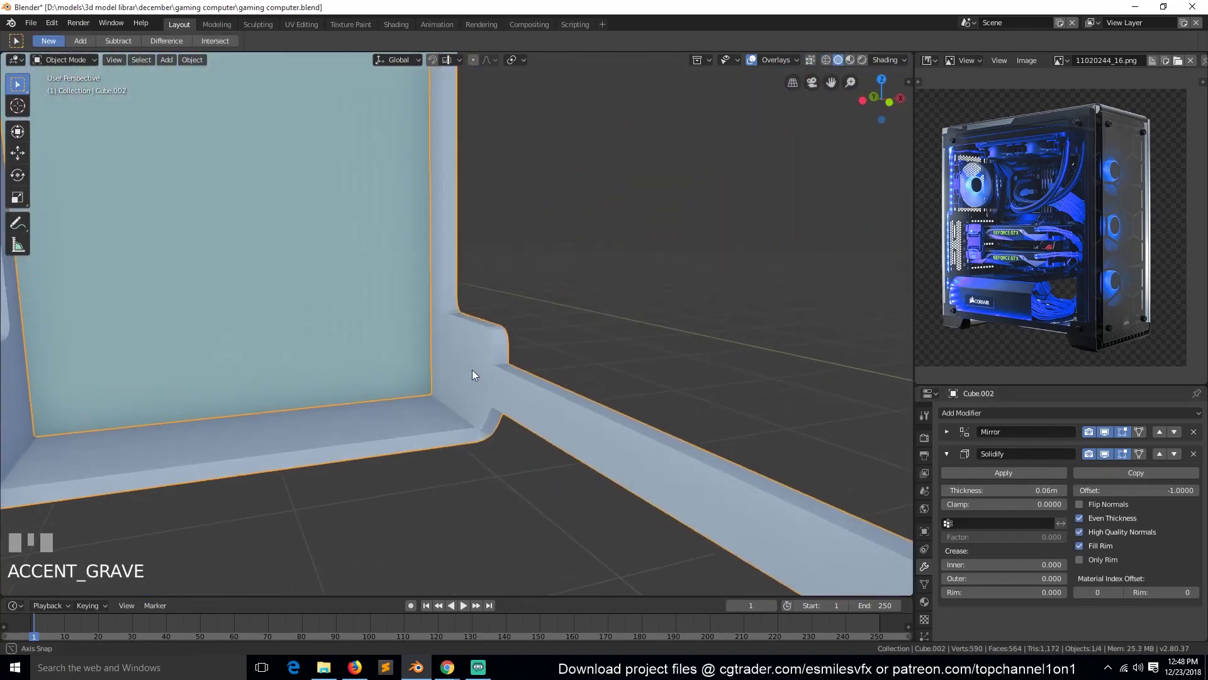
pyautogui.keyDown('shift'); pyautogui.moveTo(1047, 490); pyautogui.dragTo(1021, 490); pyautogui.keyUp('shift')
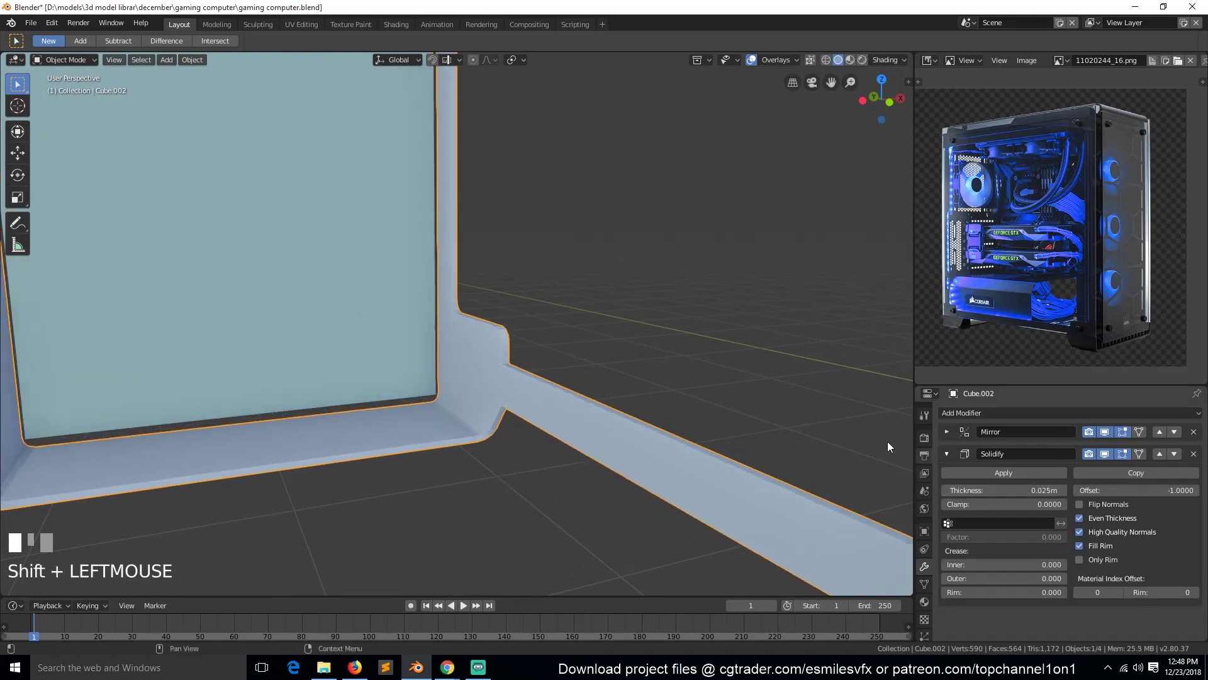
pyautogui.scroll(-2, 579, 369)
pyautogui.hotkey('ctrl', 's')
pyautogui.click(577, 368)
# Step: Try to extrude the edge at the foot's slanted inner end inward across the case
pyautogui.press('`')
pyautogui.scroll(3, 512, 353)
pyautogui.press('`')
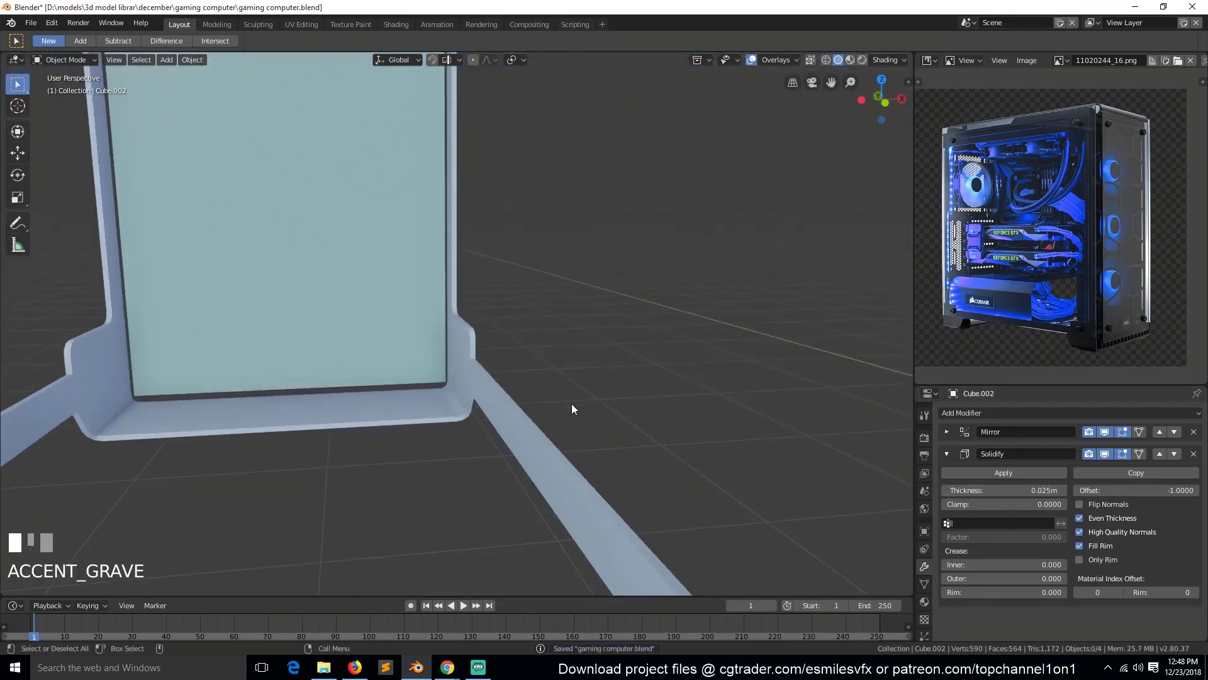
pyautogui.press('Tab')
pyautogui.scroll(2, 424, 370)
pyautogui.hotkey('alt', 'a')
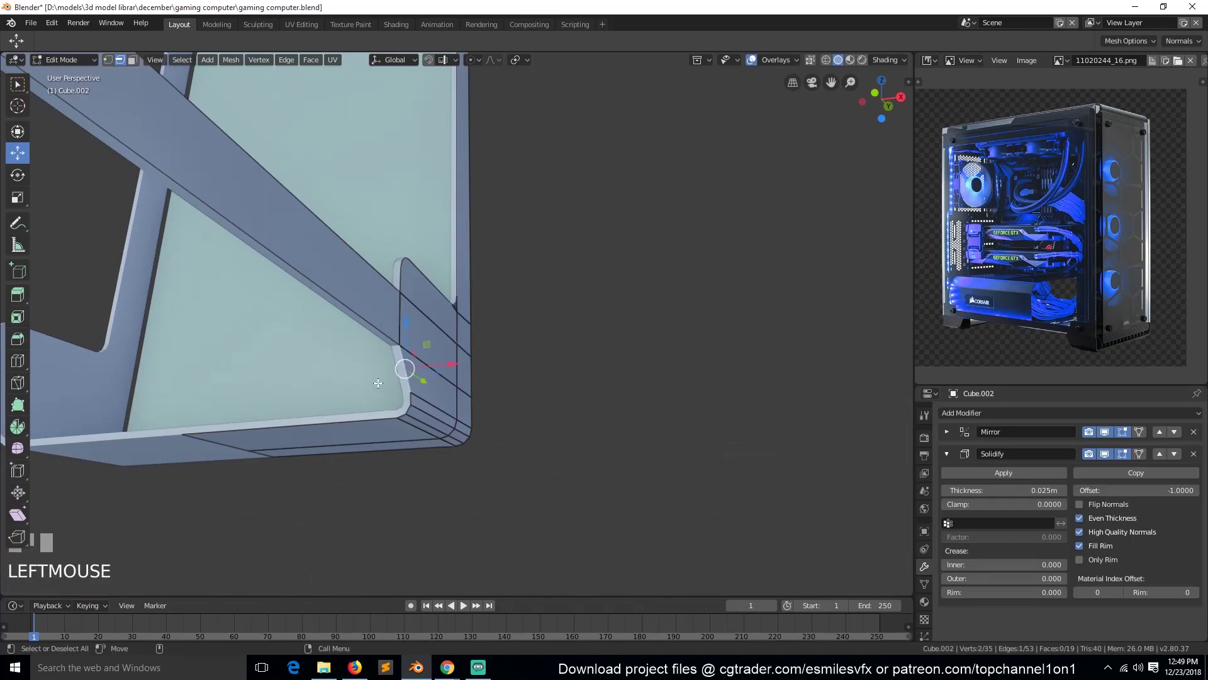
pyautogui.press('`')
pyautogui.press('e')
pyautogui.rightClick(413, 293)
pyautogui.moveTo(416, 291); pyautogui.dragTo(242, 303)
pyautogui.hotkey('ctrl', 'z')
# Step: Fill the open slanted inner end of the foot and the frame's underside with faces
pyautogui.scroll(2, 460, 327)
pyautogui.hotkey('alt', 'a')
pyautogui.keyDown('alt'); pyautogui.click(314, 433); pyautogui.keyUp('alt')
pyautogui.press('f')
pyautogui.scroll(-2, 351, 432)
pyautogui.press('`')
pyautogui.press('Tab')
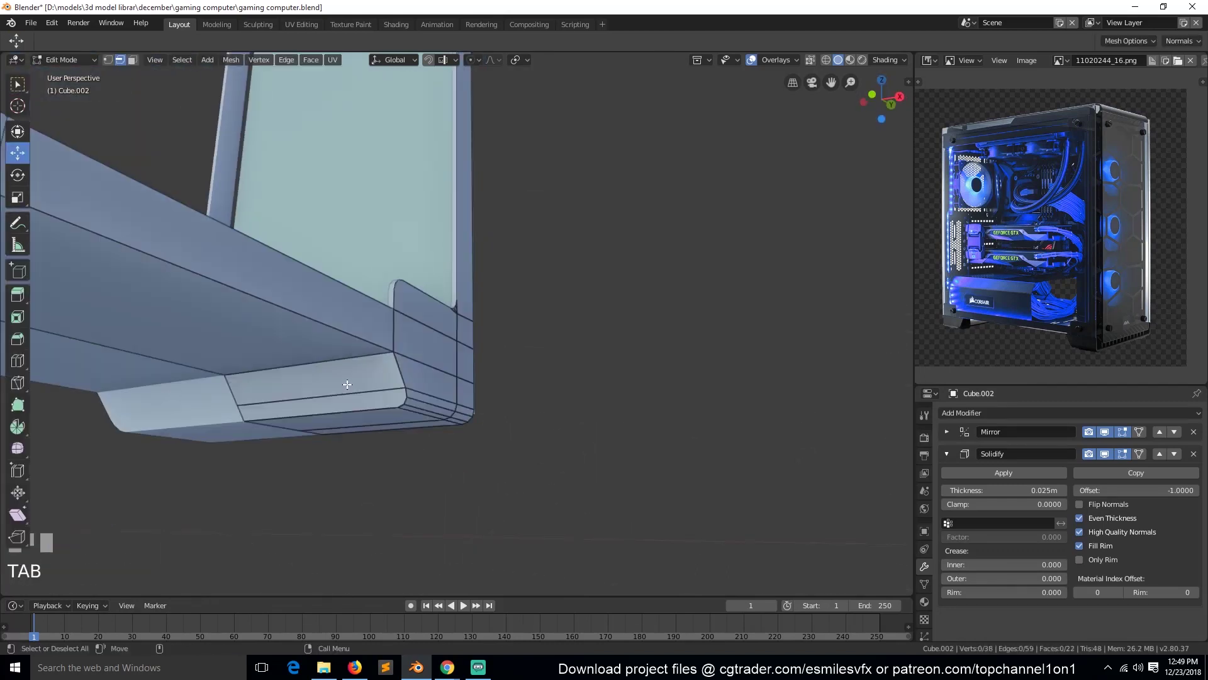
# Step: Add a loop cut to the filled faces, slide it close to the frame's outer edge, and save the file
pyautogui.hotkey('ctrl', 'r')
pyautogui.click(417, 348)
pyautogui.click(446, 350)
pyautogui.press('1')
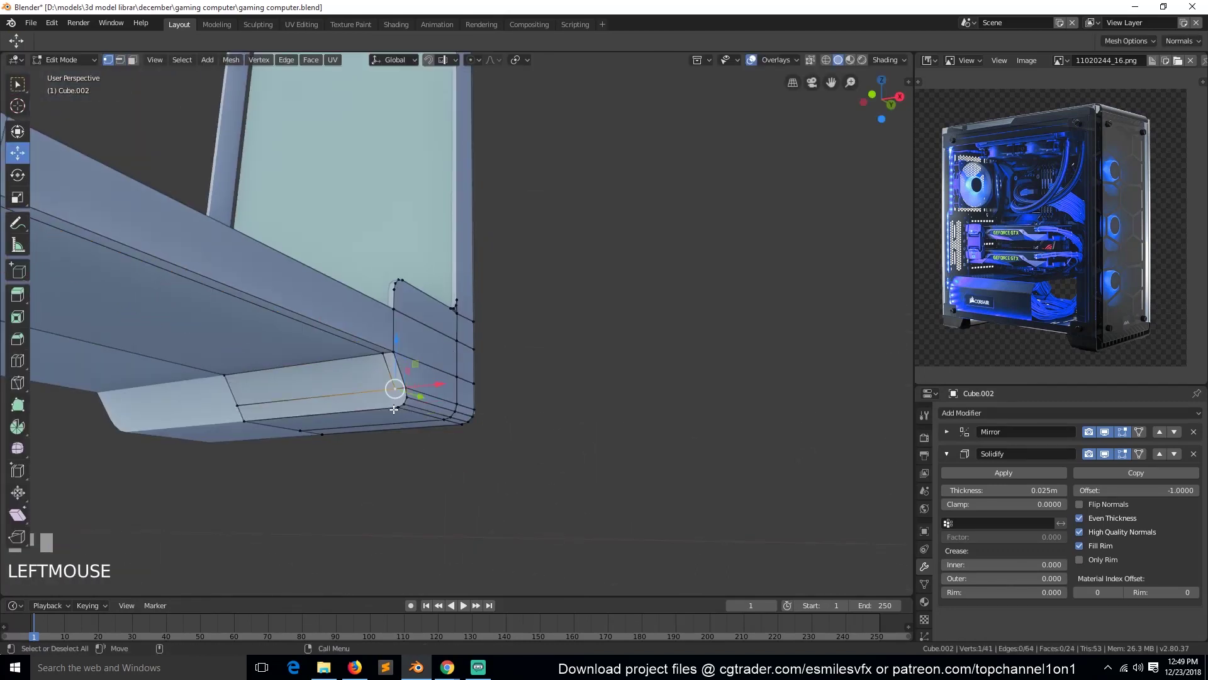
pyautogui.press('Tab')
pyautogui.hotkey('ctrl', 's')
# Step: Select the corner frame and reposition it within the outer shell in the side view
pyautogui.press('`')
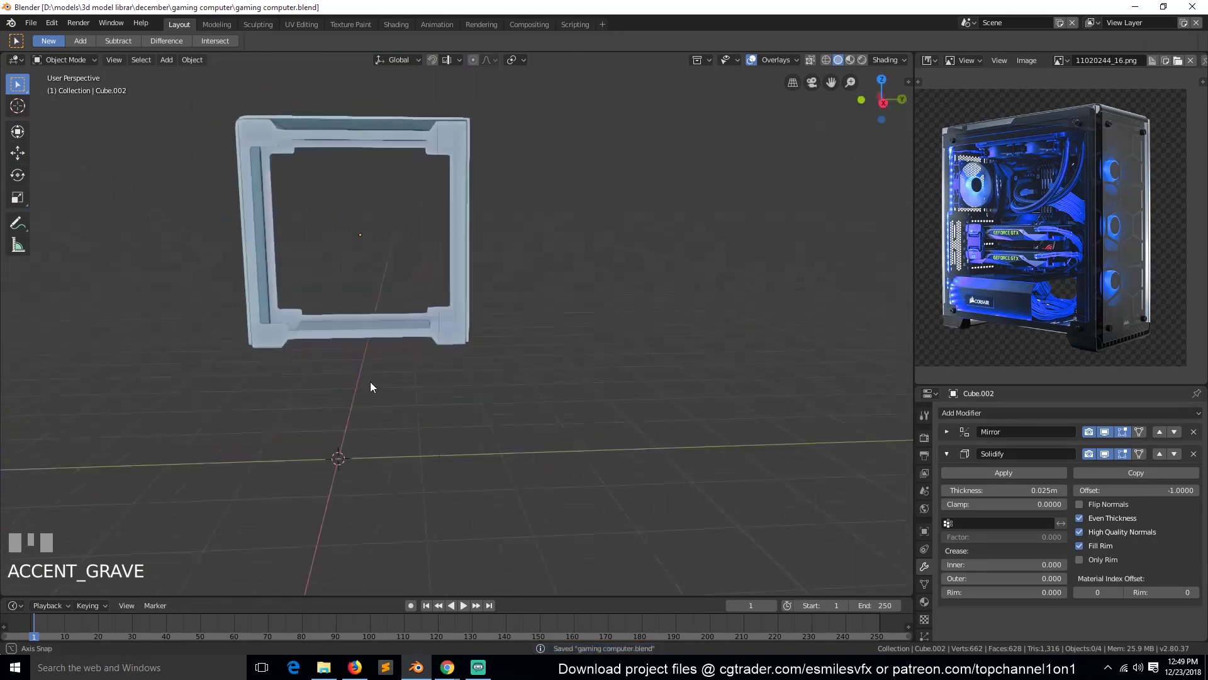
pyautogui.scroll(2, 452, 403)
pyautogui.press('`')
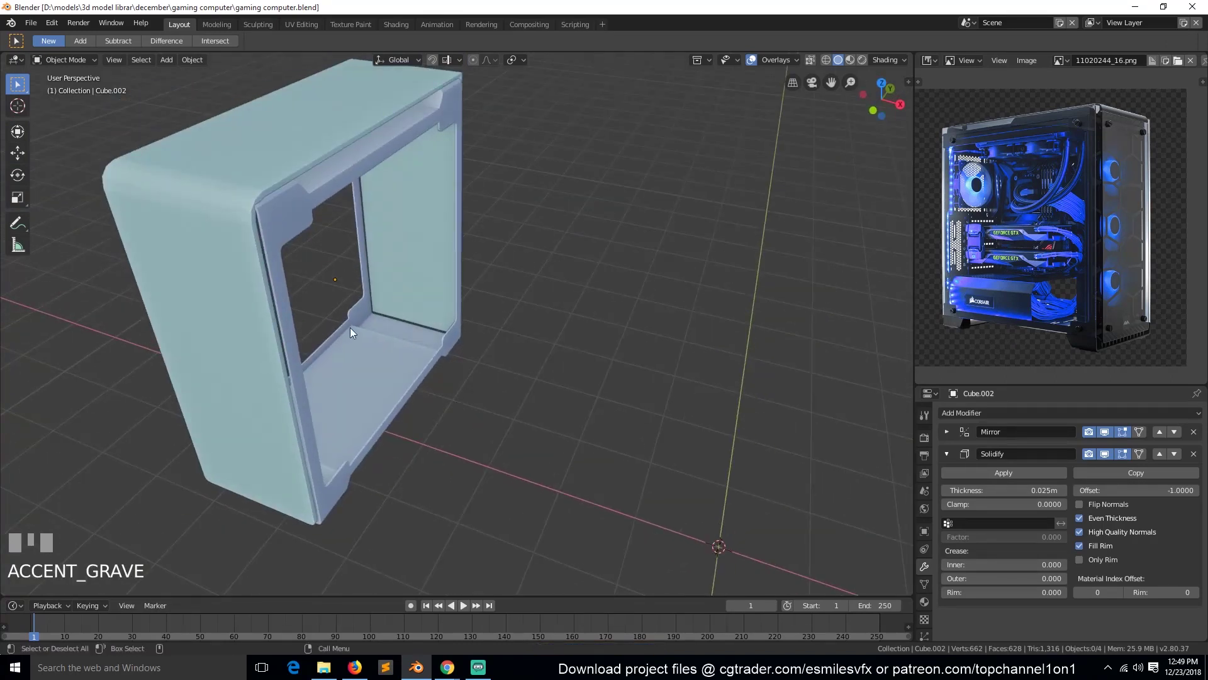
pyautogui.click(284, 252)
pyautogui.press('KP_3')
pyautogui.scroll(2, 616, 263)
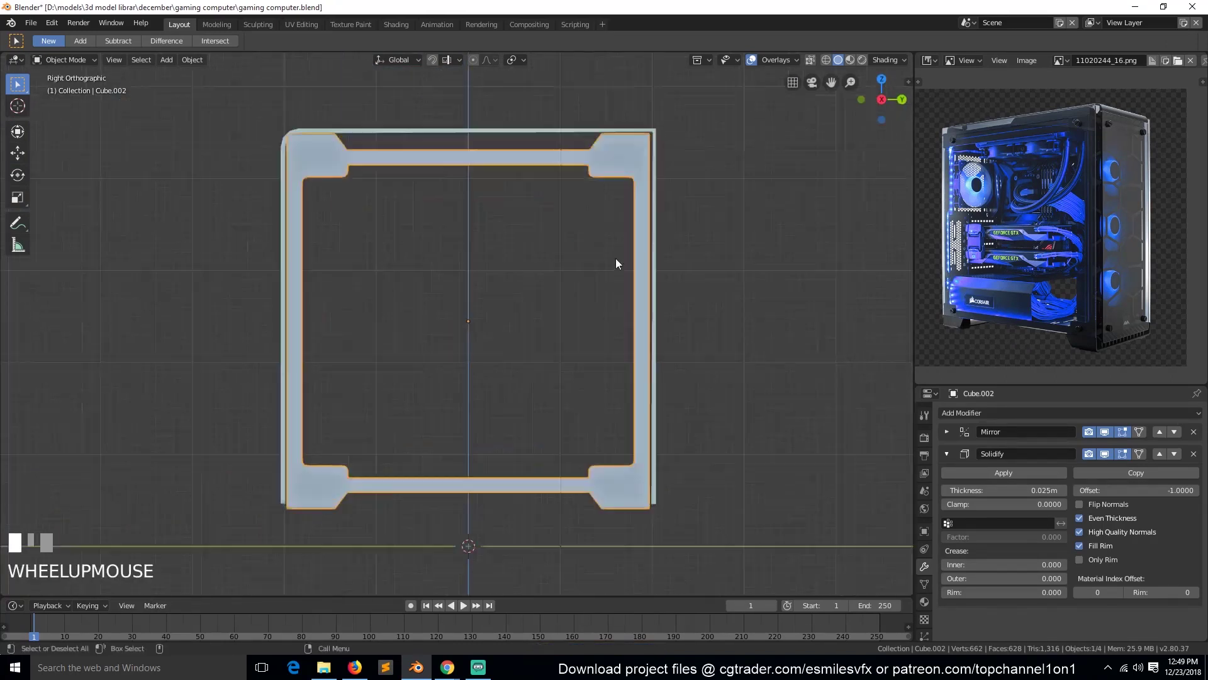
pyautogui.scroll(1, 616, 263)
pyautogui.press('g')
pyautogui.click(591, 276)
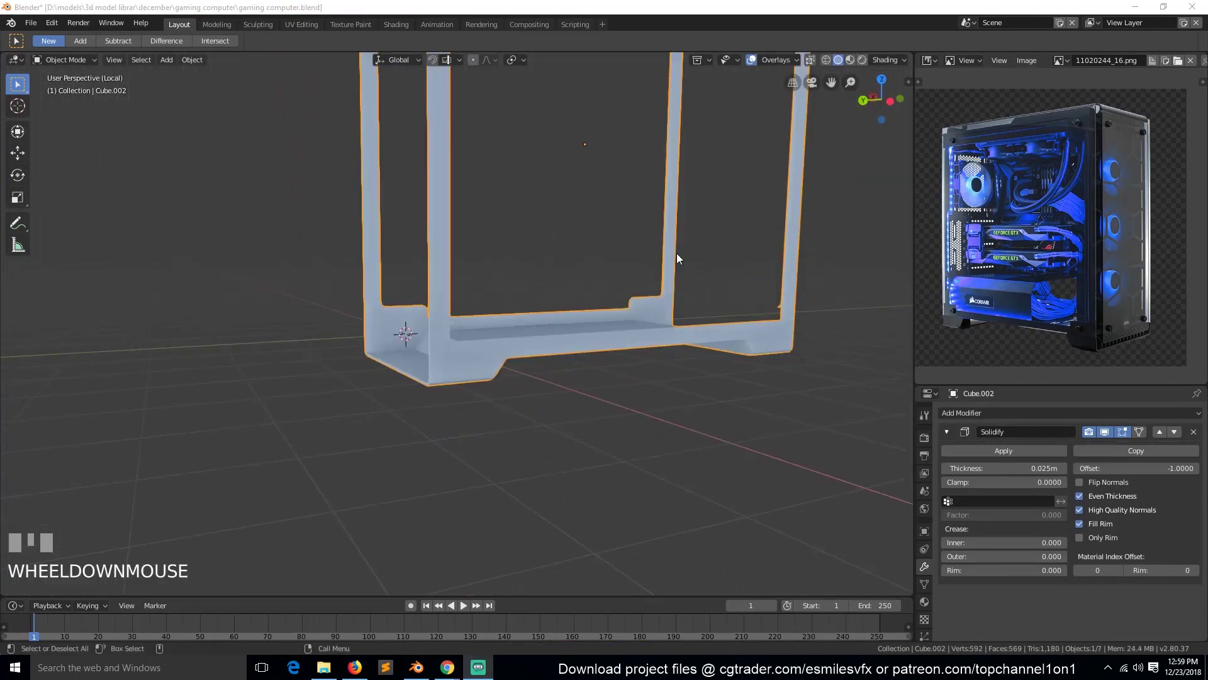
# Step: Try to merge the bevel vertices at the post's lower inner corner
pyautogui.keyDown('alt'); pyautogui.click(434, 312); pyautogui.keyUp('alt')
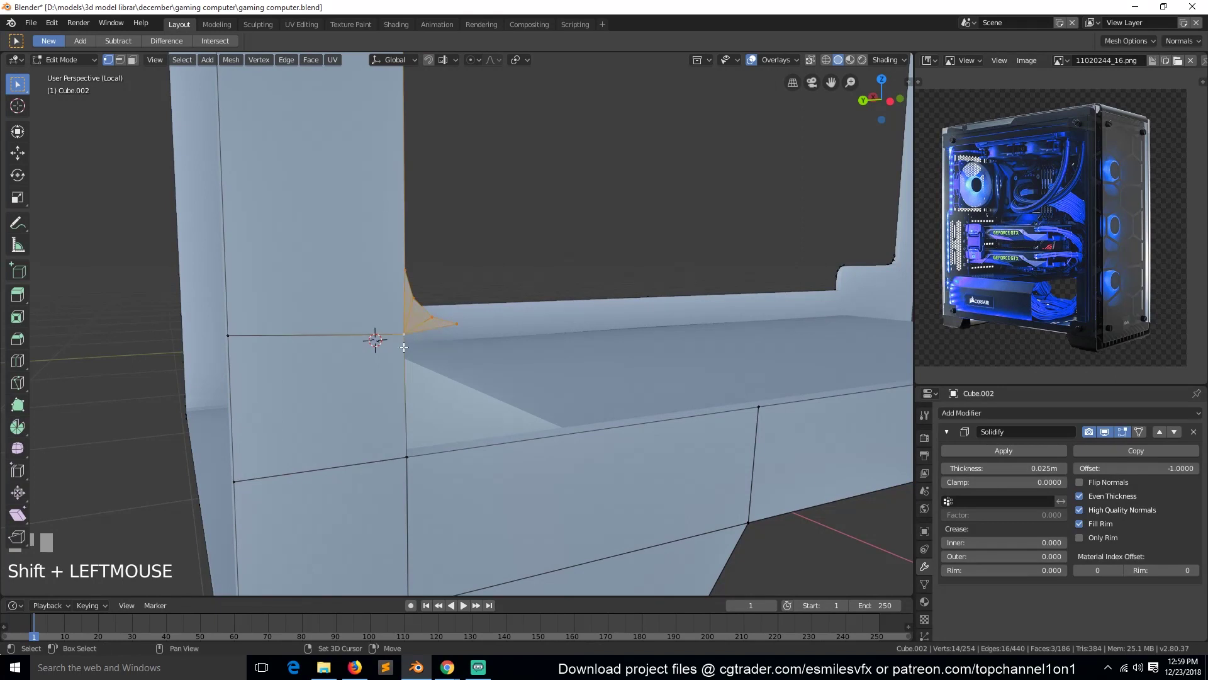
pyautogui.hotkey('alt', 'm')
pyautogui.click(437, 334)
pyautogui.scroll(-13, 383, 337)
pyautogui.scroll(1, 401, 334)
pyautogui.hotkey('ctrl', 'z')
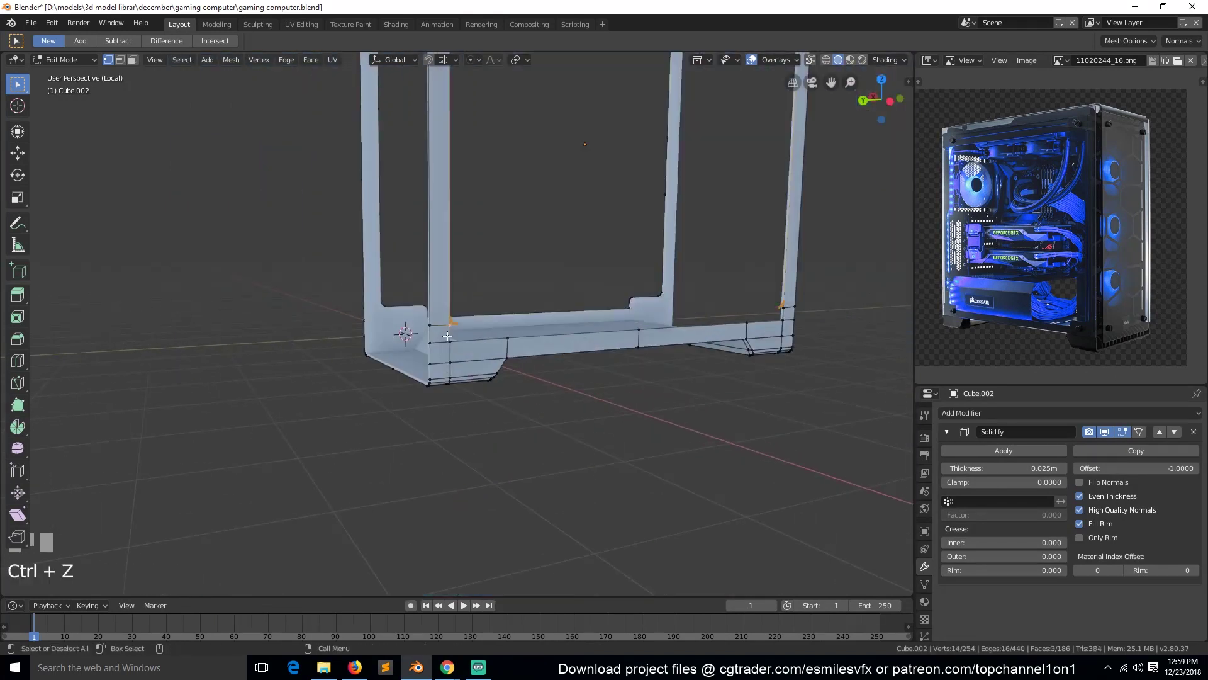
# Step: Merge the bevel vertices at the post's lower inner corner and dissolve the leftover edges there
pyautogui.scroll(-4, 447, 336)
pyautogui.scroll(8, 435, 315)
pyautogui.keyDown('ctrl'); pyautogui.click(459, 320); pyautogui.keyUp('ctrl')
pyautogui.keyDown('shift'); pyautogui.click(423, 329); pyautogui.keyUp('shift')
pyautogui.hotkey('alt', 'm')
pyautogui.click(421, 330)
pyautogui.keyDown('alt'); pyautogui.click(391, 331); pyautogui.keyUp('alt')
pyautogui.hotkey('ctrl', 'x')
pyautogui.press('a')
pyautogui.scroll(-9, 477, 338)
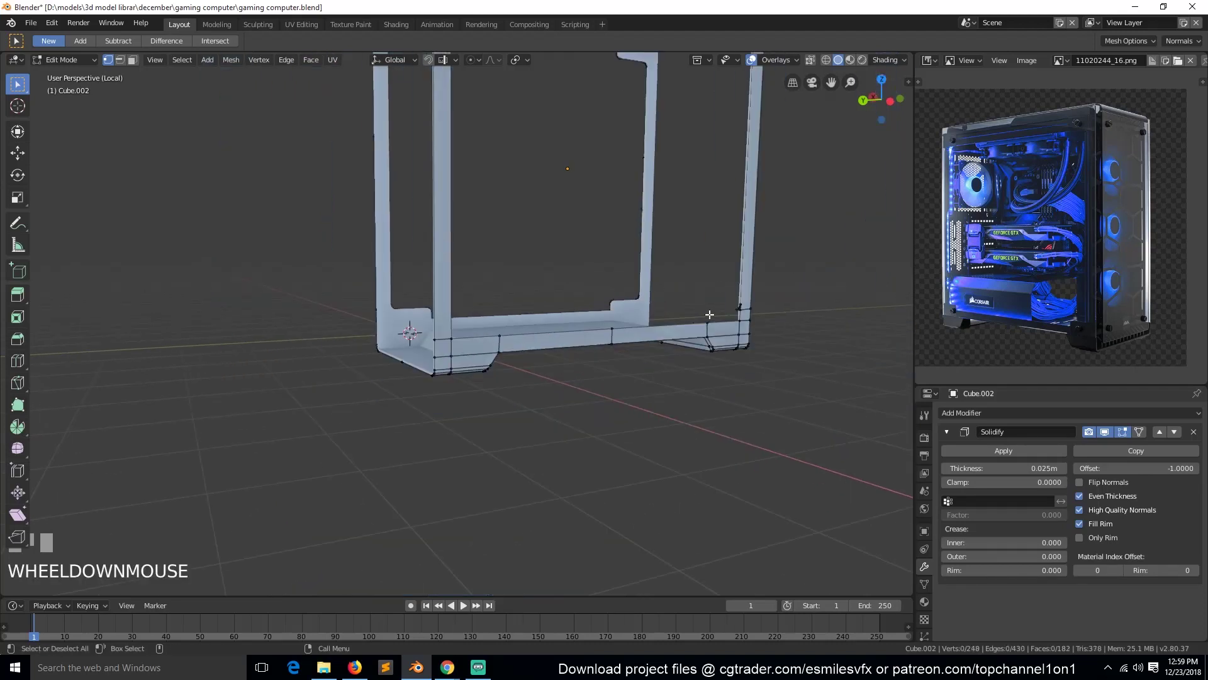
# Step: Merge the bevel vertices at the opposite post's lower inner corner and dissolve the leftover edges
pyautogui.press('KP_Decimal')
pyautogui.scroll(-8, 577, 327)
pyautogui.click(347, 329)
pyautogui.keyDown('ctrl'); pyautogui.click(379, 305); pyautogui.keyUp('ctrl')
pyautogui.keyDown('shift'); pyautogui.click(389, 327); pyautogui.keyUp('shift')
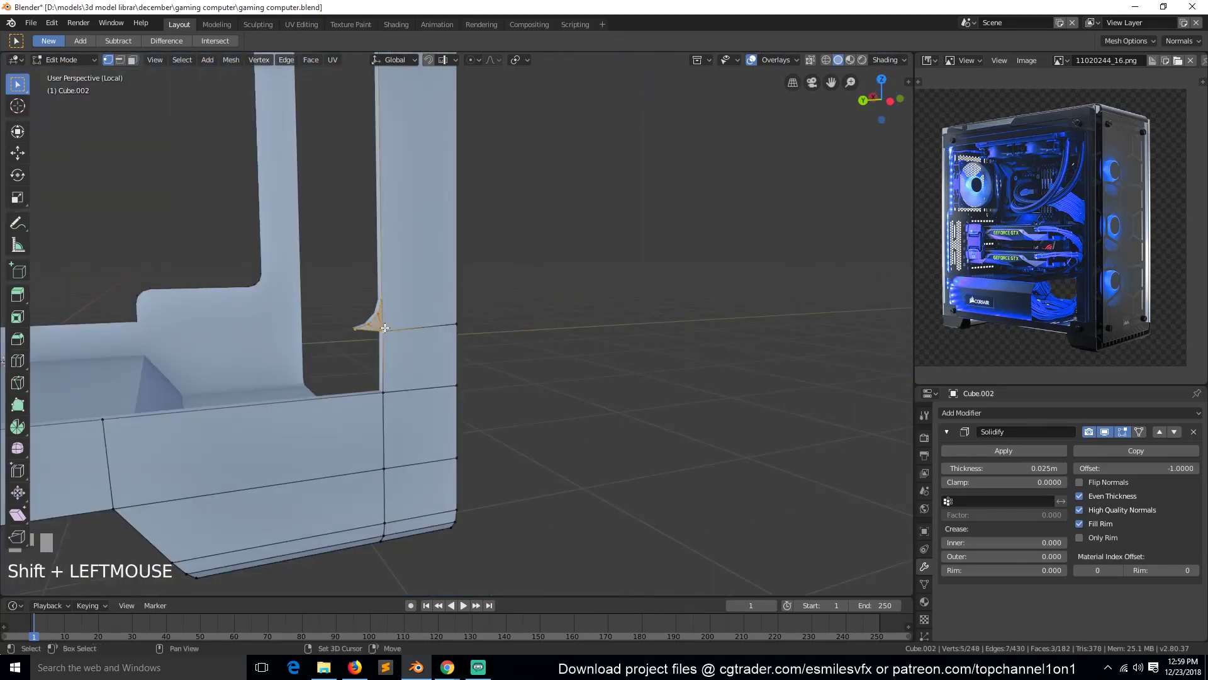
pyautogui.hotkey('alt', 'm')
pyautogui.click(409, 321)
pyautogui.keyDown('alt'); pyautogui.click(431, 325); pyautogui.keyUp('alt')
pyautogui.press('x')
pyautogui.click(432, 323)
pyautogui.scroll(-10, 430, 321)
pyautogui.hotkey('alt', 'a')
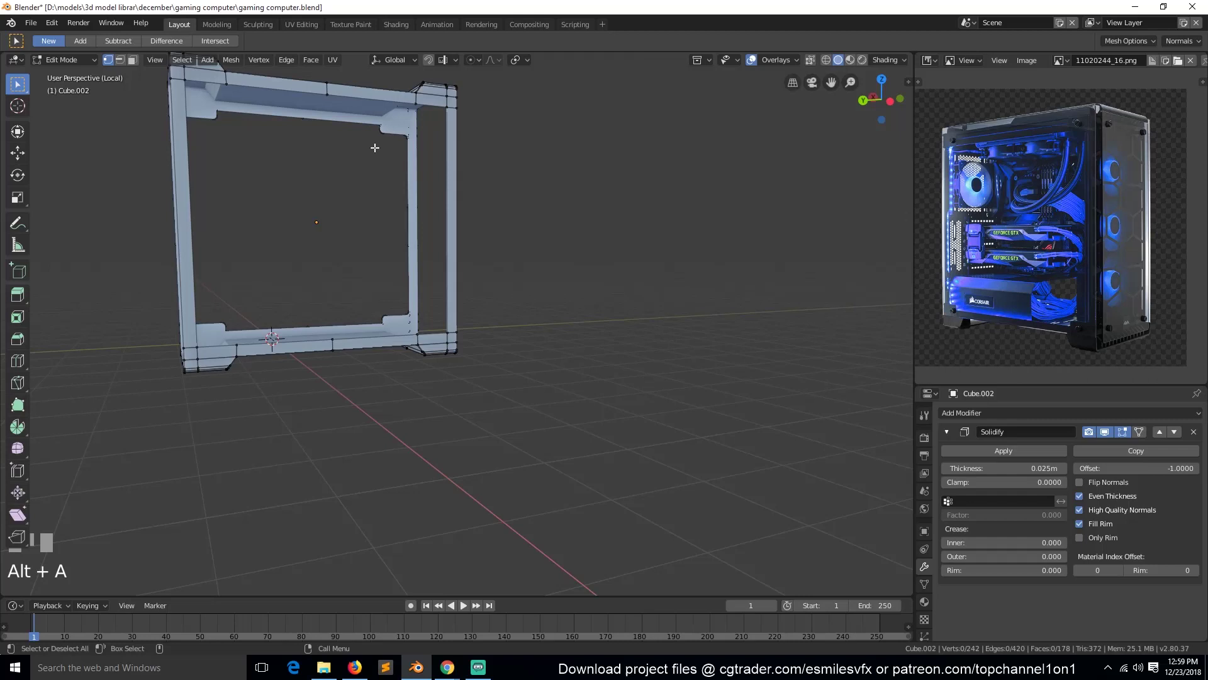
# Step: Fill the frame's open side, bounded by its inner edge loop, with a single face
pyautogui.press('g')
pyautogui.rightClick(444, 241)
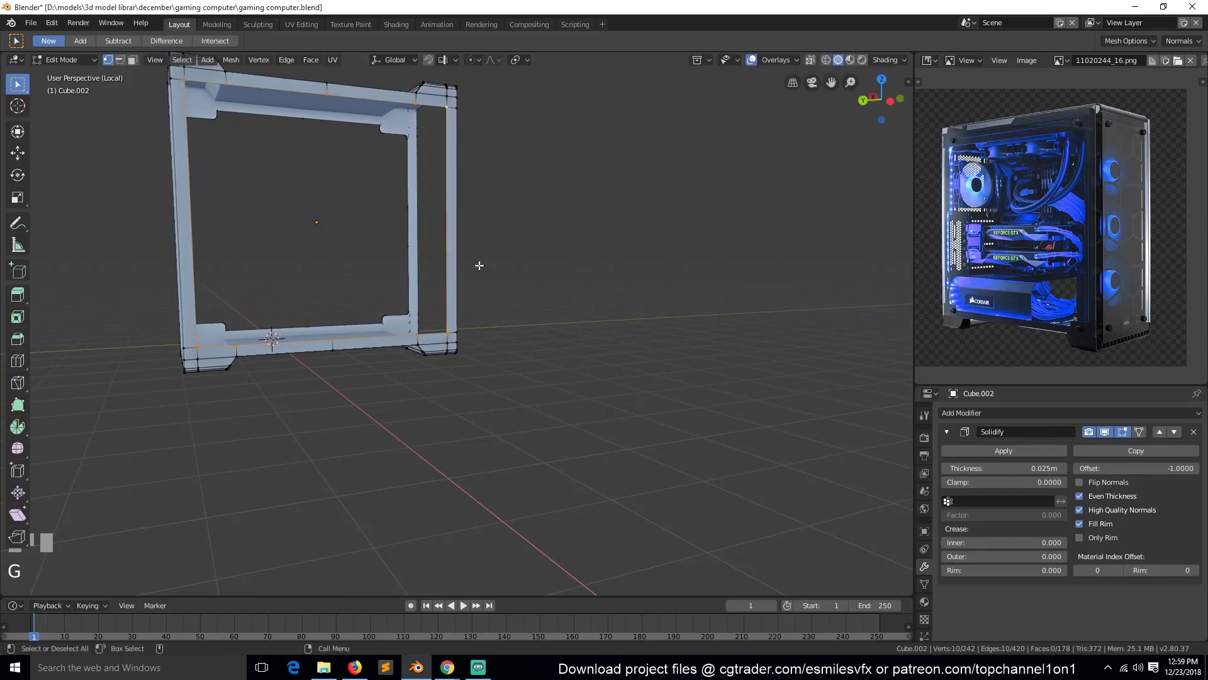
pyautogui.press('Tab')
pyautogui.press('`')
pyautogui.moveTo(435, 305); pyautogui.dragTo(291, 332, button='middle')
pyautogui.scroll(5, 292, 332)
pyautogui.press('Tab')
pyautogui.press('a')
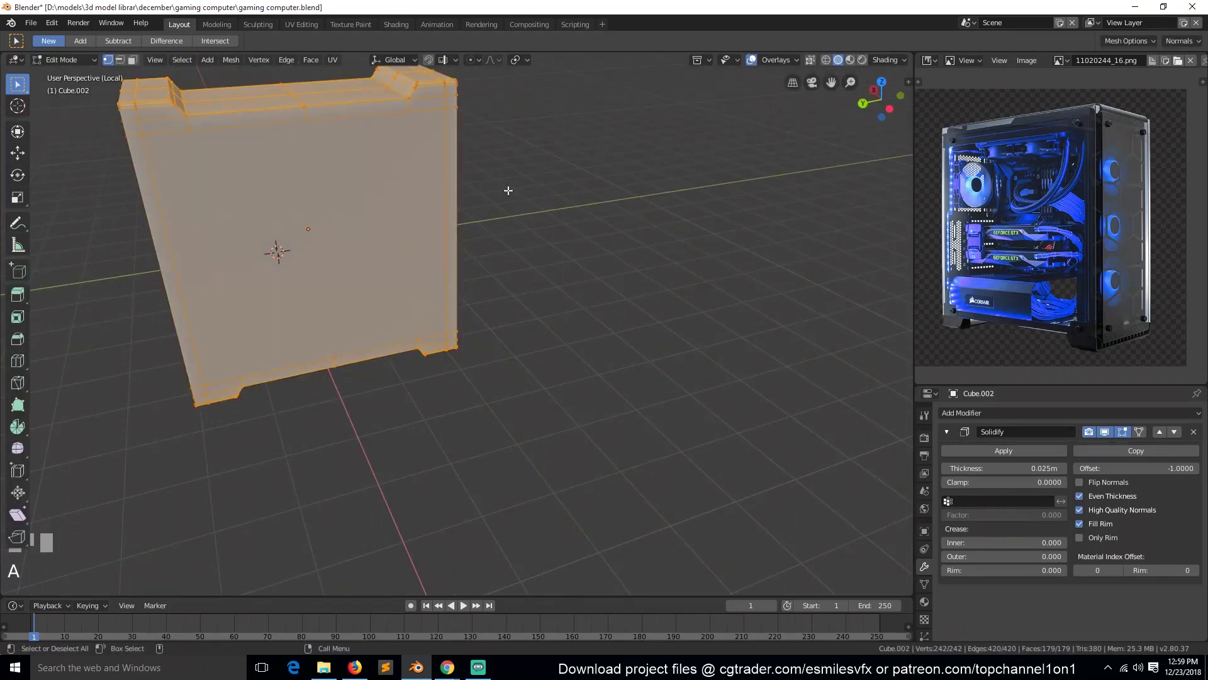
# Step: Connect the opposing top and bottom vertices of the filled side face with vertical edges
pyautogui.moveTo(831, 82); pyautogui.dragTo(661, 170)
pyautogui.hotkey('alt', 'a')
pyautogui.press('`')
pyautogui.moveTo(504, 321); pyautogui.dragTo(420, 430, button='middle')
pyautogui.click(419, 432)
pyautogui.press('g')
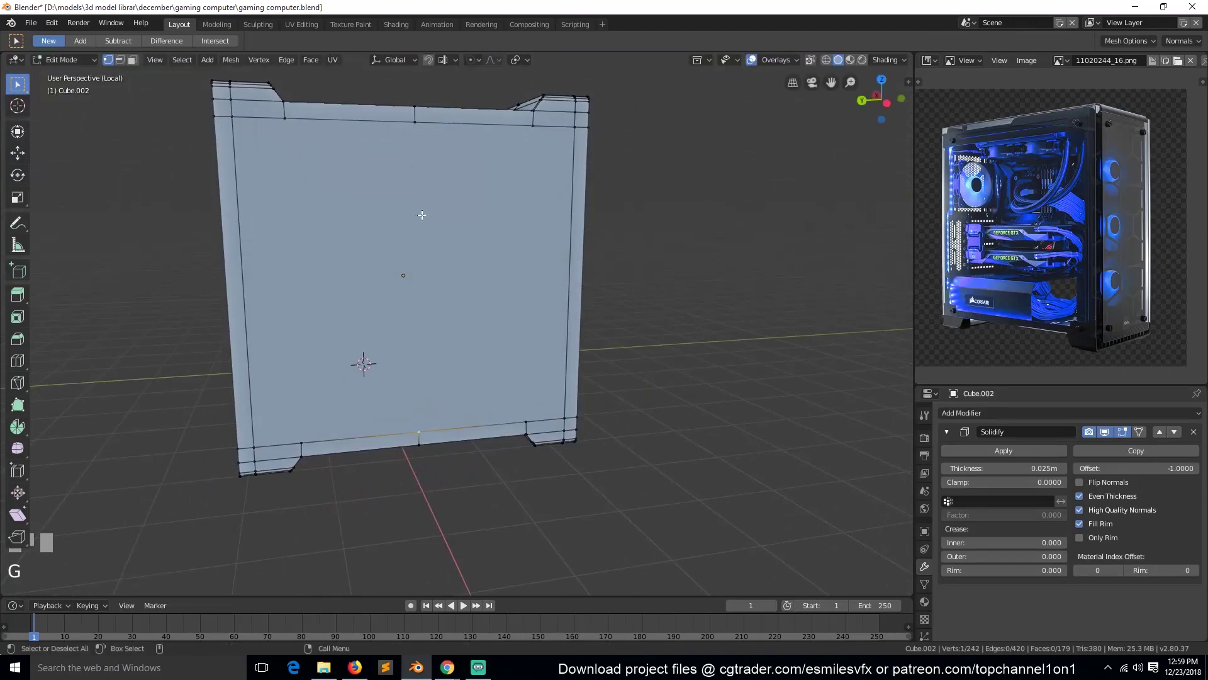
pyautogui.hotkey('alt', 'a')
pyautogui.click(283, 118)
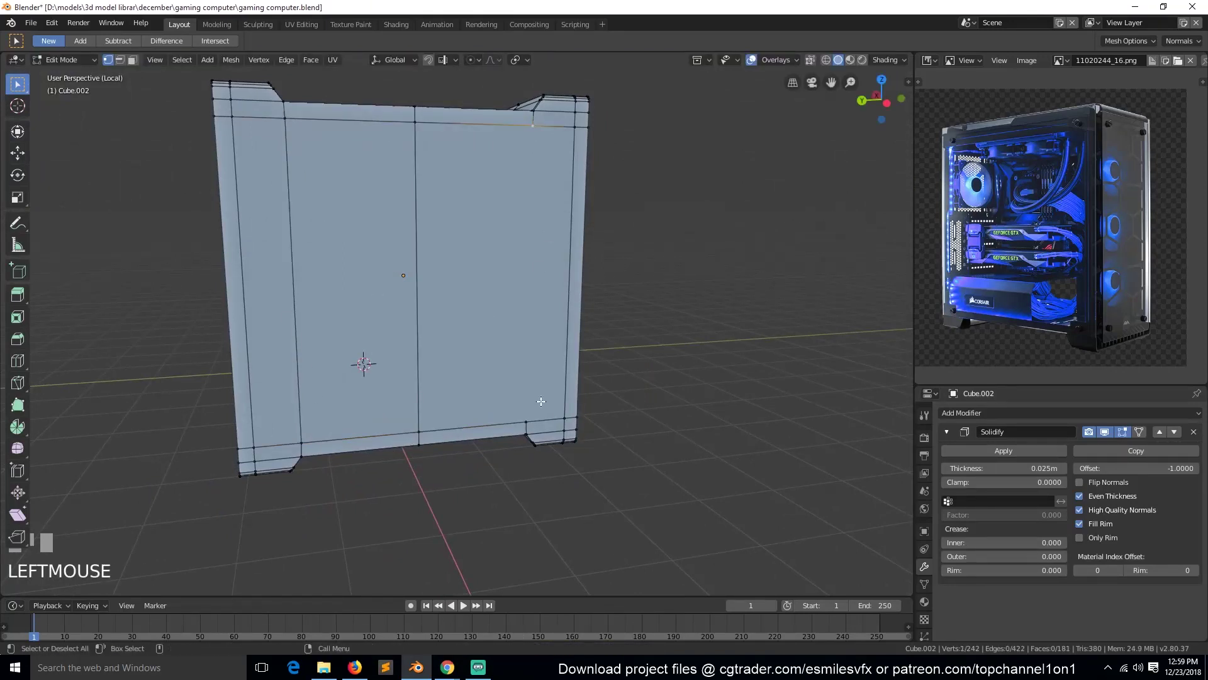
# Step: Save the file and resume editing the frame's mesh facing the filled side
pyautogui.press('`')
pyautogui.press('Tab')
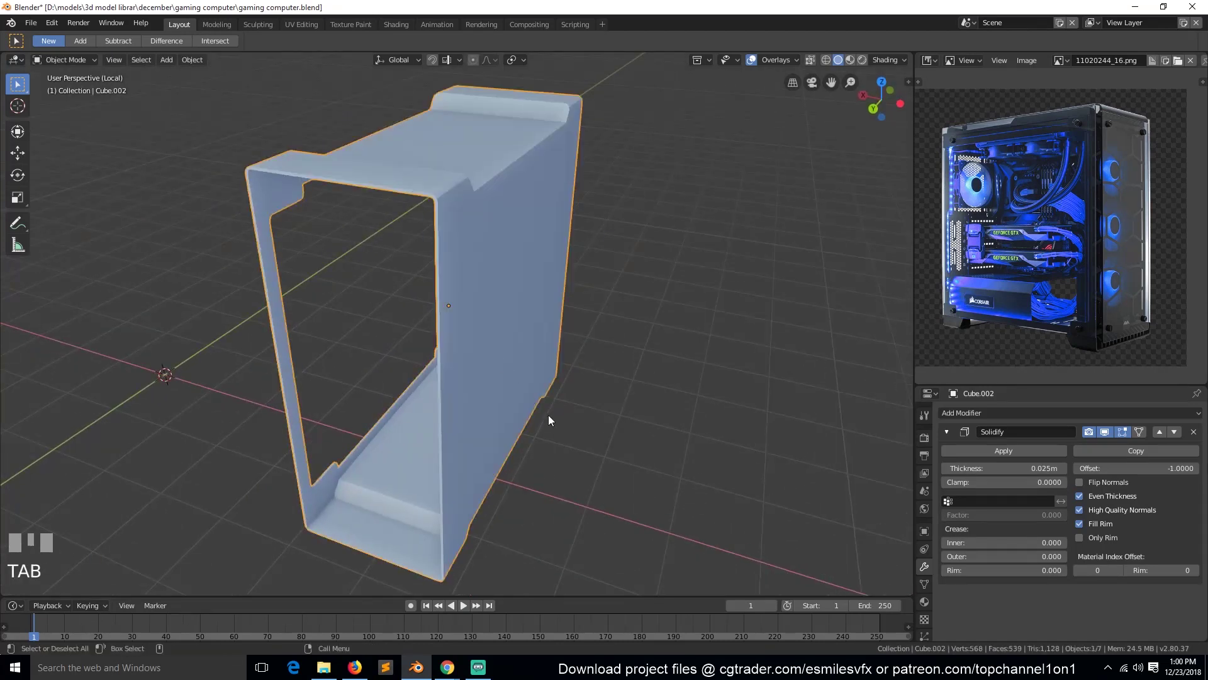
pyautogui.hotkey('ctrl', 's')
pyautogui.press('`')
pyautogui.moveTo(437, 388); pyautogui.dragTo(443, 400, button='middle')
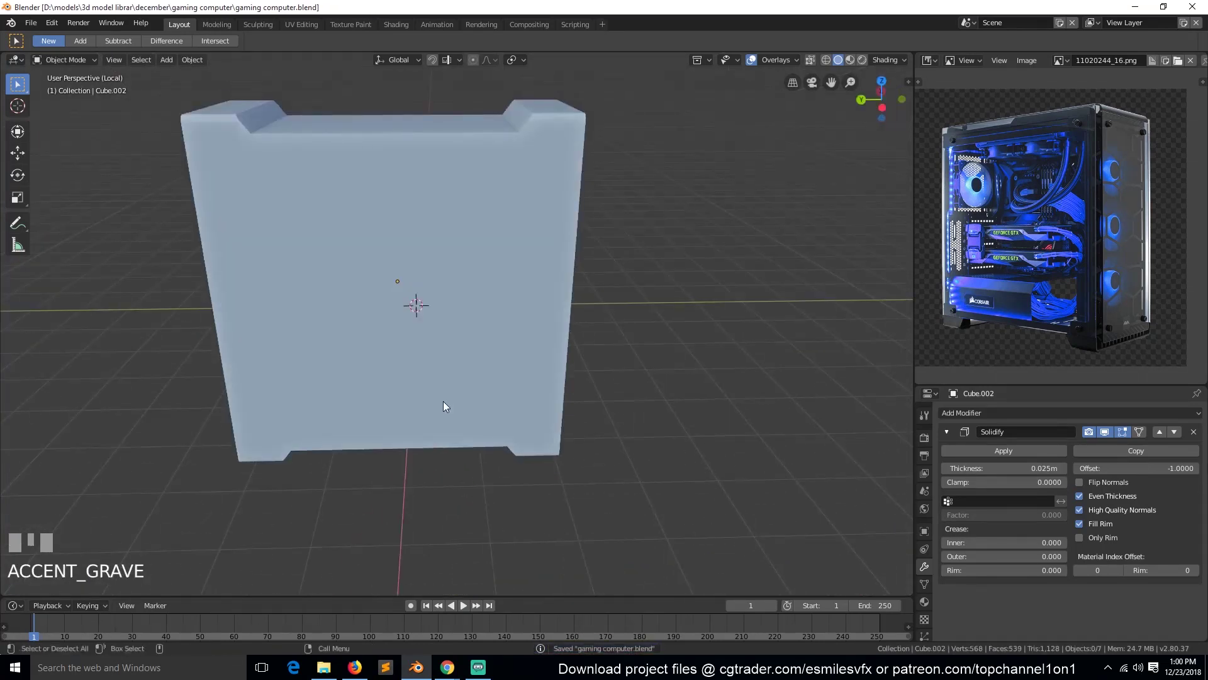
pyautogui.press('Tab')
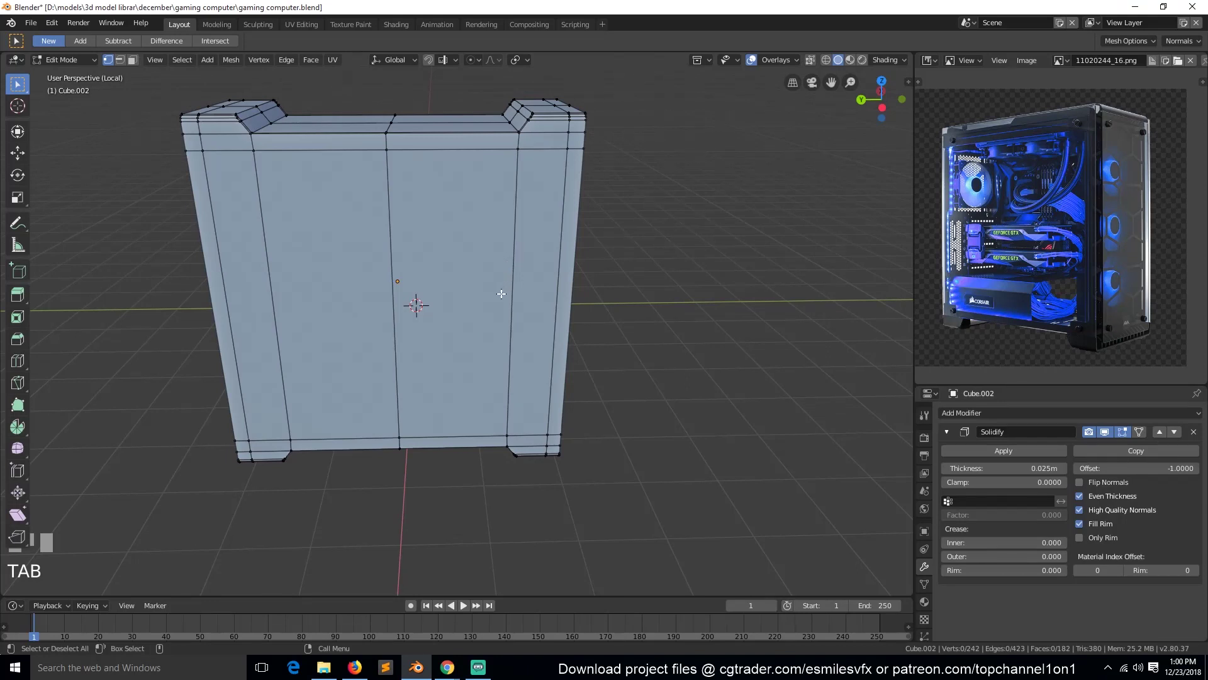
pyautogui.press('KP_1')
pyautogui.press('KP_3')
pyautogui.press('ctrl+KP_1')
pyautogui.press('ctrl+KP_3')
pyautogui.press('z')
pyautogui.click(385, 323)
pyautogui.moveTo(491, 143); pyautogui.dragTo(535, 188)
pyautogui.moveTo(515, 199); pyautogui.dragTo(499, 248, button='middle')
pyautogui.hotkey('alt', 'a')
# Step: Select the vertices of one raised top block and stretch it along the Y axis to about the middle of the case
pyautogui.press('`')
pyautogui.press('KP_1')
pyautogui.press('KP_3')
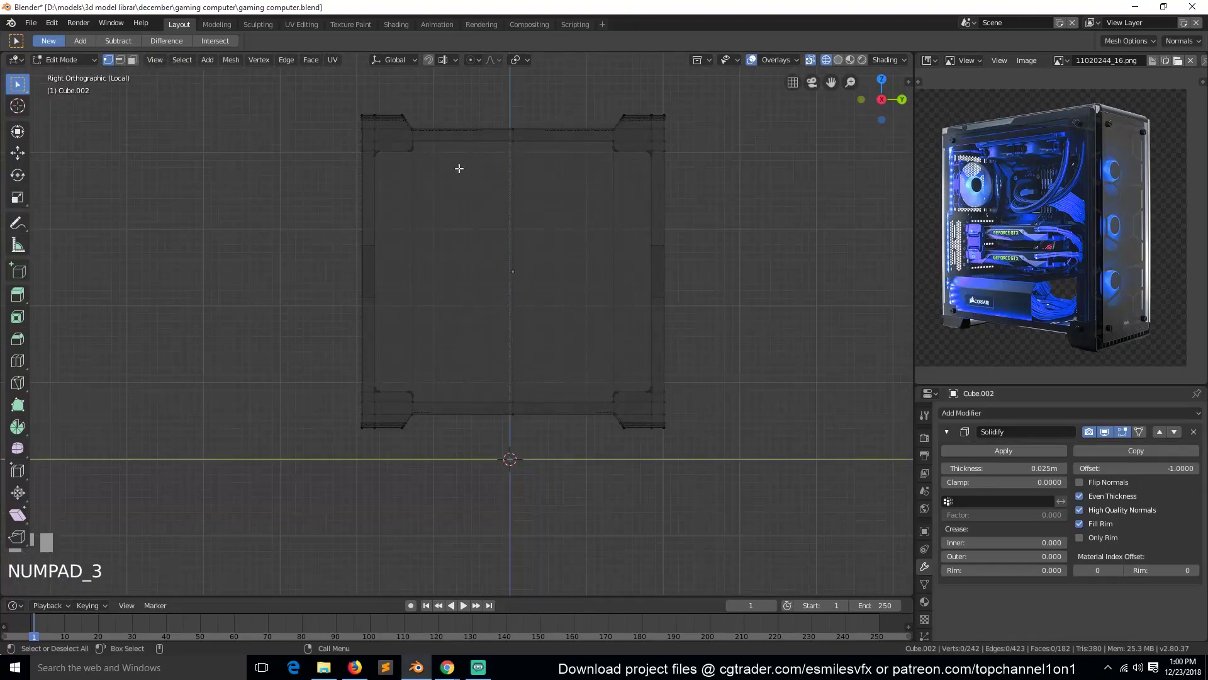
pyautogui.press('b')
pyautogui.press('z')
pyautogui.press('`')
pyautogui.moveTo(529, 157)
pyautogui.mouseDown(button='middle')
pyautogui.moveTo(491, 223)
pyautogui.moveTo(448, 227)
pyautogui.mouseUp(button='middle')
pyautogui.press('g')
pyautogui.press('y')
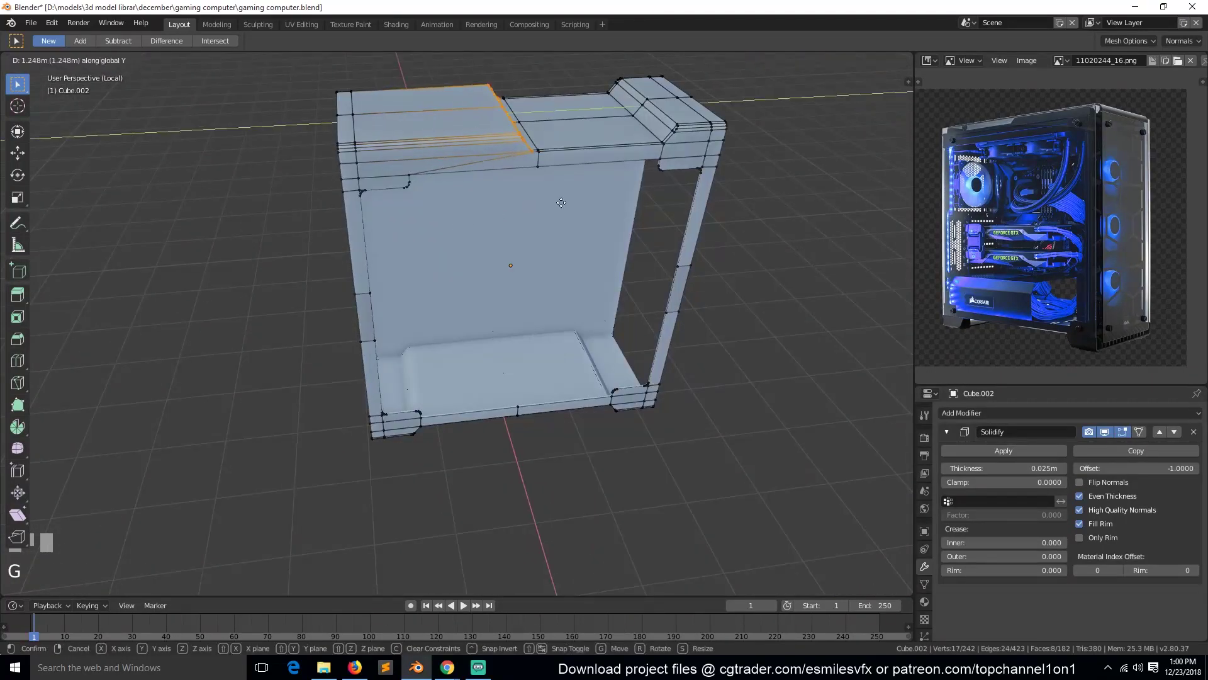
pyautogui.click(572, 205)
# Step: Slide the edge loop crossing the top until it sits just beyond the base of the stretched block's slope
pyautogui.press('KP_3')
pyautogui.scroll(5, 510, 277)
pyautogui.press('z')
pyautogui.press('`')
pyautogui.moveTo(463, 357); pyautogui.dragTo(520, 348, button='middle')
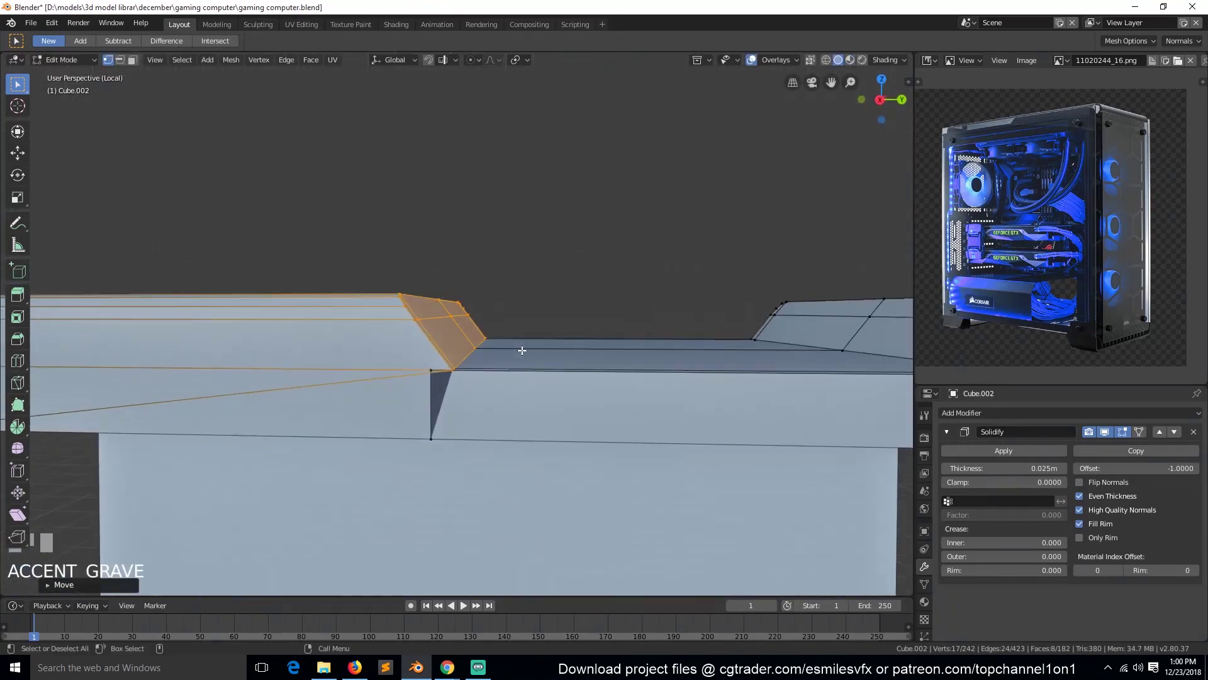
pyautogui.keyDown('alt'); pyautogui.click(428, 404); pyautogui.keyUp('alt')
pyautogui.press('g')
pyautogui.press('g')
pyautogui.click(453, 397)
pyautogui.scroll(-1, 464, 399)
pyautogui.scroll(2, 466, 397)
pyautogui.press('`')
pyautogui.moveTo(467, 389); pyautogui.dragTo(479, 409, button='middle')
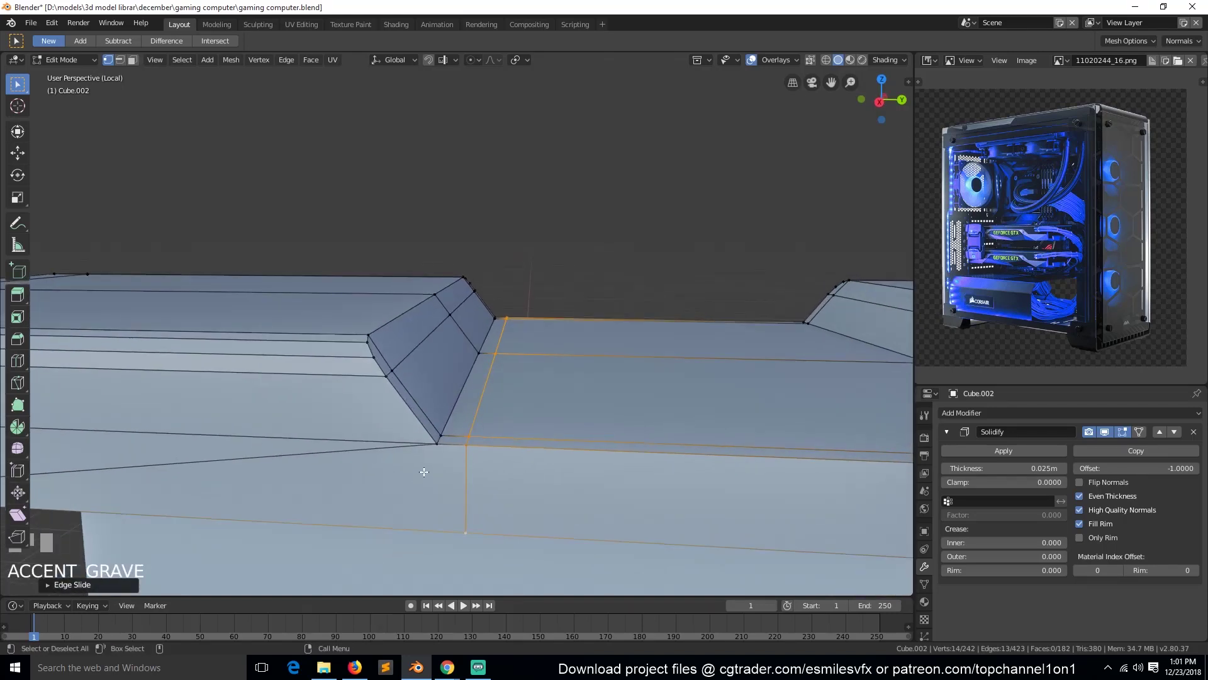
# Step: Connect the slope's bottom corner to the vertex below it on both sides of the frame
pyautogui.click(436, 444)
pyautogui.keyDown('shift'); pyautogui.click(460, 534); pyautogui.keyUp('shift')
pyautogui.press('j')
pyautogui.press('`')
pyautogui.moveTo(552, 378); pyautogui.dragTo(535, 514, button='middle')
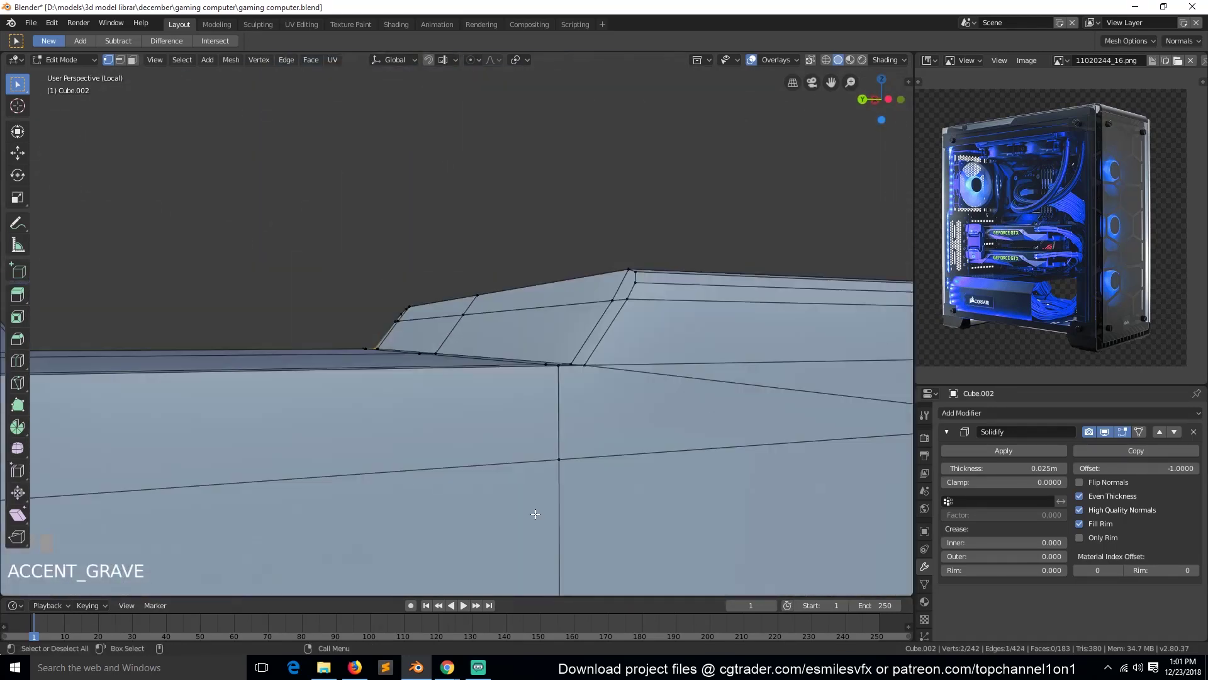
pyautogui.scroll(-2, 572, 409)
pyautogui.moveTo(530, 402); pyautogui.dragTo(535, 408, button='middle')
pyautogui.click(535, 407)
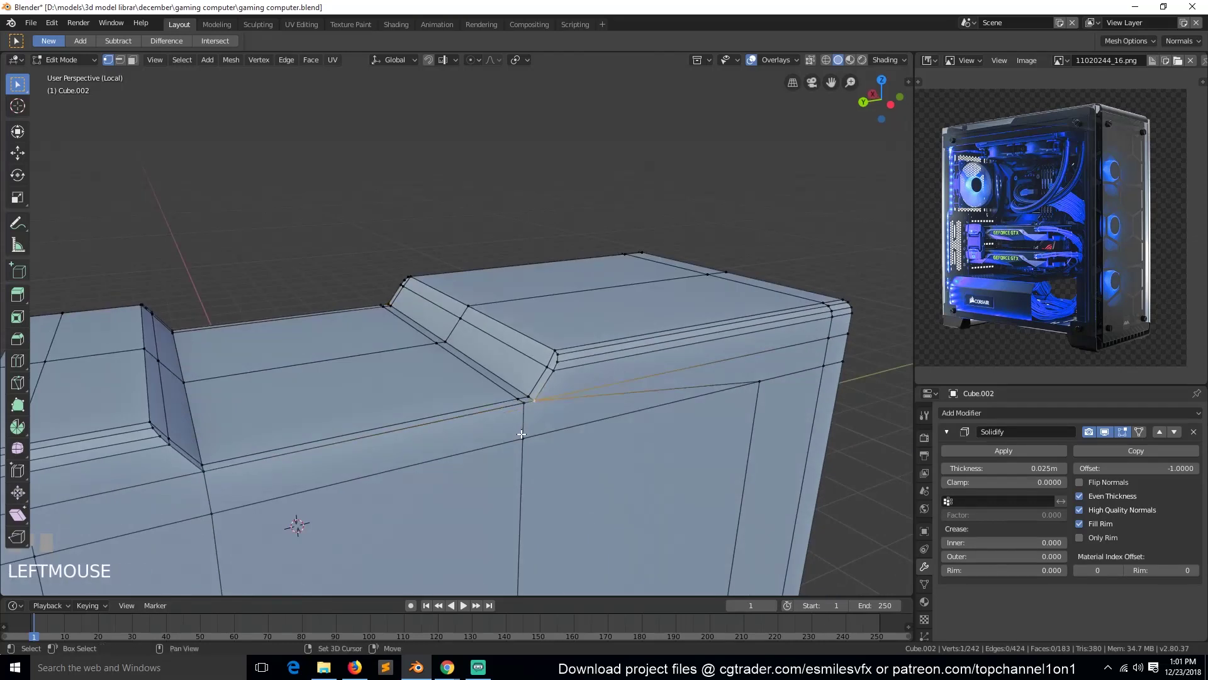
pyautogui.press('j')
# Step: Dissolve the redundant edge loop running beside the base of the block's slope
pyautogui.keyDown('alt'); pyautogui.click(494, 384); pyautogui.keyUp('alt')
pyautogui.press('x')
pyautogui.click(495, 385)
pyautogui.hotkey('alt', 'a')
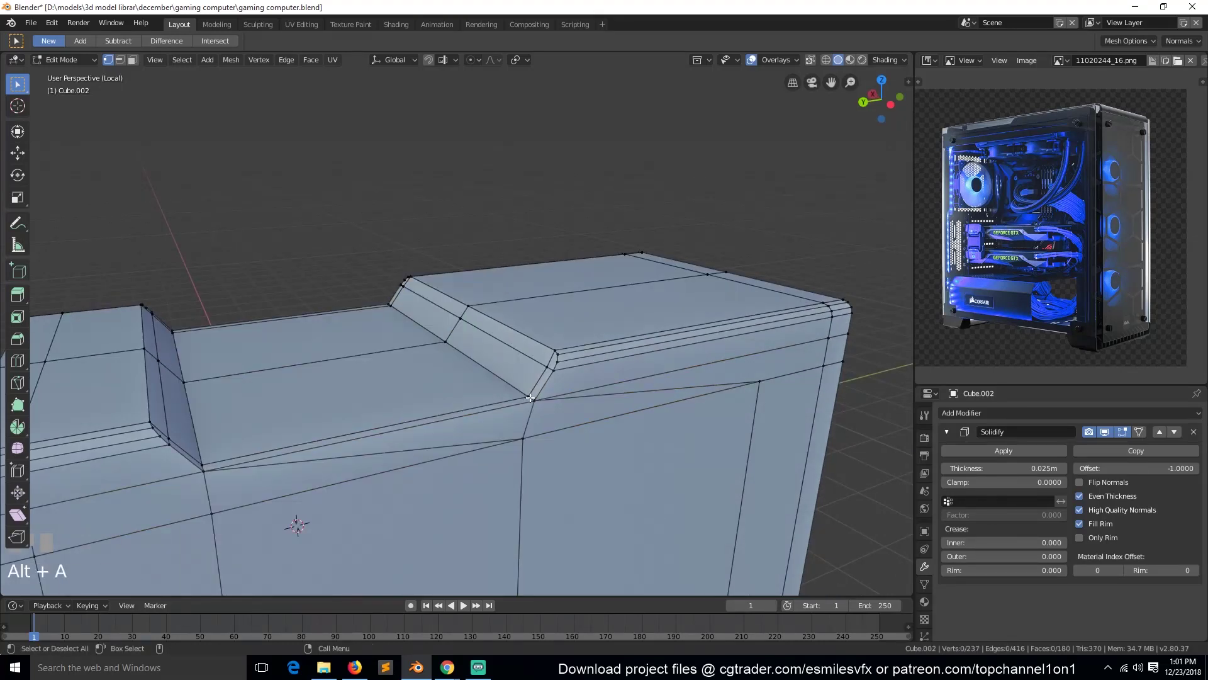
# Step: Merge the split faces of the side strip below the top recess into one face on each side
pyautogui.click(477, 438)
pyautogui.keyDown('shift'); pyautogui.click(359, 469); pyautogui.keyUp('shift')
pyautogui.press('f')
pyautogui.moveTo(357, 470); pyautogui.dragTo(610, 436, button='middle')
pyautogui.hotkey('alt', 'a')
pyautogui.scroll(-4, 346, 437)
pyautogui.scroll(4, 492, 437)
pyautogui.click(505, 428)
pyautogui.keyDown('shift'); pyautogui.click(604, 439); pyautogui.keyUp('shift')
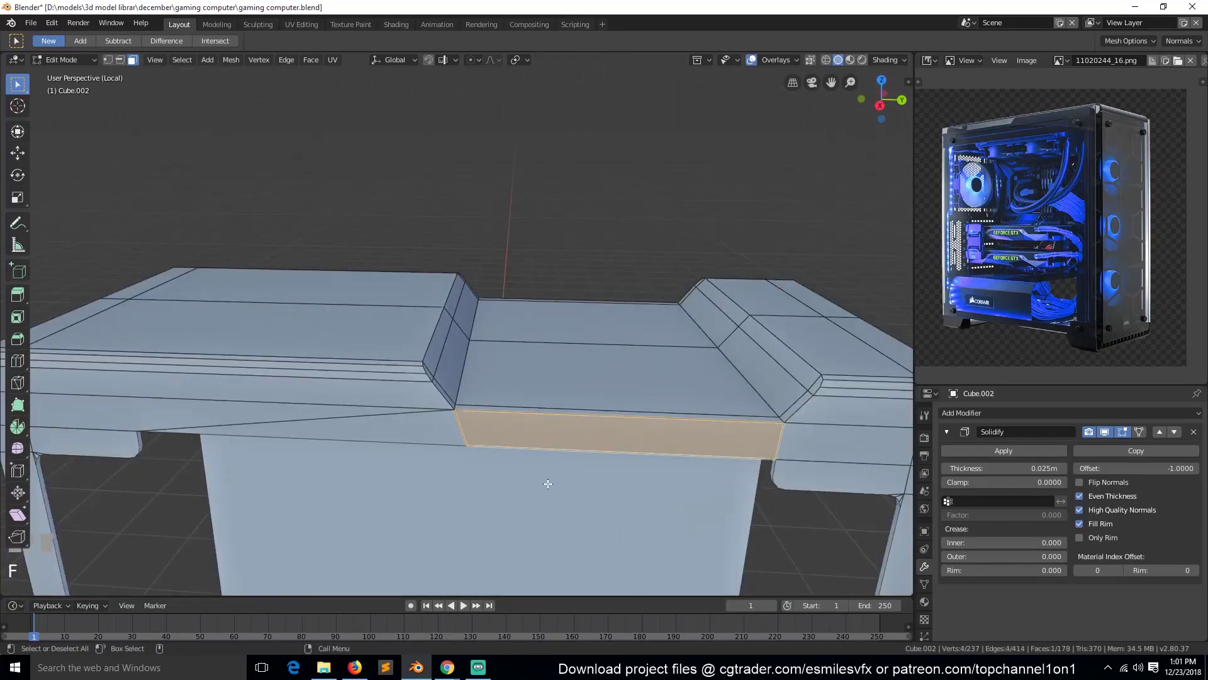
# Step: Leave mesh editing, bring the other case parts back out of local view, and save the file
pyautogui.press('Tab')
pyautogui.scroll(-7, 517, 493)
pyautogui.hotkey('ctrl', 's')
pyautogui.moveTo(518, 492); pyautogui.dragTo(618, 325, button='middle')
pyautogui.press('KP_Divide')
pyautogui.scroll(-2, 428, 424)
pyautogui.scroll(5, 618, 325)
pyautogui.scroll(-3, 618, 324)
pyautogui.hotkey('ctrl', 's')
# Step: Select the case part and mirror it along the X axis
pyautogui.moveTo(409, 345); pyautogui.dragTo(450, 375, button='middle')
pyautogui.press('Tab')
pyautogui.press('Tab')
pyautogui.press('`')
pyautogui.moveTo(502, 347); pyautogui.dragTo(463, 332, button='middle')
pyautogui.keyDown('shift'); pyautogui.click(462, 333); pyautogui.keyUp('shift')
pyautogui.hotkey('ctrl', 'm')
pyautogui.press('x')
pyautogui.click(464, 334)
pyautogui.press('a')
pyautogui.moveTo(369, 345); pyautogui.dragTo(531, 320, button='middle')
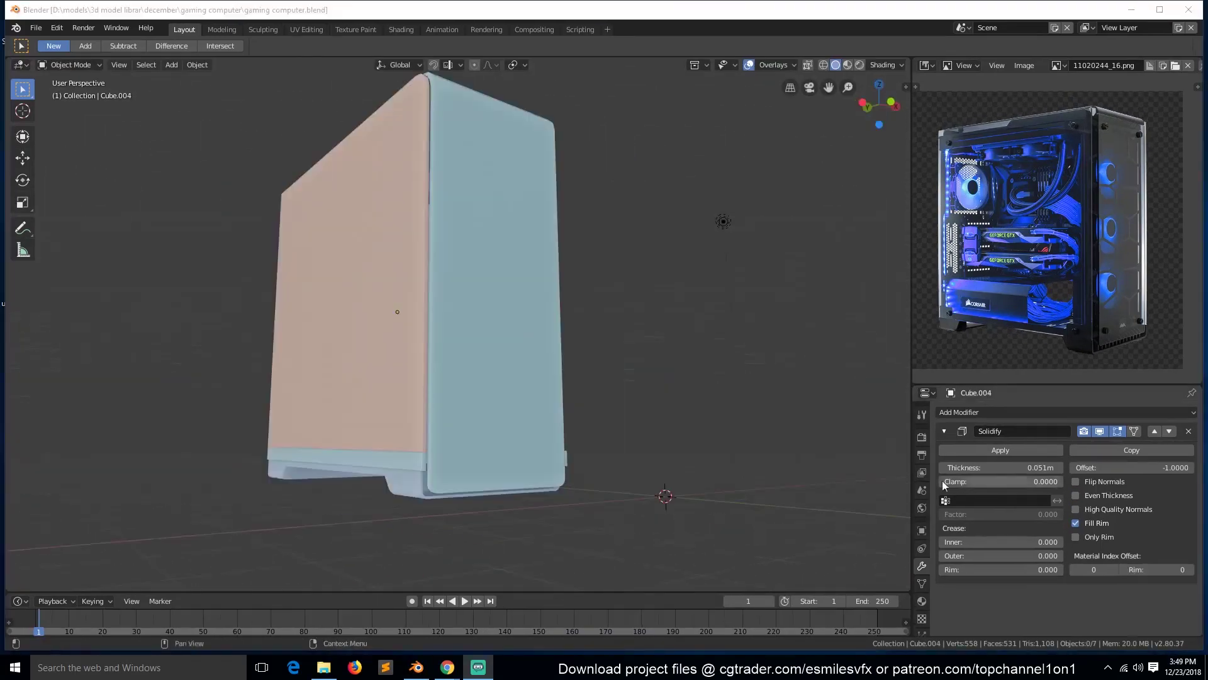
# Step: Raise the bottom vertices of the mirrored outer shell about 0.16 m along the Z axis in the front view
pyautogui.click(485, 386)
pyautogui.press('KP_1')
pyautogui.press('Tab')
pyautogui.press('z')
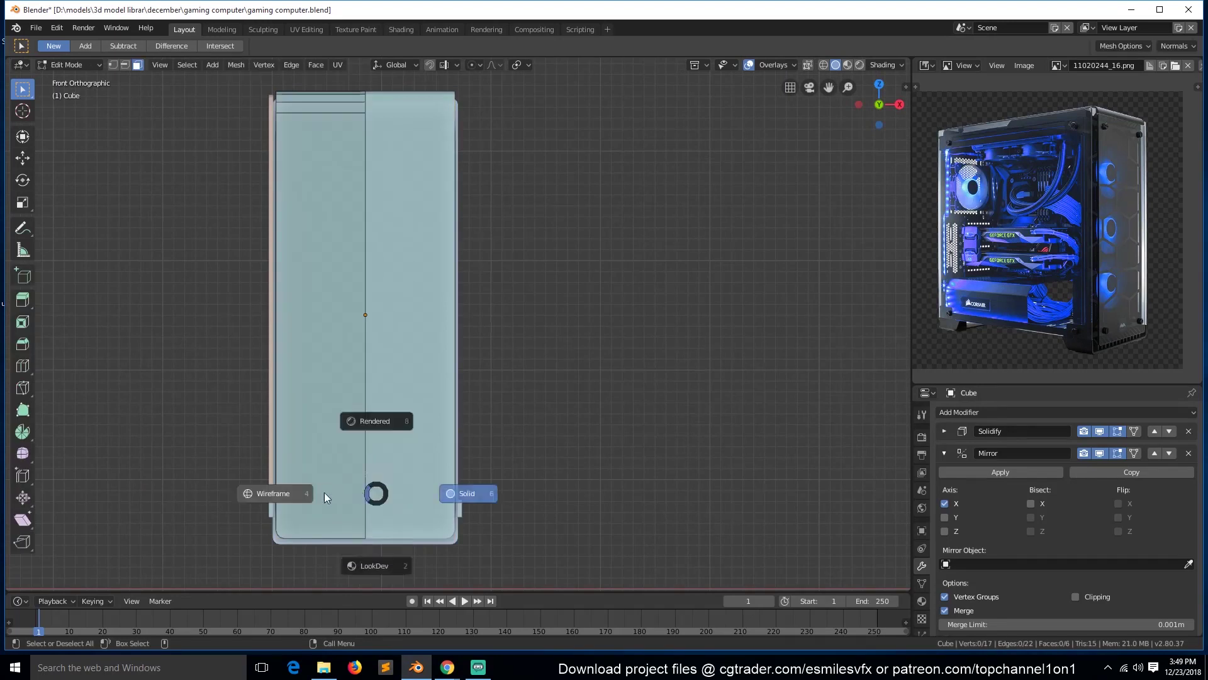
pyautogui.click(281, 494)
pyautogui.press('1')
pyautogui.moveTo(230, 453); pyautogui.dragTo(405, 564)
pyautogui.press('g')
pyautogui.press('z')
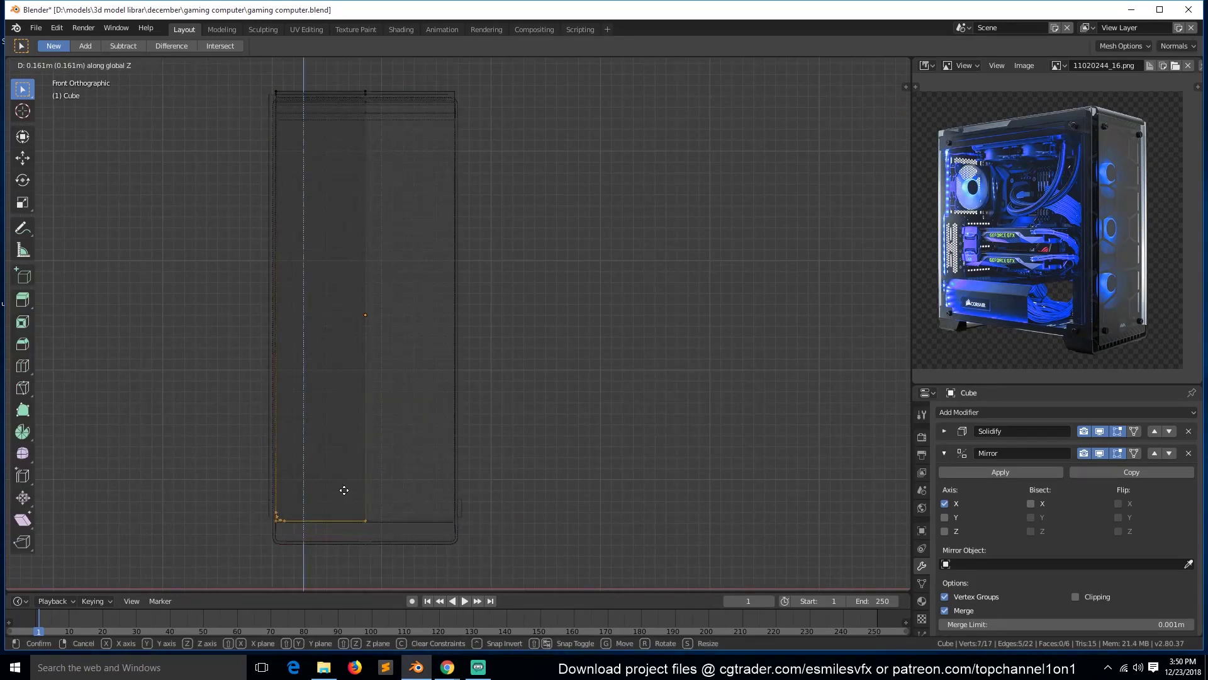
pyautogui.click(346, 493)
# Step: Finish editing the outer shell, return to solid shading, and save the file
pyautogui.press('Tab')
pyautogui.press('z')
pyautogui.click(405, 493)
pyautogui.moveTo(403, 488); pyautogui.dragTo(441, 473, button='middle')
pyautogui.press('KP_1')
pyautogui.hotkey('ctrl', 's')
# Step: Add a plane mesh in the wireframe right side view and scale it down
pyautogui.press('KP_3')
pyautogui.scroll(2, 455, 483)
pyautogui.press('z')
pyautogui.click(268, 494)
pyautogui.hotkey('shift', 'a')
pyautogui.moveTo(189, 411)
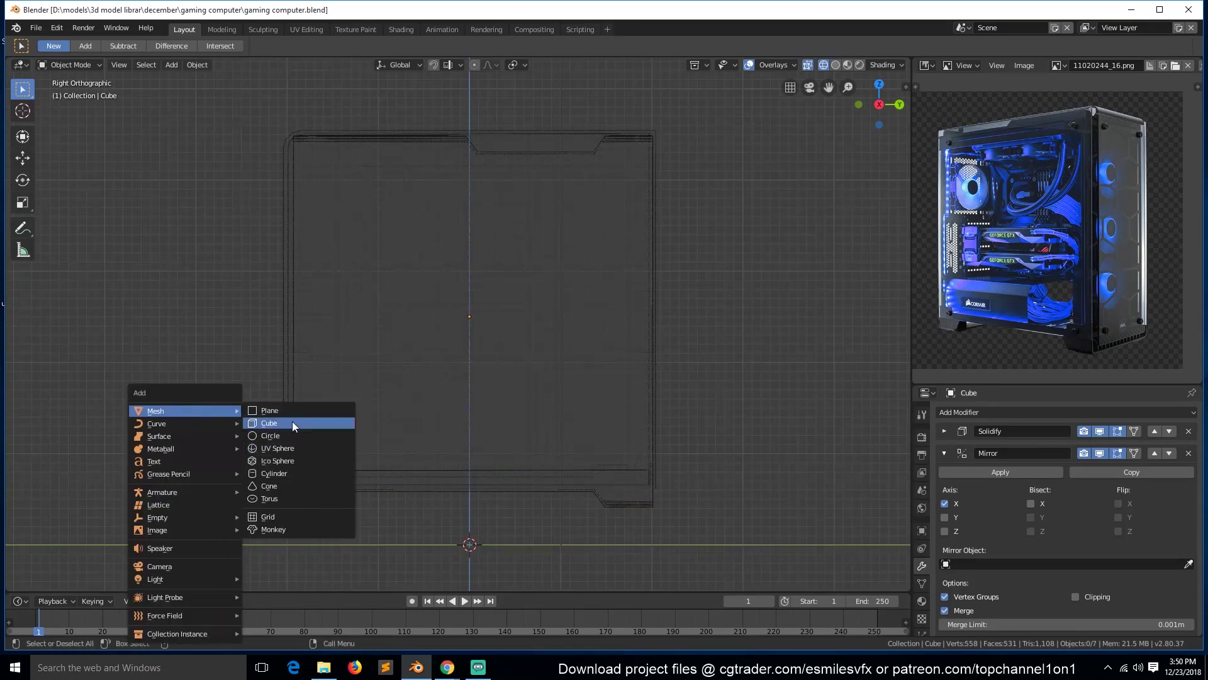
pyautogui.click(287, 411)
pyautogui.press('s')
pyautogui.click(497, 521)
# Step: Rotate the plane 90 degrees to face the side view and move it over the front foot
pyautogui.press('r')
pyautogui.press('r')
pyautogui.write('90')
pyautogui.click(500, 516)
pyautogui.press('g')
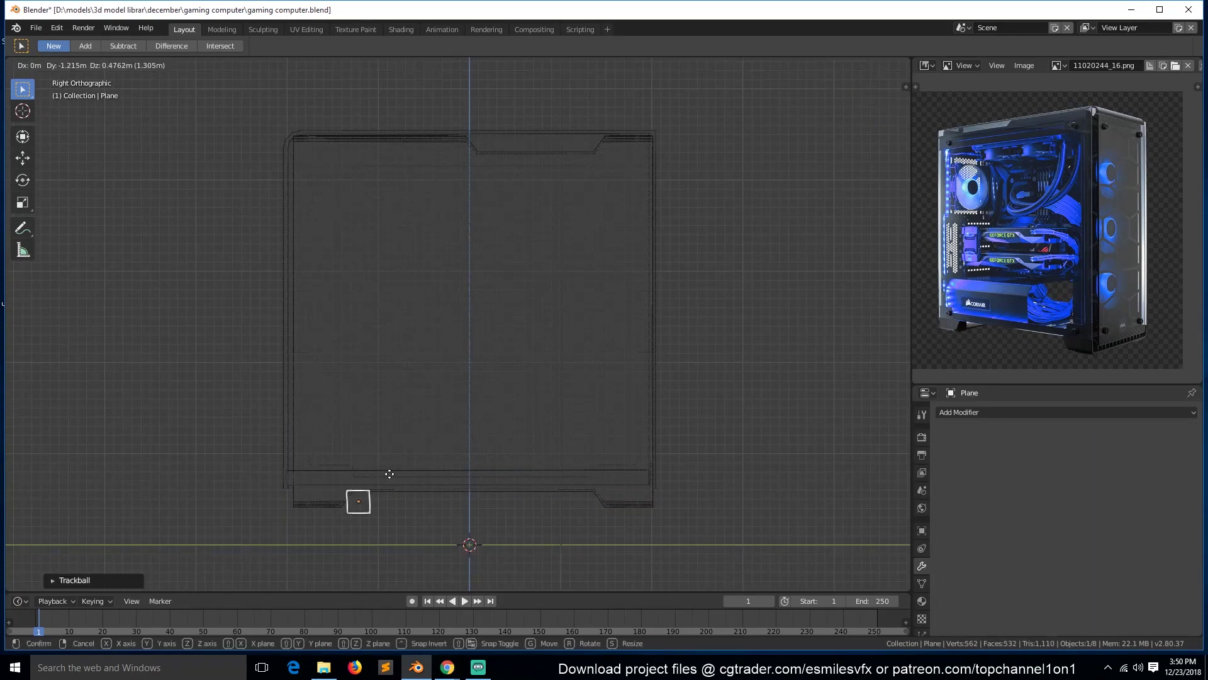
pyautogui.click(335, 463)
# Step: Scale the plane up by about 1.1 and shift it along the Y axis over the front foot
pyautogui.press('KP_Decimal')
pyautogui.scroll(-4, 527, 443)
pyautogui.press('s')
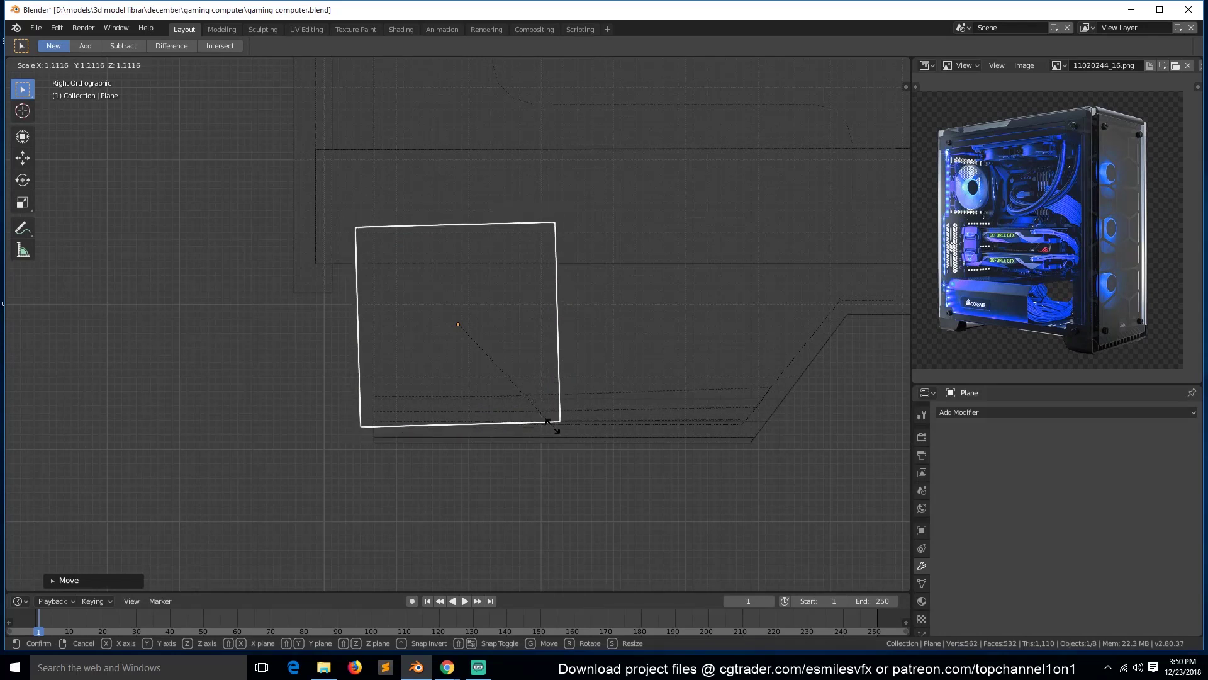
pyautogui.click(556, 426)
pyautogui.press('Delete')
pyautogui.hotkey('ctrl', 'z')
pyautogui.press('g')
pyautogui.press('y')
pyautogui.click(538, 403)
# Step: Clear the plane's rotation and rotate it 90 degrees around the Y axis so it stands exactly upright
pyautogui.press('Tab')
pyautogui.press('Tab')
pyautogui.hotkey('alt', 'r')
pyautogui.write('rx90y')
pyautogui.click(615, 302)
# Step: Bevel the plane's upper front vertex into a diagonal corner
pyautogui.press('Tab')
pyautogui.click(391, 231)
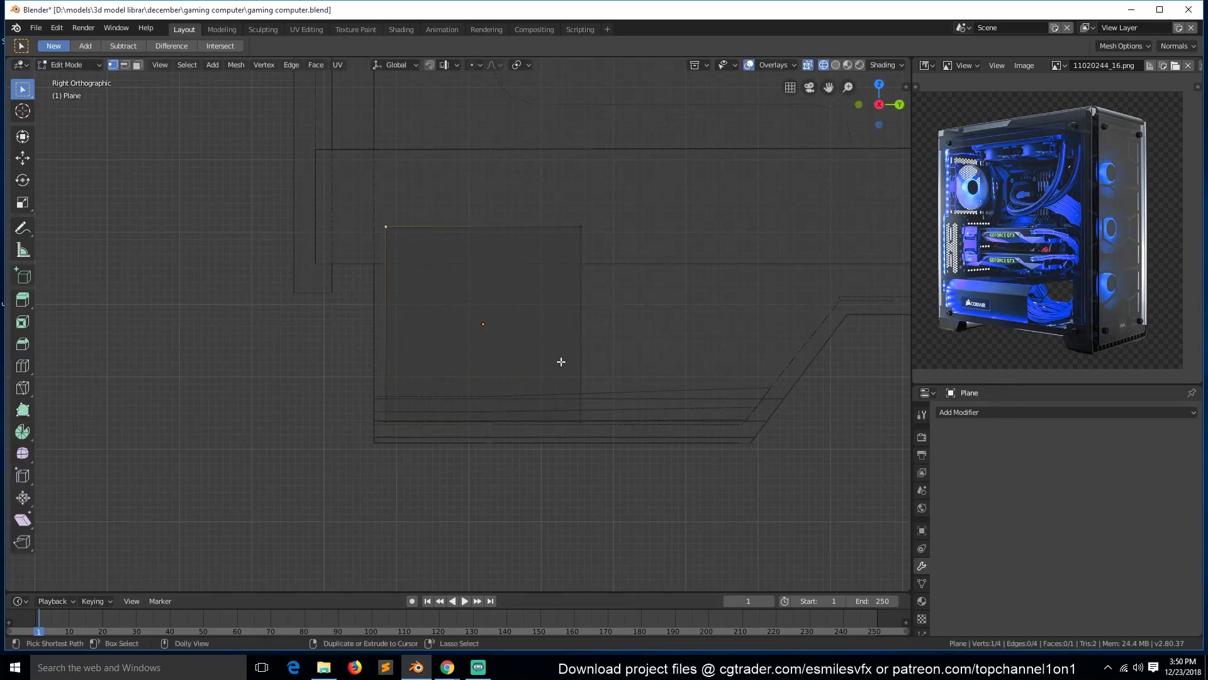
pyautogui.hotkey('ctrl', 'shift', 'b')
pyautogui.click(280, 569)
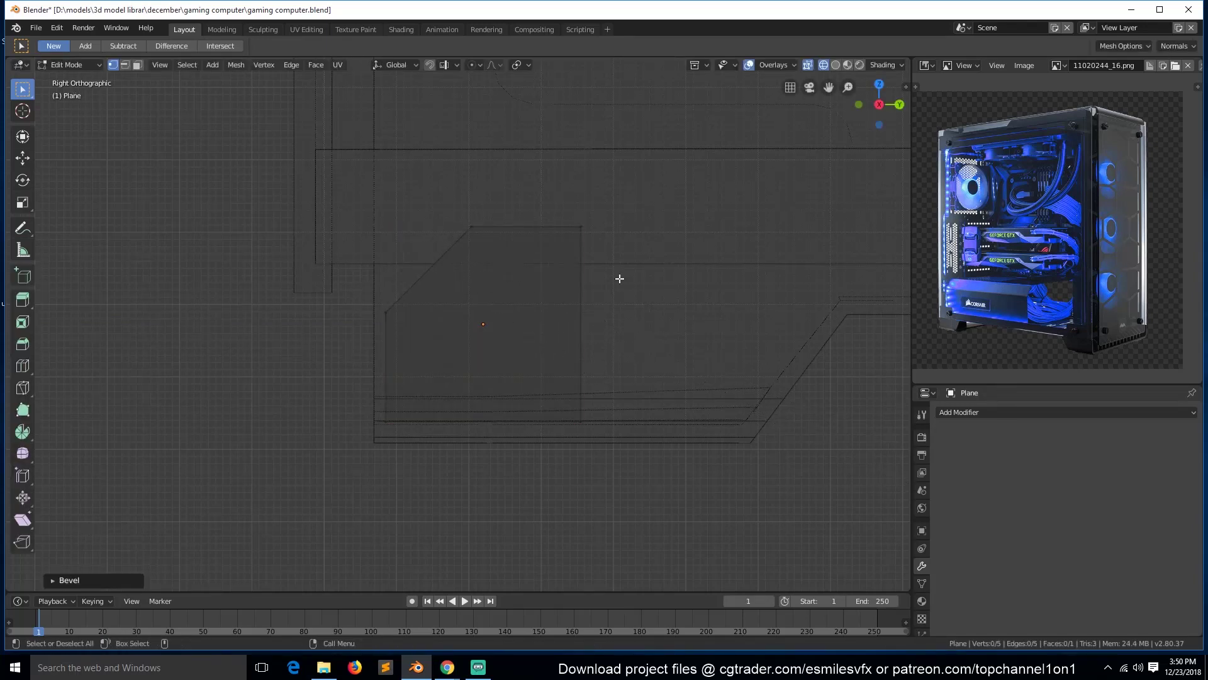
# Step: Move the plane's two rear vertices along Y to follow the foot's slanted edge, shifting both together about 0.03 m
pyautogui.press('g')
pyautogui.press('y')
pyautogui.click(663, 349)
pyautogui.press('g')
pyautogui.click(854, 254)
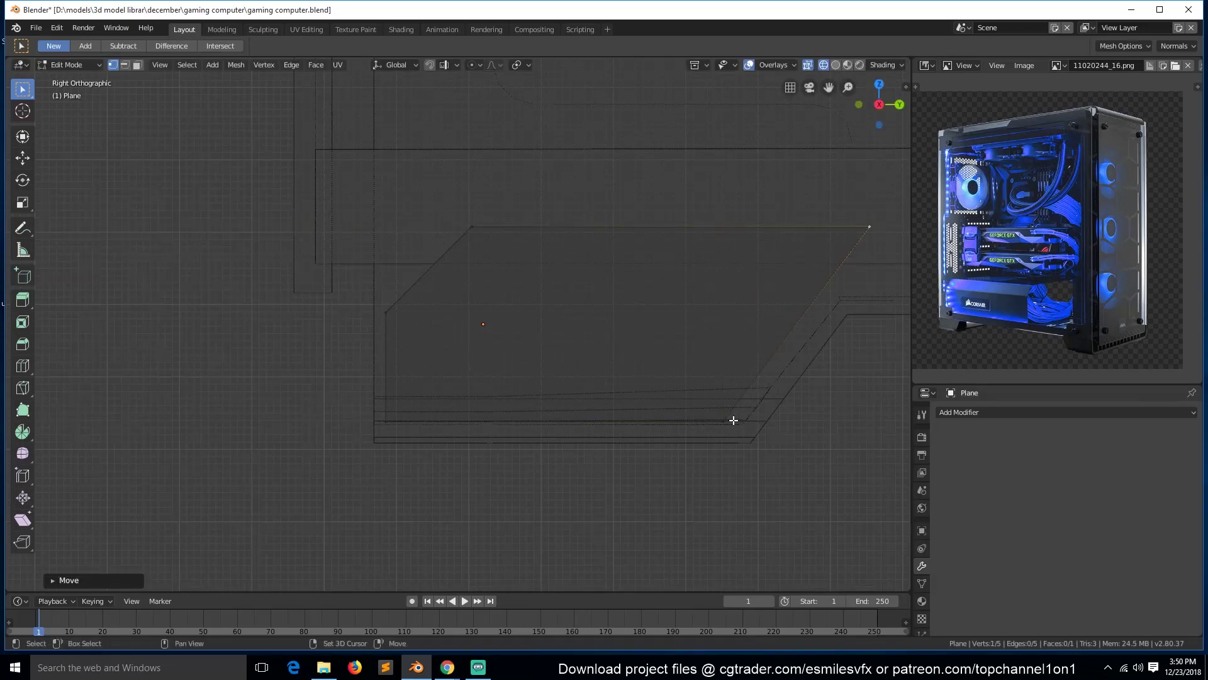
pyautogui.press('g')
pyautogui.press('x')
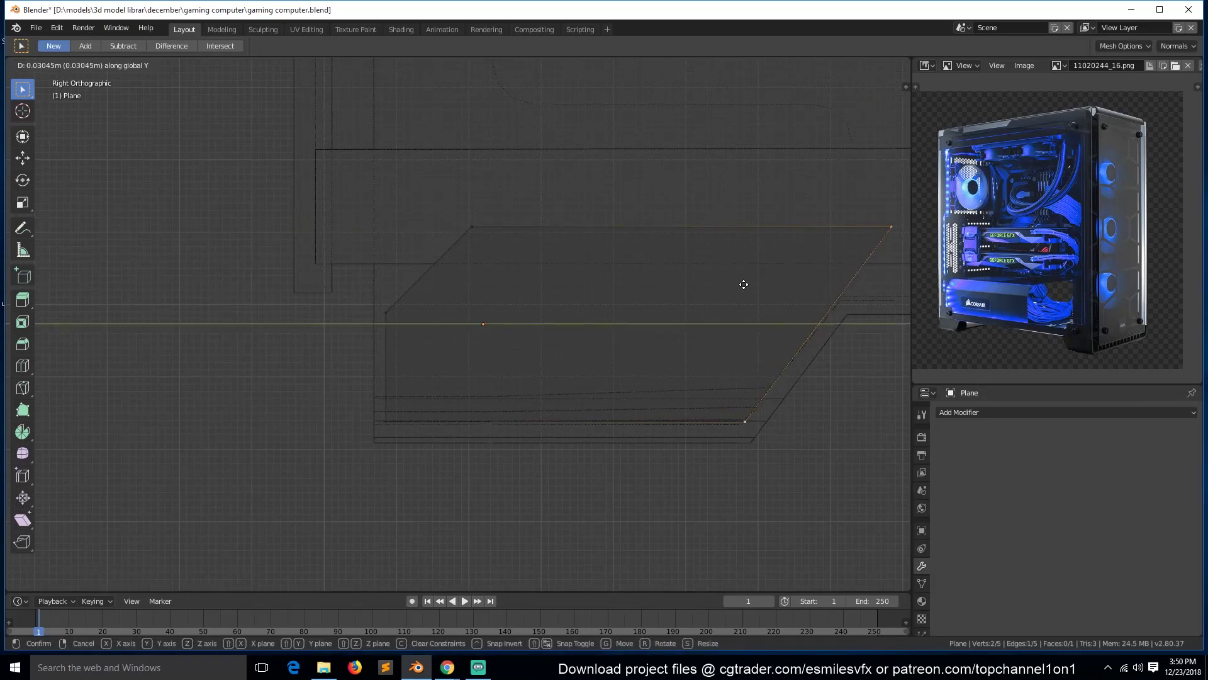
pyautogui.click(744, 285)
# Step: Finish editing the plane, return to solid shading, and move it along the X axis to the front foot
pyautogui.press('Tab')
pyautogui.hotkey('shift', 'z')
pyautogui.moveTo(568, 302); pyautogui.dragTo(678, 326, button='middle')
pyautogui.scroll(-9, 679, 327)
pyautogui.press('g')
pyautogui.press('x')
pyautogui.click(405, 326)
# Step: Shift the plane about 0.11 m further along X inside the front foot's opening
pyautogui.press('KP_Decimal')
pyautogui.scroll(-4, 419, 331)
pyautogui.moveTo(419, 331); pyautogui.dragTo(497, 292, button='middle')
pyautogui.press('g')
pyautogui.press('x')
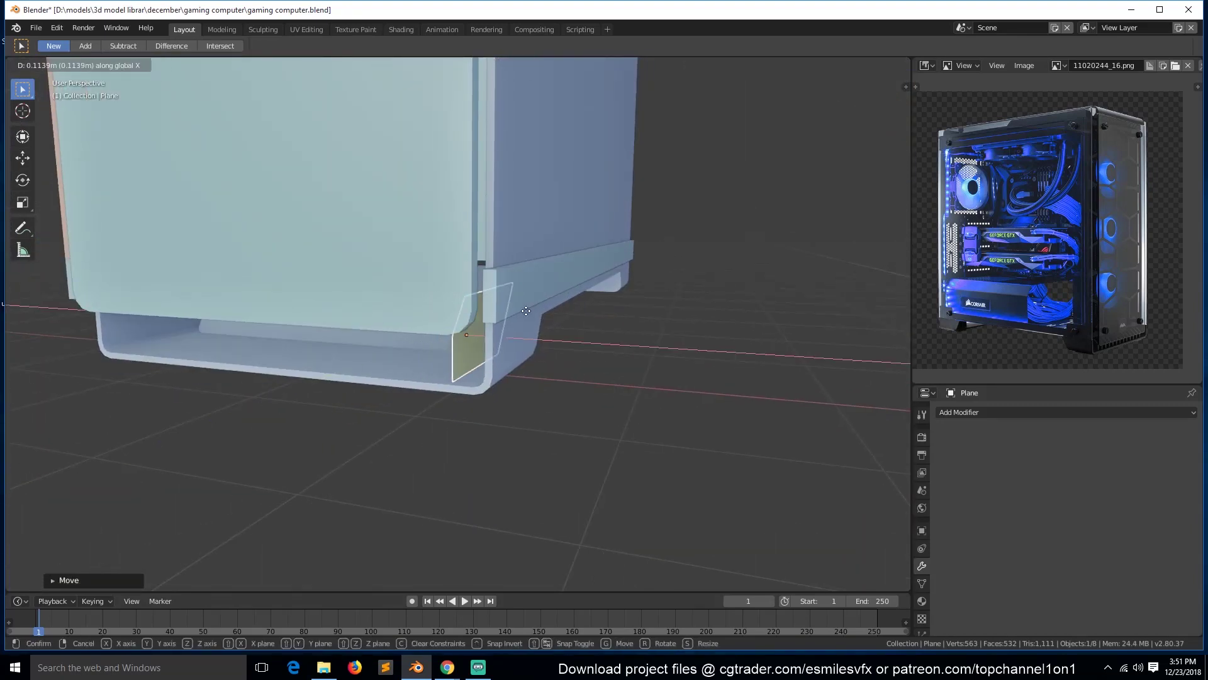
pyautogui.click(528, 313)
# Step: Add an Array modifier to the plane with a relative offset of 0 in X and 4.7 in Z
pyautogui.click(961, 414)
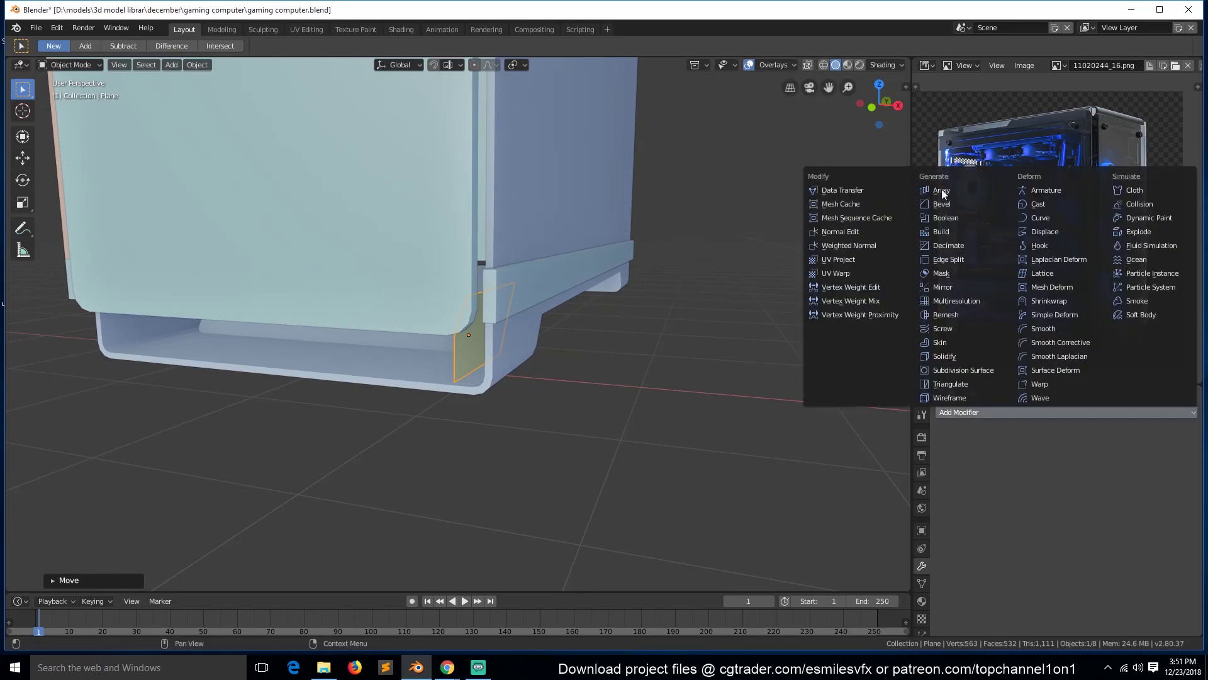
pyautogui.click(943, 191)
pyautogui.press('BackSpace')
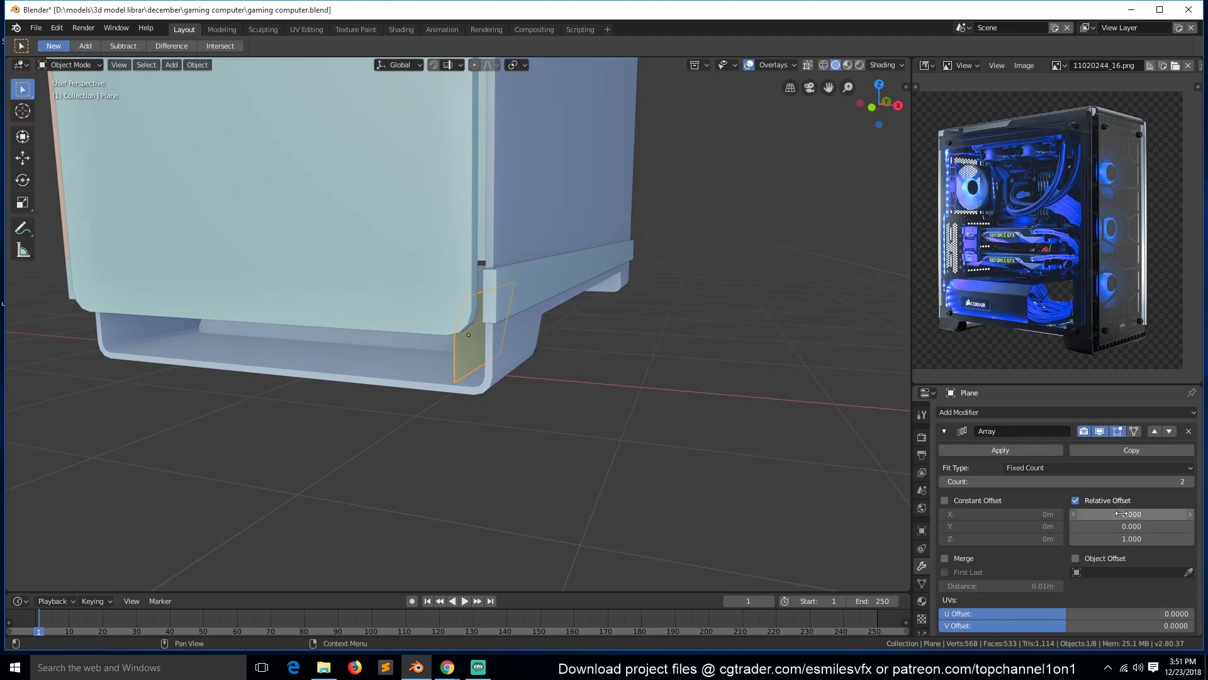
pyautogui.moveTo(1132, 539); pyautogui.dragTo(1142, 539)
# Step: Extrude the plane slightly along the X axis to turn it into a thin slat
pyautogui.scroll(-7, 442, 414)
pyautogui.scroll(9, 443, 409)
pyautogui.moveTo(446, 394); pyautogui.dragTo(485, 353, button='middle')
pyautogui.press('Tab')
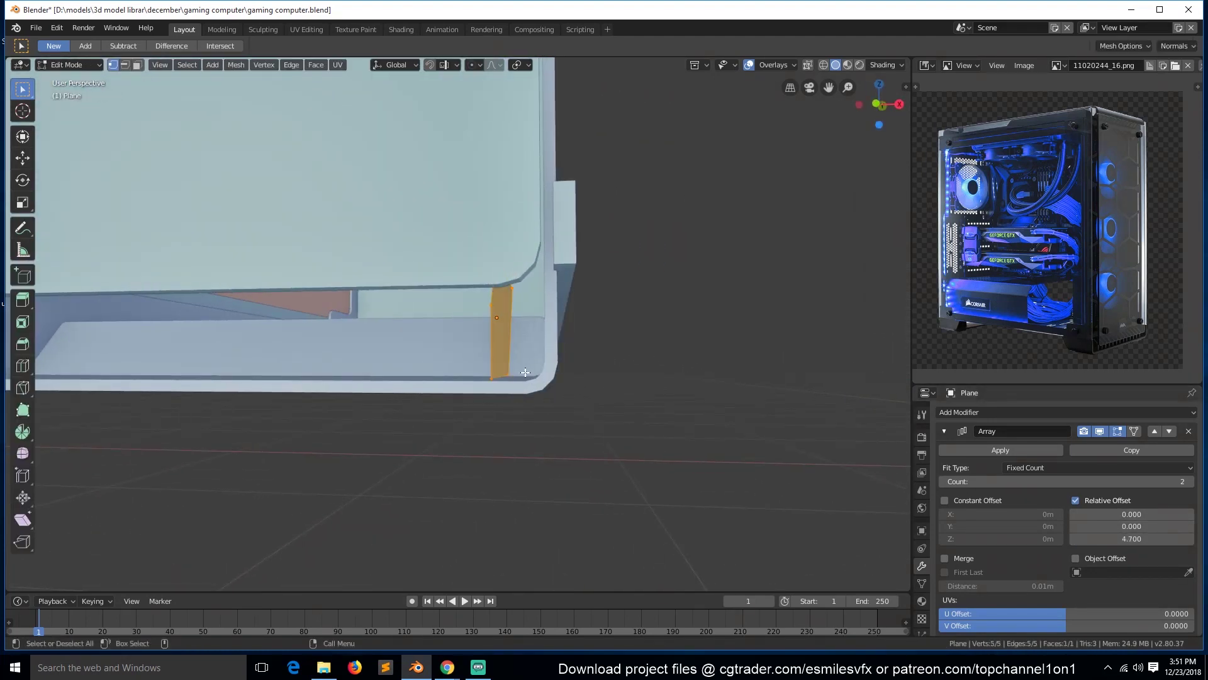
pyautogui.press('e')
pyautogui.press('x')
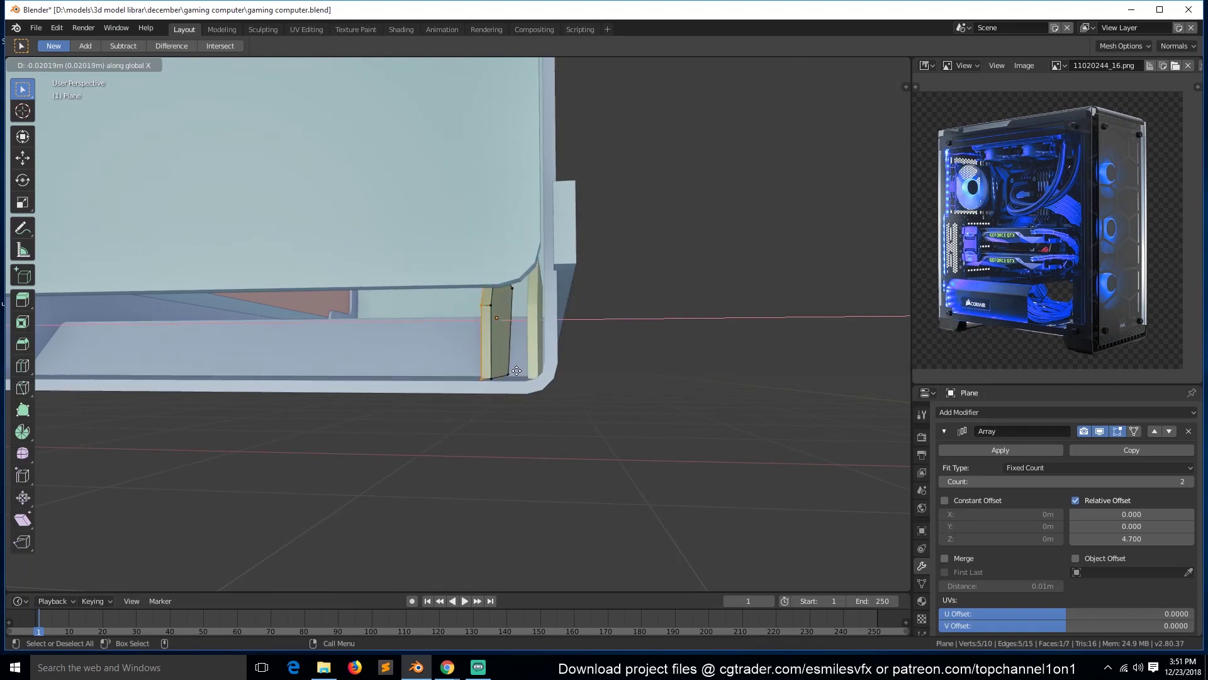
pyautogui.click(522, 369)
pyautogui.press('Tab')
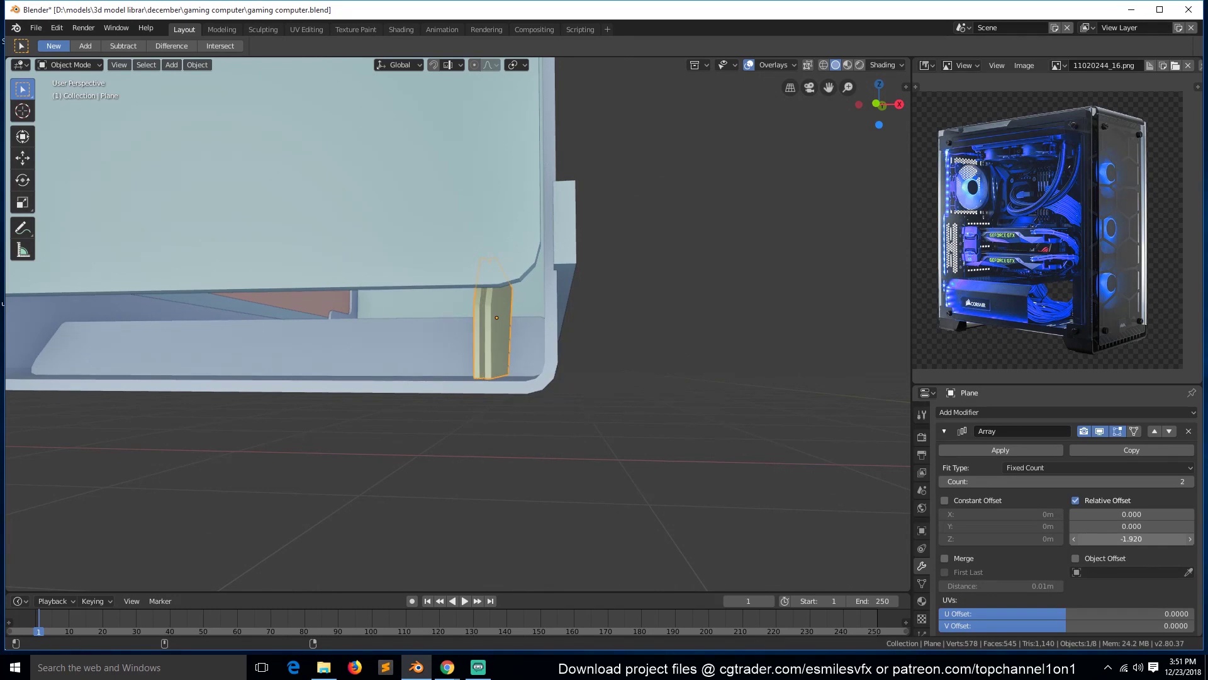
# Step: Set the slat array's relative Z offset to -3.86 and its count to 32 to fill the foot opening
pyautogui.click(1194, 480)
pyautogui.click(1194, 480)
pyautogui.moveTo(1156, 539); pyautogui.dragTo(1039, 539)
pyautogui.moveTo(464, 357); pyautogui.dragTo(565, 363, button='middle')
pyautogui.scroll(-3, 565, 363)
pyautogui.moveTo(1133, 482); pyautogui.dragTo(1177, 481)
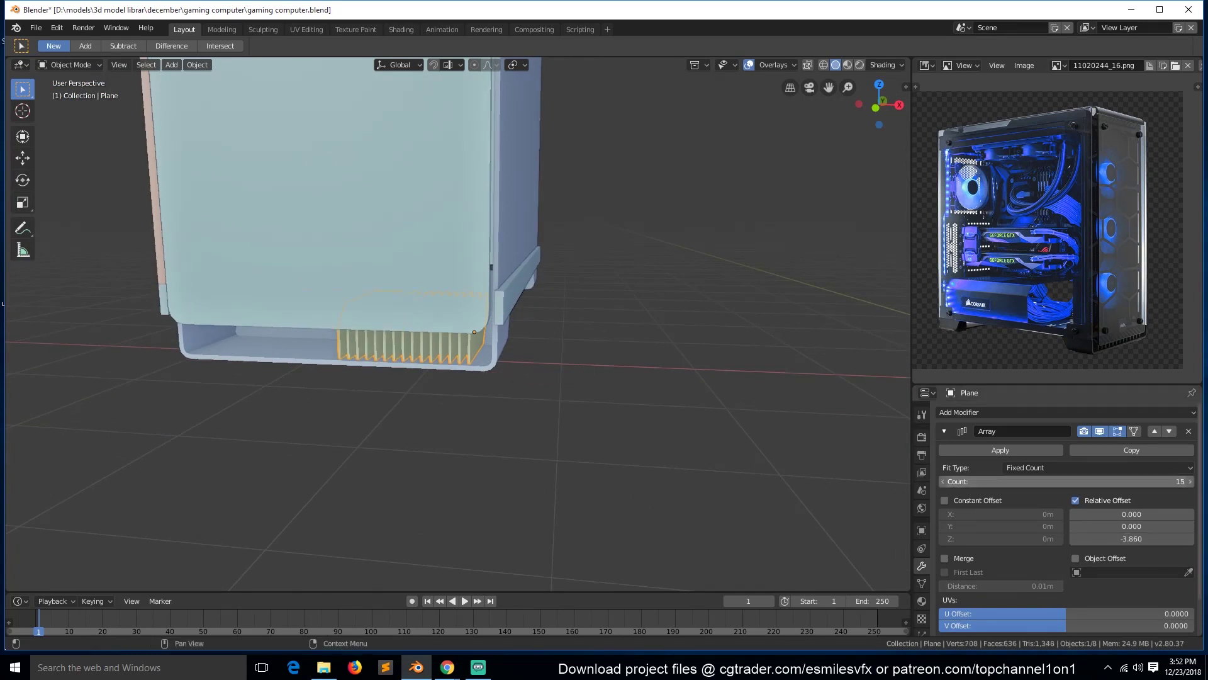
pyautogui.moveTo(666, 401); pyautogui.dragTo(640, 387, button='middle')
pyautogui.click(633, 391)
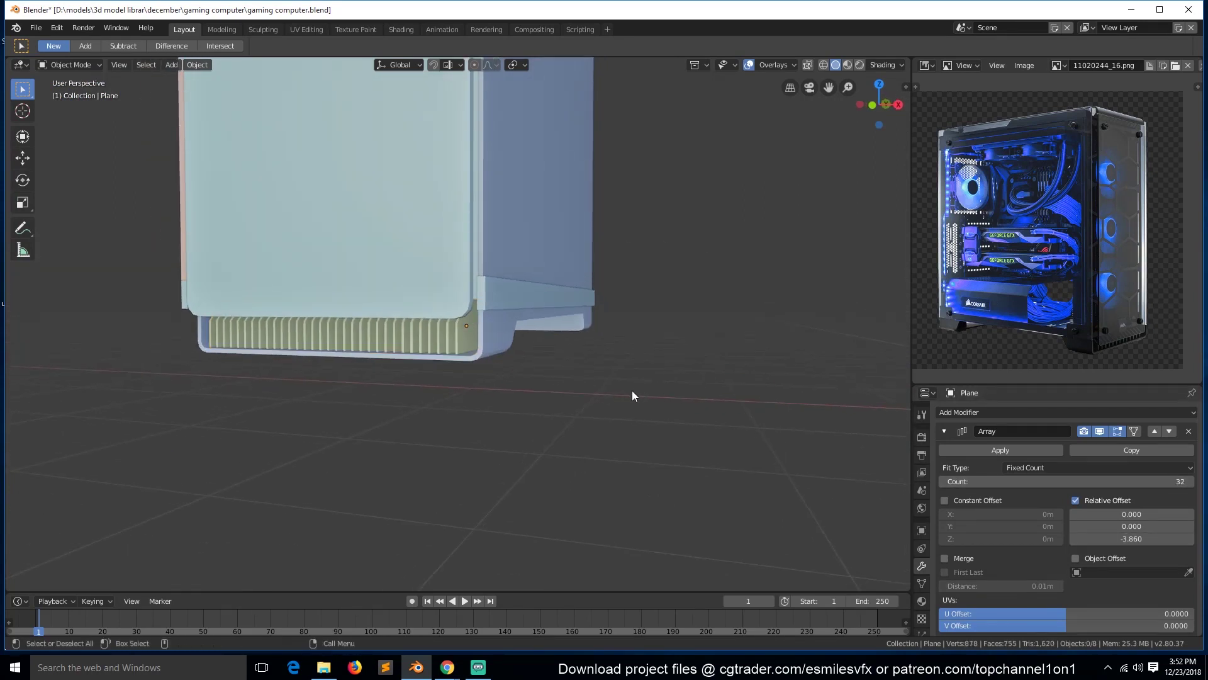
# Step: Examine the front panel in the reference image, save the file, and show the whole case in the front view
pyautogui.moveTo(486, 368); pyautogui.dragTo(509, 369, button='middle')
pyautogui.scroll(3, 1125, 308)
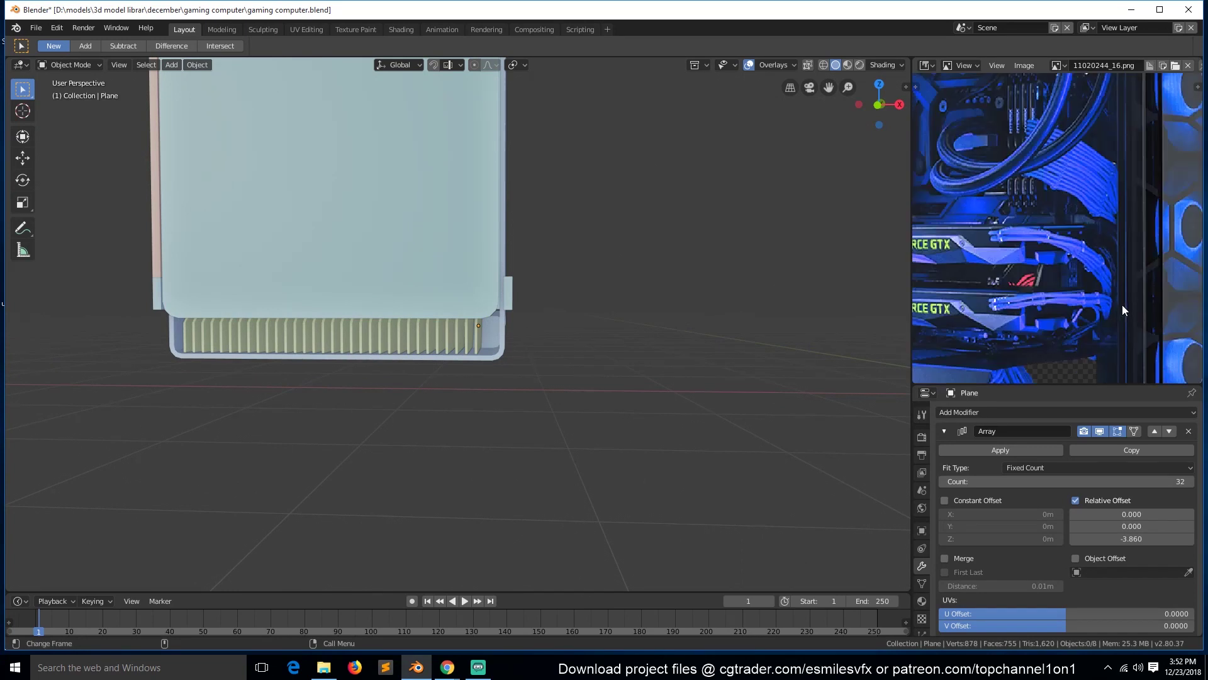
pyautogui.moveTo(1125, 308); pyautogui.dragTo(1023, 216, button='middle')
pyautogui.scroll(-2, 449, 324)
pyautogui.hotkey('ctrl', 's')
pyautogui.press('KP_1')
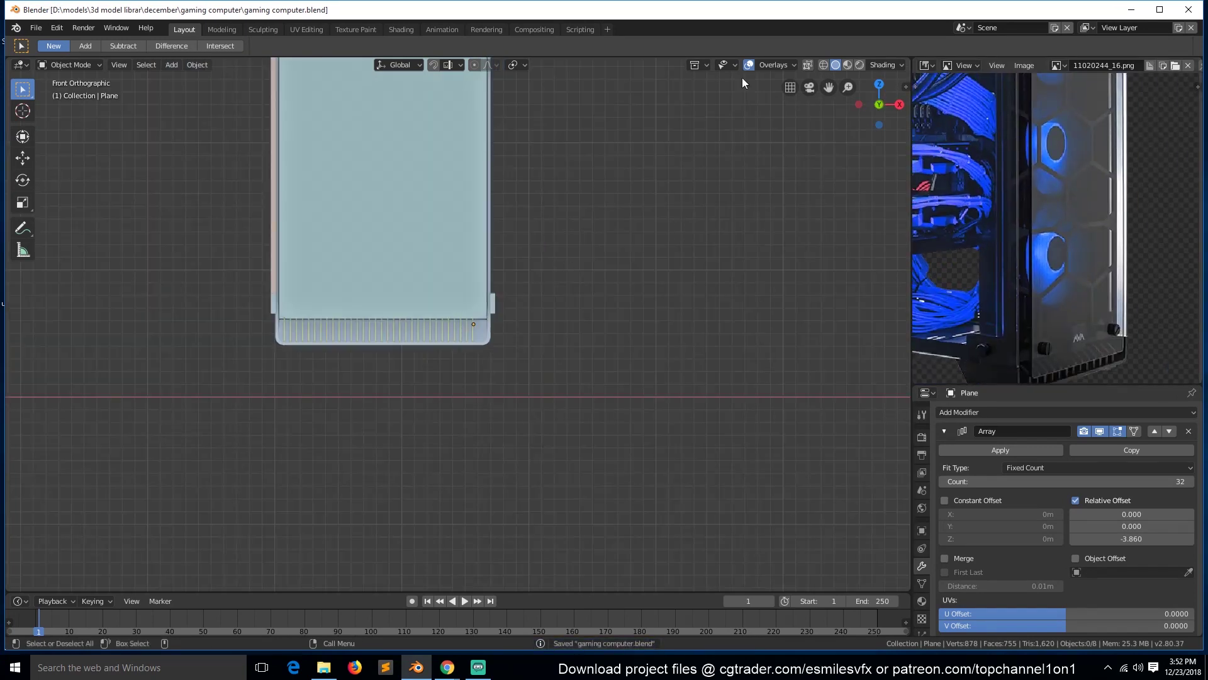
pyautogui.moveTo(829, 87); pyautogui.dragTo(780, 318)
pyautogui.scroll(-3, 692, 252)
pyautogui.hotkey('ctrl', 's')
pyautogui.hotkey('shift', 'a')
pyautogui.moveTo(644, 240)
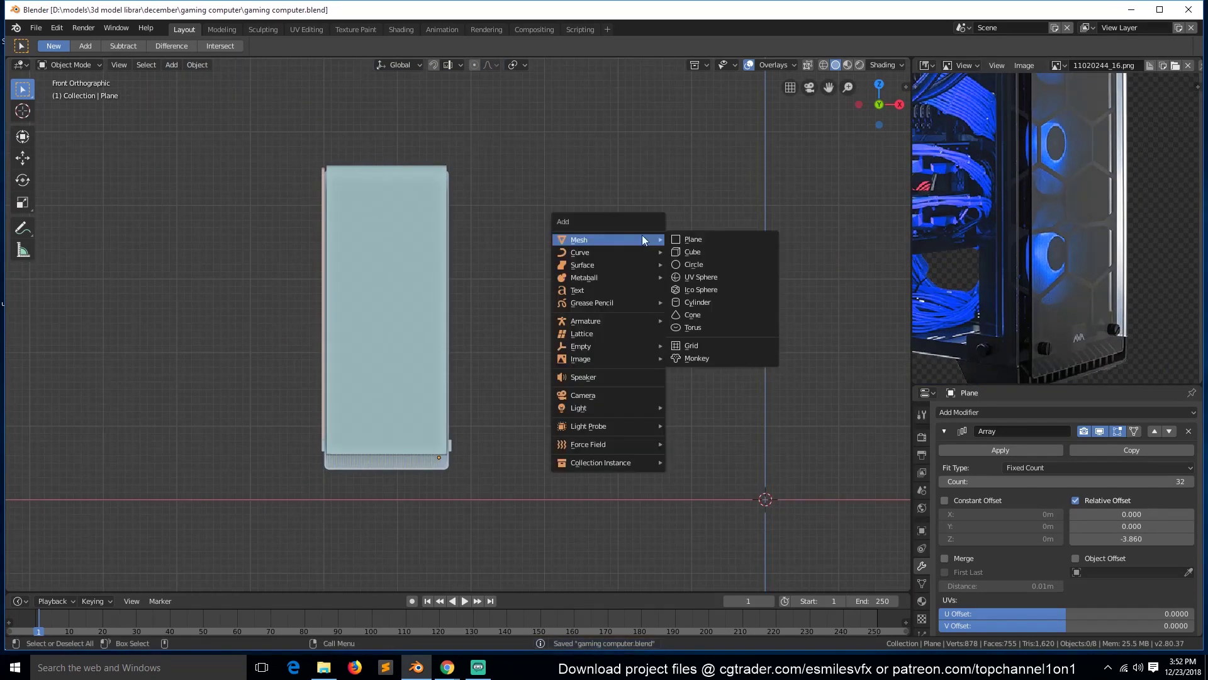
pyautogui.click(693, 250)
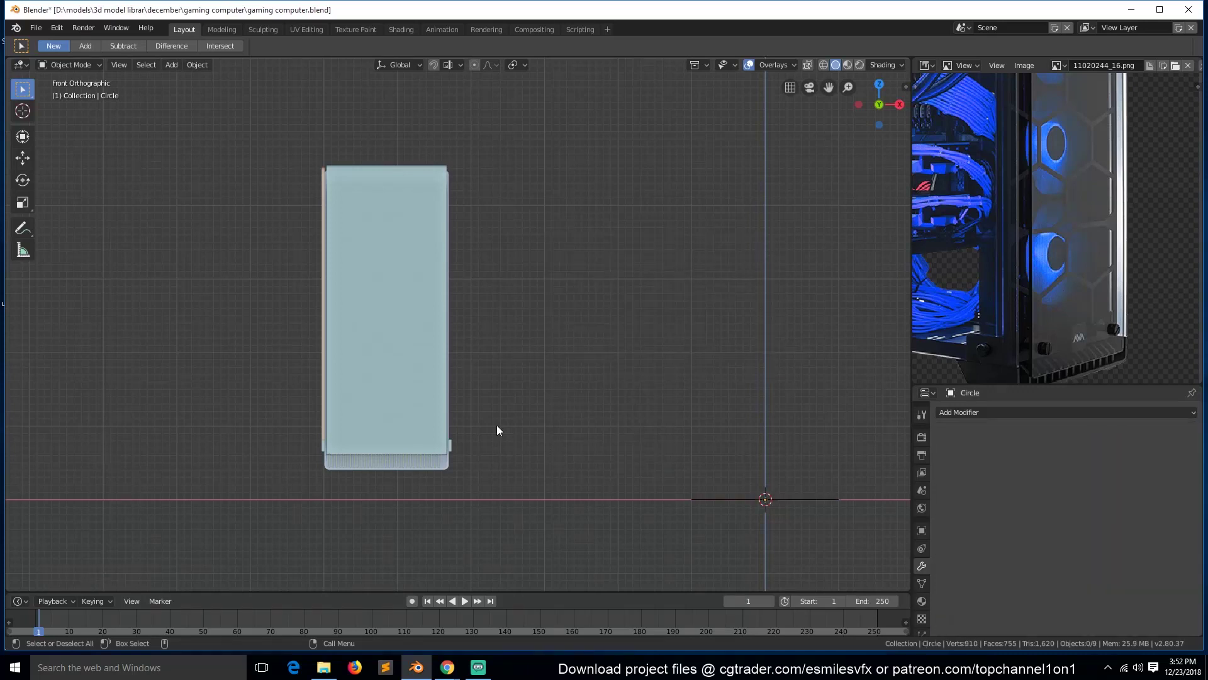
pyautogui.click(740, 499)
pyautogui.press('Delete')
# Step: Add a circle mesh with 6 vertices aligned to the front view and move it beside the case
pyautogui.hotkey('shift', 'a')
pyautogui.moveTo(579, 265)
pyautogui.click(624, 291)
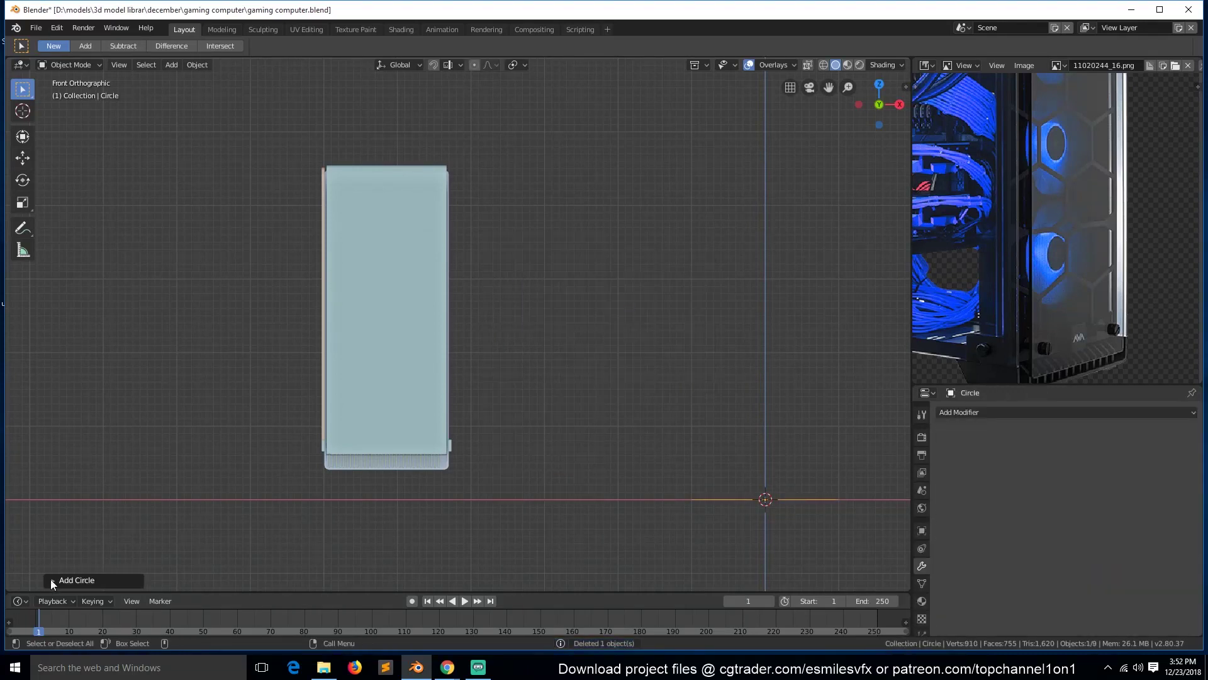
pyautogui.click(53, 581)
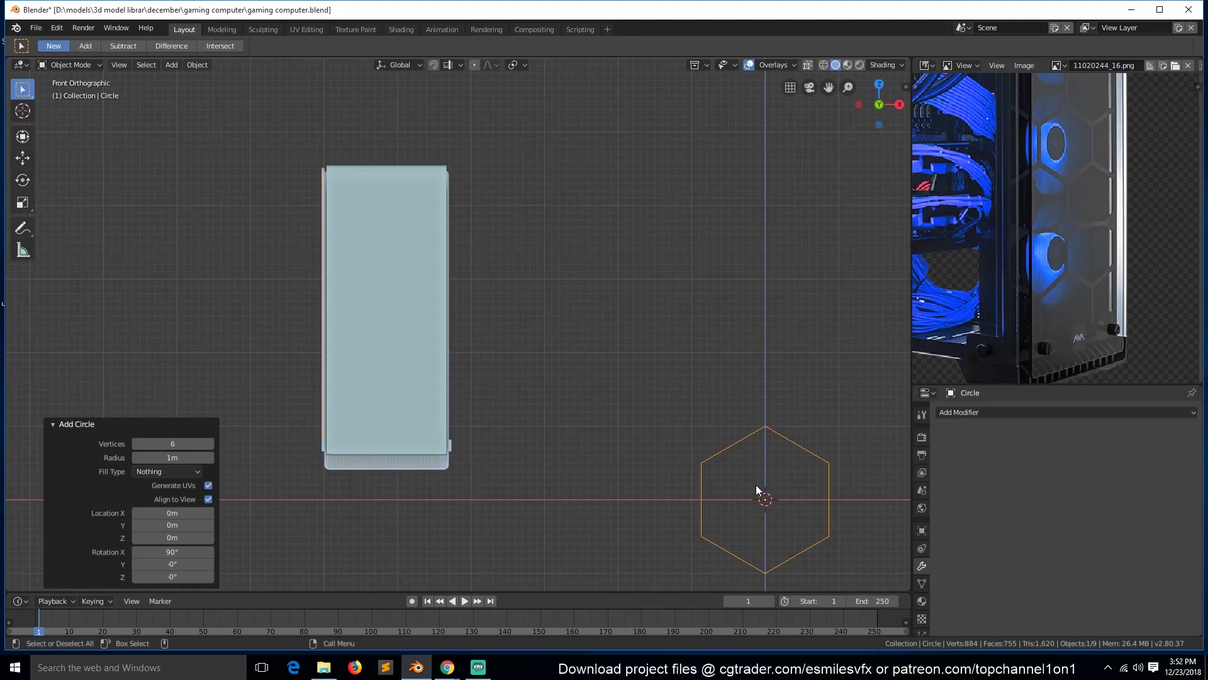
pyautogui.press('g')
pyautogui.click(527, 249)
# Step: Extrude the hexagon's edges in place and scale them to form a flat hexagonal ring
pyautogui.press('Tab')
pyautogui.press('e')
pyautogui.rightClick(664, 233)
pyautogui.press('s')
pyautogui.click(652, 234)
pyautogui.press('Tab')
pyautogui.click(1025, 412)
pyautogui.click(966, 217)
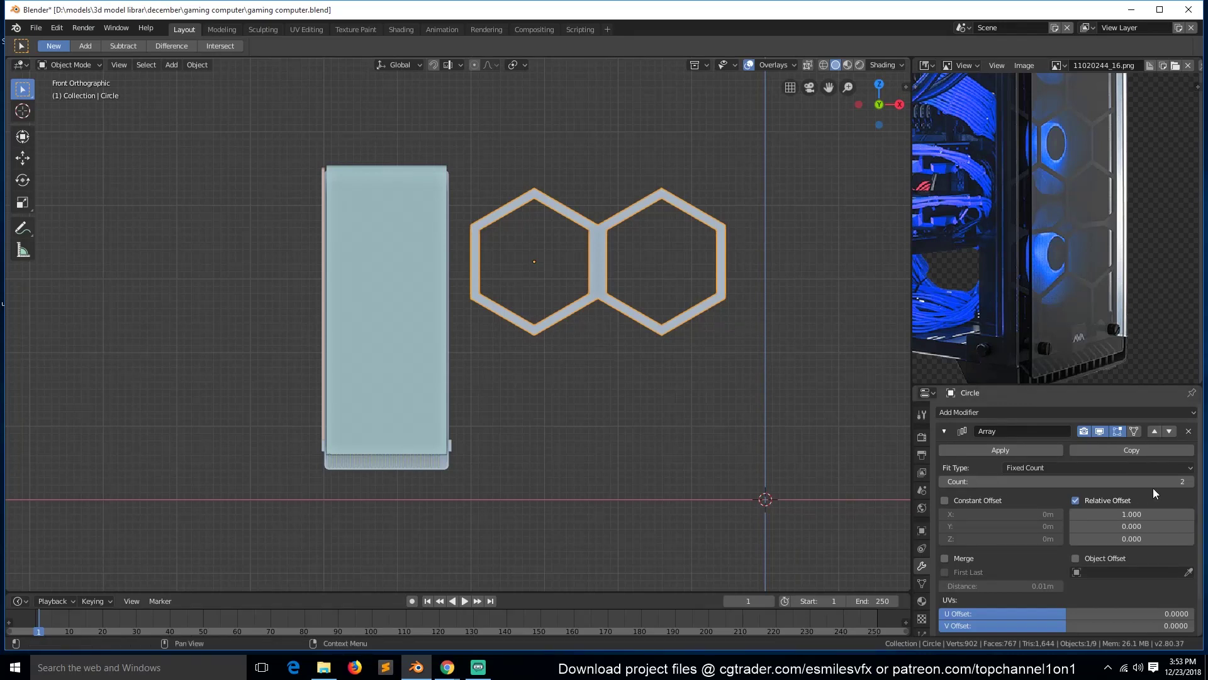
pyautogui.click(1187, 431)
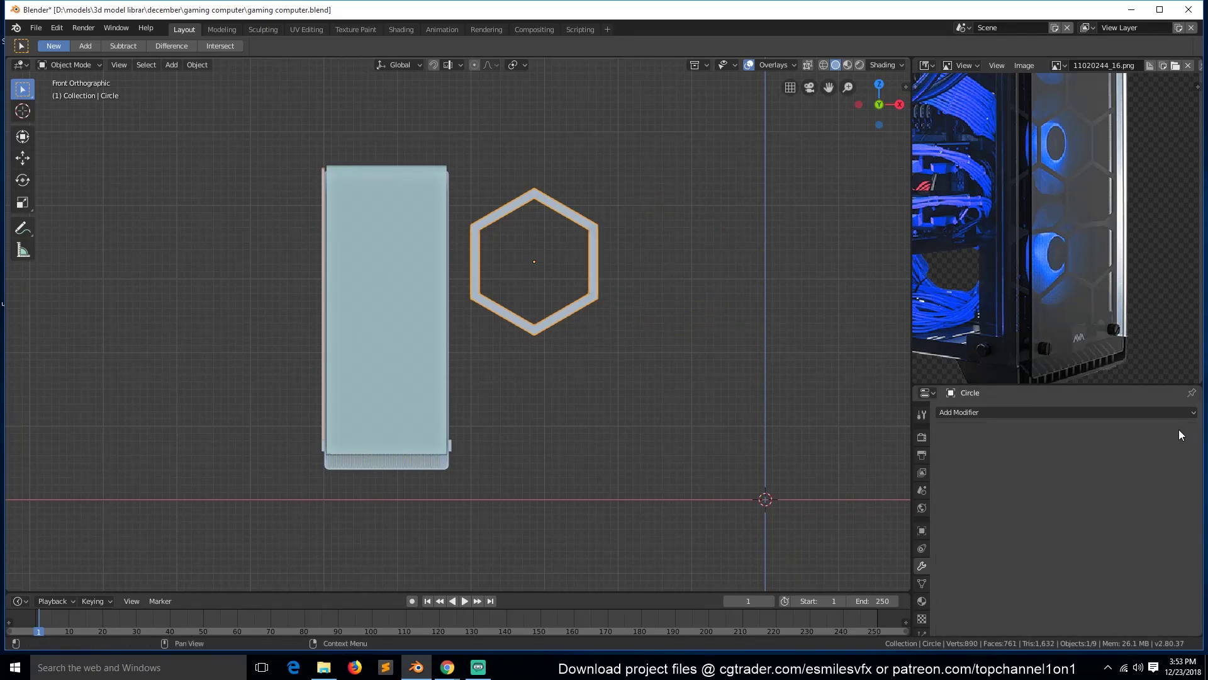
# Step: Add an Array modifier with a count of 3 to the hexagonal ring and scale it to 0.634
pyautogui.click(1089, 413)
pyautogui.click(938, 188)
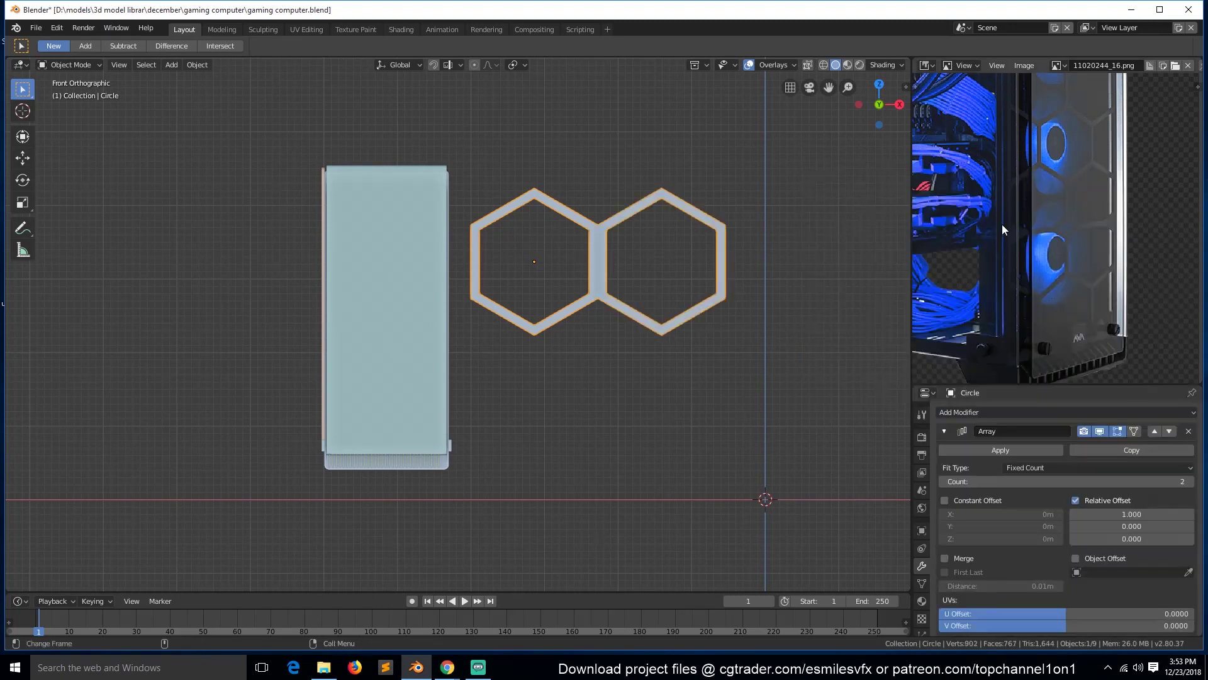
pyautogui.click(1188, 481)
pyautogui.press('s')
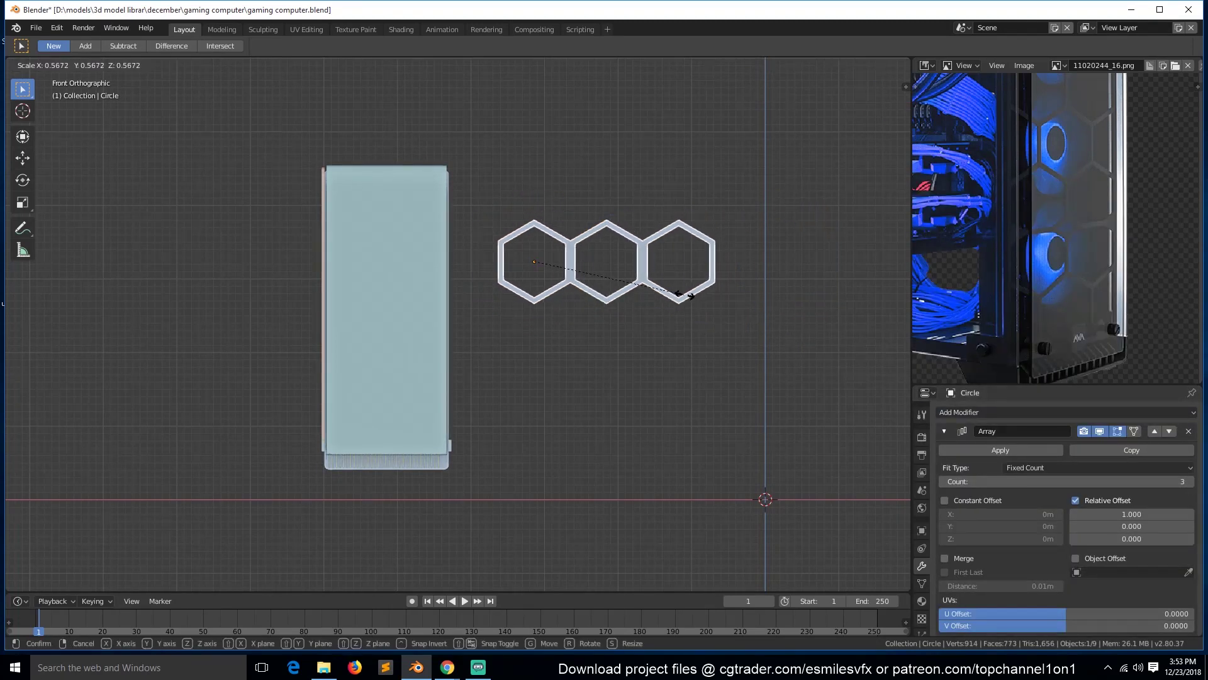
pyautogui.click(668, 287)
# Step: Set the hexagon array's relative X offset to 0.92 and enable merging of its copies
pyautogui.click(945, 431)
pyautogui.click(944, 431)
pyautogui.moveTo(1132, 514); pyautogui.dragTo(1120, 514)
pyautogui.click(965, 558)
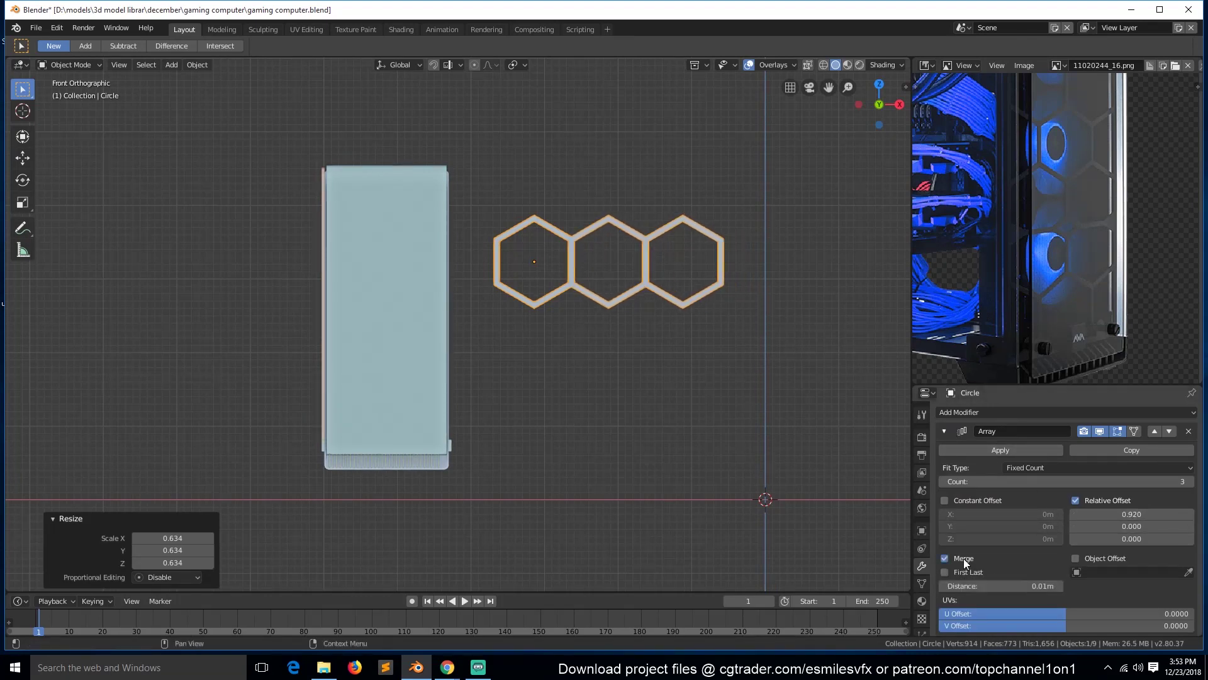
pyautogui.click(944, 431)
pyautogui.scroll(-1, 1020, 214)
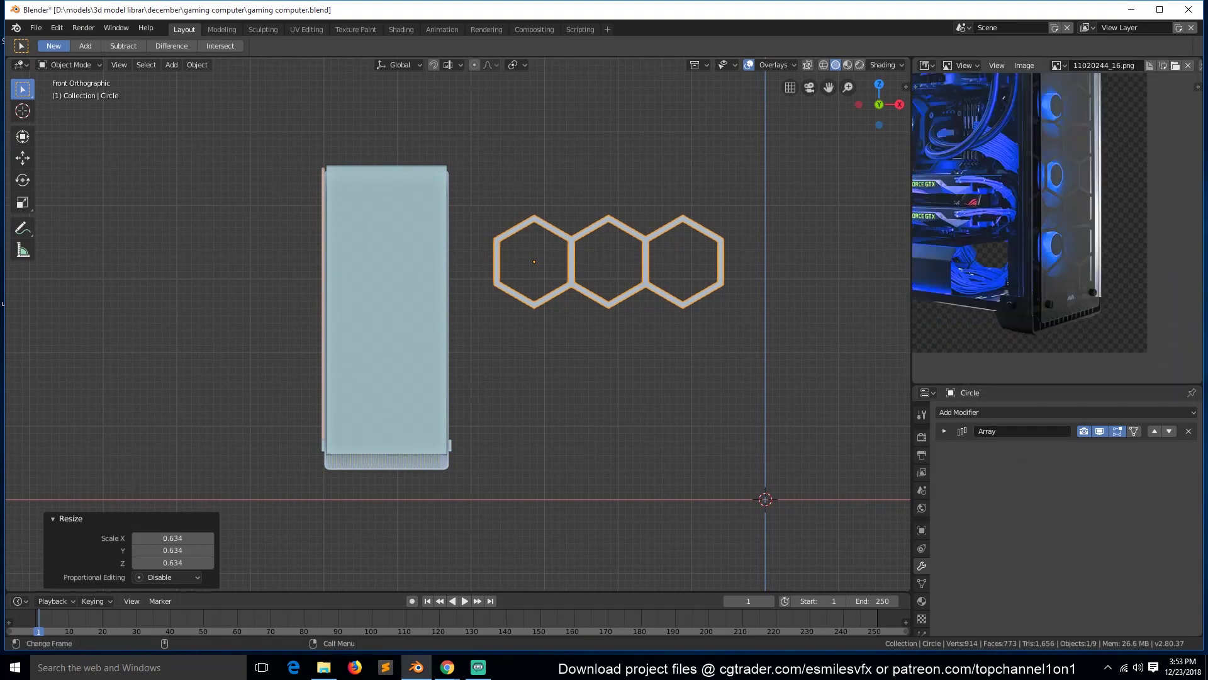
# Step: Scale the hexagon row down further and place it next to the case's upper edge
pyautogui.press('s')
pyautogui.click(668, 278)
pyautogui.press('g')
pyautogui.click(618, 215)
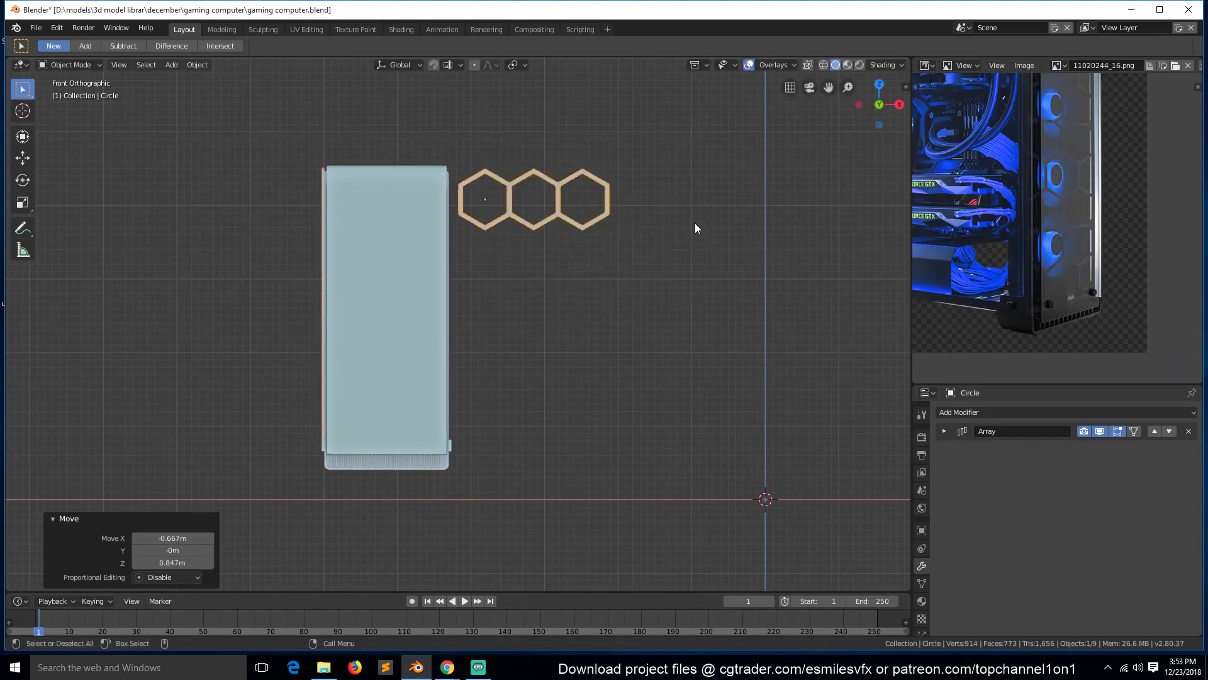
# Step: Duplicate the Array modifier and set the copy's relative offset to 0.15 in X and -0.96 in Y for staggered rows
pyautogui.scroll(1, 1093, 197)
pyautogui.click(945, 432)
pyautogui.click(1147, 451)
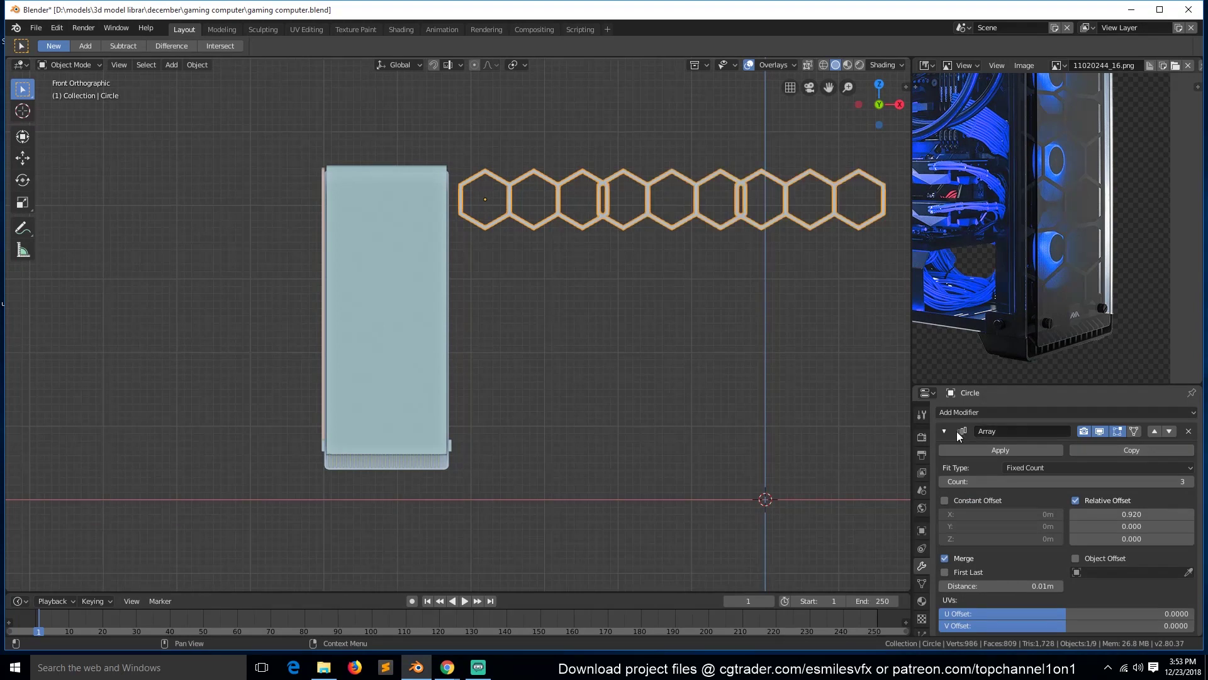
pyautogui.click(945, 432)
pyautogui.press('BackSpace')
pyautogui.moveTo(1126, 549)
pyautogui.mouseDown()
pyautogui.moveTo(1154, 549)
pyautogui.moveTo(1124, 549)
pyautogui.moveTo(1136, 536)
pyautogui.mouseUp()
pyautogui.scroll(3, 783, 219)
pyautogui.moveTo(829, 88); pyautogui.dragTo(777, 240)
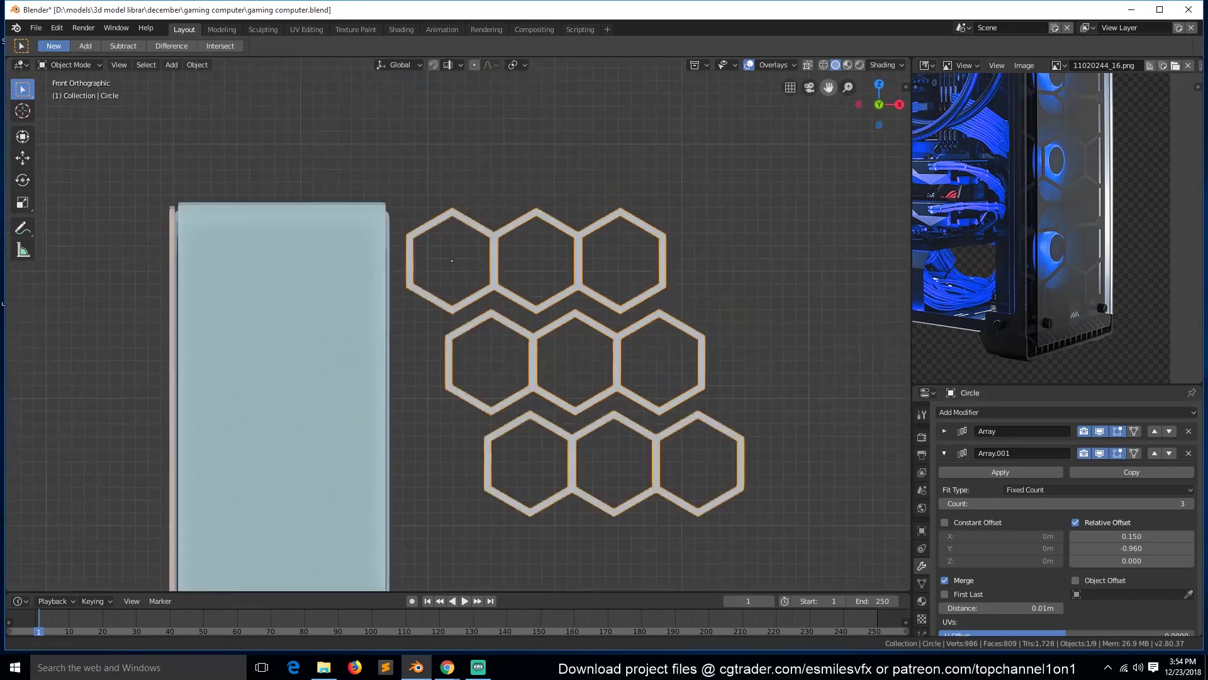
# Step: Try a relative offset of -0.75 on the second array, and remove that modifier
pyautogui.moveTo(1127, 548)
pyautogui.mouseDown()
pyautogui.moveTo(1137, 548)
pyautogui.moveTo(1128, 536)
pyautogui.moveTo(1159, 534)
pyautogui.moveTo(1134, 549)
pyautogui.moveTo(1137, 536)
pyautogui.mouseUp()
pyautogui.scroll(5, 730, 346)
pyautogui.click(1157, 536)
pyautogui.write('-0.75')
pyautogui.scroll(1, 823, 405)
pyautogui.click(1188, 453)
# Step: Try applying the remaining array and selecting an edge loop at the hexagons' shared border, and revert the application
pyautogui.scroll(-3, 643, 285)
pyautogui.press('Tab')
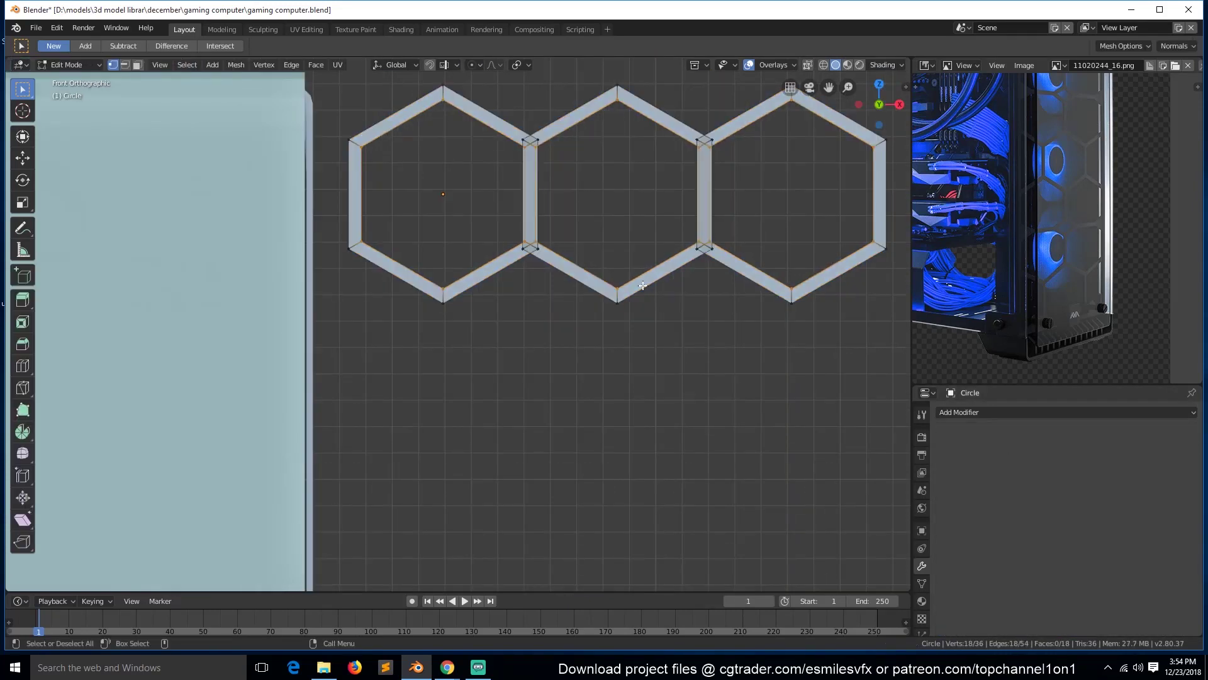
pyautogui.keyDown('alt'); pyautogui.click(522, 160); pyautogui.keyUp('alt')
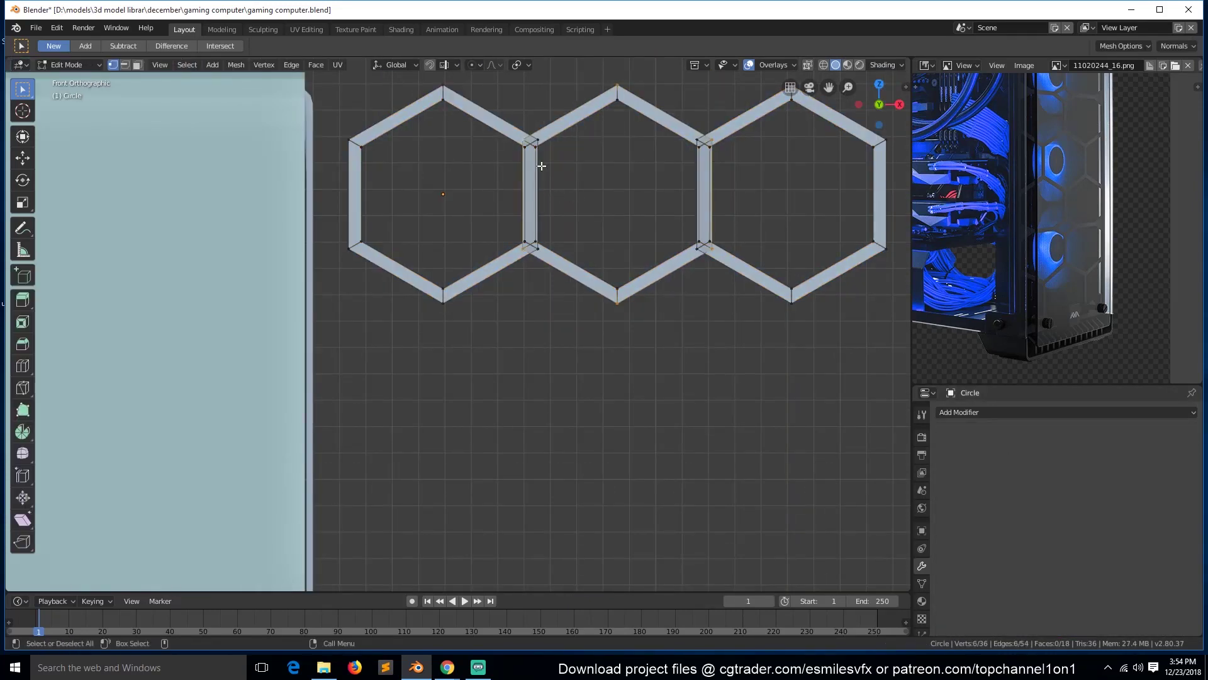
pyautogui.press('Tab')
pyautogui.press('Tab')
pyautogui.press('Tab')
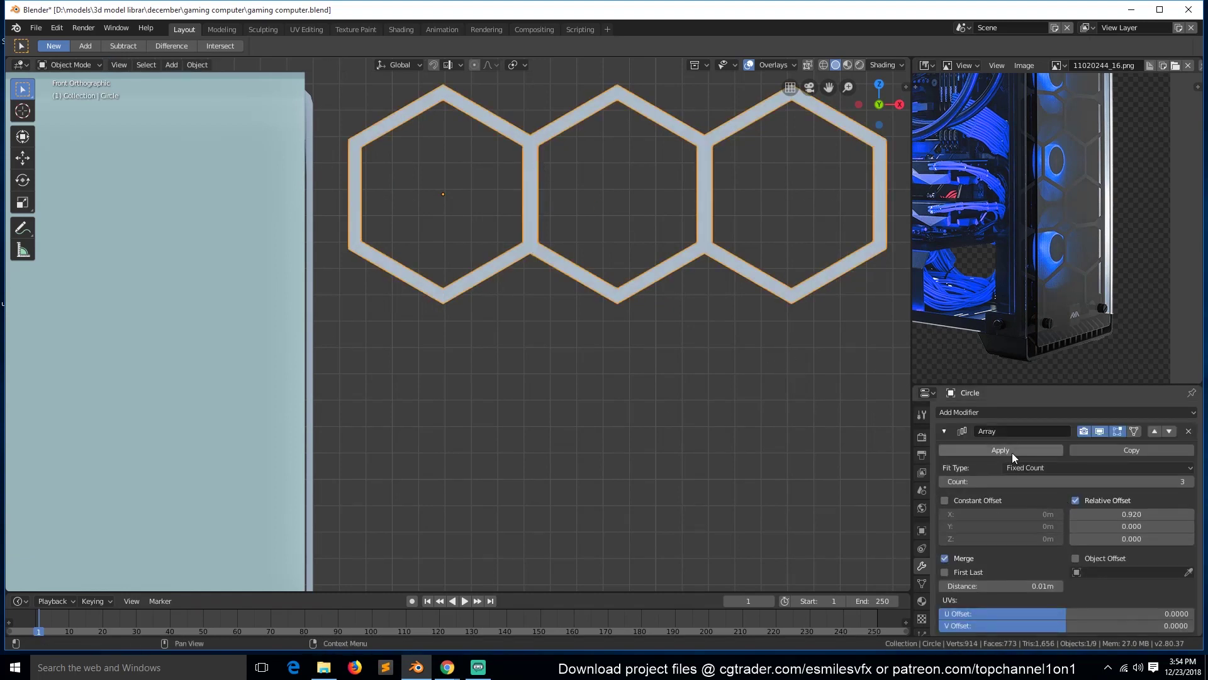
# Step: Remove the Array modifier and duplicate the hexagonal ring along the X axis, placing the copy against the original
pyautogui.click(1188, 431)
pyautogui.press('Tab')
pyautogui.press('g')
pyautogui.press('x')
pyautogui.keyDown('ctrl'); pyautogui.click(706, 217); pyautogui.keyUp('ctrl')
pyautogui.press('g')
pyautogui.press('x')
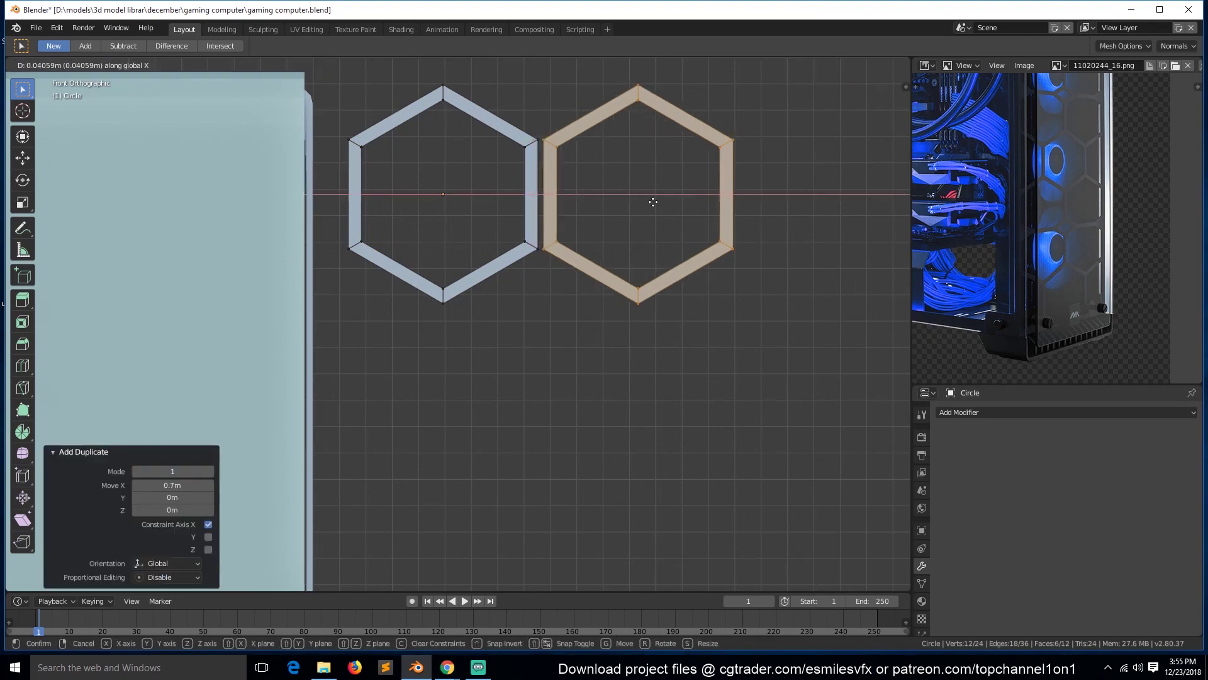
pyautogui.keyDown('ctrl'); pyautogui.click(524, 175); pyautogui.keyUp('ctrl')
# Step: Select the vertices on the two hexagons' shared outer edge and scale them to 0 along X
pyautogui.click(535, 226)
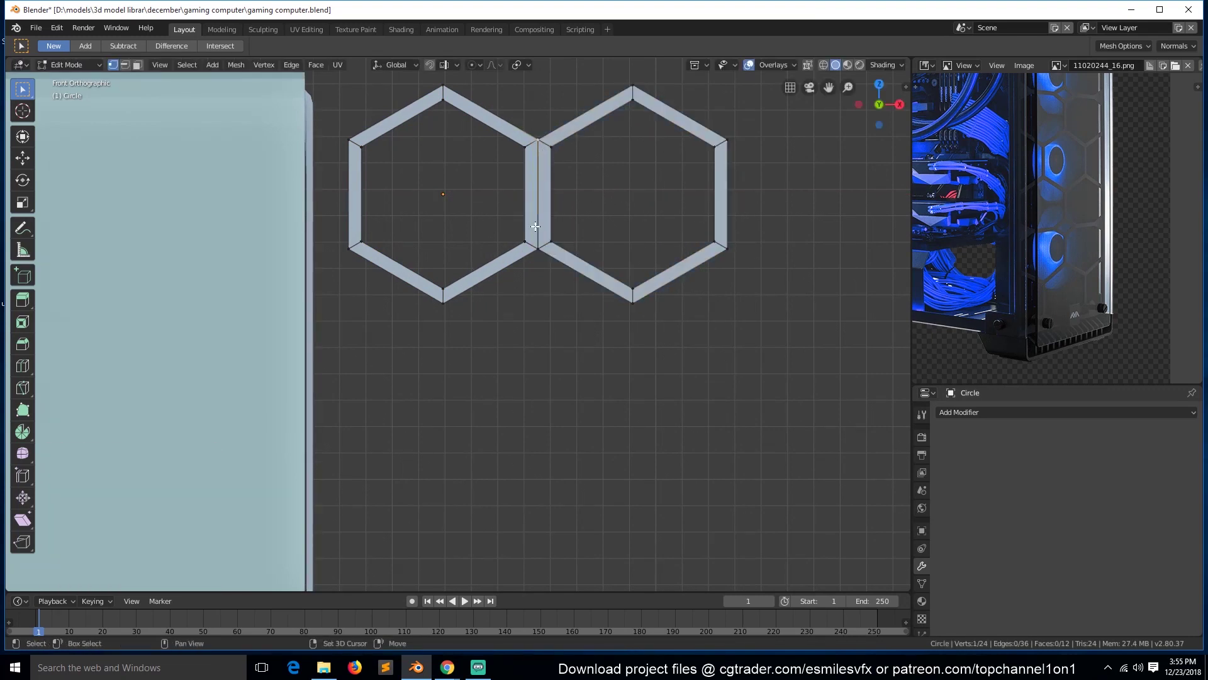
pyautogui.scroll(3, 545, 141)
pyautogui.hotkey('alt', 'z')
pyautogui.moveTo(454, 210); pyautogui.dragTo(473, 452)
pyautogui.press('s')
pyautogui.press('x')
pyautogui.press('0')
pyautogui.press('Return')
# Step: Merge the overlapping vertices between the two hexagons and return to solid shading
pyautogui.rightClick(482, 390)
pyautogui.click(483, 419)
pyautogui.hotkey('shift', 'z')
pyautogui.click(531, 346)
pyautogui.scroll(-5, 526, 353)
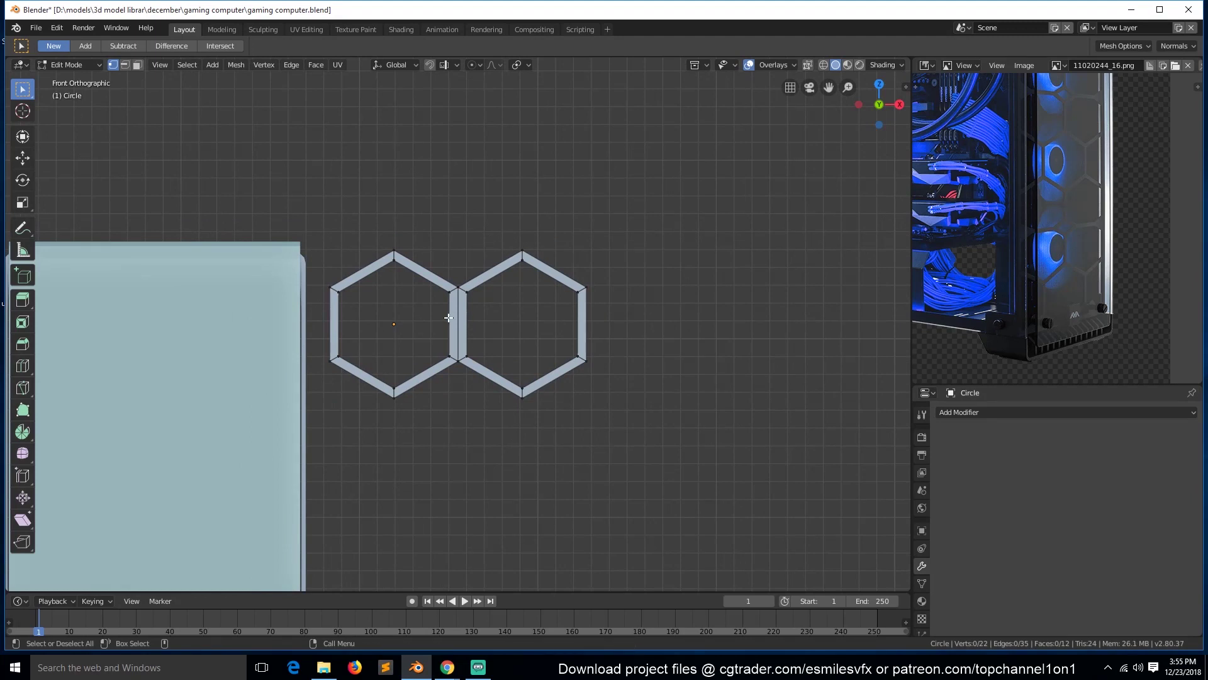
# Step: Duplicate the left half of the first hexagon about 1.47 m along X and align it with the second hexagon's outer edge
pyautogui.press('z')
pyautogui.click(403, 276)
pyautogui.keyDown('ctrl'); pyautogui.click(356, 368); pyautogui.keyUp('ctrl')
pyautogui.hotkey('shift', 'd')
pyautogui.press('x')
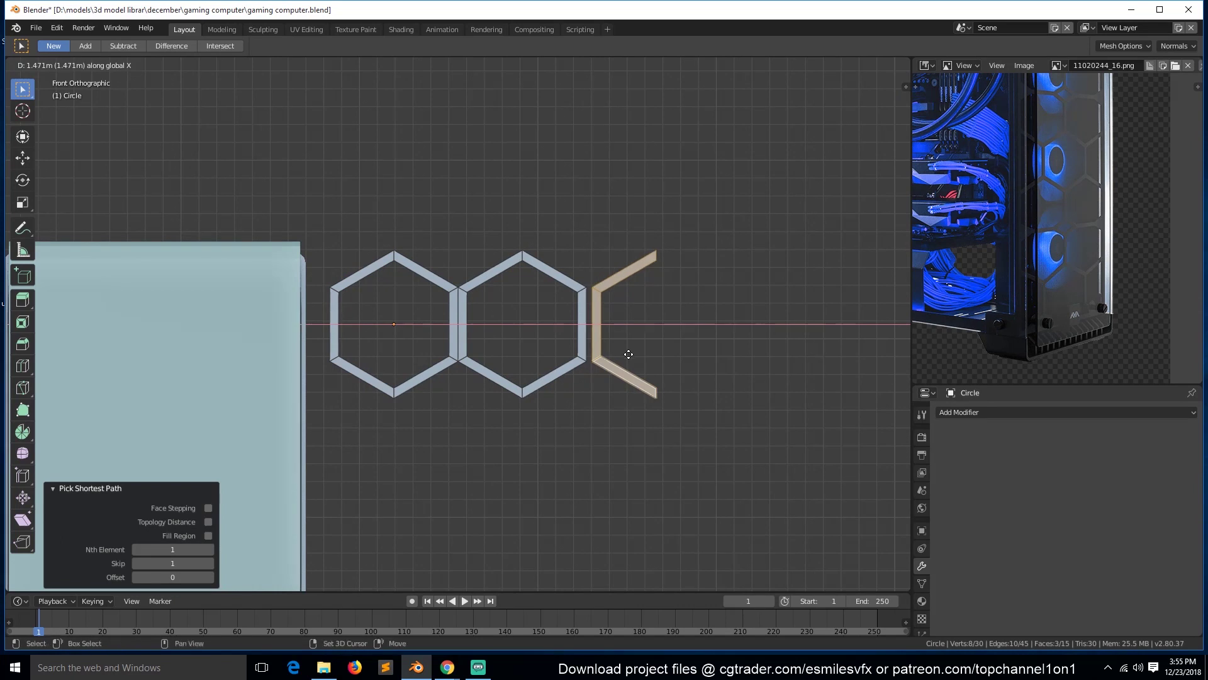
pyautogui.click(627, 352)
pyautogui.scroll(3, 628, 355)
pyautogui.press('KP_1')
pyautogui.press('g')
pyautogui.press('x')
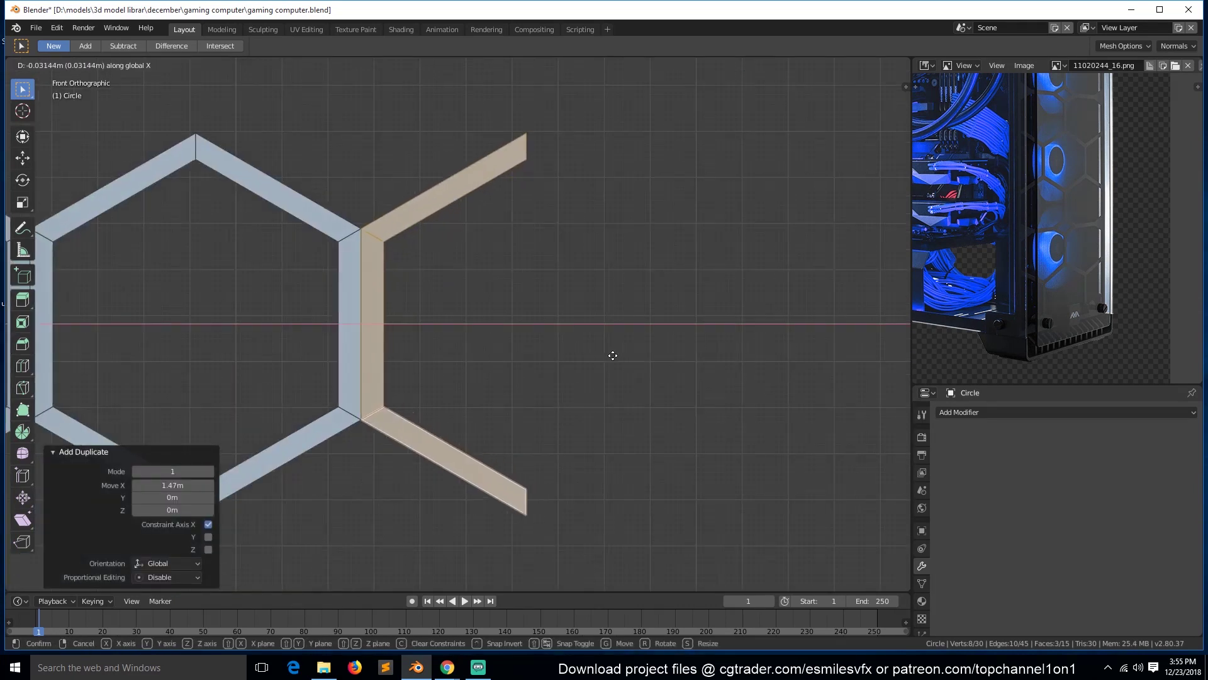
pyautogui.click(389, 260)
# Step: Scale the vertices on the new shared edge to 0 along X and merge the overlapping ones
pyautogui.hotkey('alt', 'a')
pyautogui.press('z')
pyautogui.moveTo(356, 194); pyautogui.dragTo(370, 494)
pyautogui.press('s')
pyautogui.press('x')
pyautogui.press('0')
pyautogui.press('Return')
pyautogui.rightClick(491, 243)
pyautogui.click(491, 243)
pyautogui.hotkey('alt', 'a')
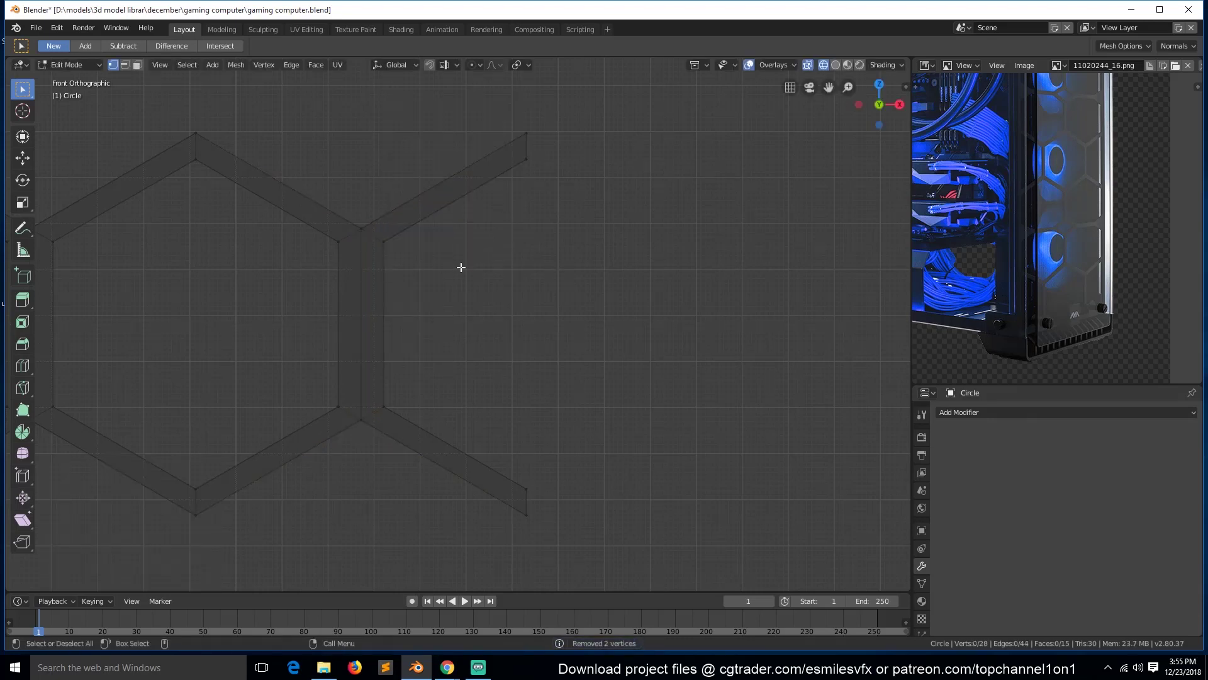
# Step: Return to solid shading and delete the outer left half of the first hexagon
pyautogui.press('z')
pyautogui.click(617, 275)
pyautogui.scroll(-3, 560, 277)
pyautogui.press('z')
pyautogui.click(632, 274)
pyautogui.scroll(-3, 491, 288)
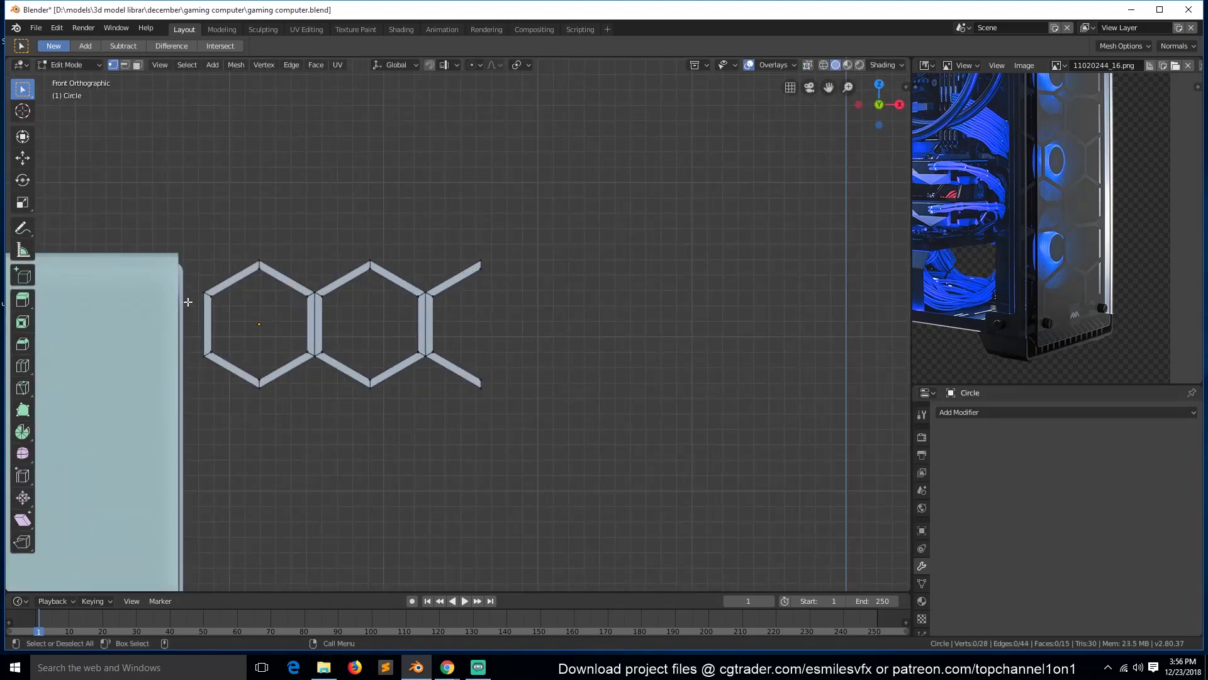
pyautogui.press('x')
pyautogui.click(330, 311)
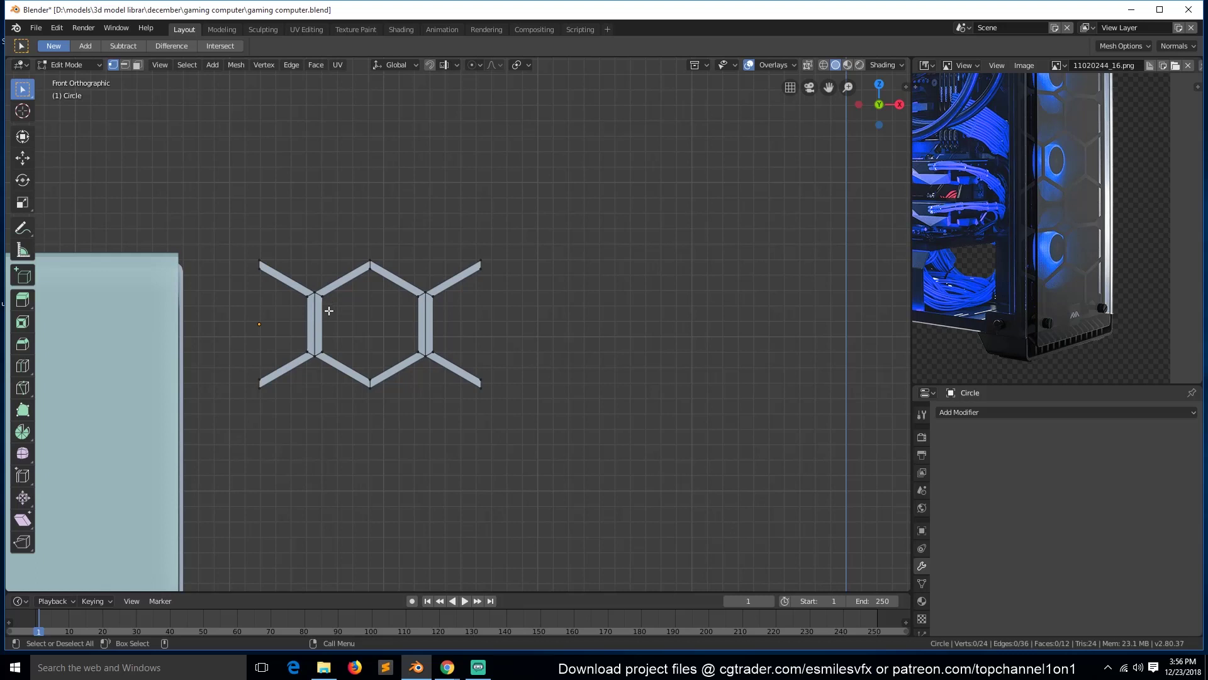
# Step: Save the file, then scale the two side edges of the right vertical strut to about 0.6 along X
pyautogui.press('a')
pyautogui.hotkey('ctrl', 's')
pyautogui.scroll(6, 378, 315)
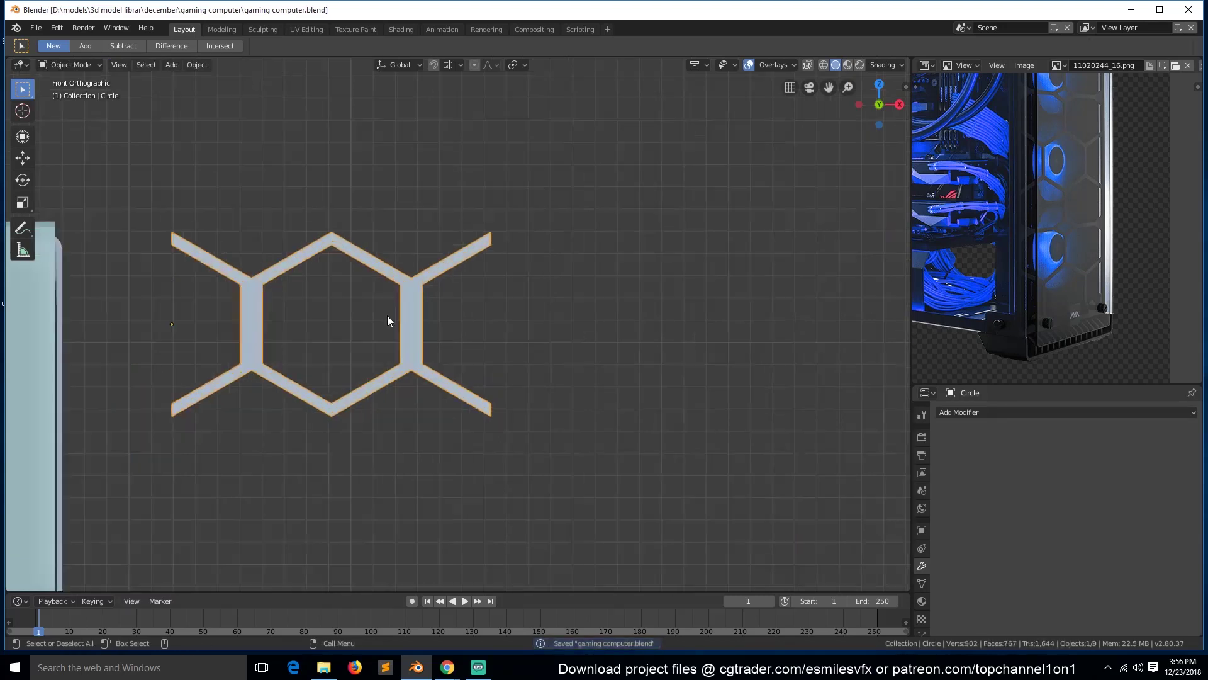
pyautogui.hotkey('alt', 'a')
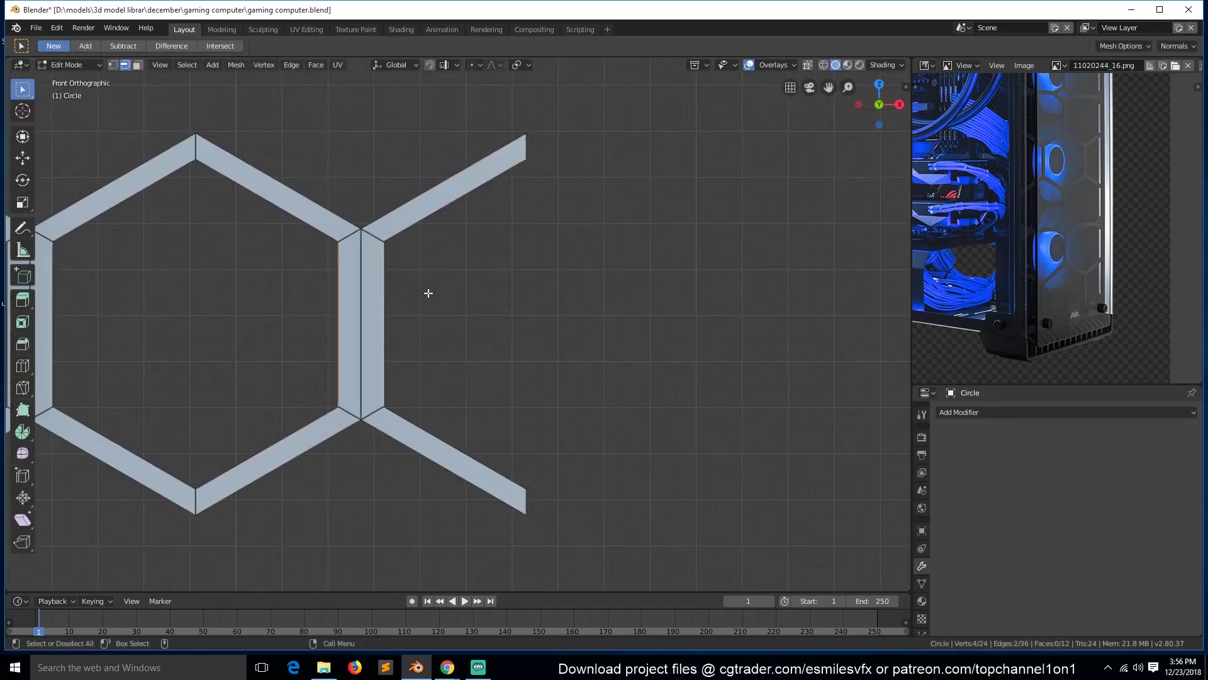
pyautogui.press('s')
pyautogui.press('x')
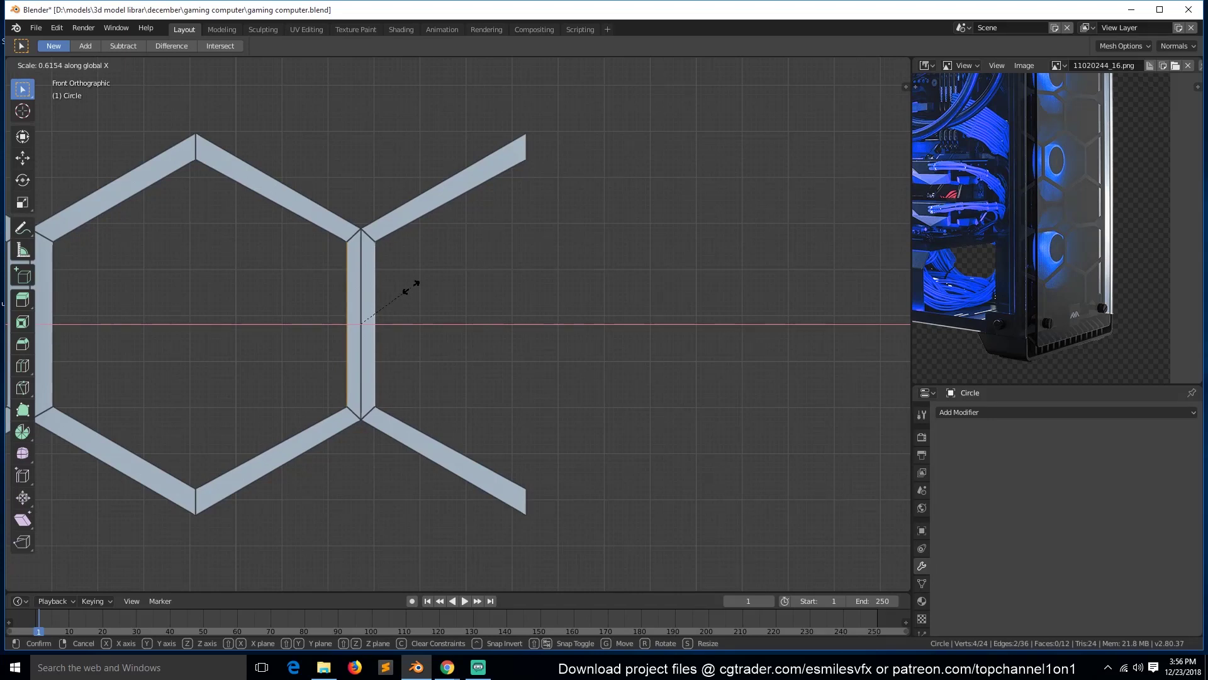
pyautogui.click(406, 286)
pyautogui.scroll(-5, 432, 296)
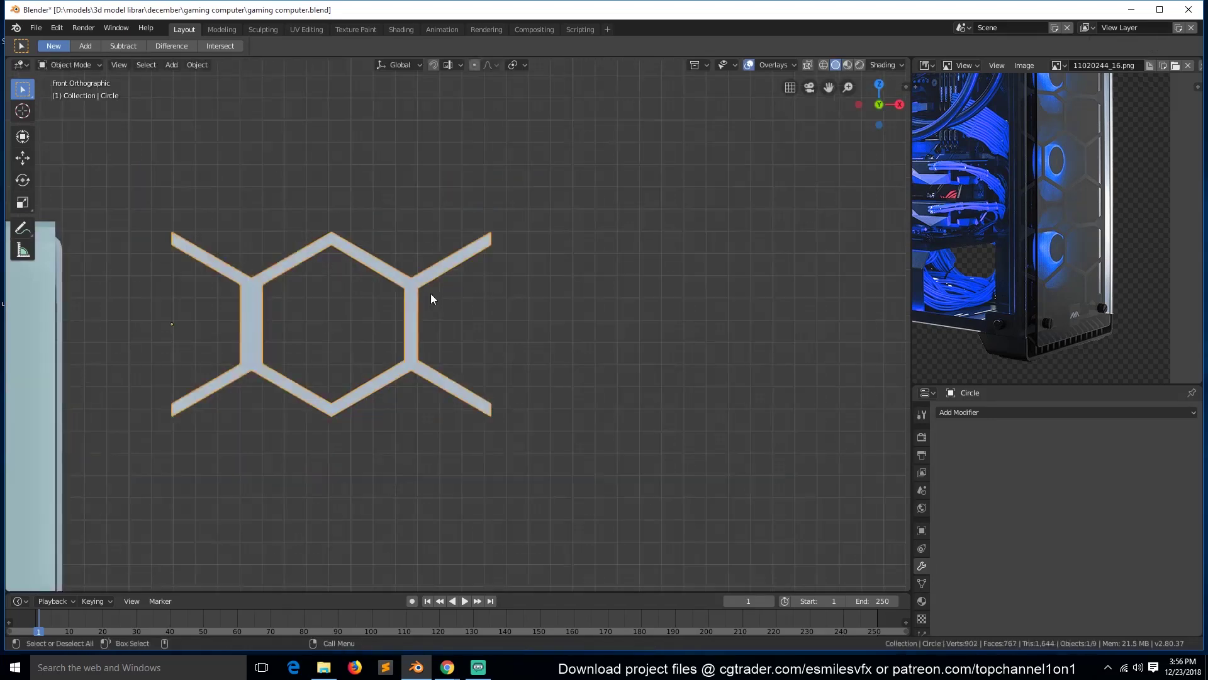
# Step: Delete the vertices of the left half of the pattern in wireframe view, keeping the part around the narrowed strut
pyautogui.hotkey('shift', 'z')
pyautogui.moveTo(216, 208); pyautogui.dragTo(323, 424)
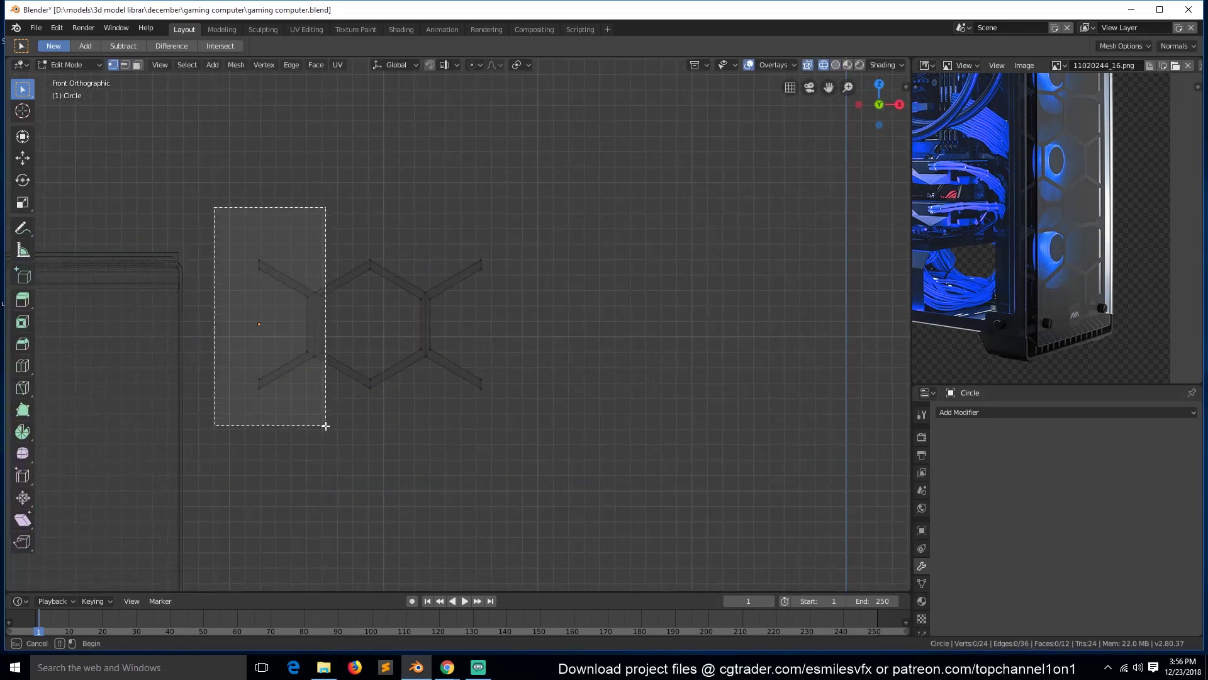
pyautogui.press('c')
pyautogui.press('x')
pyautogui.click(331, 323)
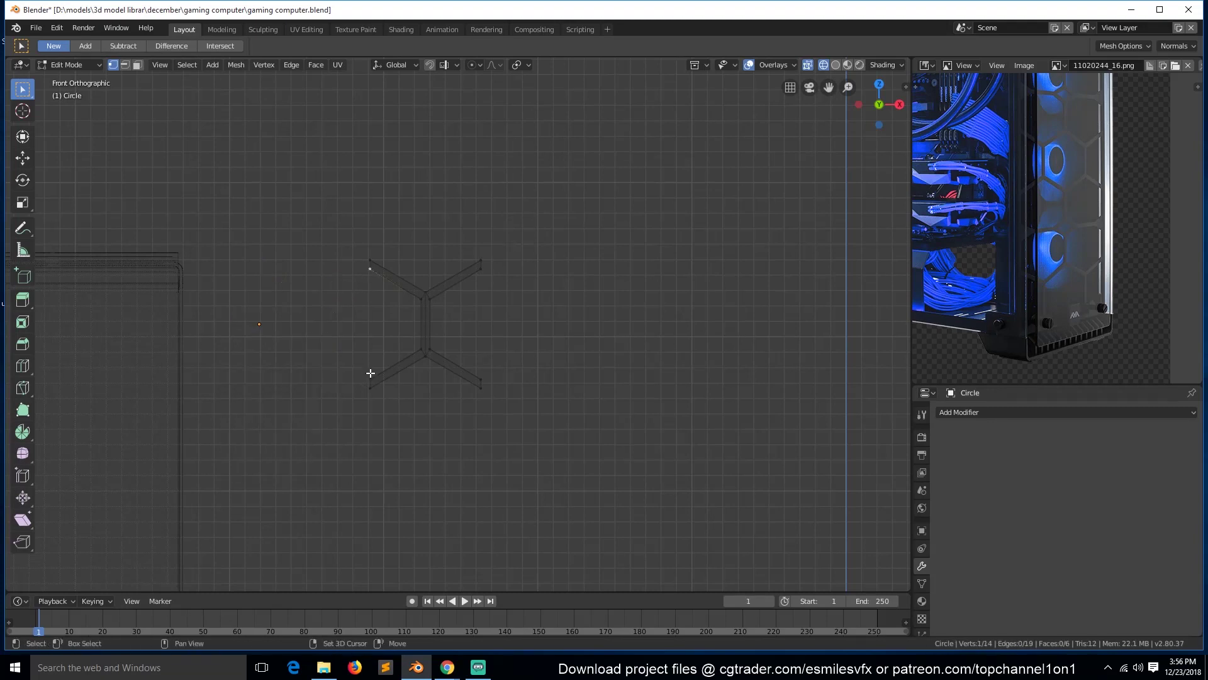
# Step: Snap the 3D cursor midway between the open left ends, set the object's origin to it, and save the file
pyautogui.hotkey('ctrl', 'Tab')
pyautogui.click(399, 418)
pyautogui.rightClick(385, 332)
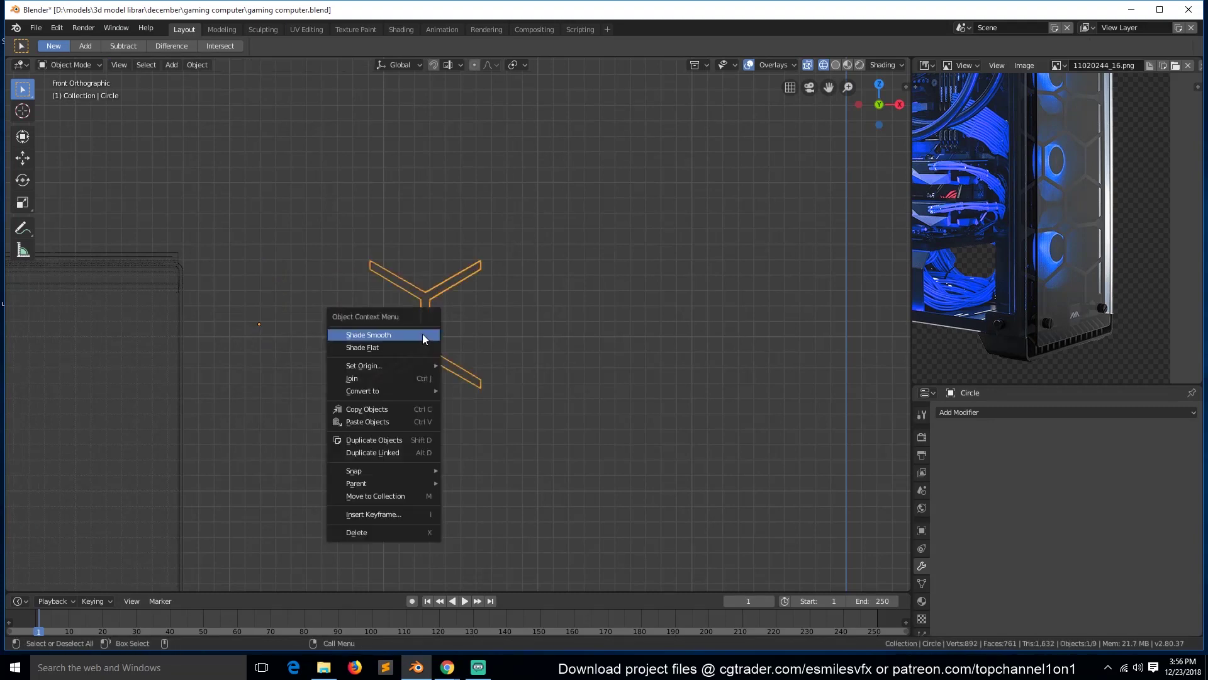
pyautogui.moveTo(464, 360)
pyautogui.click(504, 390)
pyautogui.hotkey('ctrl', 's')
# Step: Add a Mirror modifier on the X axis to the half pattern, return to solid shading and save the file
pyautogui.click(980, 412)
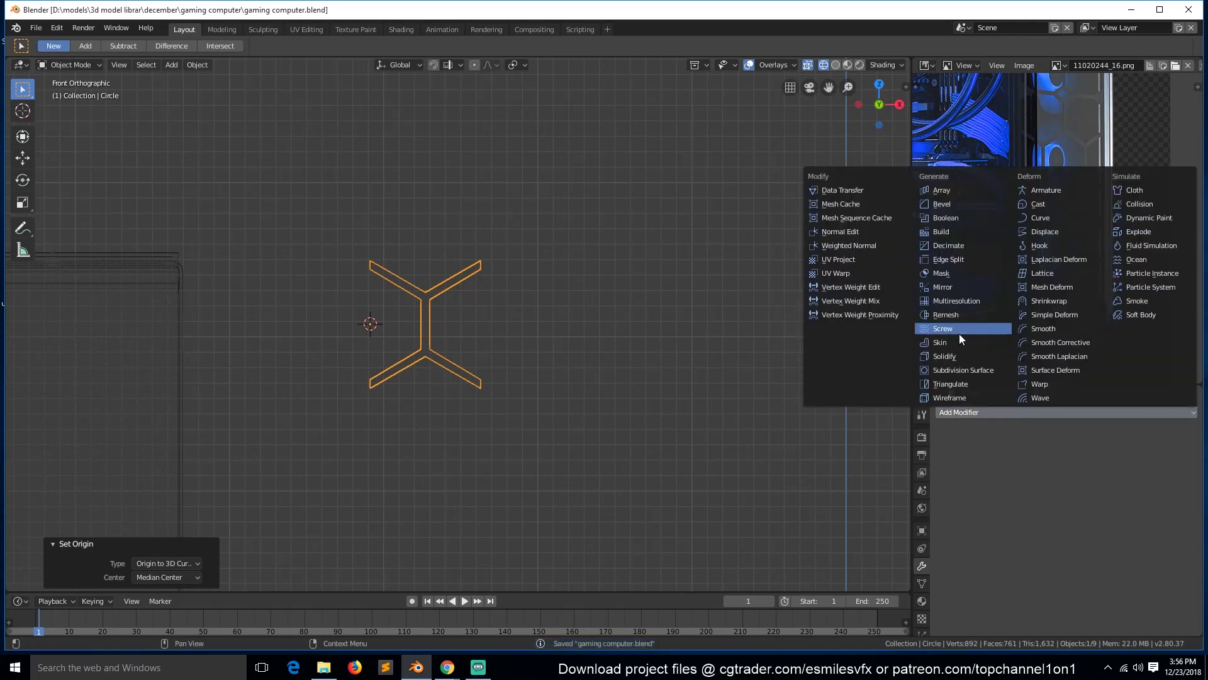
pyautogui.click(943, 287)
pyautogui.click(719, 417)
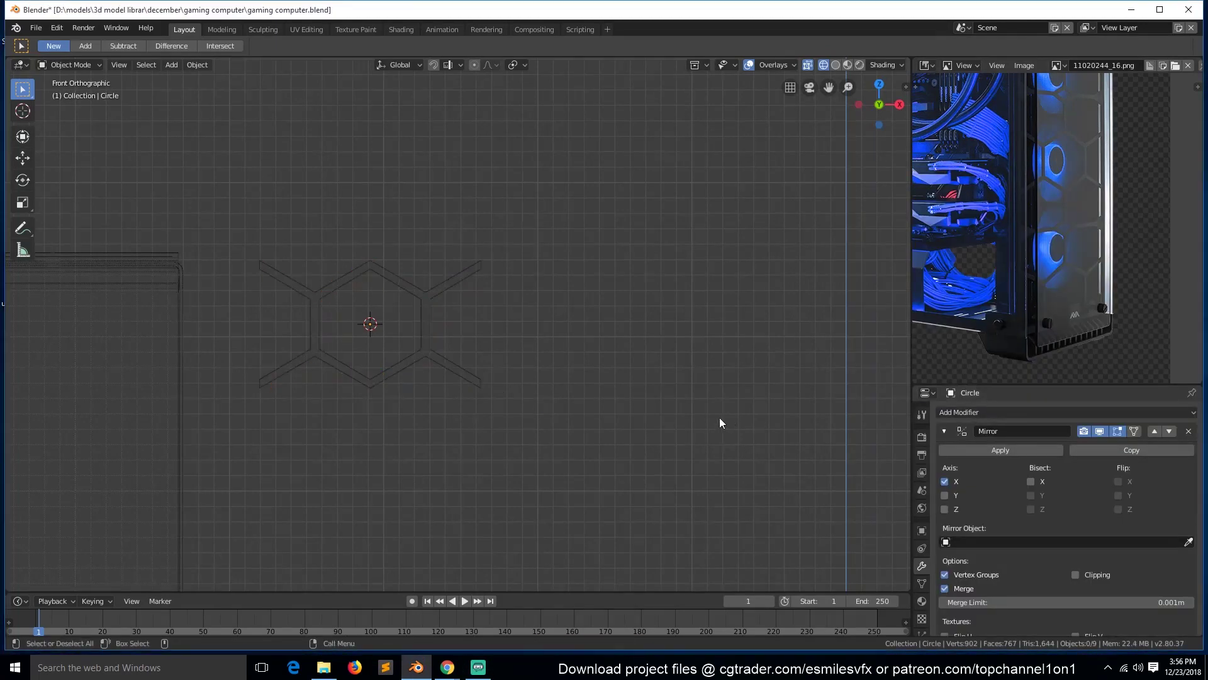
pyautogui.scroll(3, 482, 325)
pyautogui.hotkey('shift', 'z')
pyautogui.hotkey('ctrl', 's')
# Step: Duplicate the whole half pattern about 0.37 m left and 0.62 m down, beneath the hexagon's lower corner
pyautogui.click(406, 348)
pyautogui.scroll(-1, 406, 349)
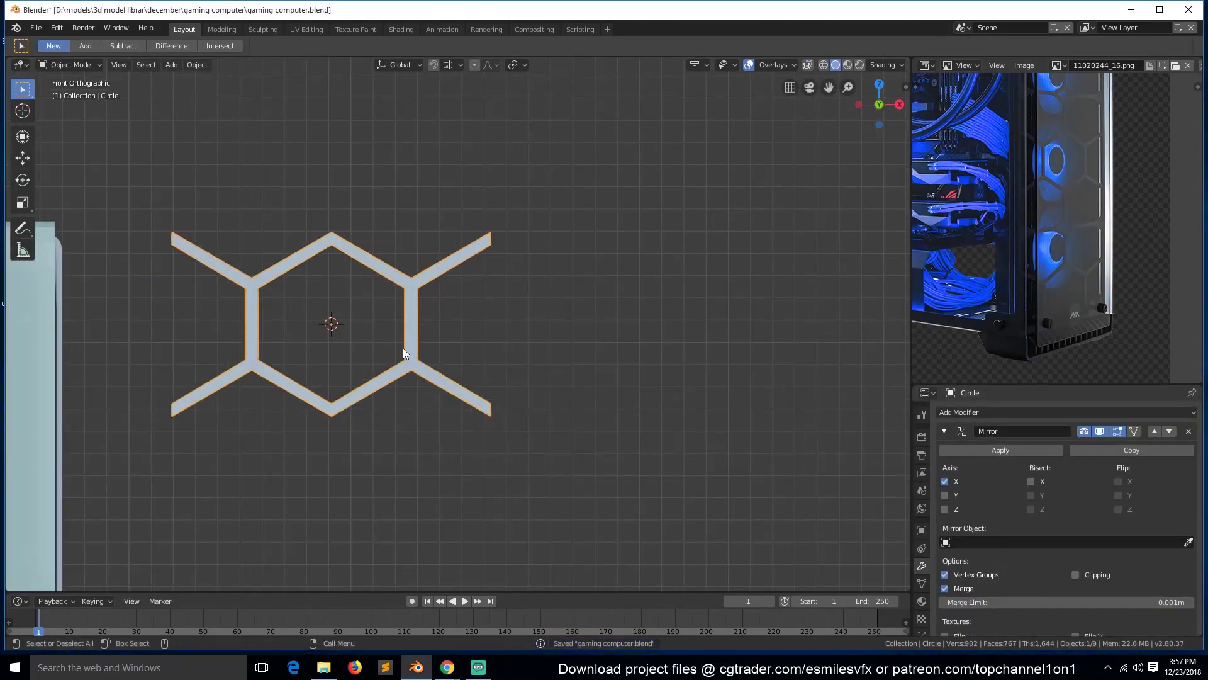
pyautogui.press('Tab')
pyautogui.press('a')
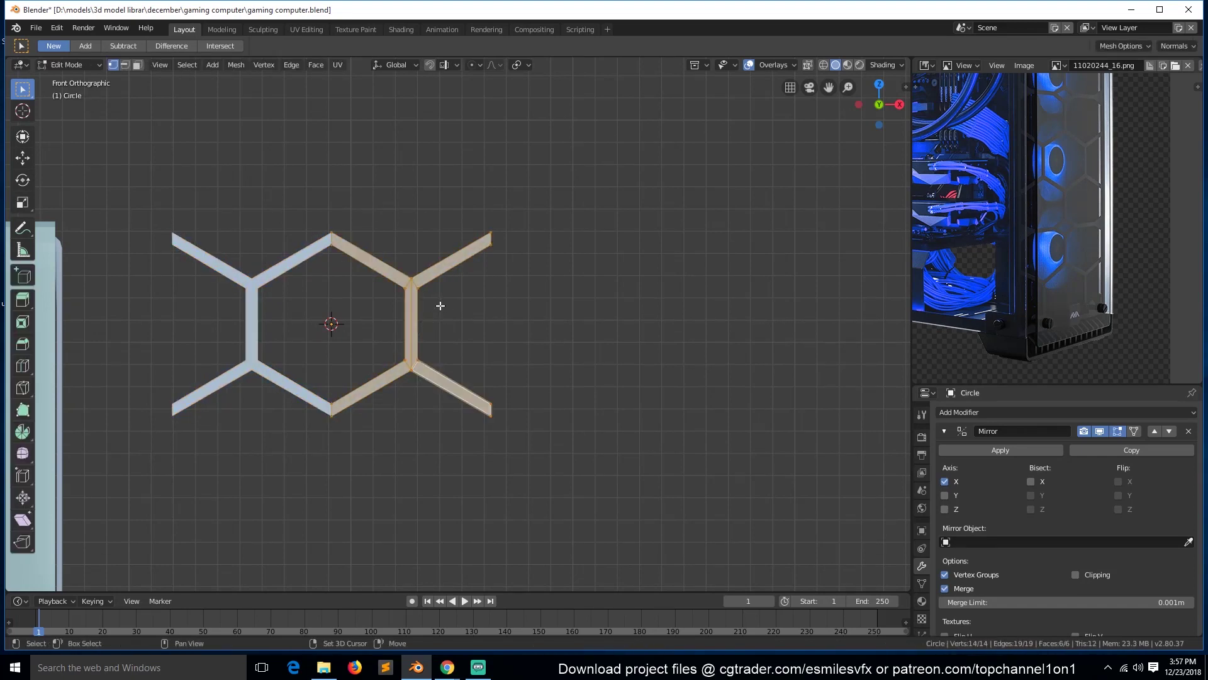
pyautogui.hotkey('shift', 'd')
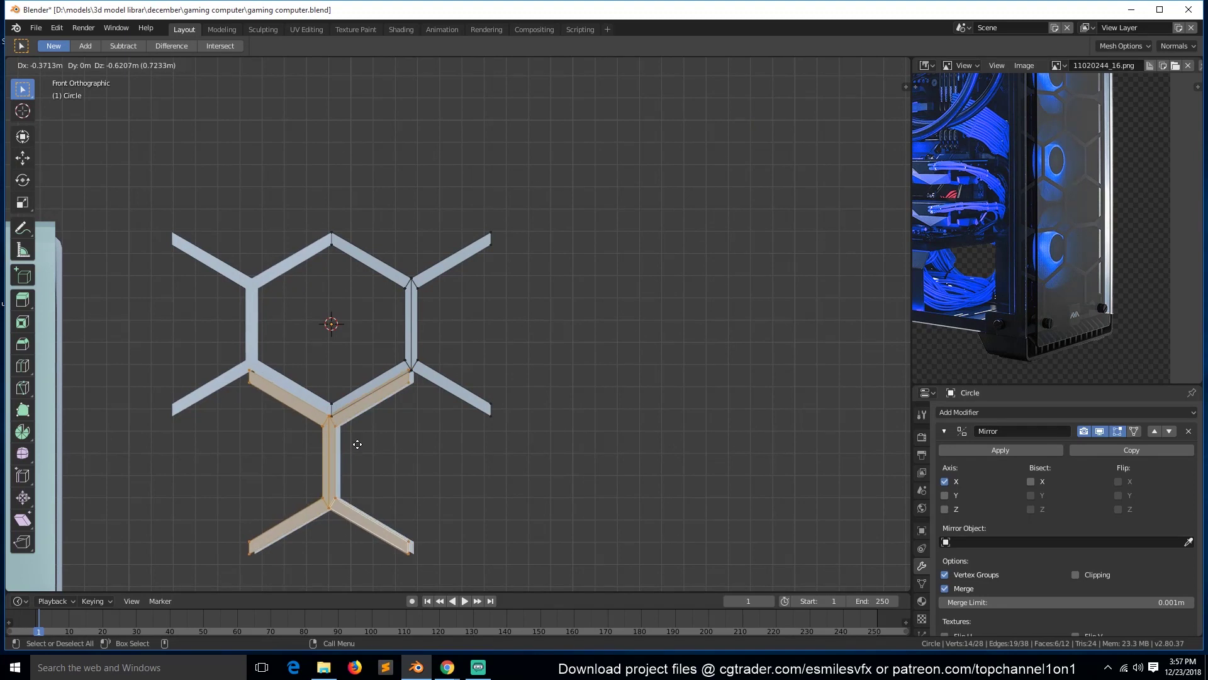
pyautogui.click(356, 445)
# Step: Fine-position the duplicated piece so its upper junction meets the hexagon's lower outer corner
pyautogui.keyDown('shift'); pyautogui.moveTo(346, 437); pyautogui.dragTo(475, 299, button='middle'); pyautogui.keyUp('shift')
pyautogui.scroll(6, 466, 296)
pyautogui.press('g')
pyautogui.click(477, 300)
pyautogui.scroll(-2, 496, 255)
pyautogui.moveTo(500, 245); pyautogui.dragTo(502, 243, button='middle')
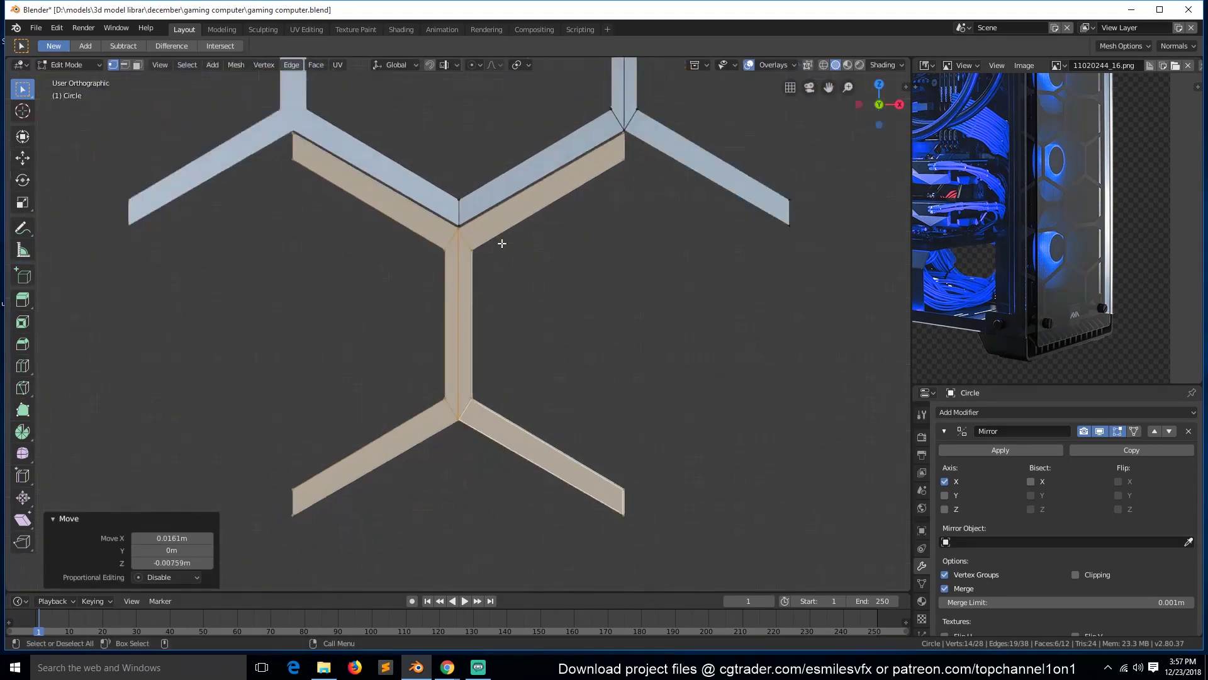
pyautogui.press('KP_1')
pyautogui.scroll(8, 534, 208)
pyautogui.keyDown('shift'); pyautogui.moveTo(829, 87); pyautogui.dragTo(745, 445, button='middle'); pyautogui.keyUp('shift')
pyautogui.scroll(3, 589, 130)
pyautogui.press('g')
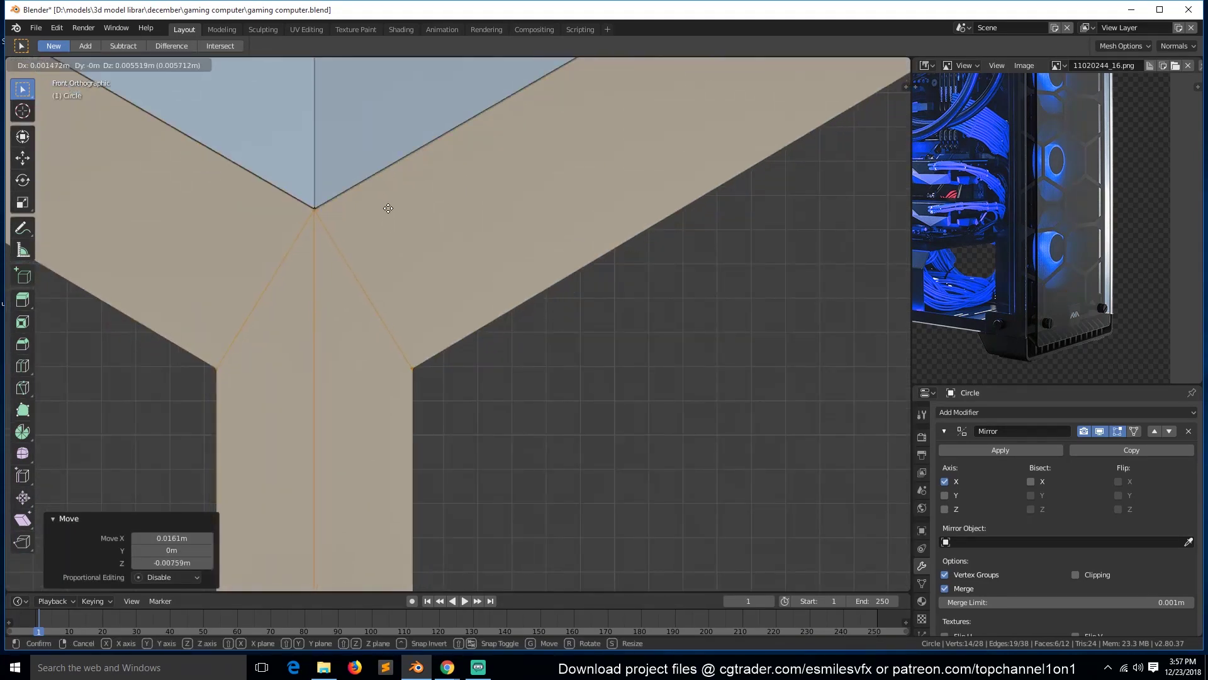
pyautogui.click(389, 214)
pyautogui.scroll(-12, 389, 217)
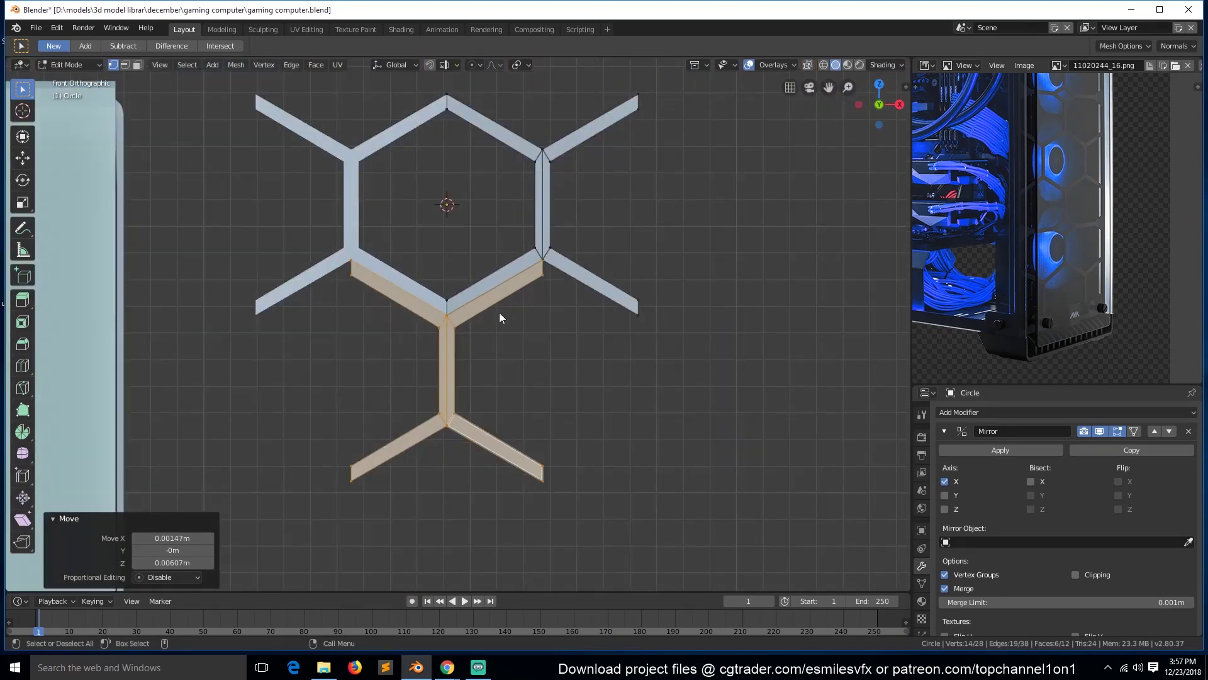
# Step: Delete the duplicate's two upper arm faces that run alongside the hexagon's lower sides
pyautogui.scroll(2, 389, 293)
pyautogui.press('3')
pyautogui.click(389, 294)
pyautogui.press('x')
pyautogui.click(531, 356)
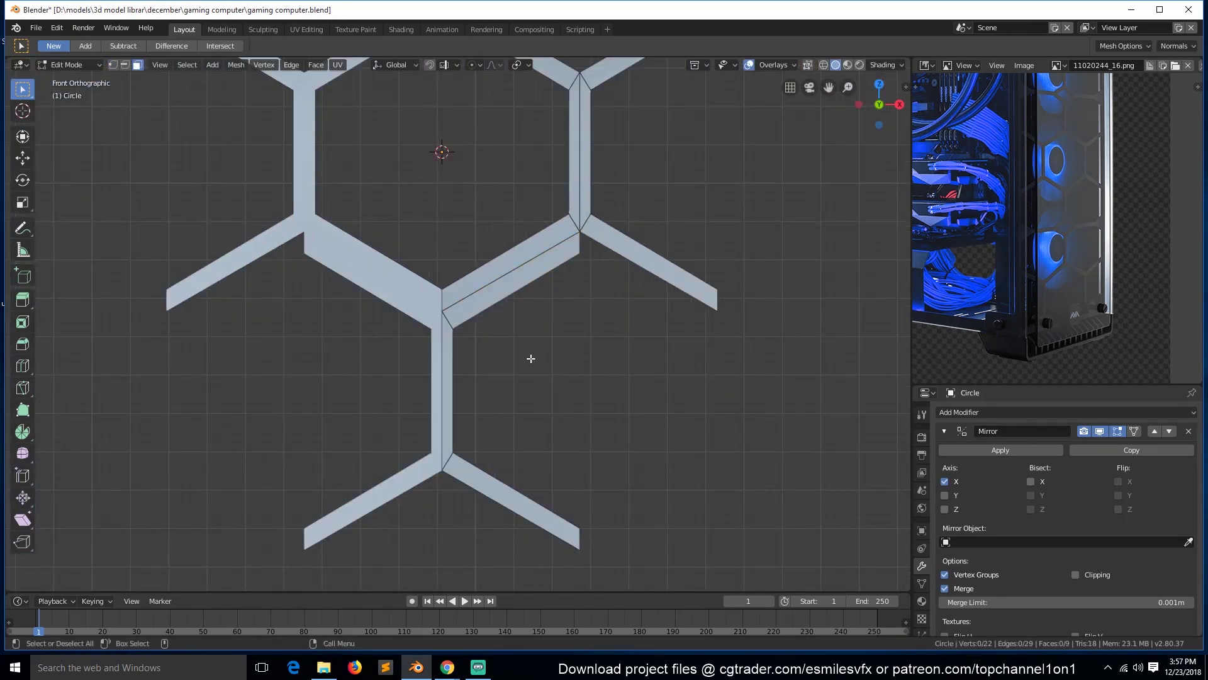
pyautogui.scroll(-2, 503, 296)
pyautogui.press('x')
pyautogui.click(518, 304)
pyautogui.scroll(5, 473, 318)
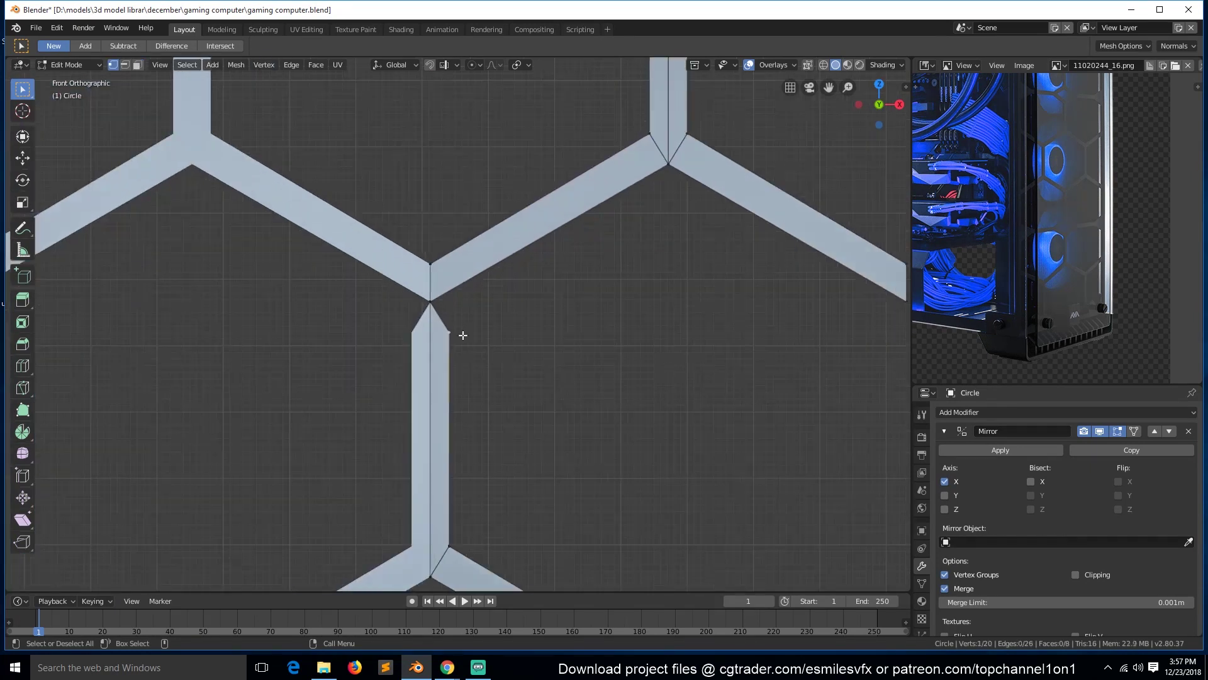
# Step: Raise the top corner vertex of the lower vertical strut to the hexagon's outer edge and merge overlapping vertices
pyautogui.click(458, 335)
pyautogui.press('g')
pyautogui.press('y')
pyautogui.click(466, 294)
pyautogui.click(438, 308)
pyautogui.press('a')
pyautogui.rightClick(450, 324)
pyautogui.click(450, 323)
pyautogui.click(431, 301)
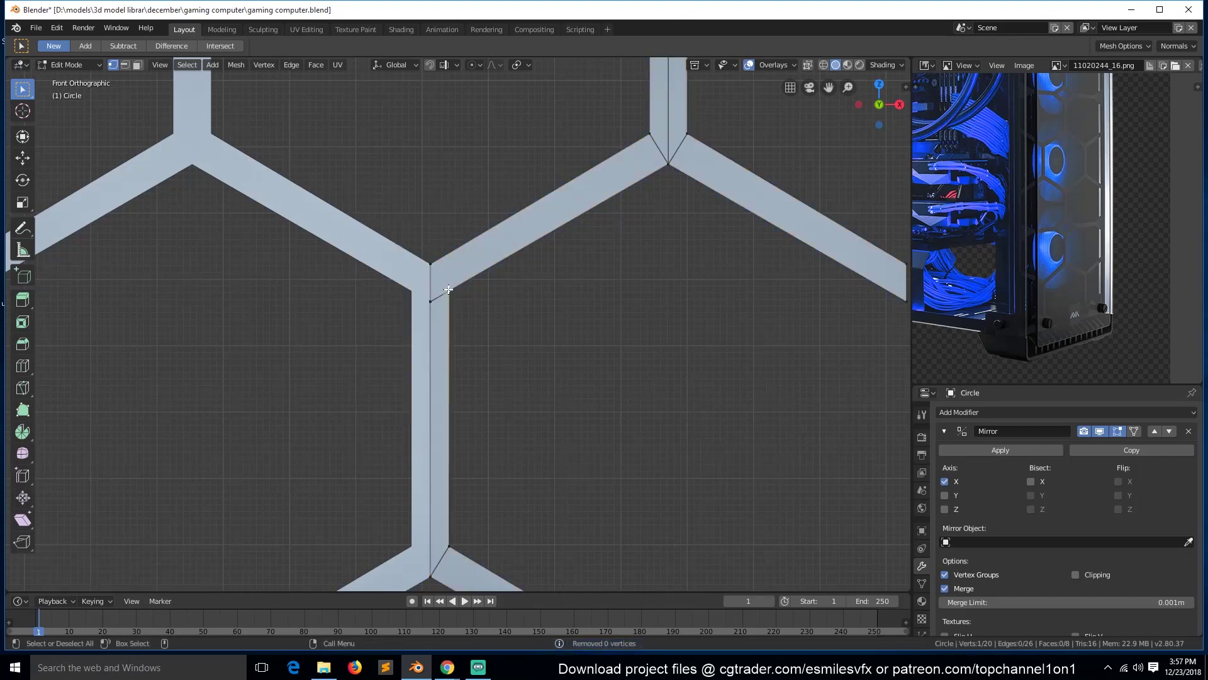
# Step: Merge the vertical strut's tip with the hexagon's lower inner vertex and undo the extra merge at that junction
pyautogui.scroll(3, 465, 315)
pyautogui.press('k')
pyautogui.press('Return')
pyautogui.press('m')
pyautogui.click(438, 259)
pyautogui.hotkey('ctrl', 'z')
pyautogui.press('m')
pyautogui.click(443, 262)
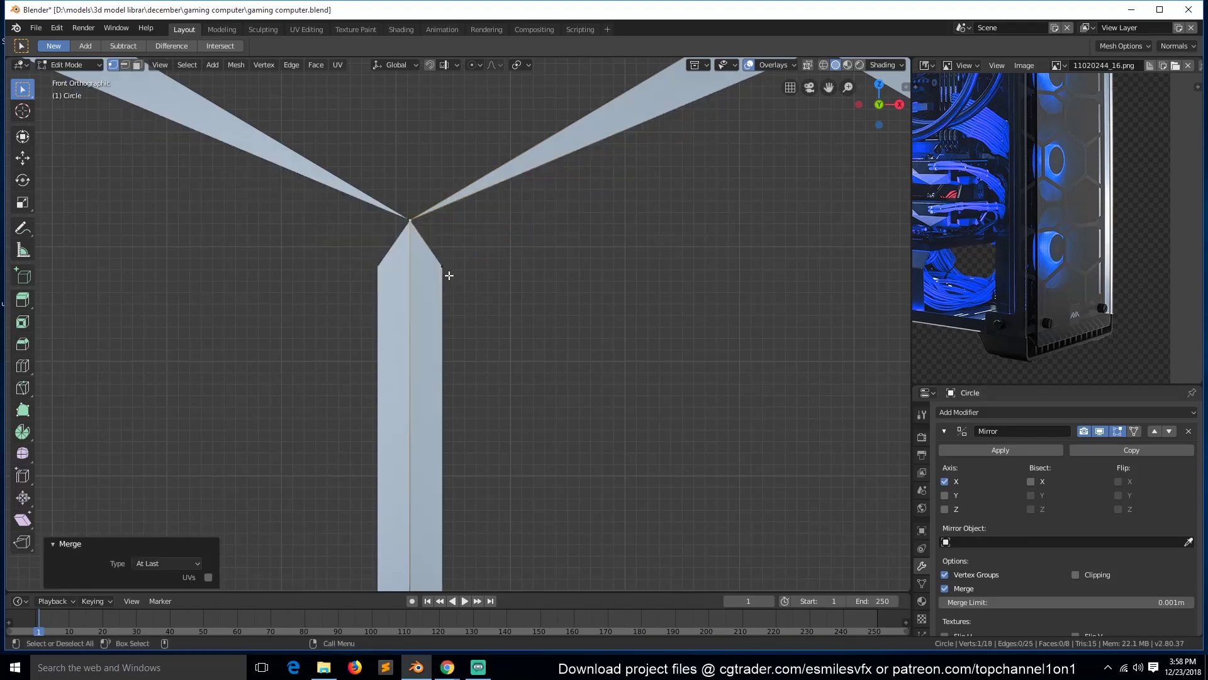
pyautogui.hotkey('ctrl', 'z')
# Step: Delete the outer edge of the hexagon's lower right side, refill that side up to the strut's corner, and save the file
pyautogui.scroll(-6, 456, 270)
pyautogui.scroll(4, 459, 269)
pyautogui.press('2')
pyautogui.click(467, 266)
pyautogui.press('x')
pyautogui.click(484, 247)
pyautogui.click(447, 269)
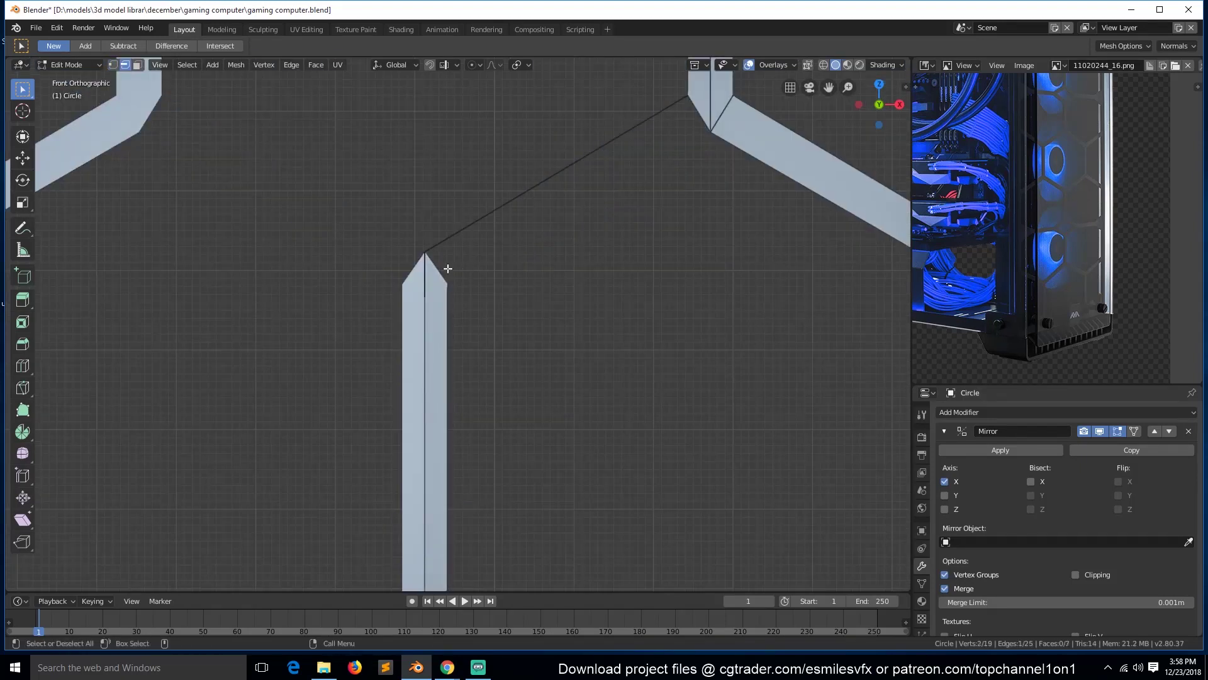
pyautogui.press('f')
pyautogui.press('Tab')
pyautogui.hotkey('ctrl', 's')
pyautogui.scroll(-4, 553, 303)
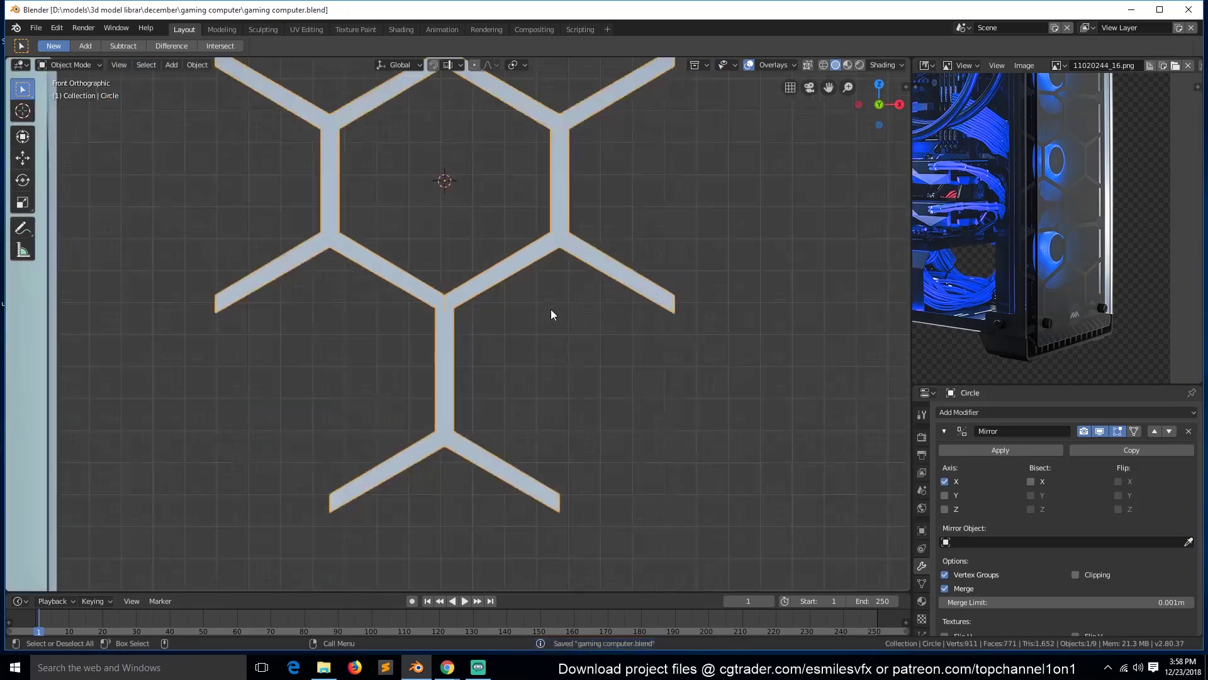
# Step: Delete the leftover vertex at the junction between the hexagon and the vertical strut, and save the file
pyautogui.scroll(4, 550, 308)
pyautogui.press('Tab')
pyautogui.scroll(6, 455, 260)
pyautogui.press('x')
pyautogui.click(403, 260)
pyautogui.scroll(-6, 552, 311)
pyautogui.press('Tab')
pyautogui.hotkey('ctrl', 's')
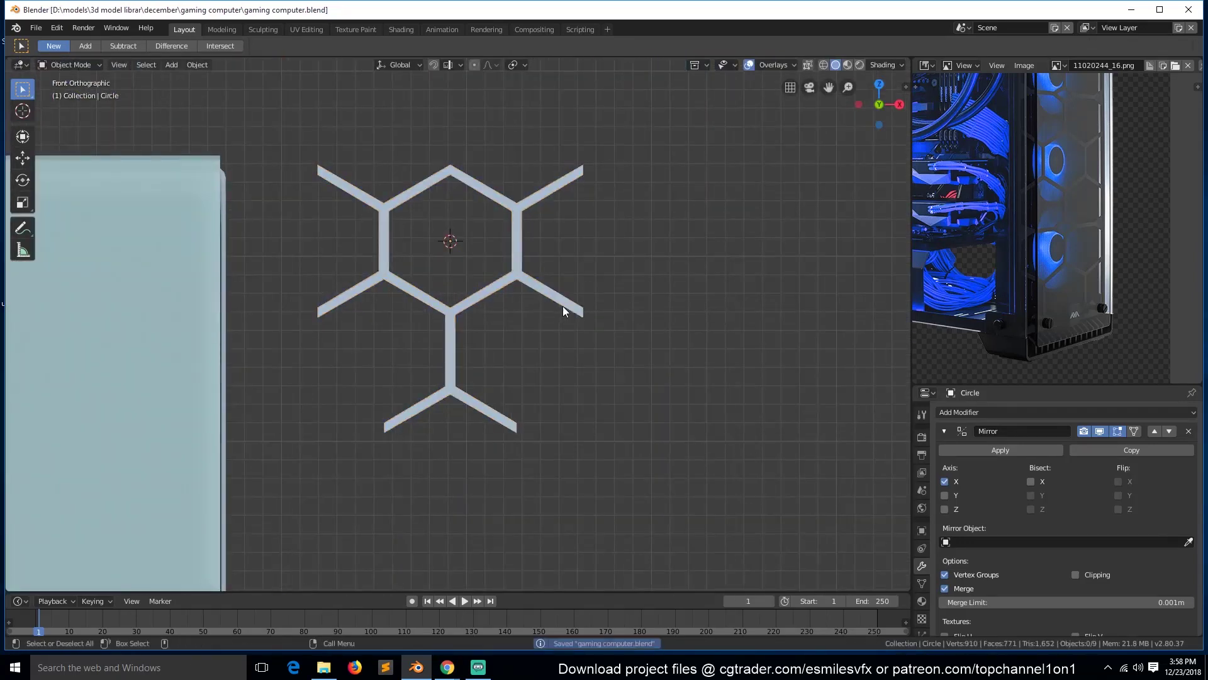
# Step: Delete the end vertices of the arm below the vertical strut and save the file
pyautogui.press('Tab')
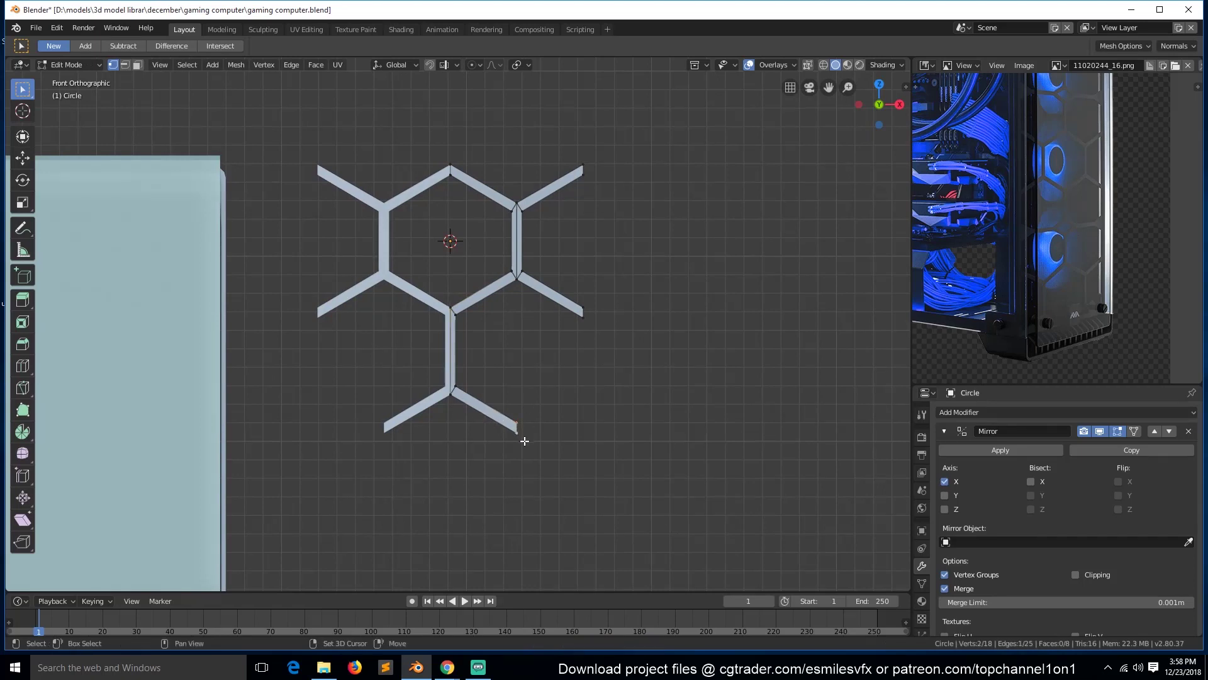
pyautogui.press('x')
pyautogui.click(539, 430)
pyautogui.scroll(-4, 534, 378)
pyautogui.press('Tab')
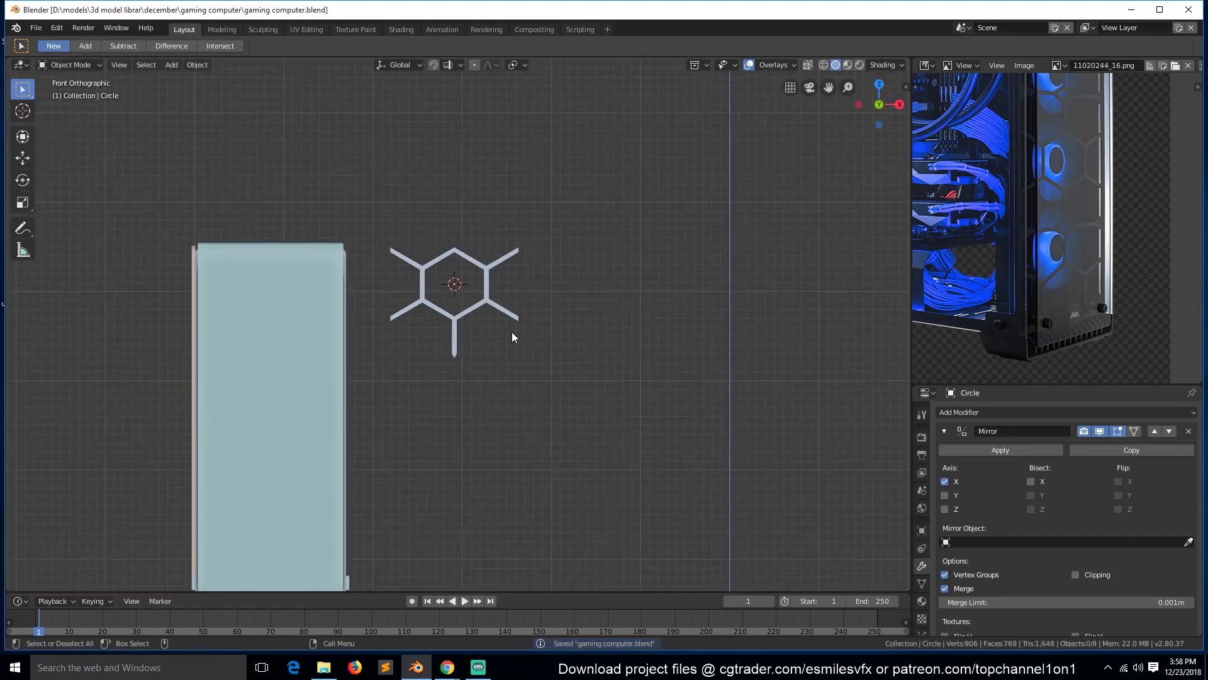
# Step: Add an Array modifier to the hexagon pattern with a relative offset of 0 in X and 1 in Y
pyautogui.click(944, 430)
pyautogui.click(991, 412)
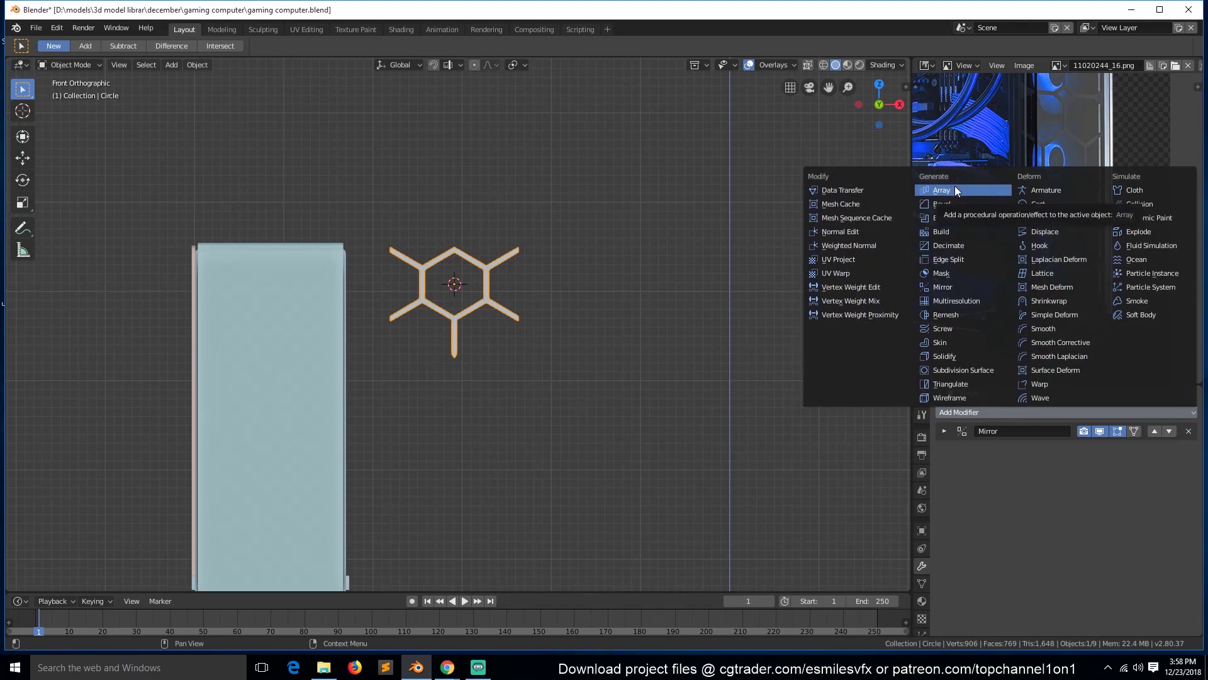
pyautogui.click(955, 186)
pyautogui.doubleClick(1129, 548)
pyautogui.write('1')
pyautogui.press('Return')
pyautogui.doubleClick(1132, 537)
pyautogui.write('0')
pyautogui.press('Return')
# Step: Move the vertical strut's bottom tip vertex up about 0.07 m along Z to form a notch
pyautogui.scroll(5, 358, 272)
pyautogui.press('Tab')
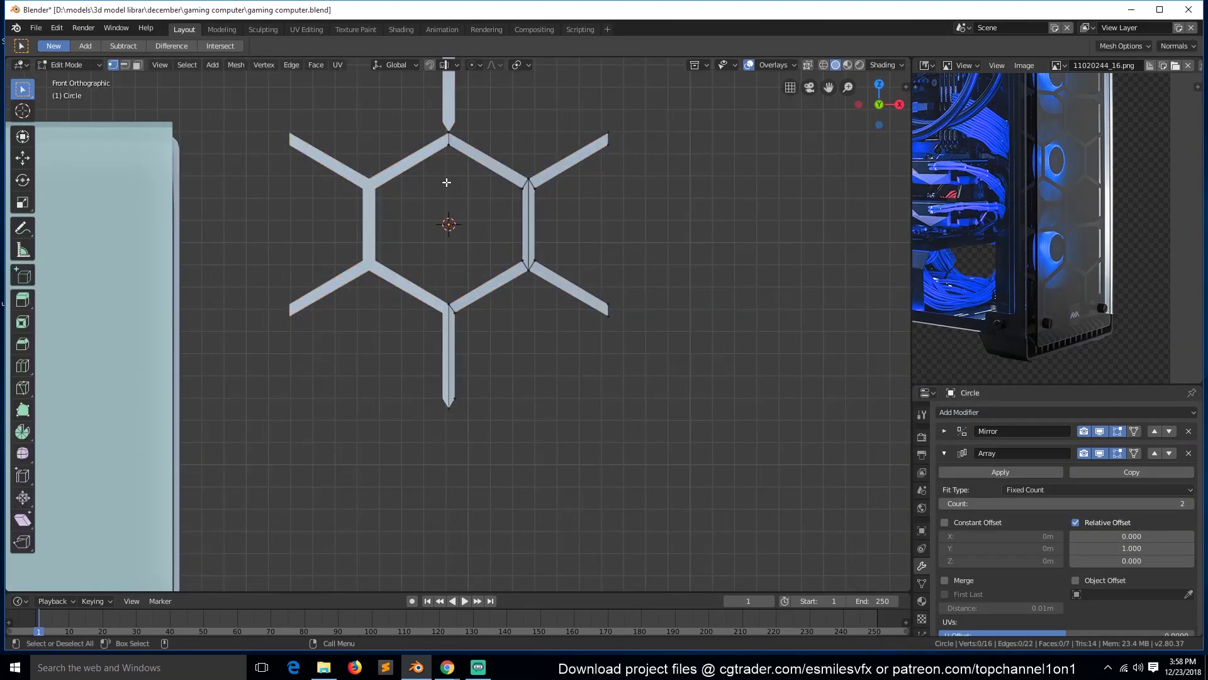
pyautogui.scroll(1, 448, 185)
pyautogui.click(453, 438)
pyautogui.press('g')
pyautogui.press('y')
pyautogui.press('z')
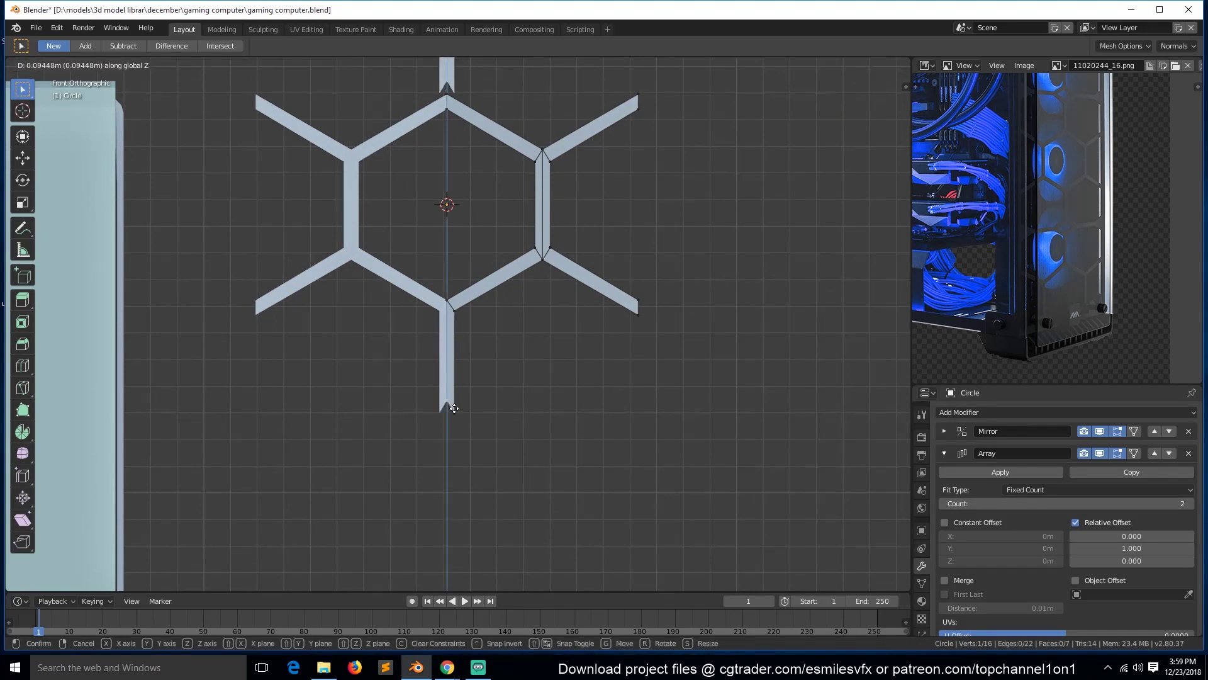
pyautogui.click(454, 415)
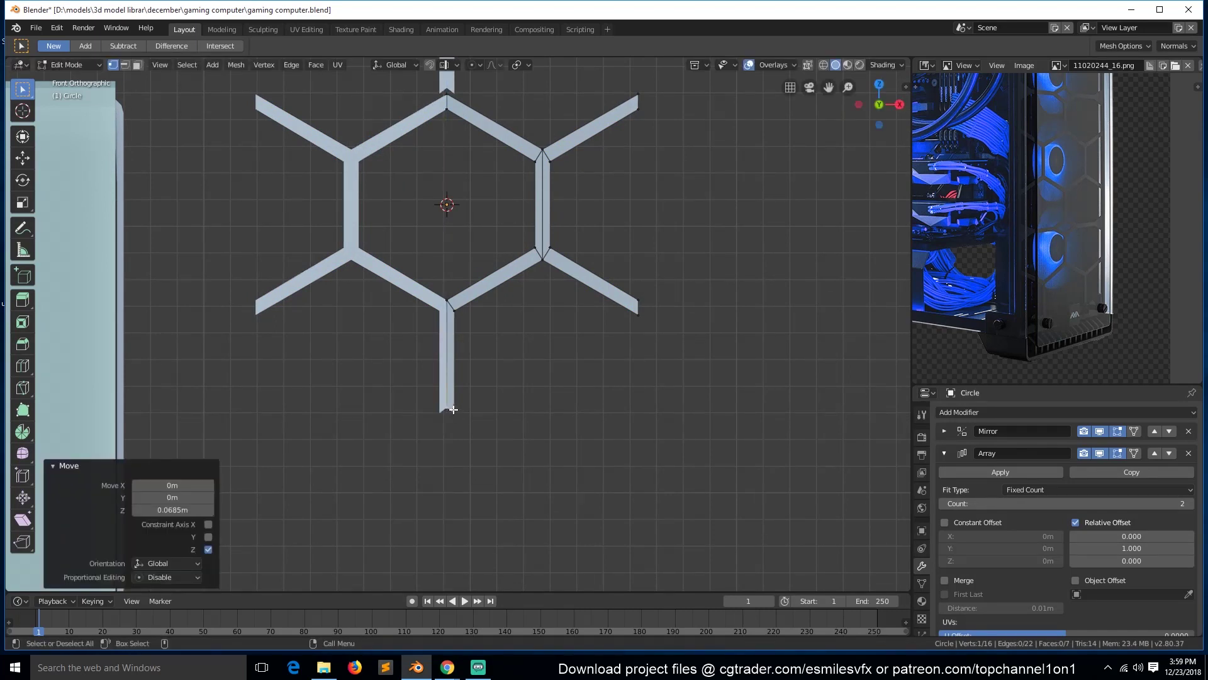
pyautogui.press('Tab')
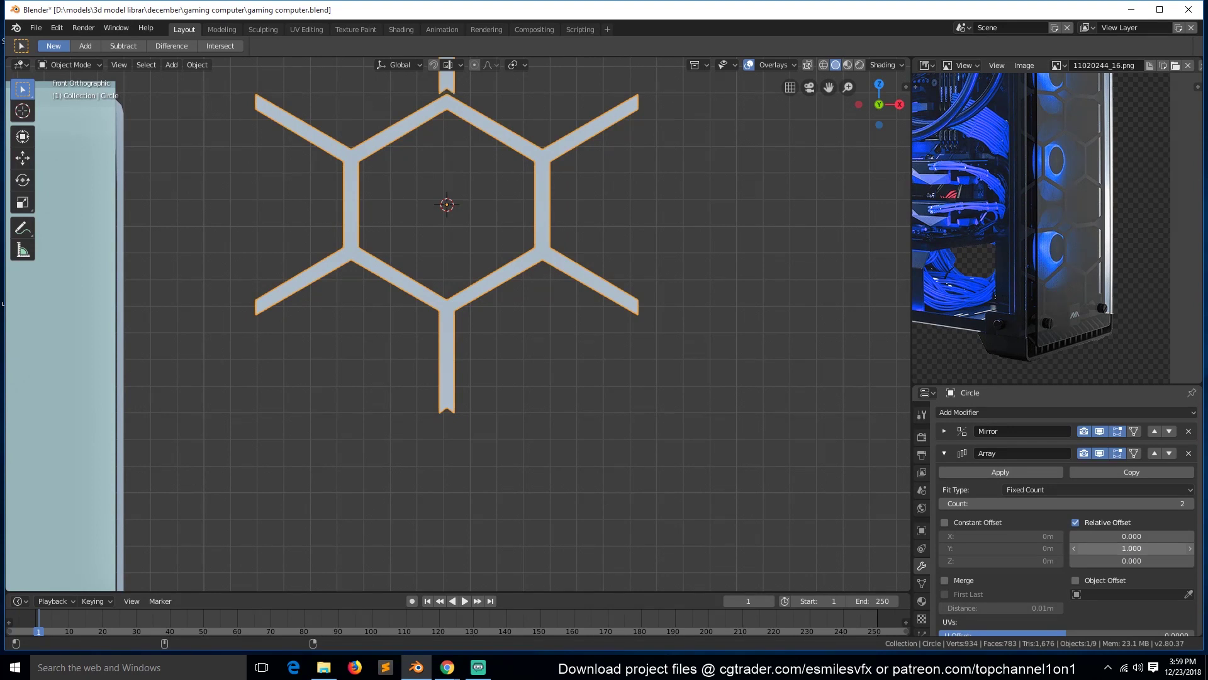
# Step: Set the array's relative Y offset to 0.980
pyautogui.moveTo(1132, 548); pyautogui.dragTo(1125, 548)
pyautogui.scroll(-4, 598, 337)
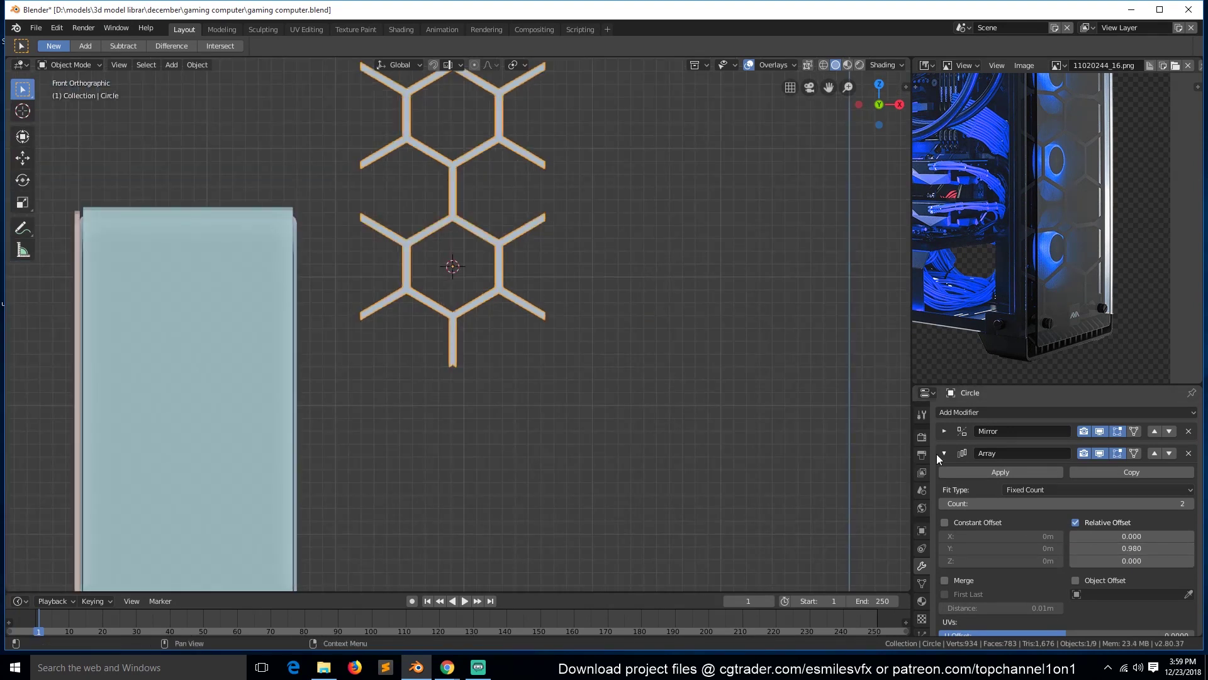
# Step: Move the hexagon pattern over the case front, about -2.07 m in X and -1.26 m in Z, and save the file
pyautogui.scroll(-5, 469, 185)
pyautogui.press('g')
pyautogui.click(341, 293)
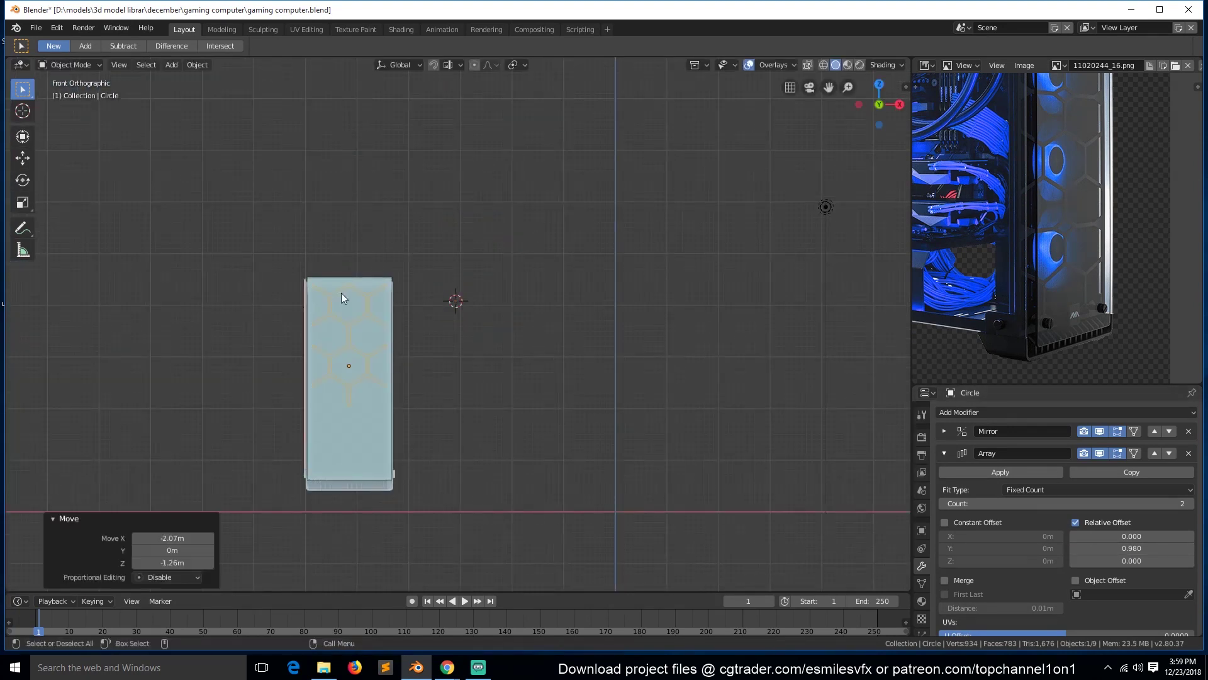
pyautogui.scroll(5, 333, 296)
pyautogui.moveTo(322, 299); pyautogui.dragTo(577, 202, button='middle')
pyautogui.hotkey('ctrl', 's')
# Step: Hide the blue outer shell that covers the front of the case
pyautogui.click(578, 259)
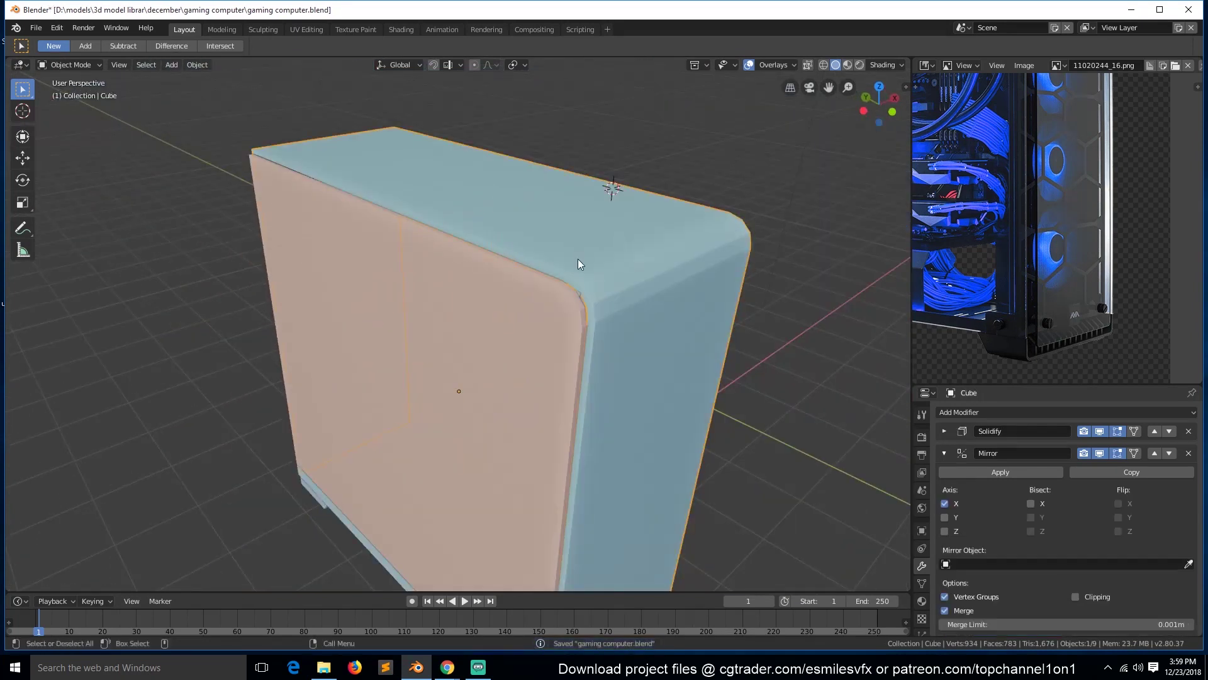
pyautogui.press('h')
pyautogui.click(551, 292)
pyautogui.moveTo(552, 292); pyautogui.dragTo(491, 308, button='middle')
# Step: Move the hexagon pattern about -1.95 m along Y to the front of the case
pyautogui.click(467, 276)
pyautogui.press('g')
pyautogui.press('y')
pyautogui.click(606, 444)
pyautogui.press('KP_1')
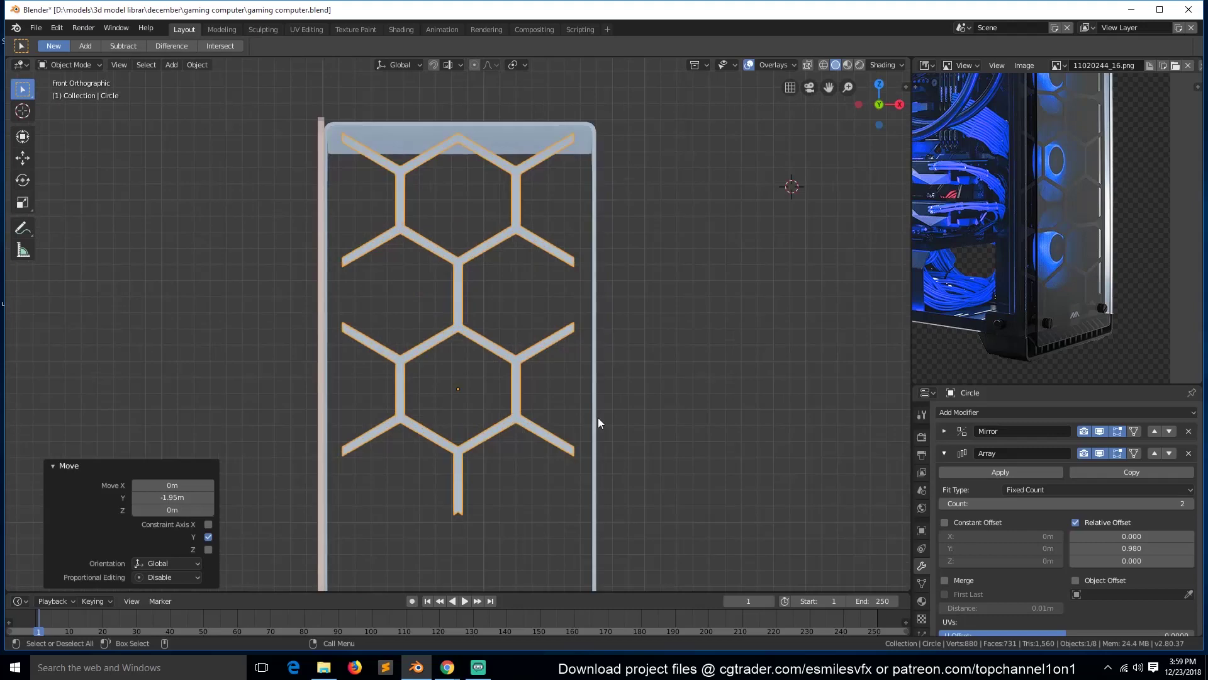
# Step: Scale the hexagon pattern to span the case's inner width, center it, and lower it about 0.176 m along Z
pyautogui.press('s')
pyautogui.click(601, 429)
pyautogui.press('g')
pyautogui.click(610, 443)
pyautogui.press('s')
pyautogui.click(613, 459)
pyautogui.press('g')
pyautogui.click(613, 460)
pyautogui.press('g')
pyautogui.press('y')
pyautogui.press('z')
pyautogui.click(606, 385)
pyautogui.scroll(-3, 939, 263)
pyautogui.scroll(3, 939, 263)
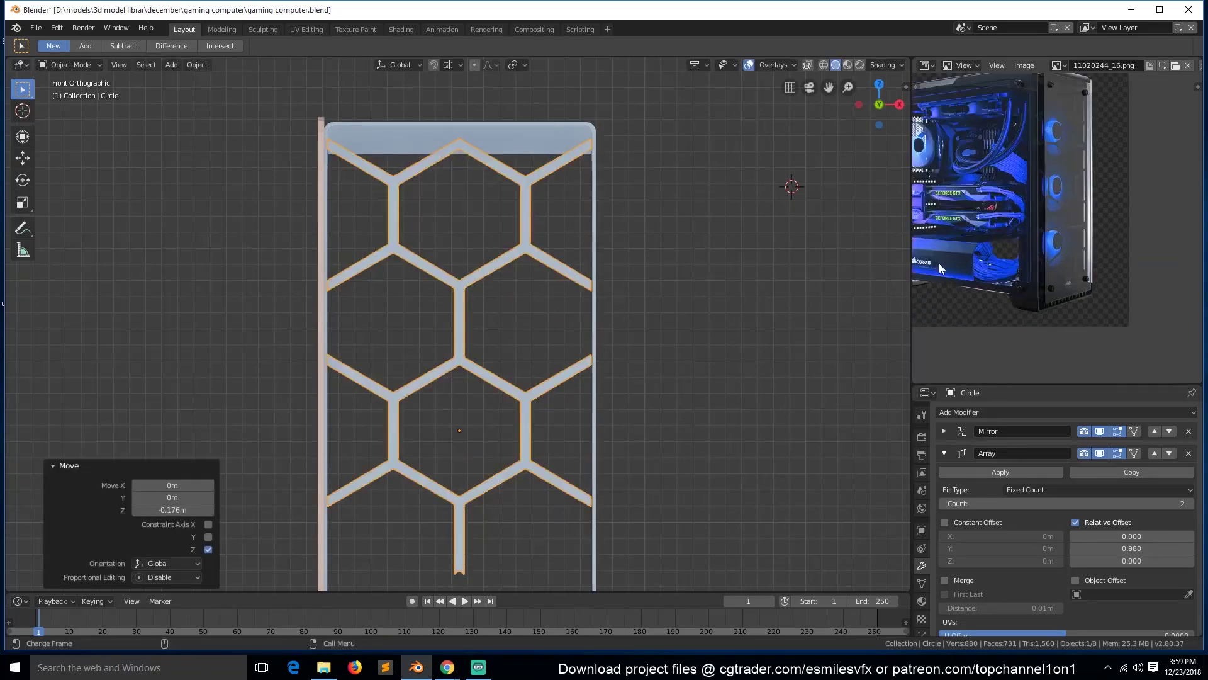
# Step: Save the file and set the hexagon pattern's array count to 3
pyautogui.moveTo(558, 341); pyautogui.dragTo(584, 370, button='middle')
pyautogui.scroll(-5, 584, 371)
pyautogui.hotkey('ctrl', 's')
pyautogui.click(1189, 503)
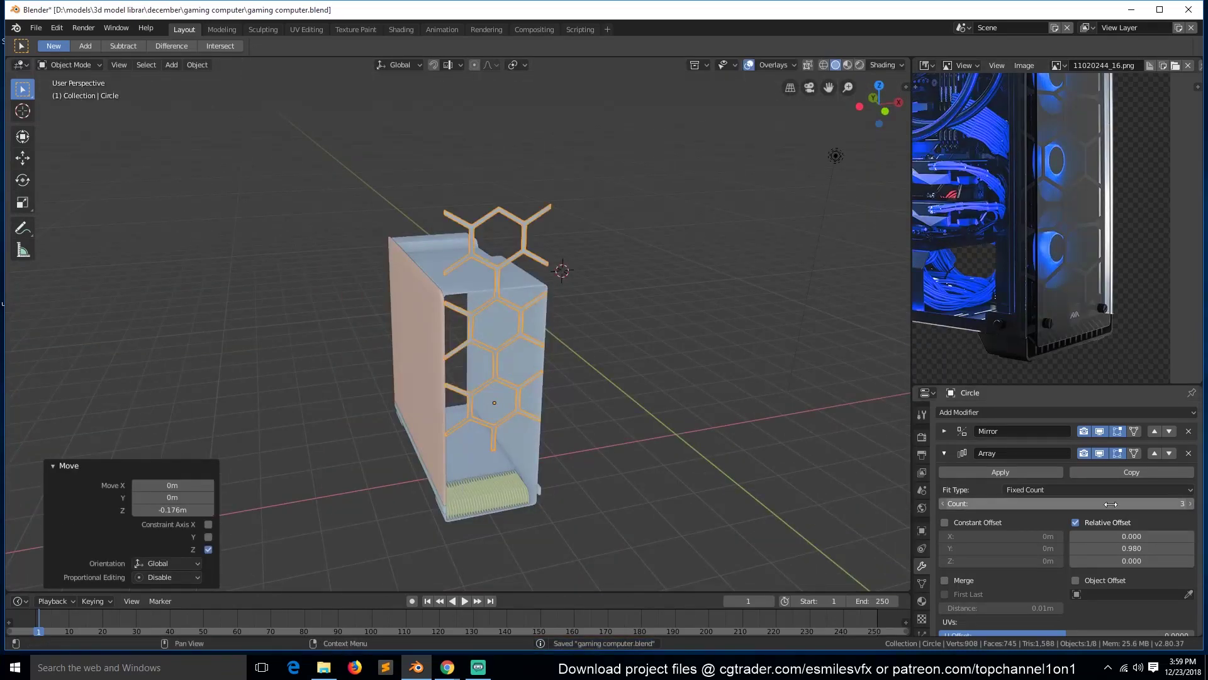
# Step: Lower the hexagon pattern about 1.3 m along Z so it fills the case front
pyautogui.press('g')
pyautogui.press('z')
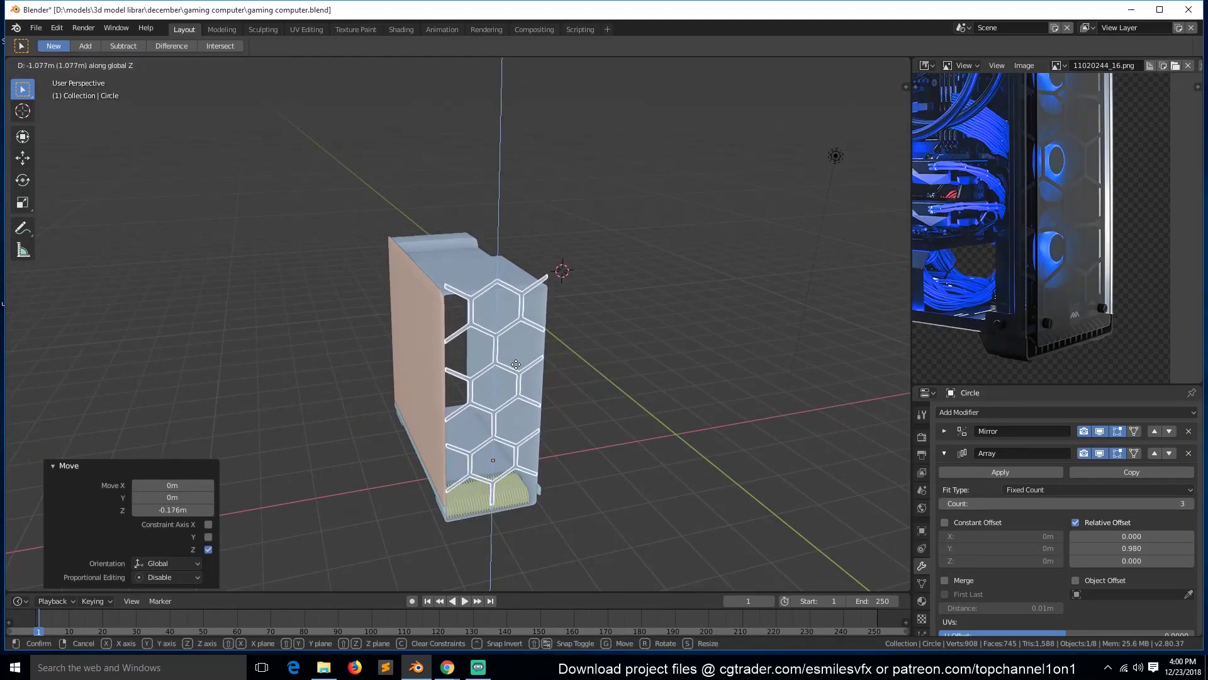
pyautogui.click(517, 379)
pyautogui.press('KP_1')
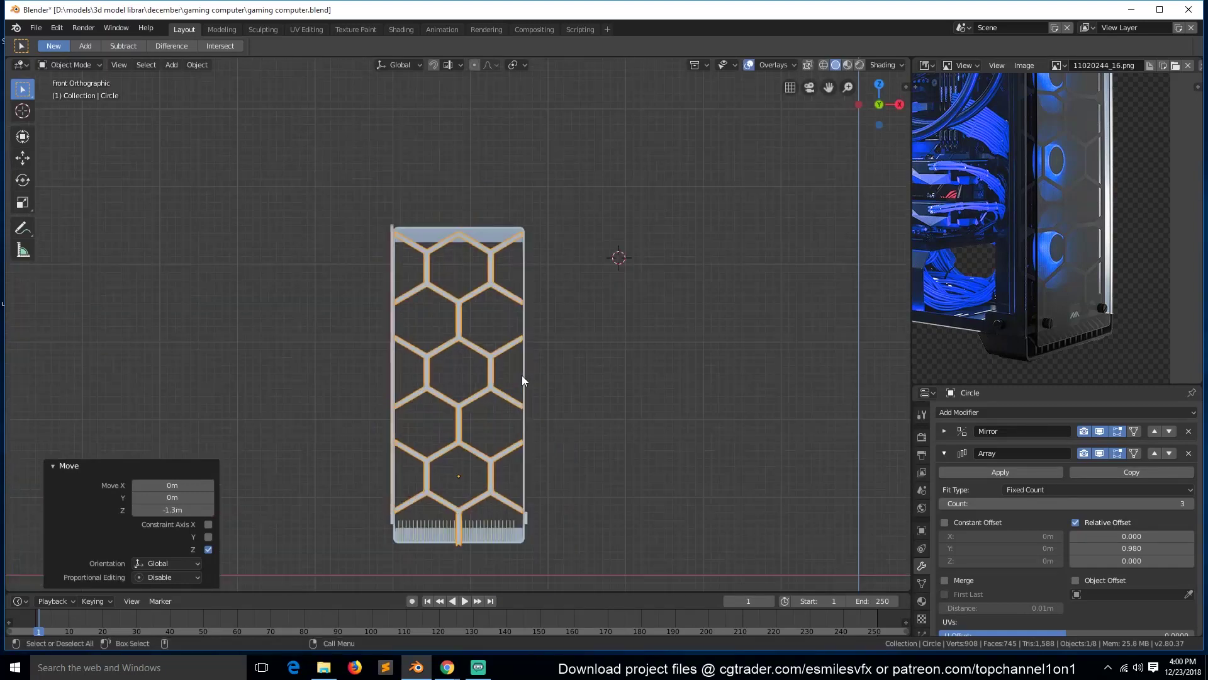
pyautogui.moveTo(519, 376); pyautogui.dragTo(561, 406, button='middle')
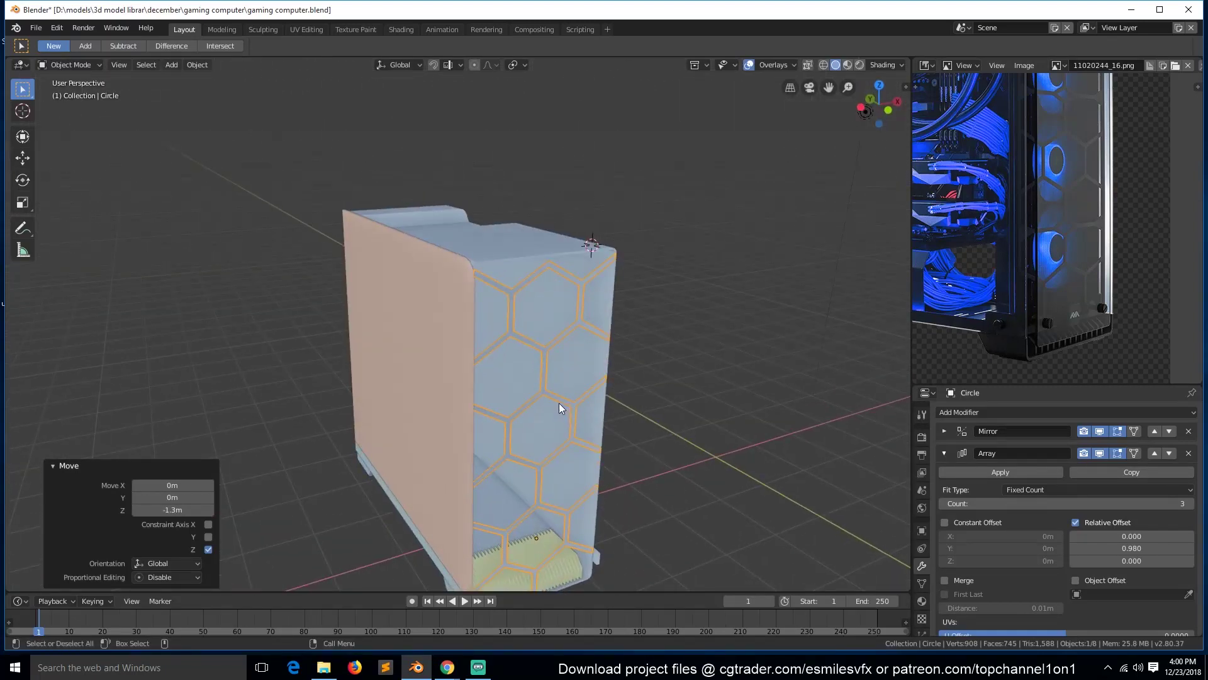
pyautogui.press('KP_1')
pyautogui.scroll(2, 567, 349)
# Step: Move the end vertices of the two outer arms inward about 0.04 m along X
pyautogui.press('Tab')
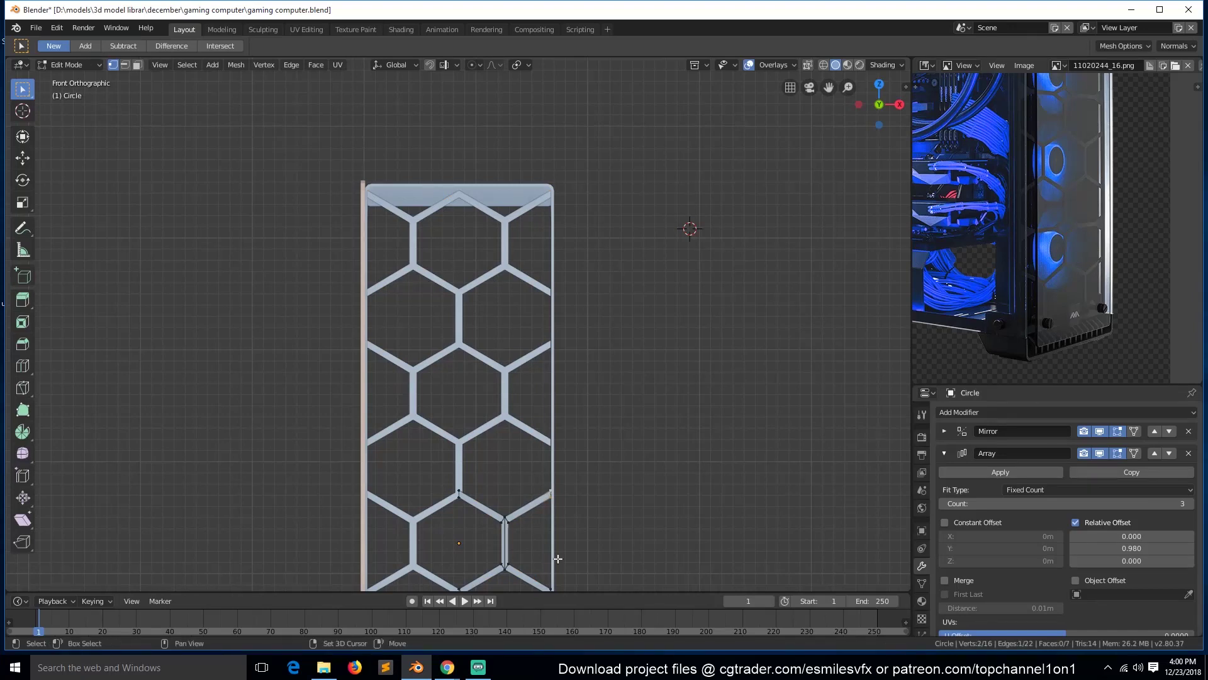
pyautogui.scroll(-1, 558, 559)
pyautogui.keyDown('shift'); pyautogui.click(535, 555); pyautogui.keyUp('shift')
pyautogui.press('KP_Decimal')
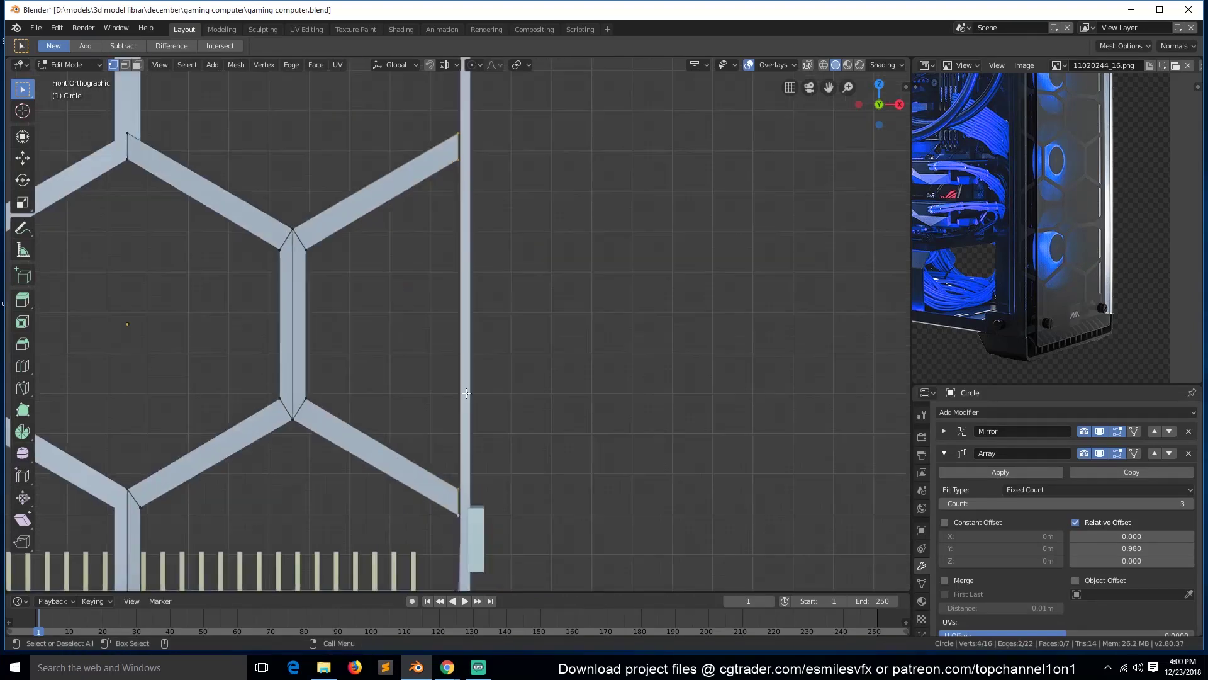
pyautogui.press('g')
pyautogui.press('x')
pyautogui.click(474, 344)
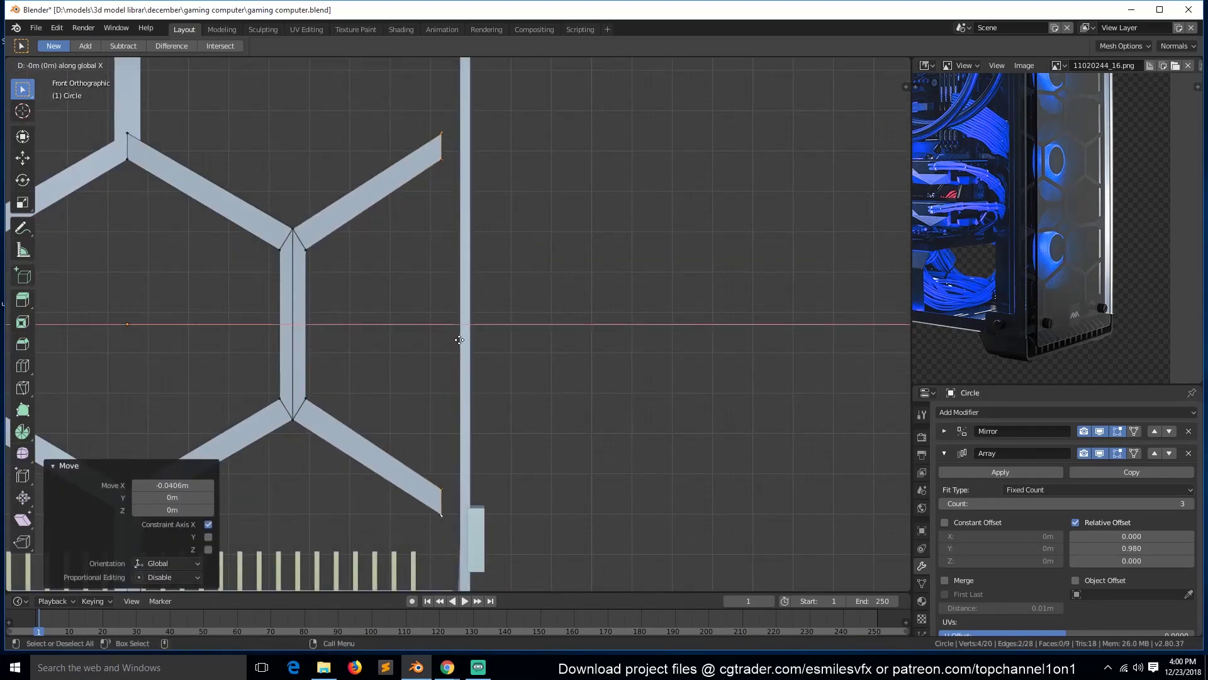
# Step: Extrude the outer arm ends toward the case edge along X and fill a vertical strip between them
pyautogui.press('2')
pyautogui.keyDown('shift'); pyautogui.click(453, 486); pyautogui.keyUp('shift')
pyautogui.press('f')
pyautogui.scroll(-6, 476, 287)
pyautogui.press('Tab')
pyautogui.press('Tab')
pyautogui.scroll(4, 473, 482)
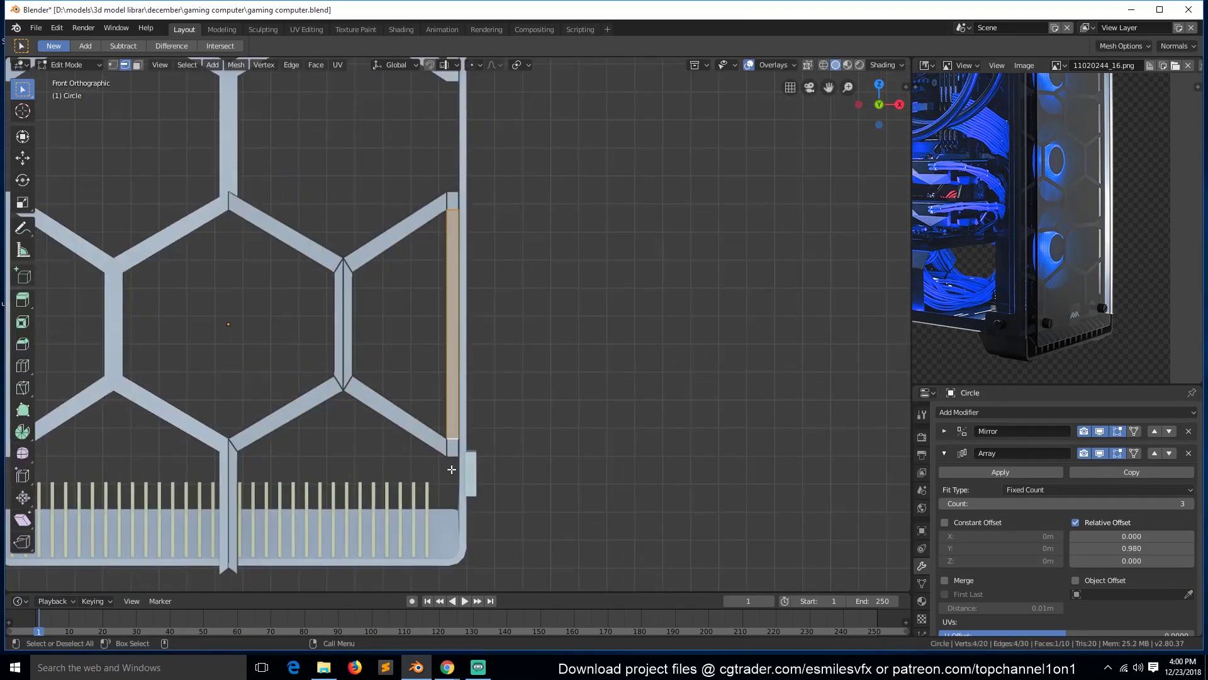
# Step: Extrude the lower edge of the side strip downward along Z to extend the frame
pyautogui.press('e')
pyautogui.press('z')
pyautogui.click(464, 580)
pyautogui.press('Tab')
pyautogui.scroll(-6, 460, 517)
pyautogui.scroll(-3, 460, 503)
pyautogui.click(465, 387)
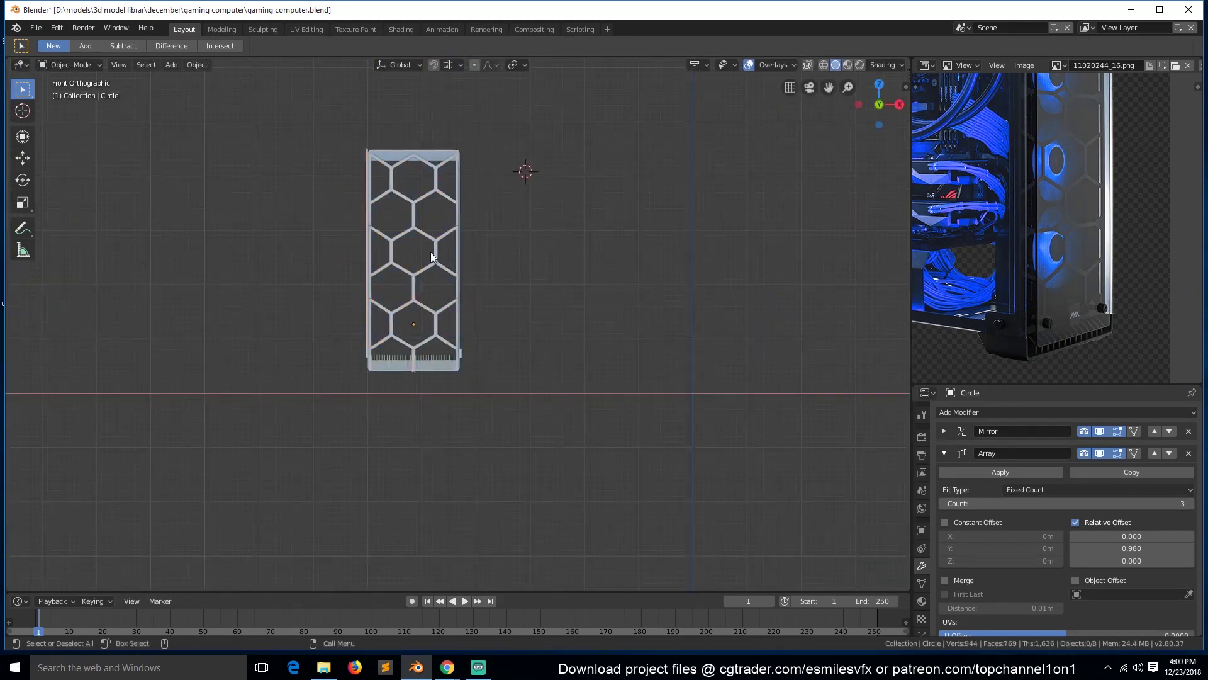
# Step: Examine the hexagon pattern on the case front against the front panel in the reference image
pyautogui.click(432, 253)
pyautogui.scroll(7, 466, 361)
pyautogui.scroll(-6, 395, 299)
pyautogui.moveTo(398, 314); pyautogui.dragTo(489, 411, button='middle')
pyautogui.scroll(-2, 1010, 289)
pyautogui.scroll(2, 1109, 119)
pyautogui.scroll(3, 1108, 252)
pyautogui.moveTo(1083, 220); pyautogui.dragTo(973, 238, button='middle')
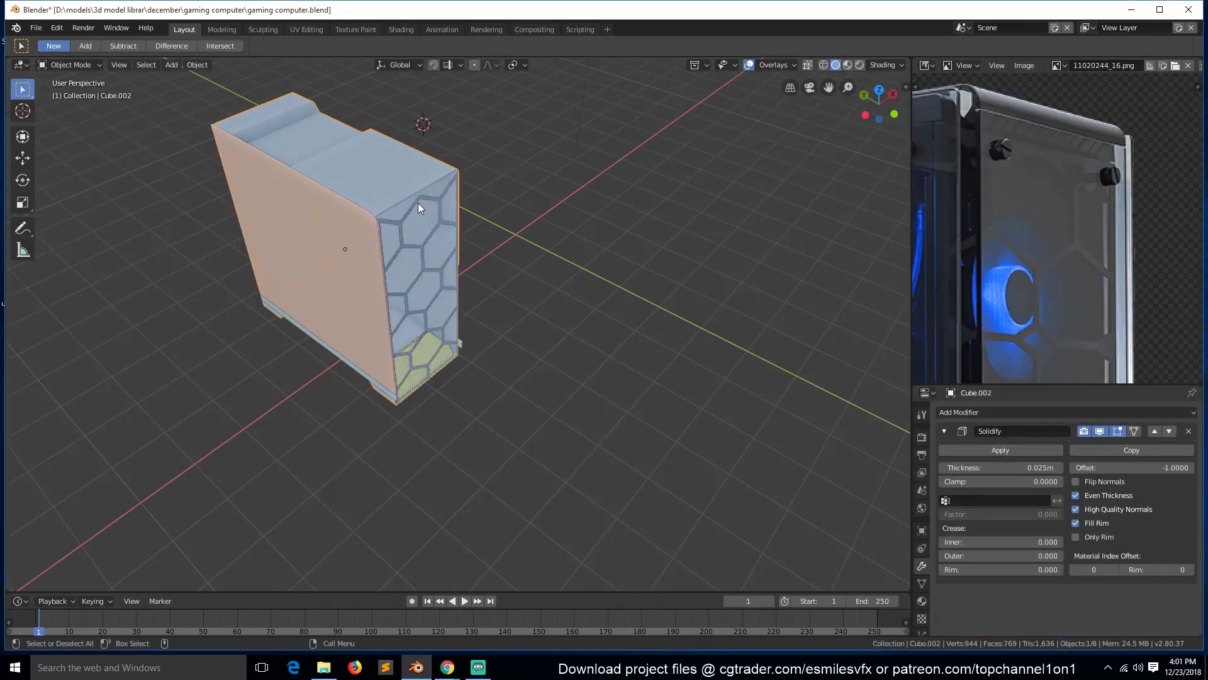
# Step: Apply the hexagon pattern's Array modifier and open its mesh for editing in front view
pyautogui.scroll(2, 520, 251)
pyautogui.click(983, 472)
pyautogui.press('Tab')
pyautogui.moveTo(378, 145); pyautogui.dragTo(462, 139, button='middle')
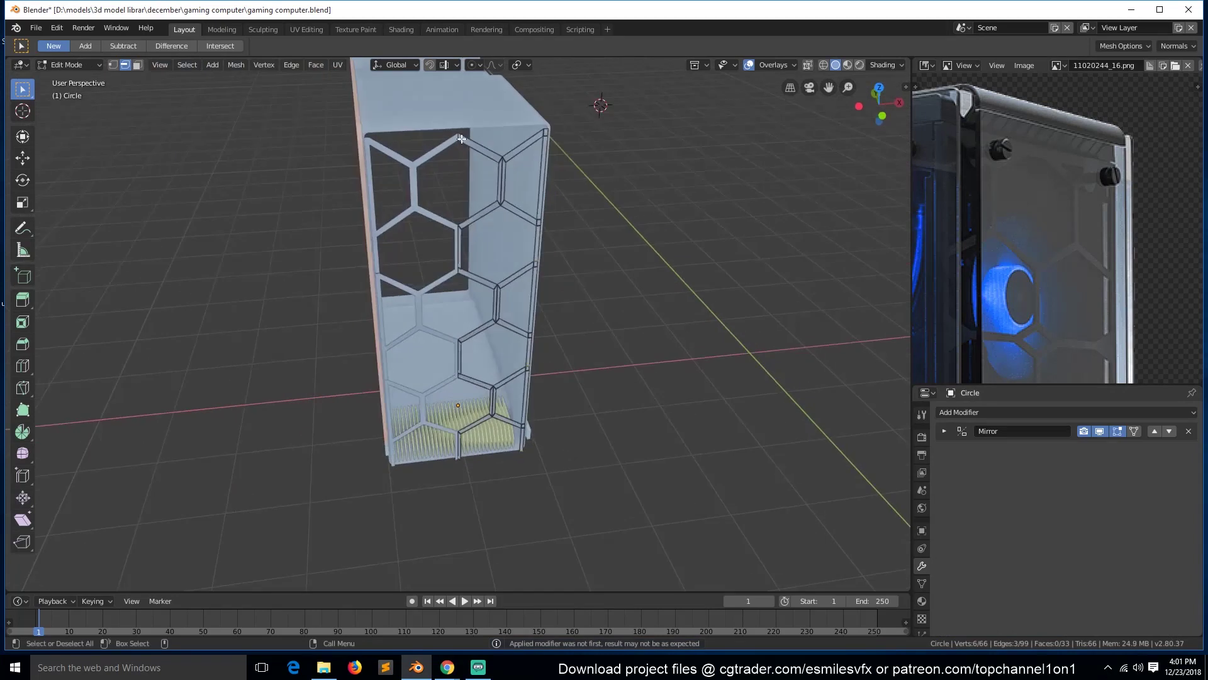
pyautogui.press('KP_1')
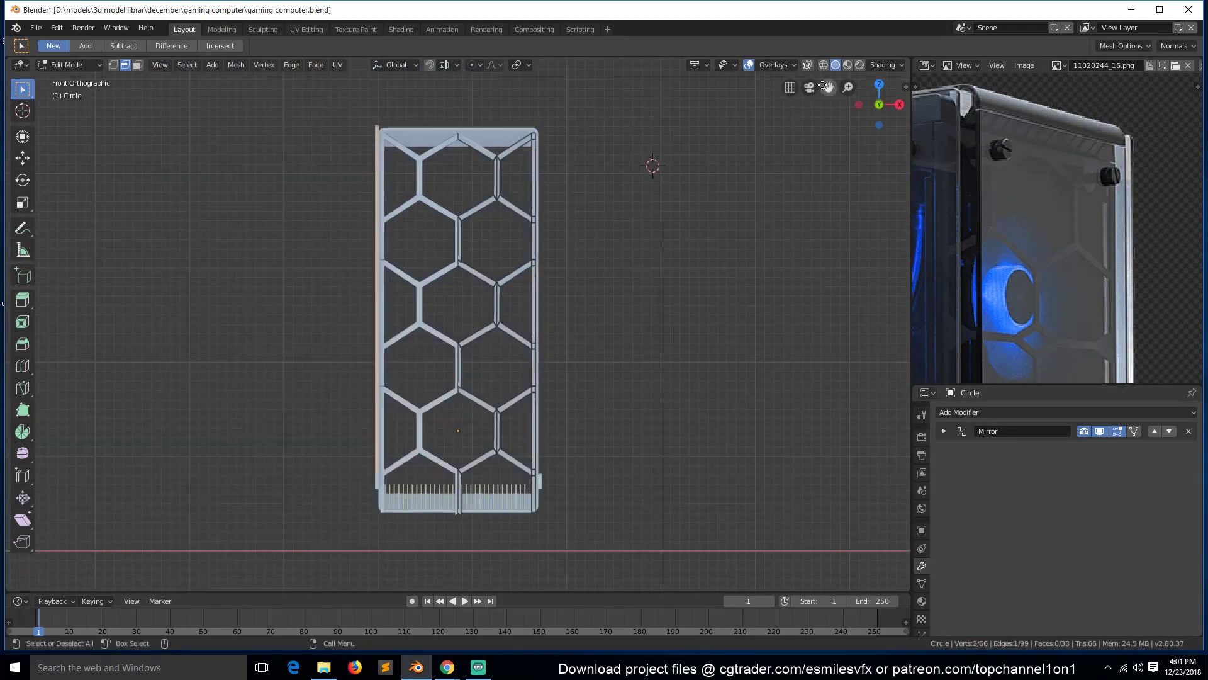
# Step: Flatten the pattern's bottom vertices to one height along Z and raise them about 0.214 m
pyautogui.moveTo(827, 87); pyautogui.dragTo(814, 112)
pyautogui.hotkey('shift', 'z')
pyautogui.hotkey('alt', 'a')
pyautogui.press('s')
pyautogui.press('z')
pyautogui.press('0')
pyautogui.press('Return')
pyautogui.press('g')
pyautogui.press('z')
pyautogui.click(562, 445)
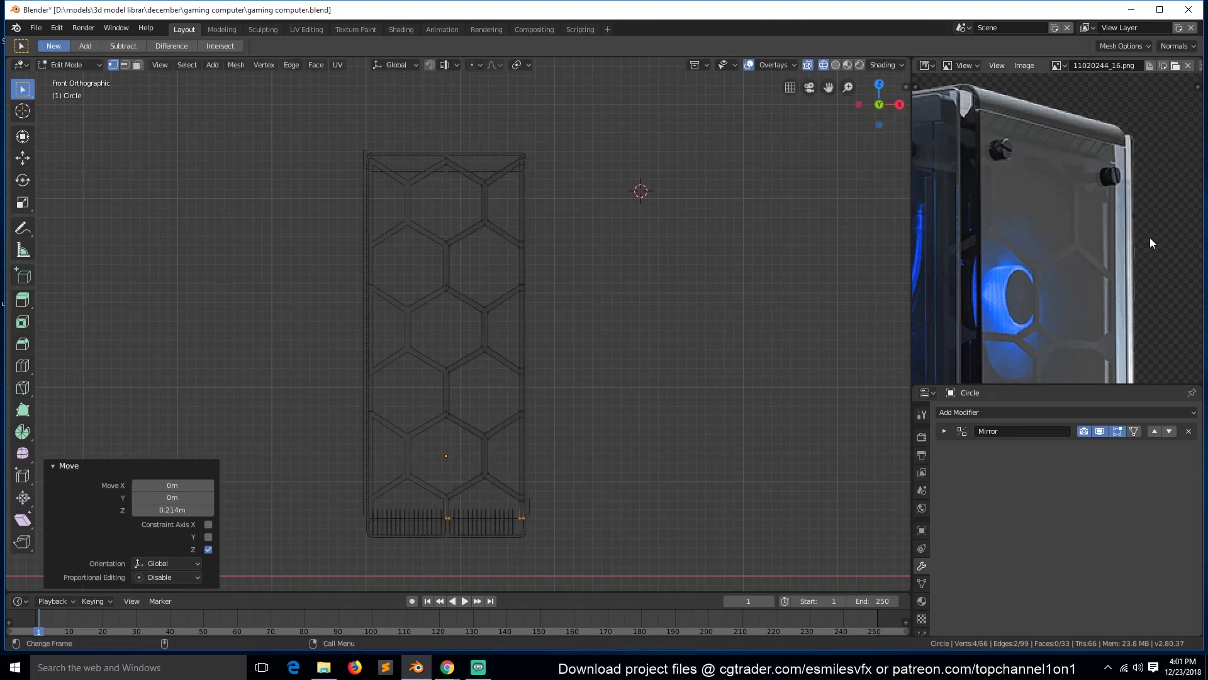
# Step: Raise the flattened bottom vertices about another 0.053 m along Z
pyautogui.scroll(-6, 1149, 243)
pyautogui.scroll(1, 1133, 252)
pyautogui.press('g')
pyautogui.press('z')
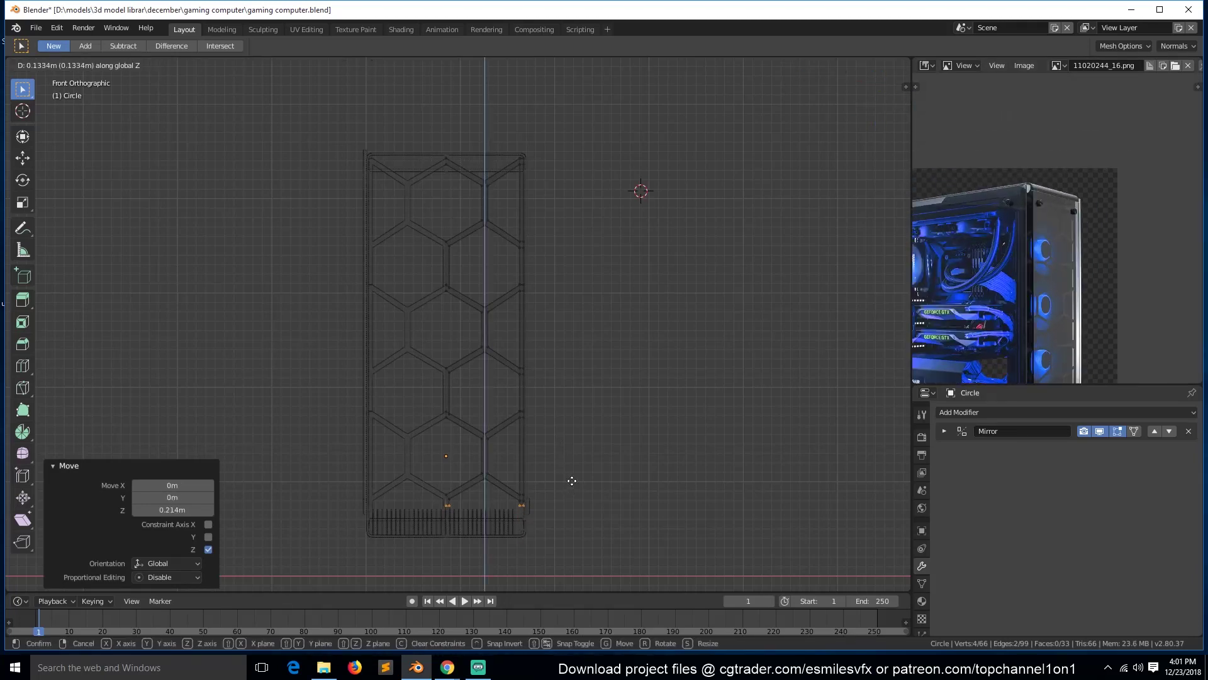
pyautogui.click(573, 489)
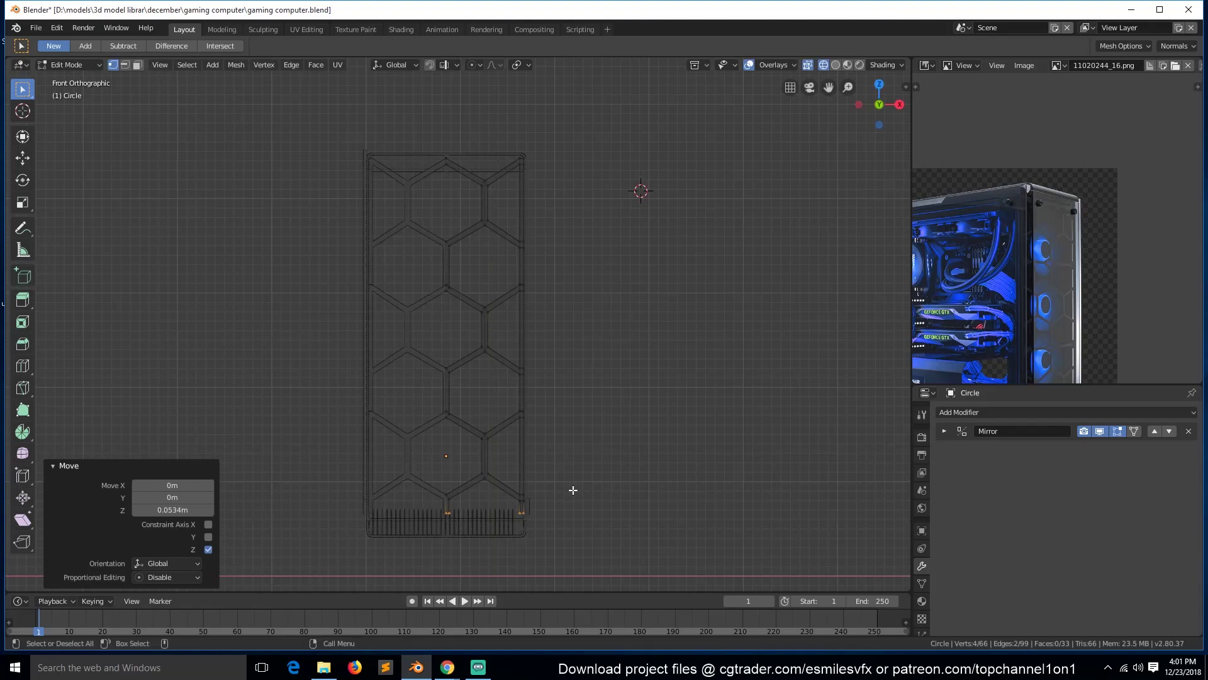
# Step: Move the whole hexagon mesh up about 0.04 m along Z
pyautogui.press('a')
pyautogui.press('g')
pyautogui.press('z')
pyautogui.click(540, 508)
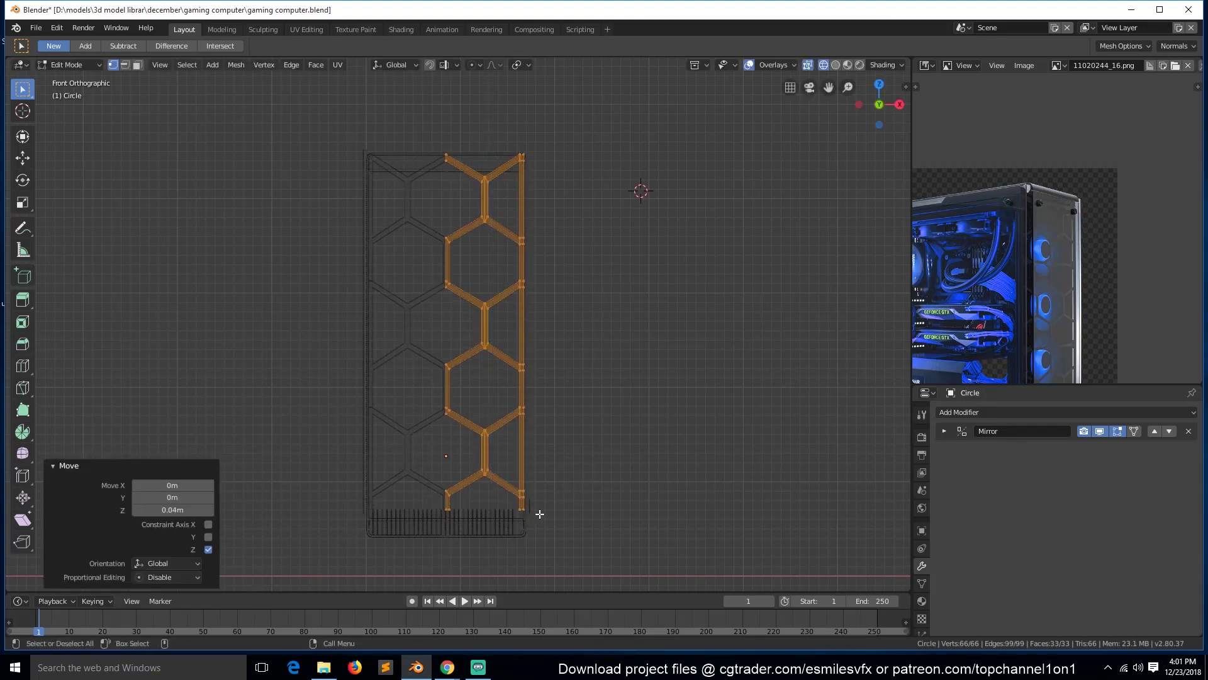
# Step: Add a loop cut across the bottom of the central strut and flatten it along Z
pyautogui.click(426, 510)
pyautogui.scroll(5, 450, 512)
pyautogui.hotkey('ctrl', 'r')
pyautogui.click(305, 369)
pyautogui.click(307, 384)
pyautogui.press('s')
pyautogui.press('z')
pyautogui.press('0')
pyautogui.click(325, 380)
# Step: Add a loop cut across the bottom of the side strip and align it in Z with the central strut's cut
pyautogui.hotkey('ctrl', 'r')
pyautogui.click(608, 366)
pyautogui.click(608, 371)
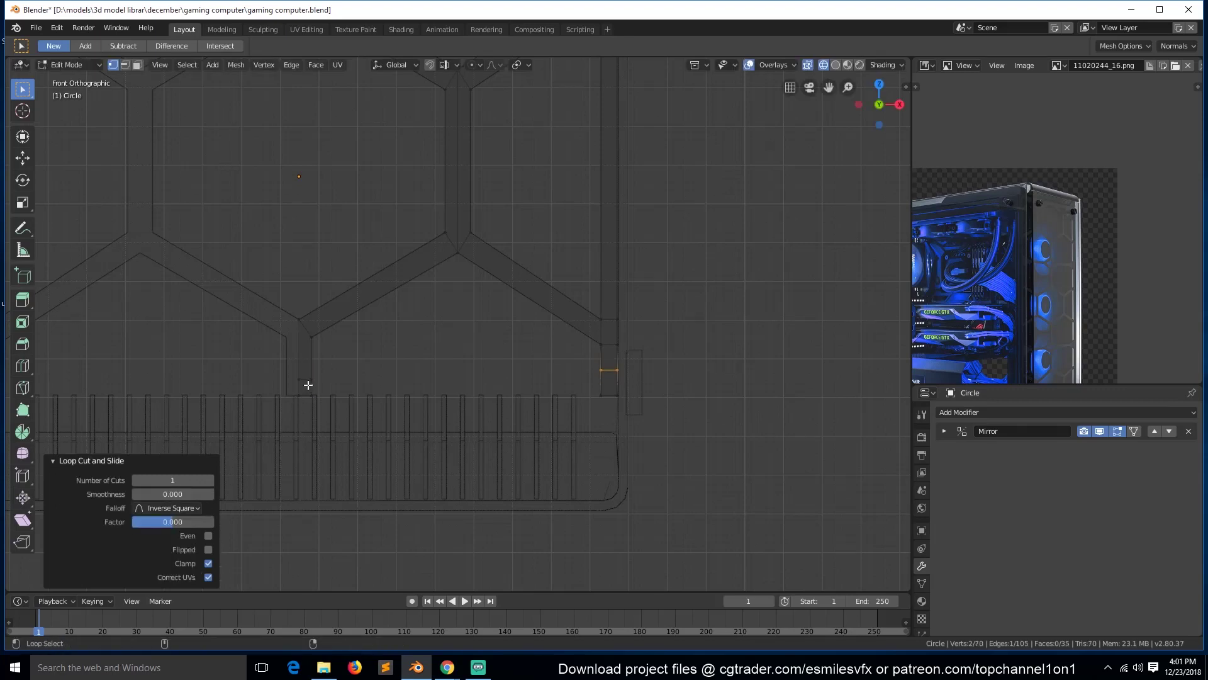
pyautogui.keyDown('alt'); pyautogui.keyDown('shift'); pyautogui.click(306, 381); pyautogui.keyUp('shift'); pyautogui.keyUp('alt')
pyautogui.press('s')
pyautogui.press('z')
pyautogui.press('0')
pyautogui.click(456, 350)
# Step: Fill a horizontal bar between the central strut and side strip, adjust its upper edge along Z, and save the file
pyautogui.press('2')
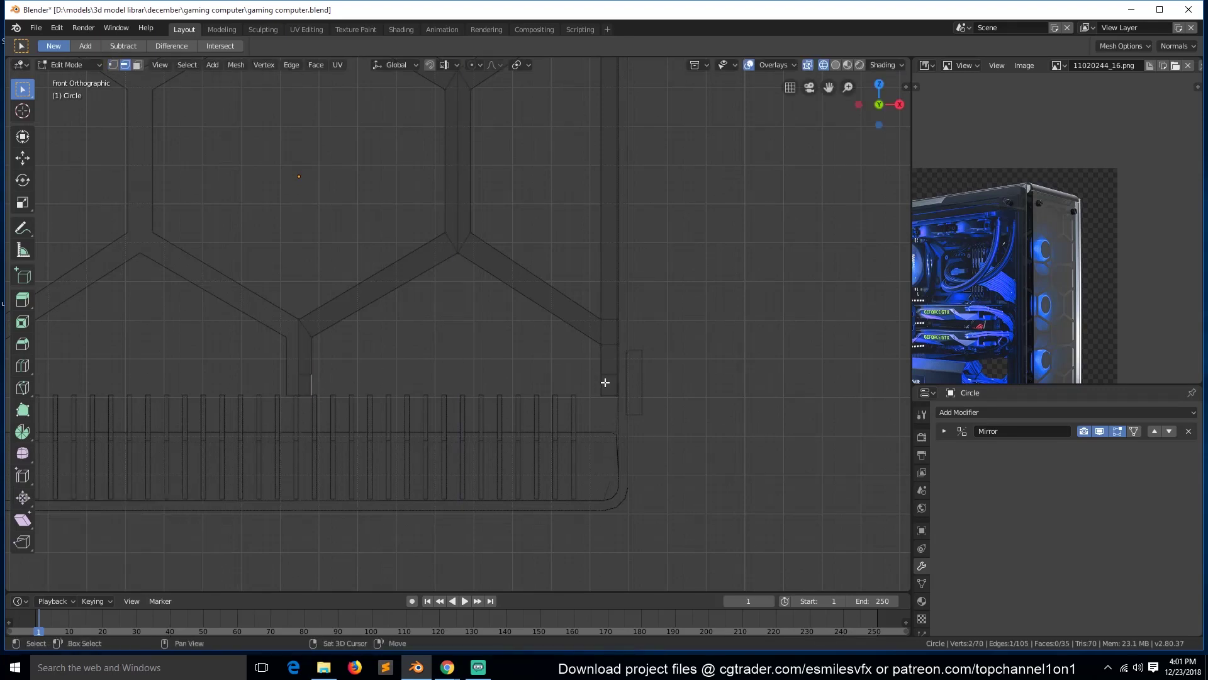
pyautogui.press('f')
pyautogui.press('1')
pyautogui.click(301, 373)
pyautogui.keyDown('ctrl'); pyautogui.click(621, 375); pyautogui.keyUp('ctrl')
pyautogui.press('g')
pyautogui.press('z')
pyautogui.click(629, 354)
pyautogui.press('Tab')
pyautogui.scroll(-4, 484, 316)
pyautogui.moveTo(483, 316); pyautogui.dragTo(538, 376, button='middle')
pyautogui.hotkey('ctrl', 's')
# Step: Subdivide the vertical strut and side strip at the middle of the hexagon pattern's height
pyautogui.click(435, 198)
pyautogui.click(439, 217)
pyautogui.press('KP_1')
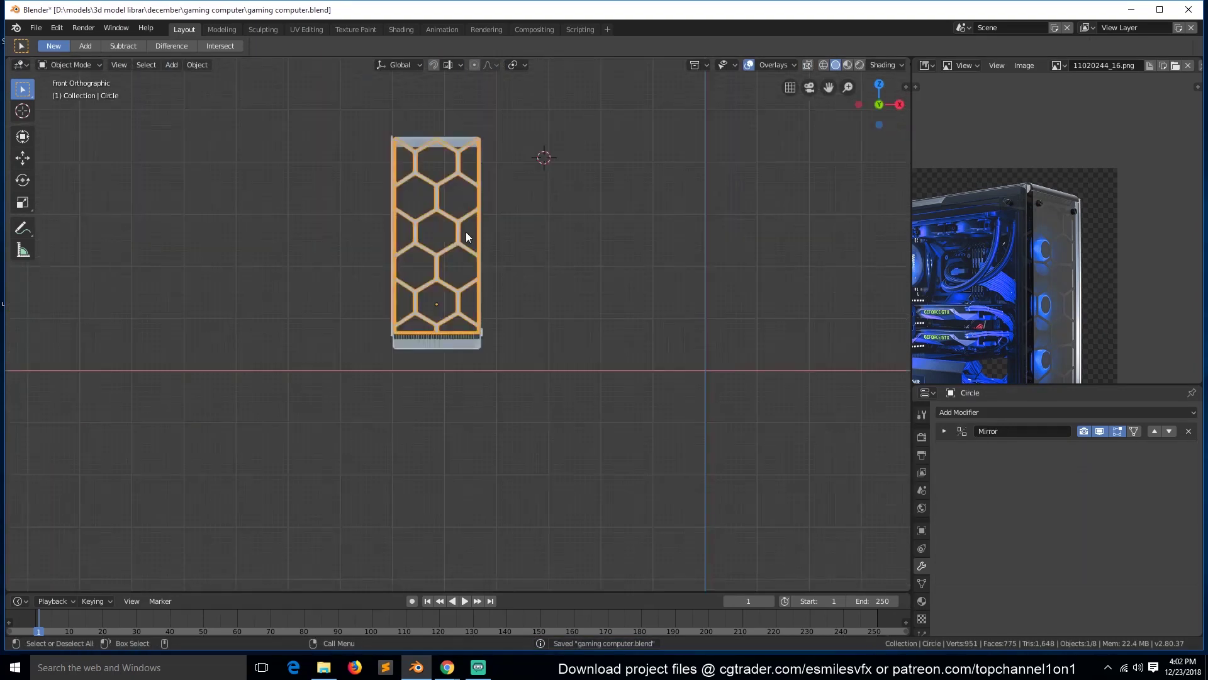
pyautogui.scroll(2, 467, 233)
pyautogui.press('Tab')
pyautogui.scroll(-2, 482, 241)
pyautogui.hotkey('shift', 'z')
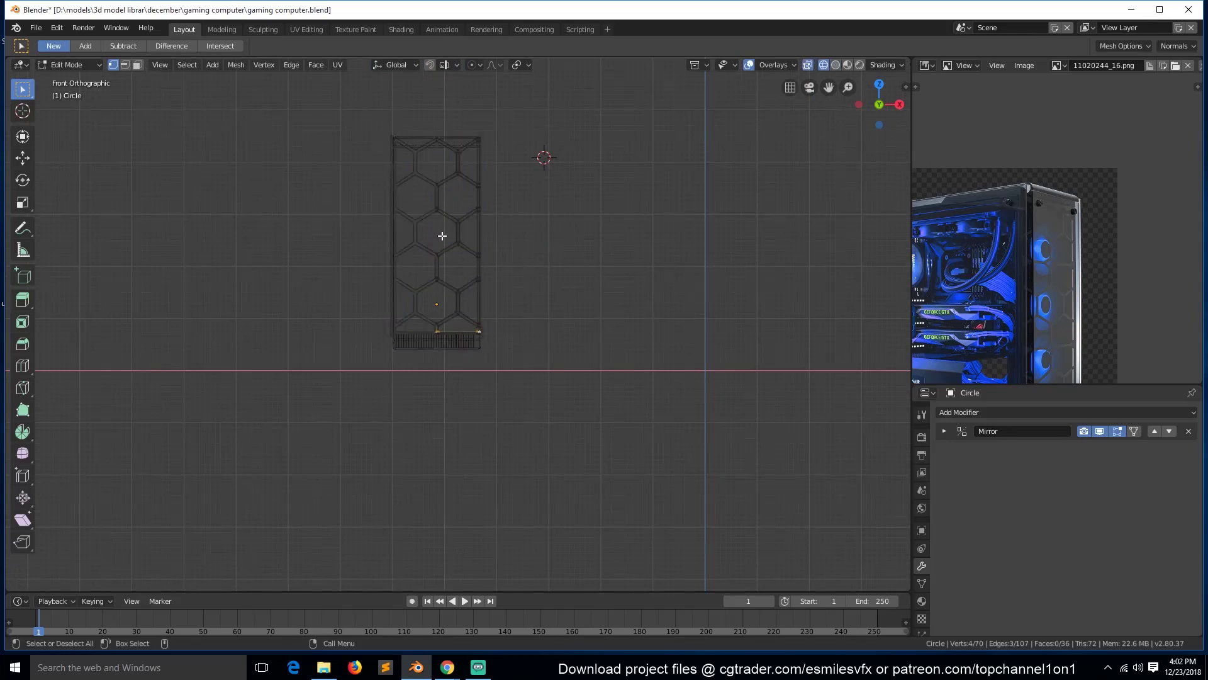
pyautogui.moveTo(433, 236); pyautogui.dragTo(520, 230)
pyautogui.rightClick(521, 231)
pyautogui.click(521, 231)
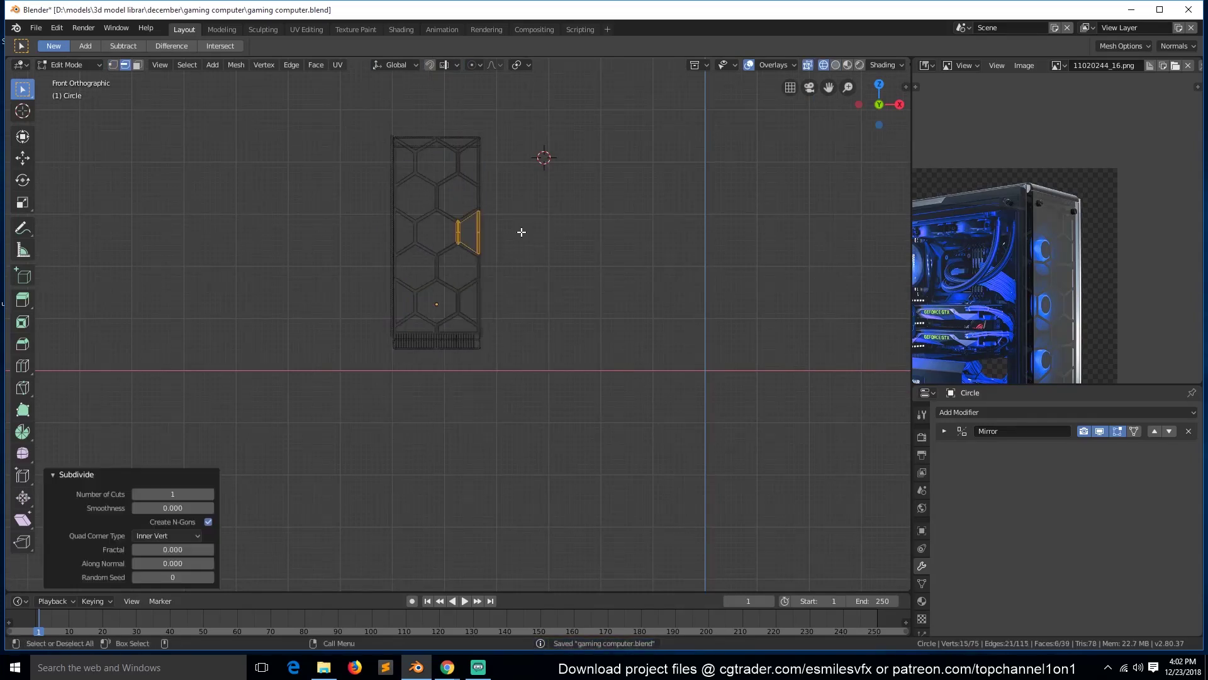
# Step: Flatten the new vertices at the pattern's mid-height to a single level along Z
pyautogui.press('1')
pyautogui.hotkey('alt', 'a')
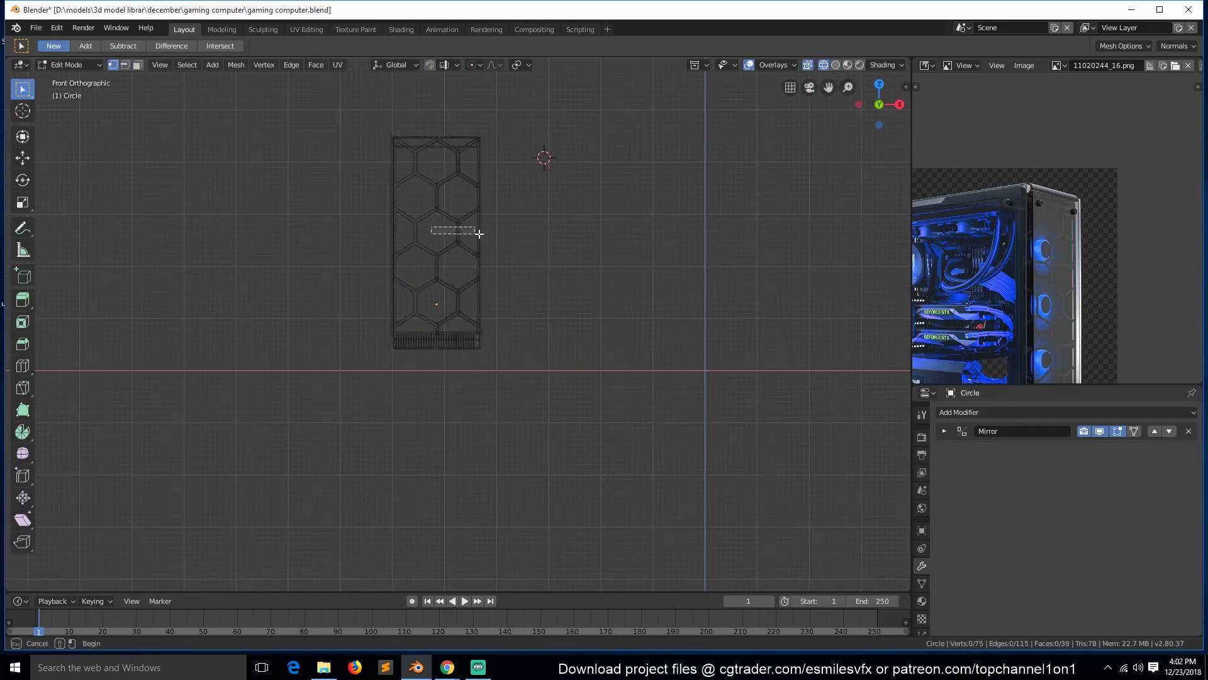
pyautogui.press('s')
pyautogui.press('z')
pyautogui.press('0')
pyautogui.press('Return')
# Step: Remove double vertices from the whole hexagon mesh
pyautogui.press('a')
pyautogui.rightClick(521, 213)
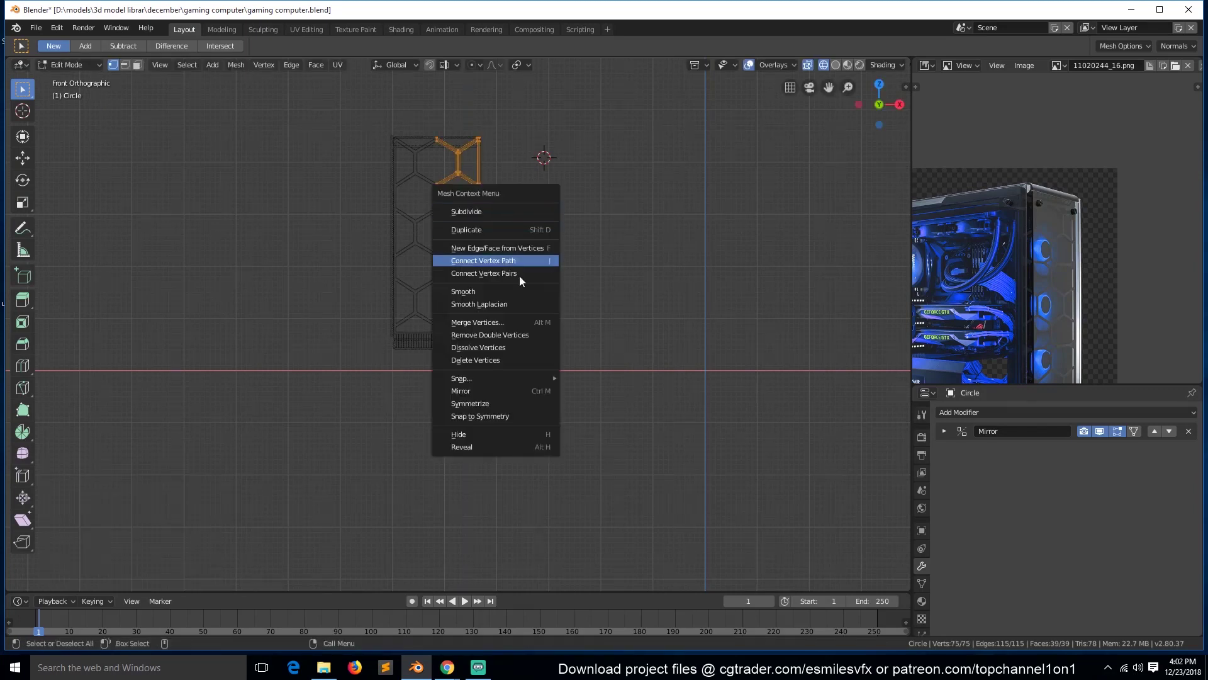
pyautogui.click(522, 335)
pyautogui.hotkey('alt', 'a')
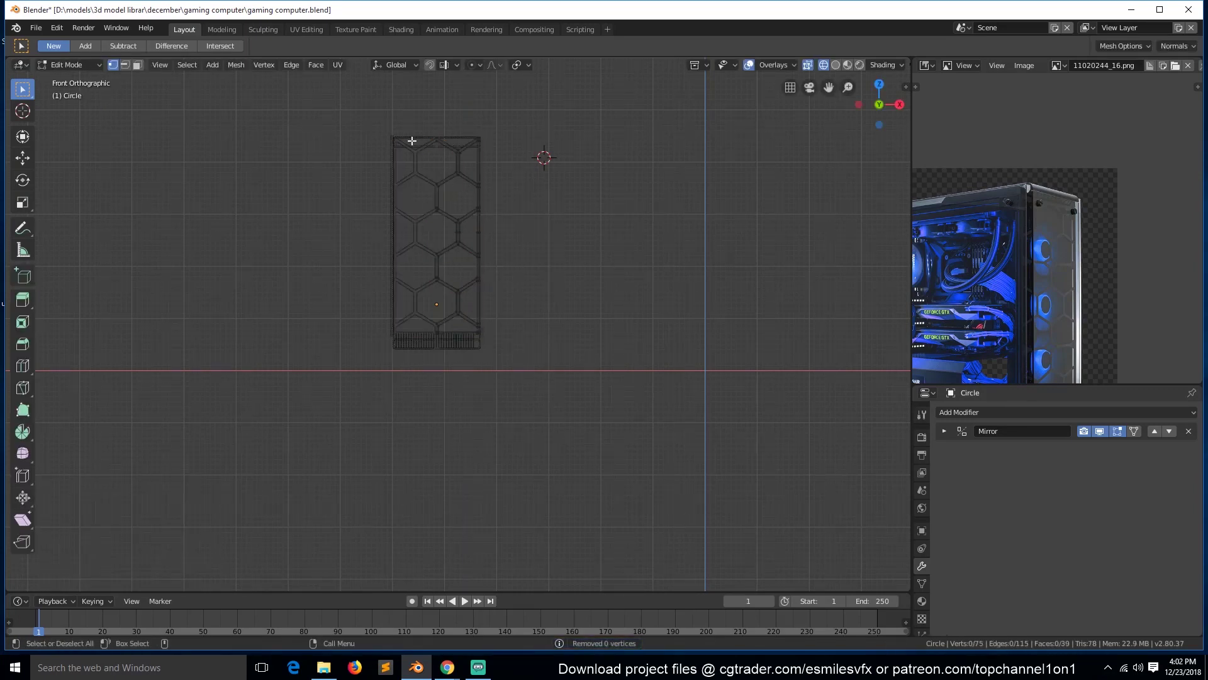
# Step: Delete the upper half of the hexagon mesh above its mid-height and save the file
pyautogui.moveTo(307, 109); pyautogui.dragTo(655, 228)
pyautogui.press('x')
pyautogui.click(571, 256)
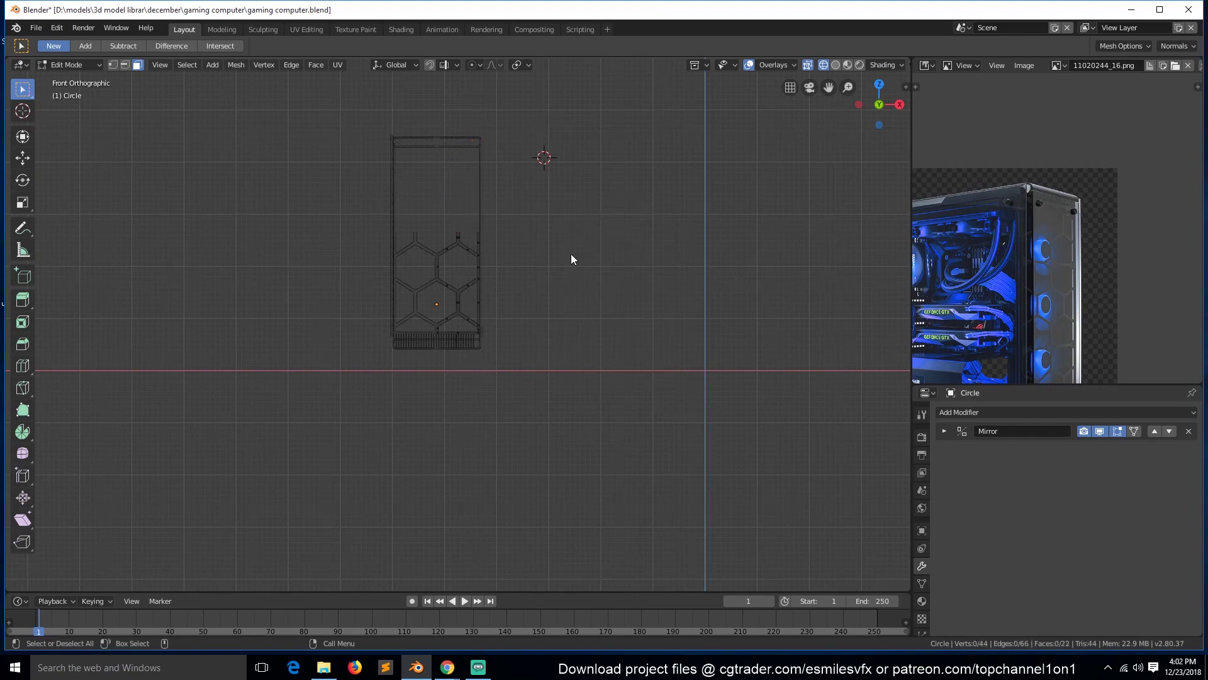
pyautogui.press('Tab')
pyautogui.hotkey('ctrl', 's')
pyautogui.hotkey('alt', 'a')
pyautogui.moveTo(498, 275); pyautogui.dragTo(428, 229, button='middle')
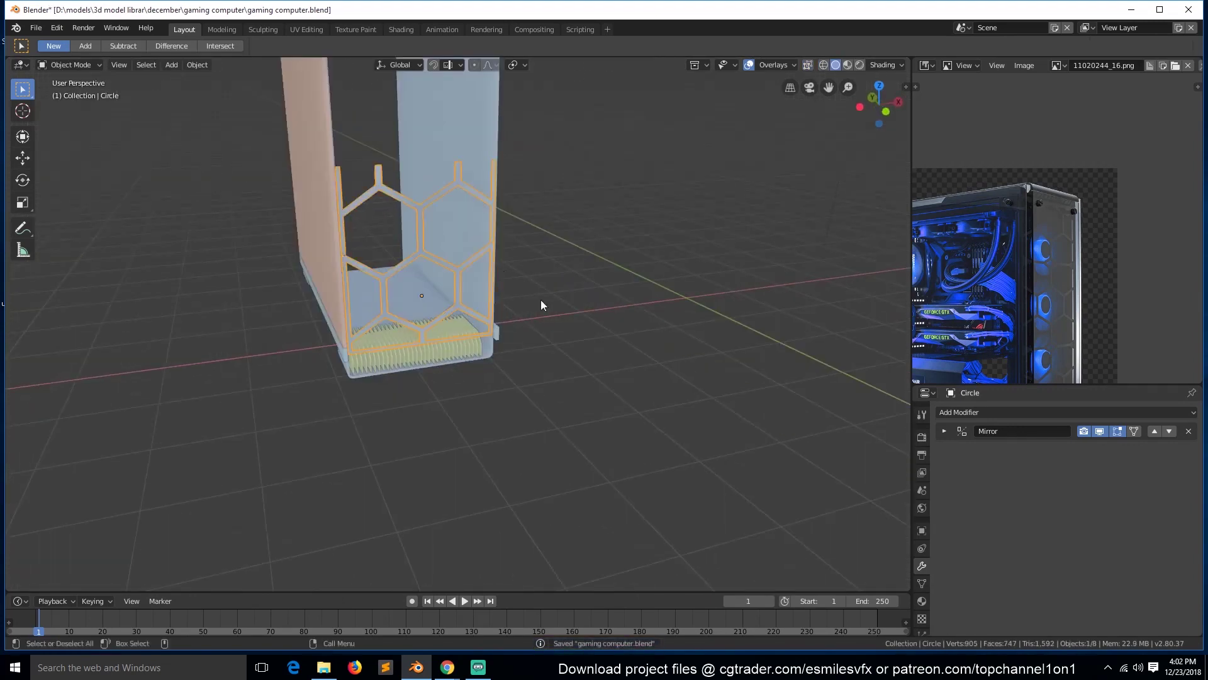
# Step: Move the half hexagon mesh down until its cut edge meets the object's origin, and enable Y-axis mirroring in its Mirror modifier
pyautogui.click(944, 431)
pyautogui.press('Tab')
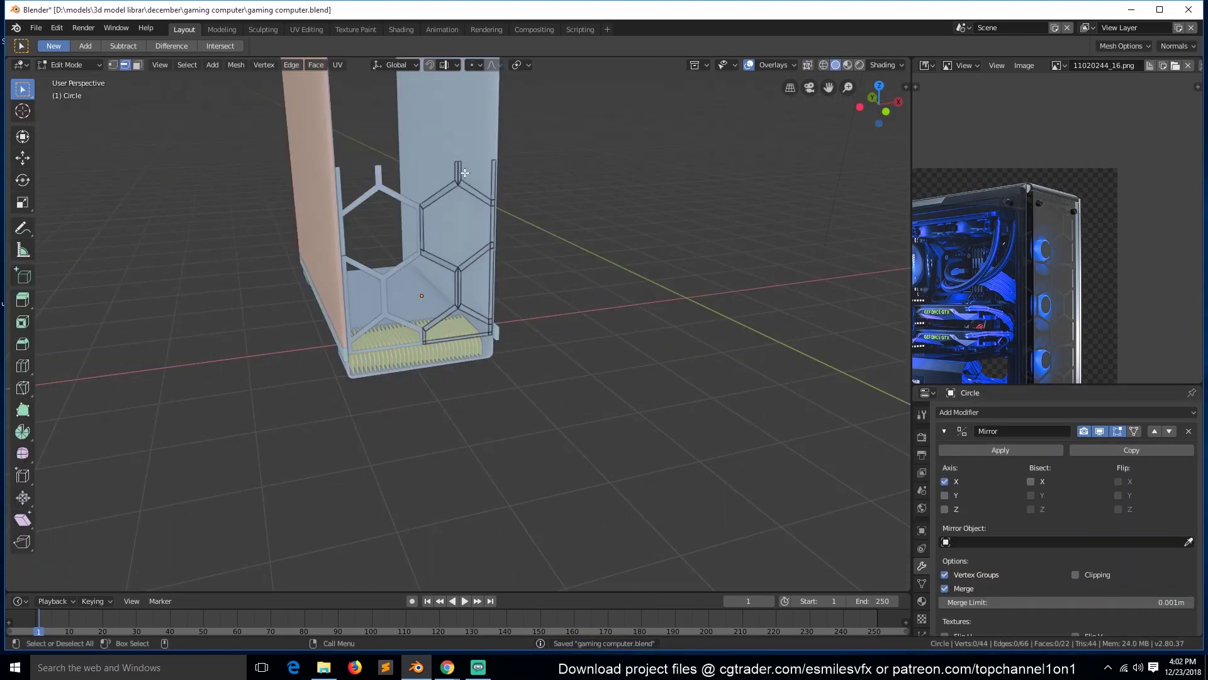
pyautogui.press('KP_1')
pyautogui.press('Tab')
pyautogui.press('Tab')
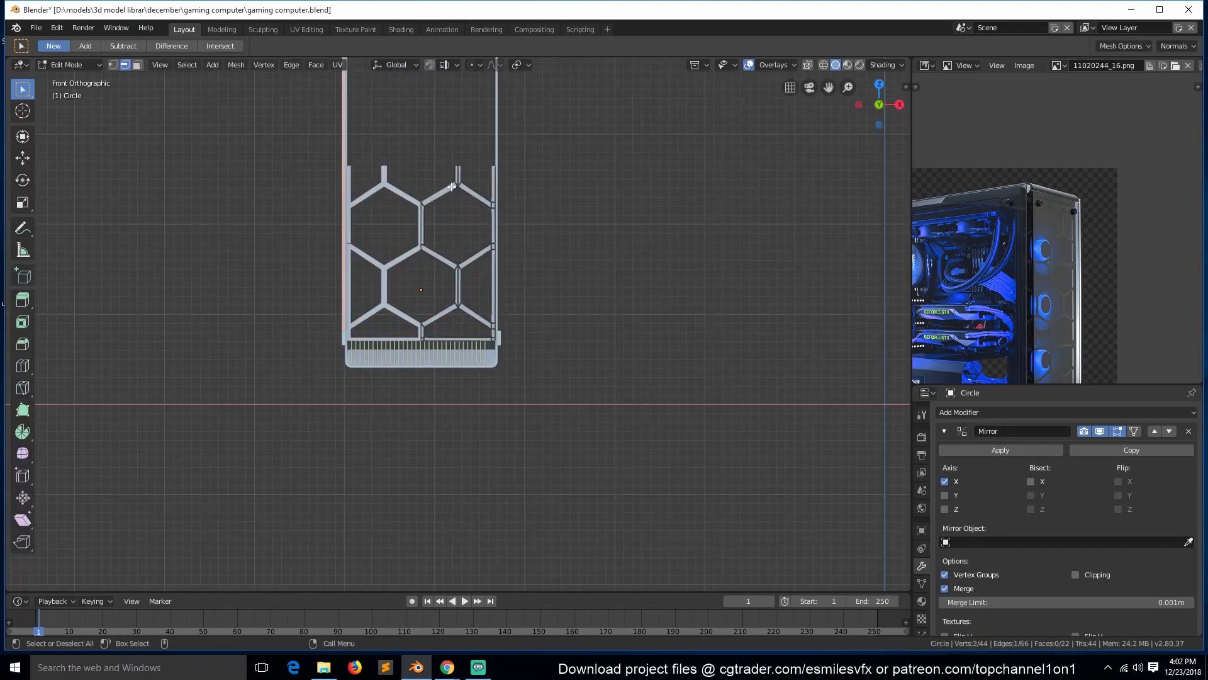
pyautogui.press('a')
pyautogui.press('g')
pyautogui.press('y')
pyautogui.press('z')
pyautogui.click(466, 316)
pyautogui.press('Tab')
pyautogui.click(944, 495)
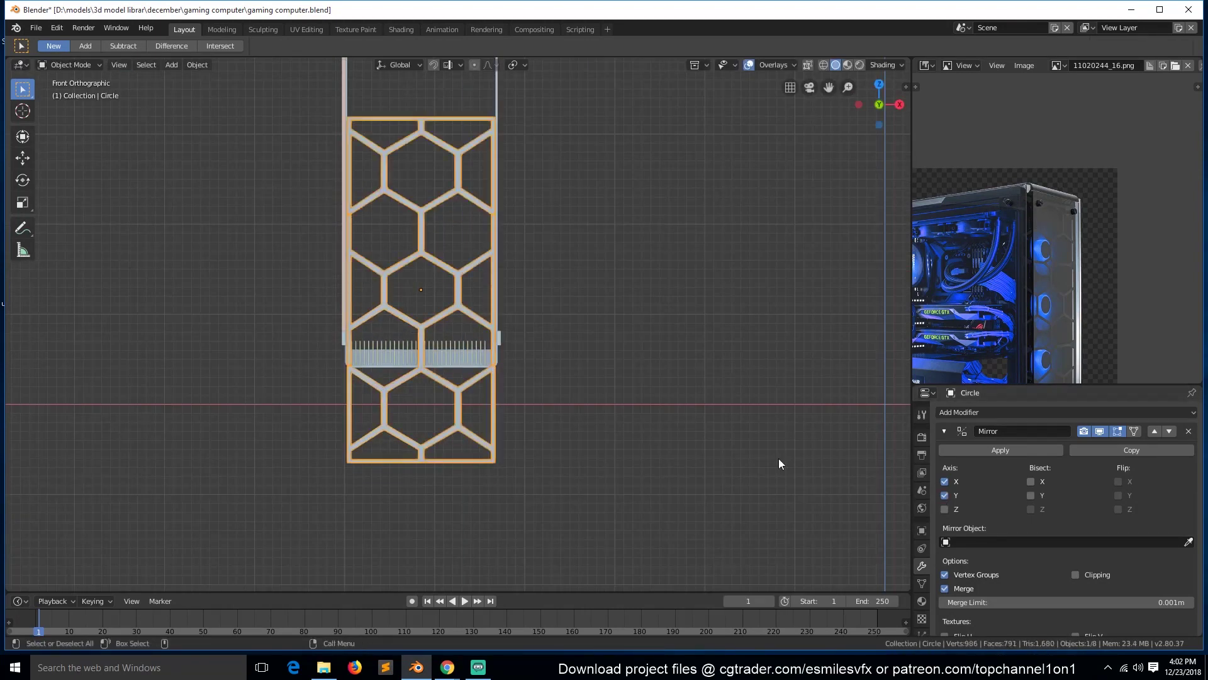
# Step: Raise the whole hexagon pattern along Z and scale it to fit the front opening of the case
pyautogui.scroll(-2, 403, 359)
pyautogui.press('g')
pyautogui.press('z')
pyautogui.click(365, 281)
pyautogui.press('s')
pyautogui.click(534, 219)
# Step: Move the lower vertices of the hexagon mesh to adjust the pattern's height to the case front
pyautogui.press('Tab')
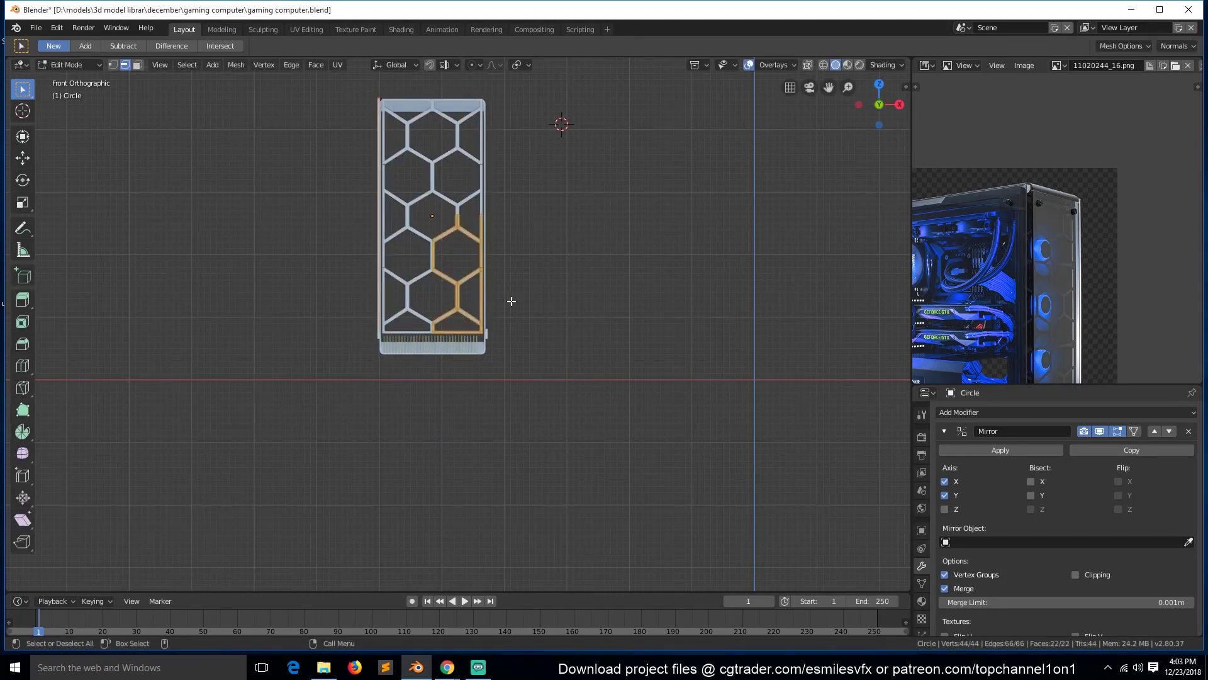
pyautogui.press('z')
pyautogui.hotkey('alt', 'a')
pyautogui.moveTo(337, 292); pyautogui.dragTo(620, 410)
pyautogui.press('g')
pyautogui.click(539, 390)
# Step: Shift the hexagon pattern along Z to centre it in the front opening, and save the file
pyautogui.press('Tab')
pyautogui.press('g')
pyautogui.press('z')
pyautogui.click(542, 389)
pyautogui.hotkey('alt', 'a')
pyautogui.press('z')
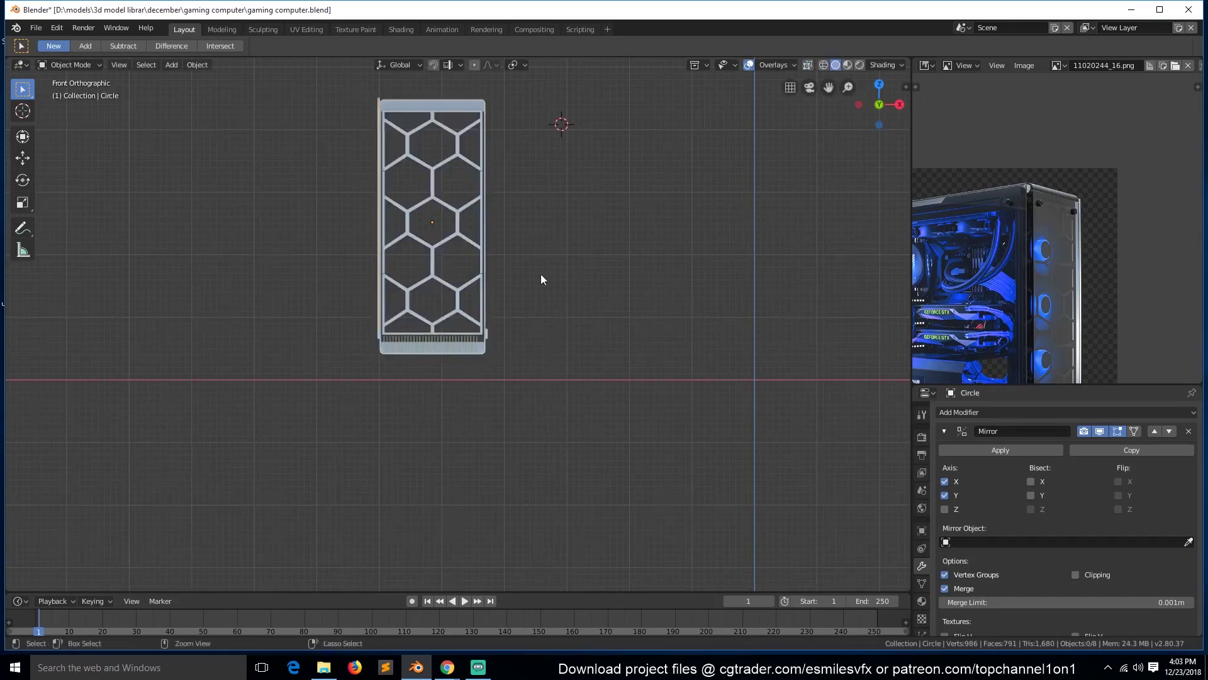
pyautogui.hotkey('ctrl', 's')
pyautogui.moveTo(541, 275); pyautogui.dragTo(581, 298, button='middle')
pyautogui.click(461, 236)
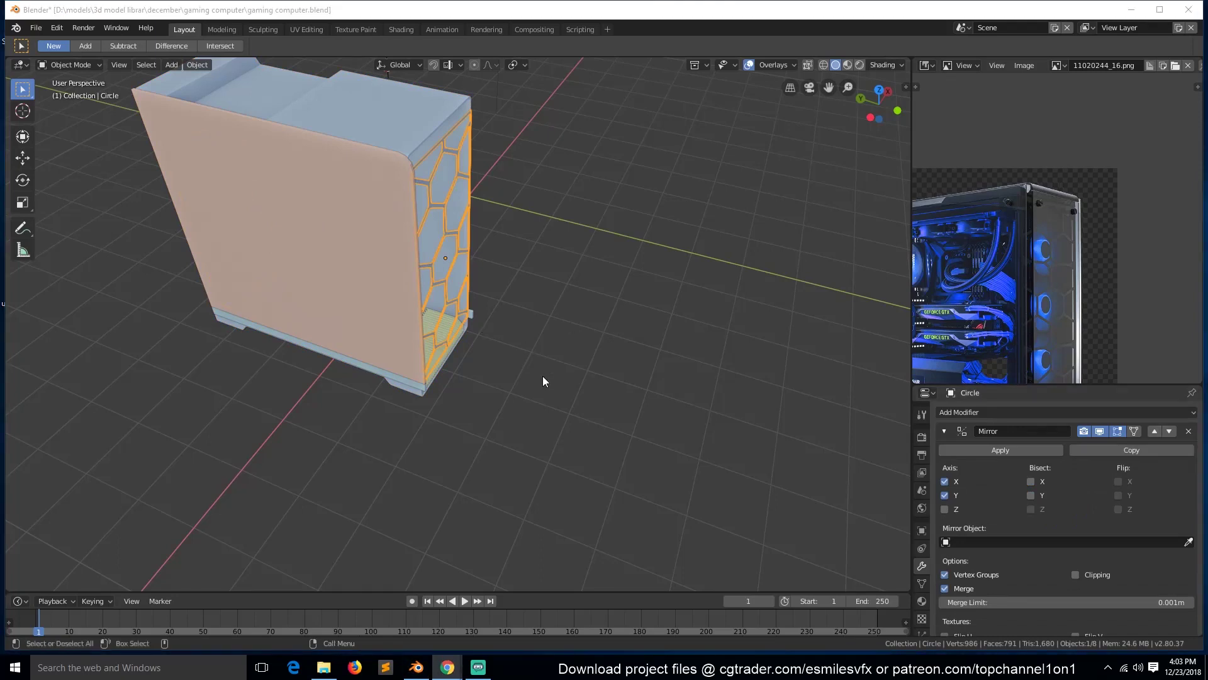
pyautogui.click(580, 408)
pyautogui.hotkey('ctrl', 's')
# Step: Move the hexagon pattern about 0.04 m along Y into the case front and save the file
pyautogui.moveTo(580, 407); pyautogui.dragTo(511, 342, button='middle')
pyautogui.click(414, 210)
pyautogui.press('KP_Decimal')
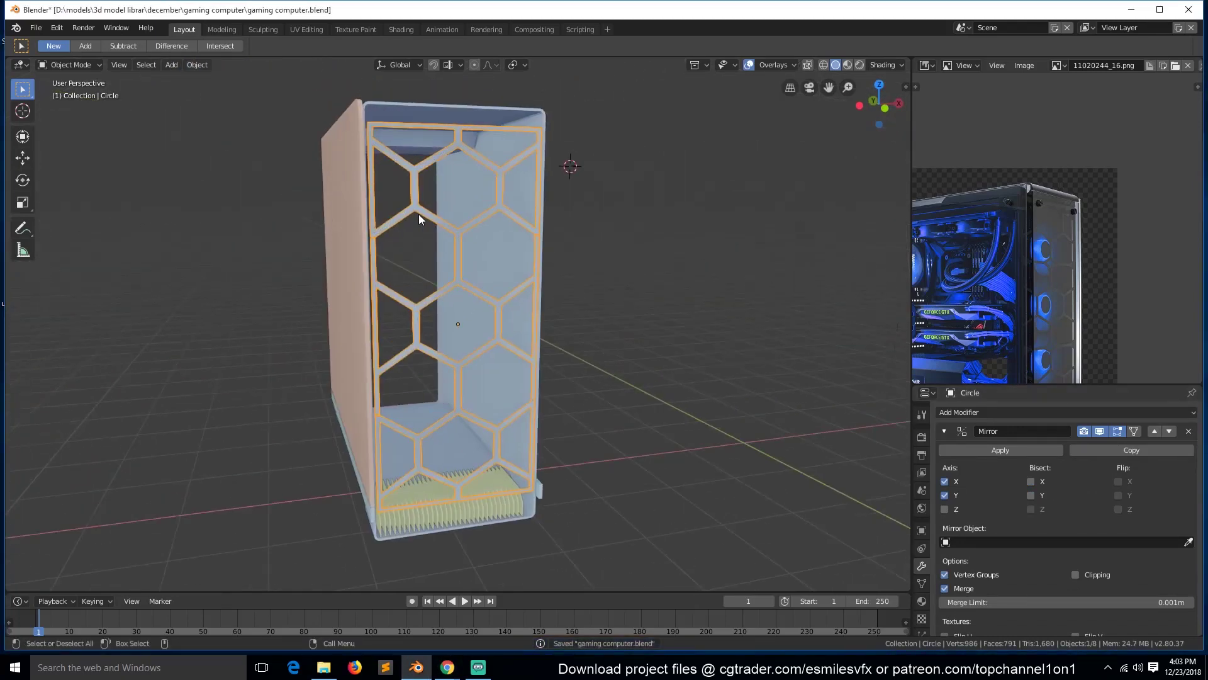
pyautogui.moveTo(418, 213); pyautogui.dragTo(482, 251, button='middle')
pyautogui.press('g')
pyautogui.press('y')
pyautogui.click(477, 250)
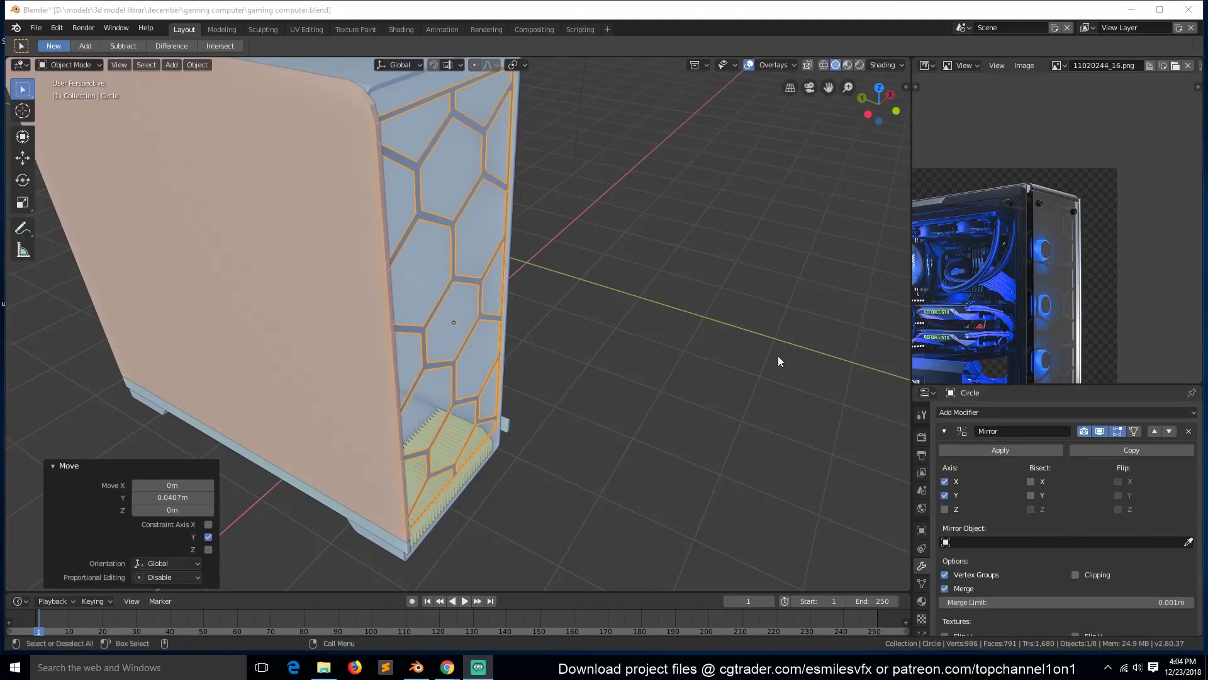
pyautogui.click(576, 282)
pyautogui.hotkey('ctrl', 's')
# Step: Add a Solidify modifier to the hexagon pattern, adjust its thickness to suit the reference image, and save the file
pyautogui.moveTo(581, 289); pyautogui.dragTo(509, 296, button='middle')
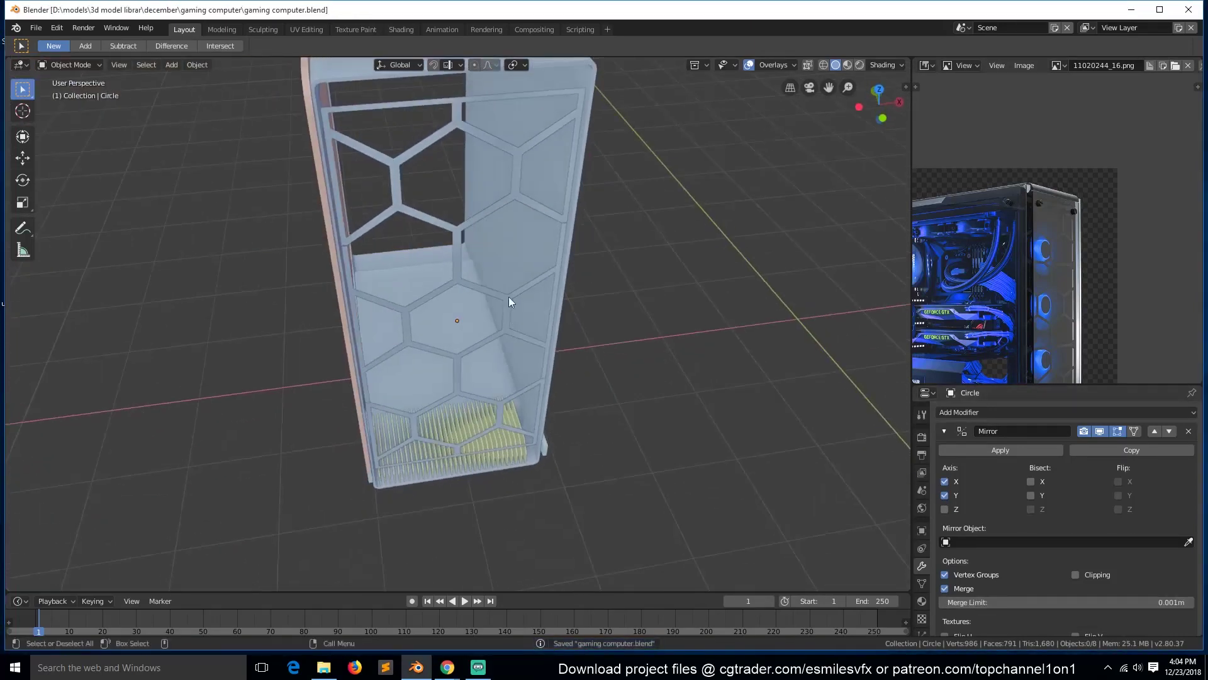
pyautogui.scroll(6, 949, 194)
pyautogui.moveTo(1065, 239); pyautogui.dragTo(1048, 221, button='middle')
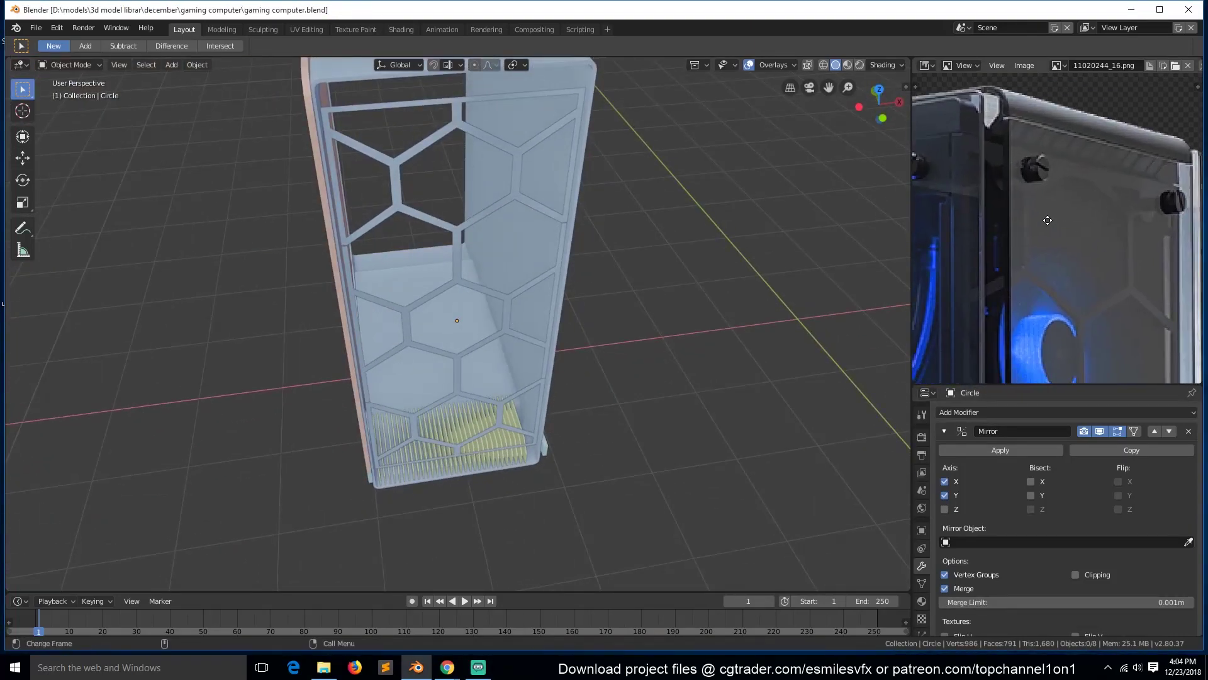
pyautogui.scroll(-3, 1048, 220)
pyautogui.click(470, 114)
pyautogui.click(410, 147)
pyautogui.click(946, 431)
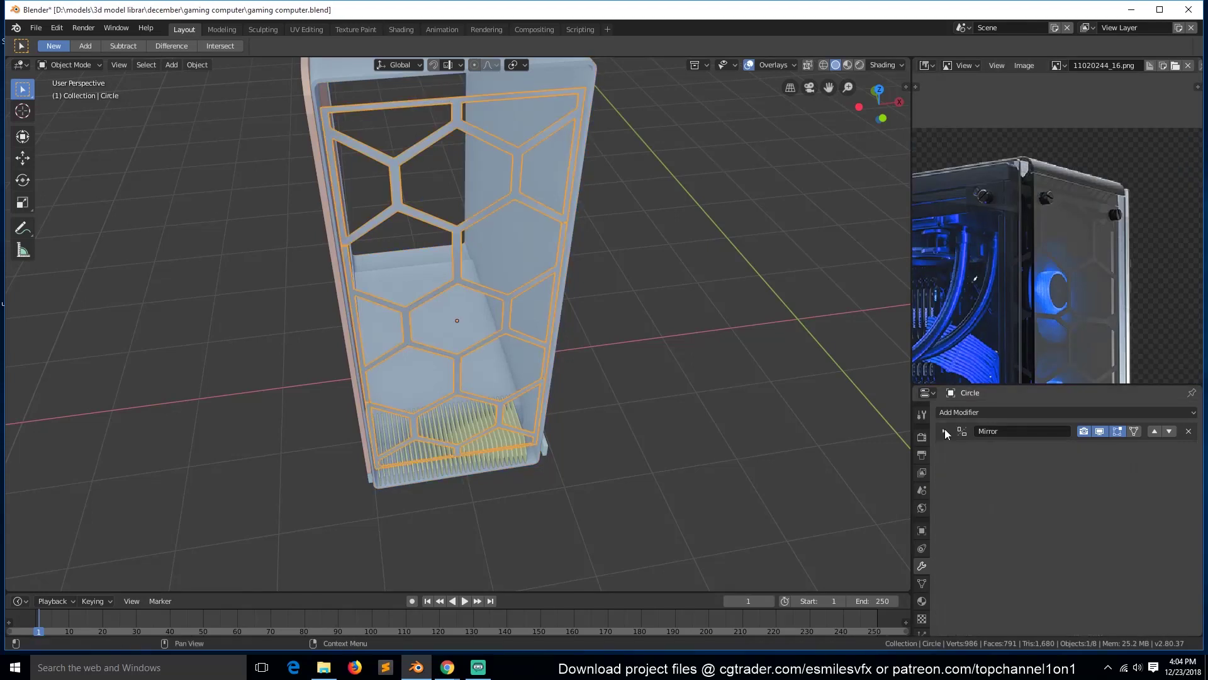
pyautogui.click(954, 412)
pyautogui.click(988, 352)
pyautogui.moveTo(1007, 489); pyautogui.dragTo(995, 489)
pyautogui.click(707, 386)
pyautogui.moveTo(504, 251); pyautogui.dragTo(559, 231, button='middle')
pyautogui.hotkey('ctrl', 's')
# Step: Reveal all hidden objects, select the outer case body, and save the file
pyautogui.hotkey('alt', 'h')
pyautogui.moveTo(360, 254); pyautogui.dragTo(489, 270, button='middle')
pyautogui.scroll(-2, 1014, 277)
pyautogui.moveTo(1013, 277); pyautogui.dragTo(1174, 221, button='middle')
pyautogui.click(353, 346)
pyautogui.click(208, 365)
pyautogui.hotkey('ctrl', 's')
# Step: Cut an edge loop into the case body beside the side panel at factor 0.773, and a second loop just below the top edge
pyautogui.press('Tab')
pyautogui.moveTo(211, 362); pyautogui.dragTo(321, 332, button='middle')
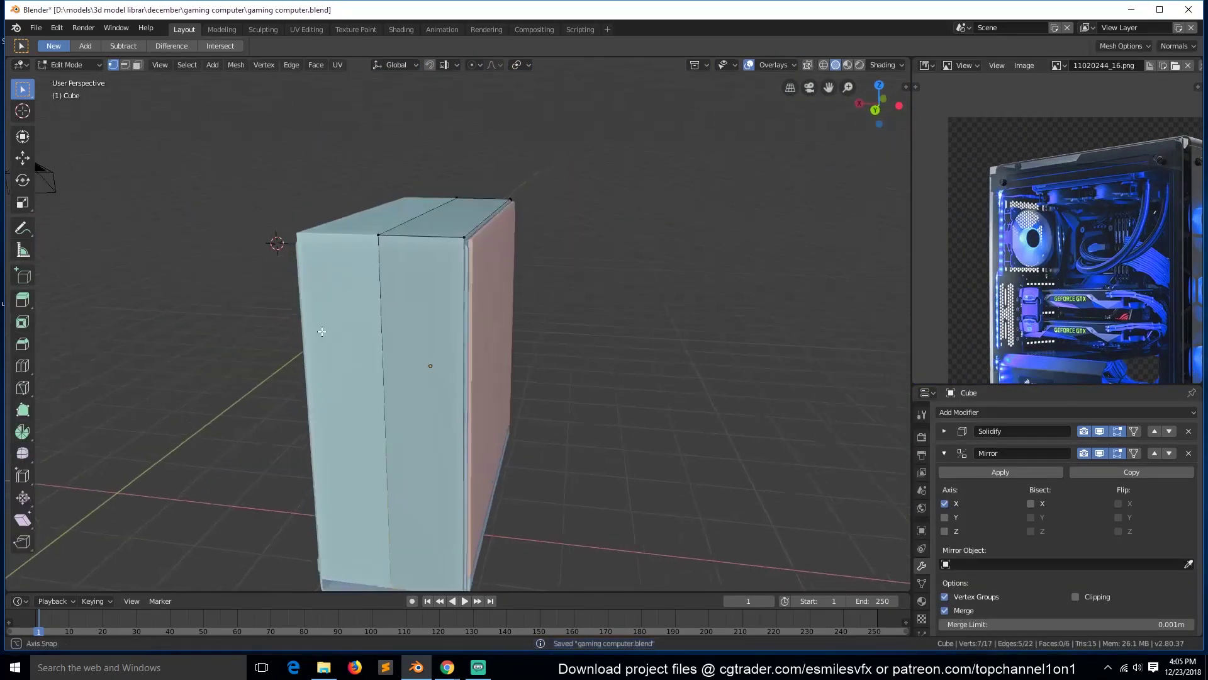
pyautogui.hotkey('ctrl', 'r')
pyautogui.click(439, 233)
pyautogui.click(472, 244)
pyautogui.hotkey('ctrl', 'r')
pyautogui.click(468, 197)
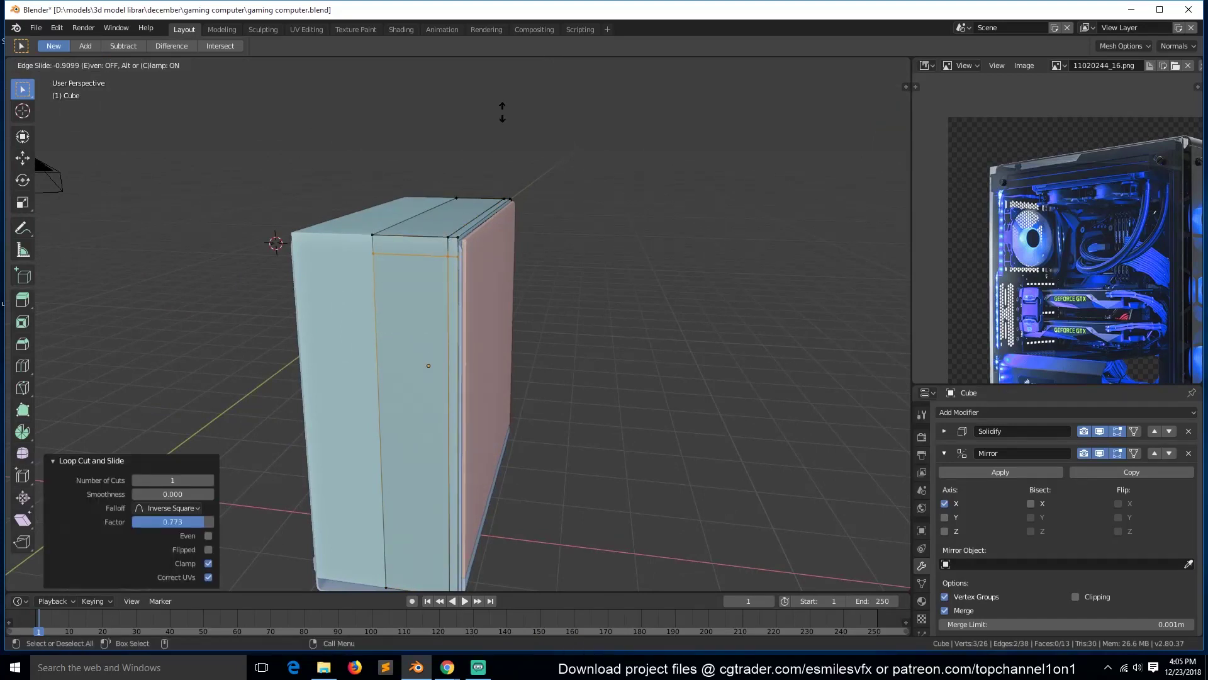